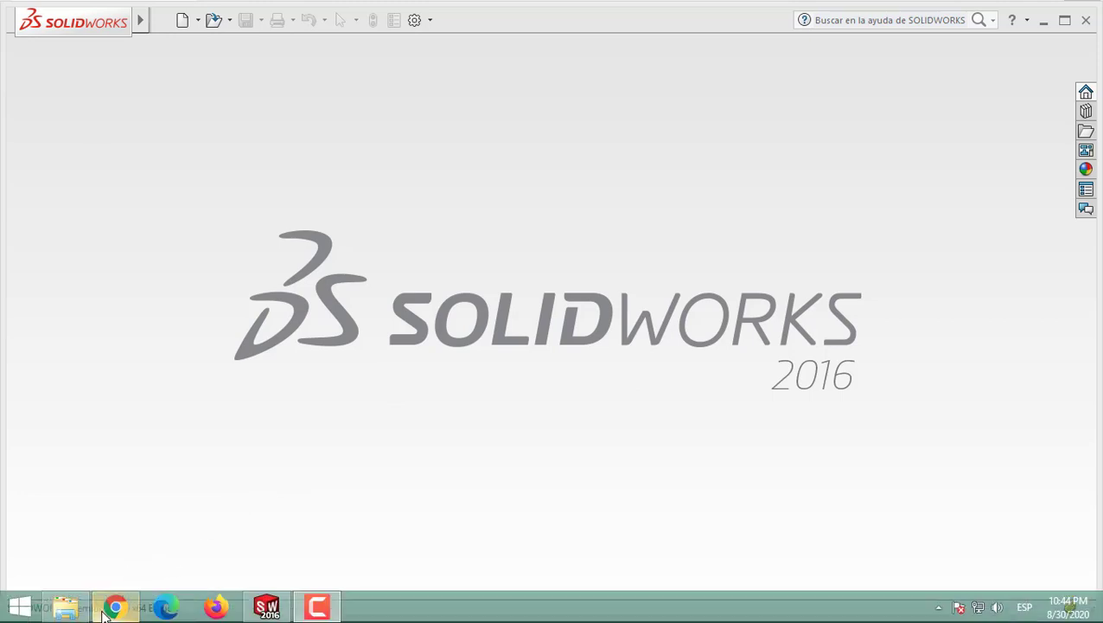
Search Google for 'diuanl' in a new Chrome tab.
{"action": "left_click", "coordinate": [117, 610]}
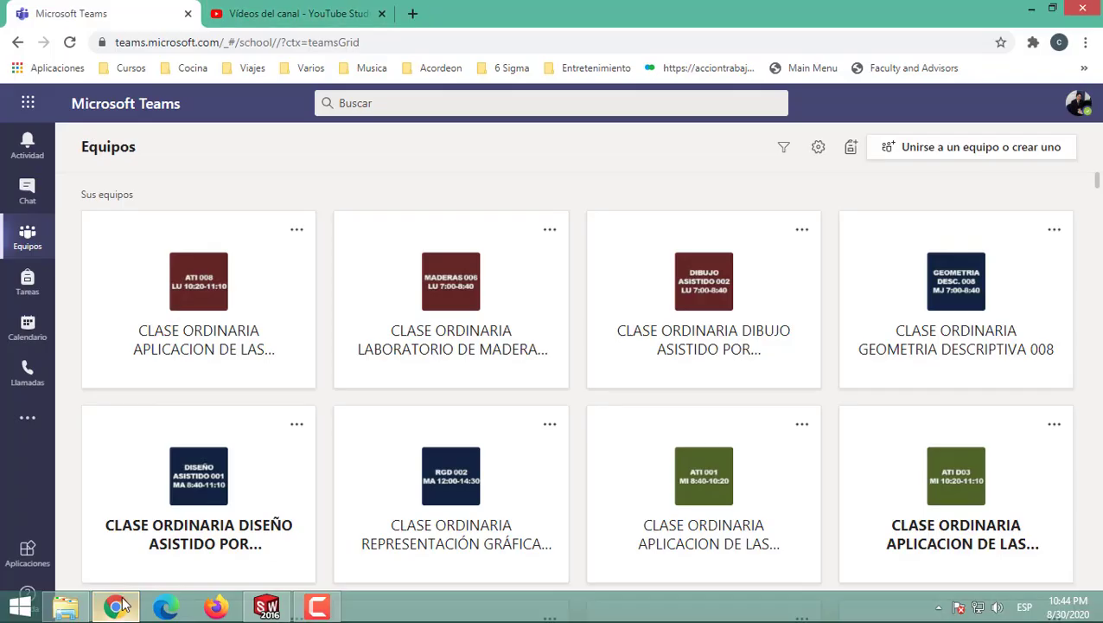
{"action": "left_click", "coordinate": [413, 13]}
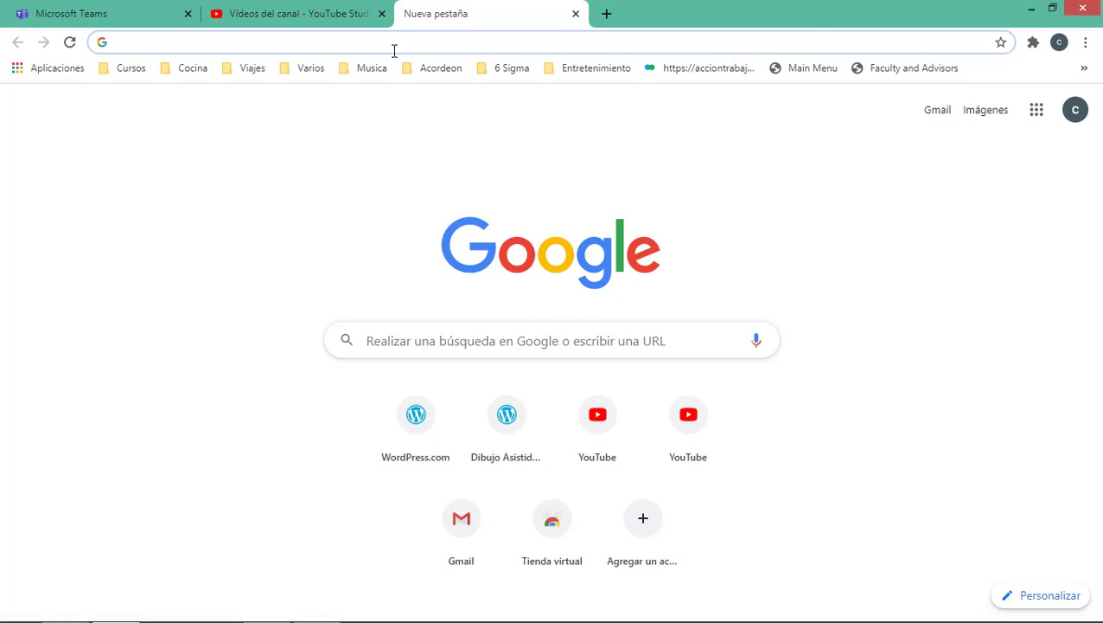
{"action": "type", "text": "diu"}
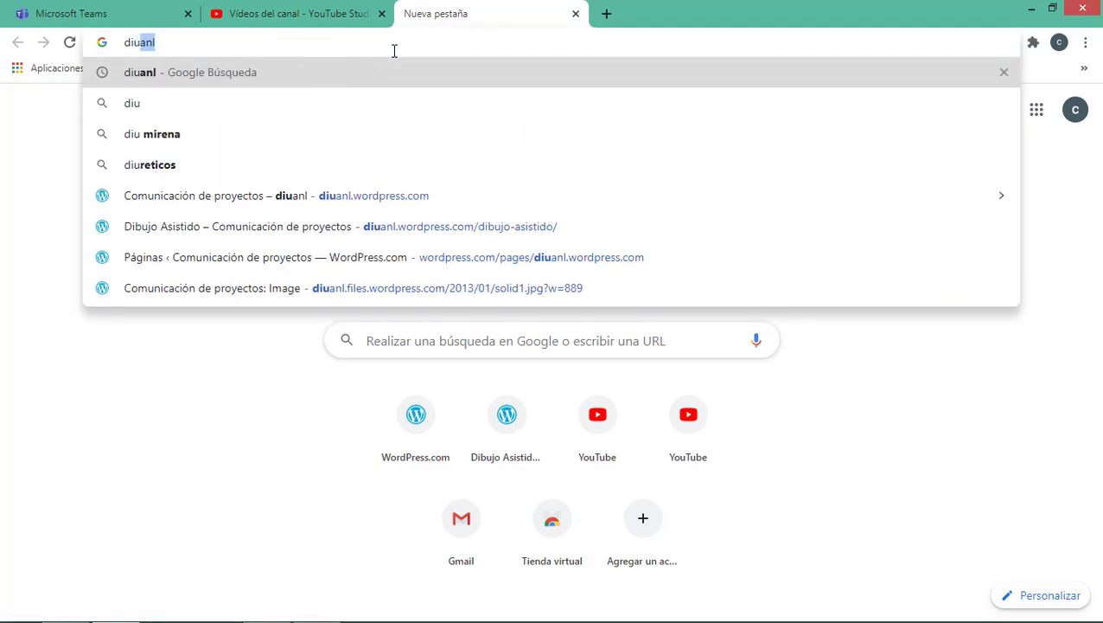
{"action": "type", "text": "anl"}
{"action": "key", "text": "Return"}
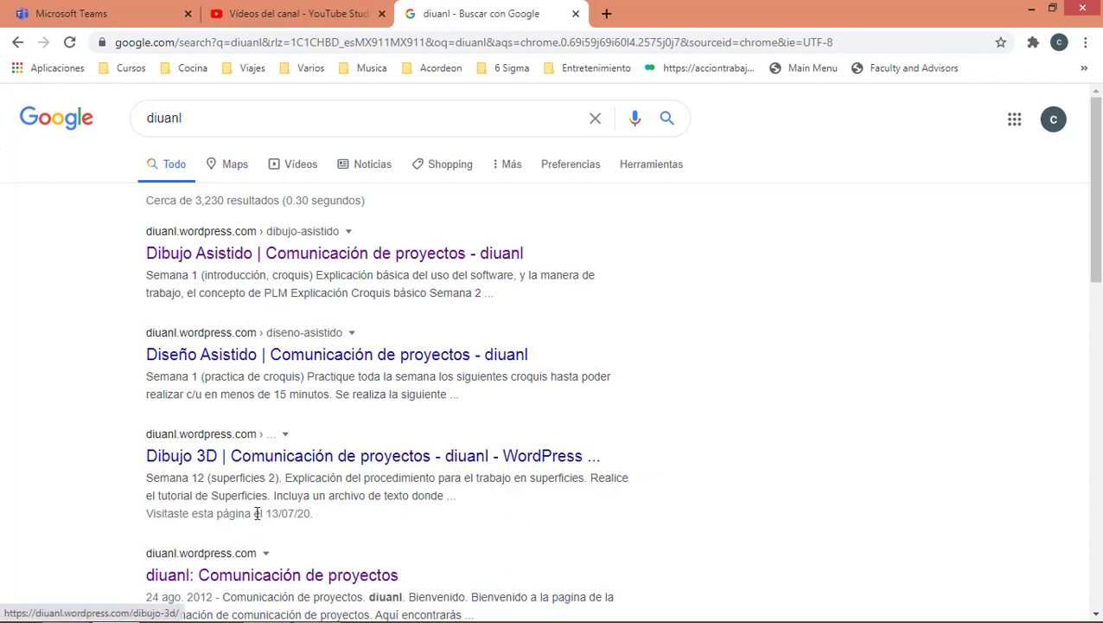
Open the diuanl WordPress site, view Geometría descriptiva, then open the Bibliografia library from Inicio.
{"action": "left_click", "coordinate": [266, 576]}
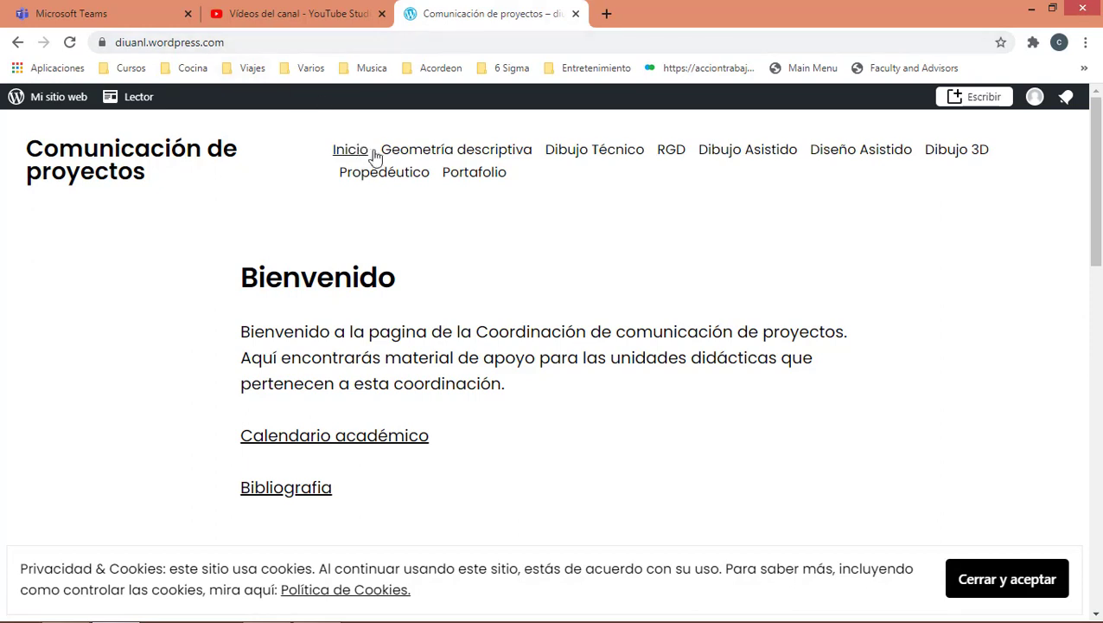
{"action": "left_click", "coordinate": [422, 161]}
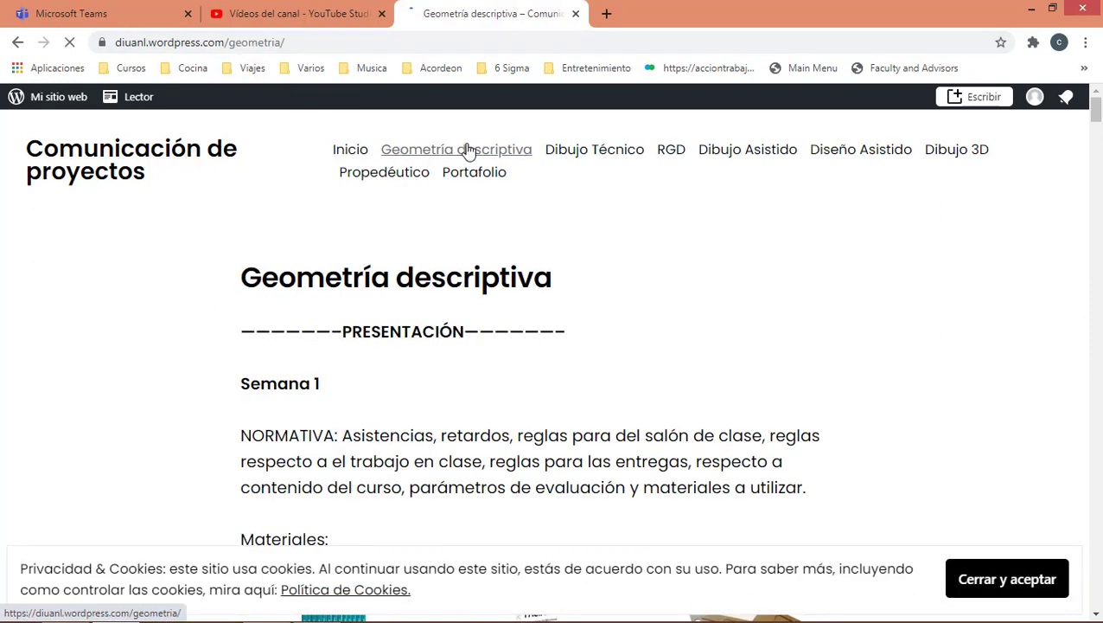
{"action": "left_click", "coordinate": [351, 155]}
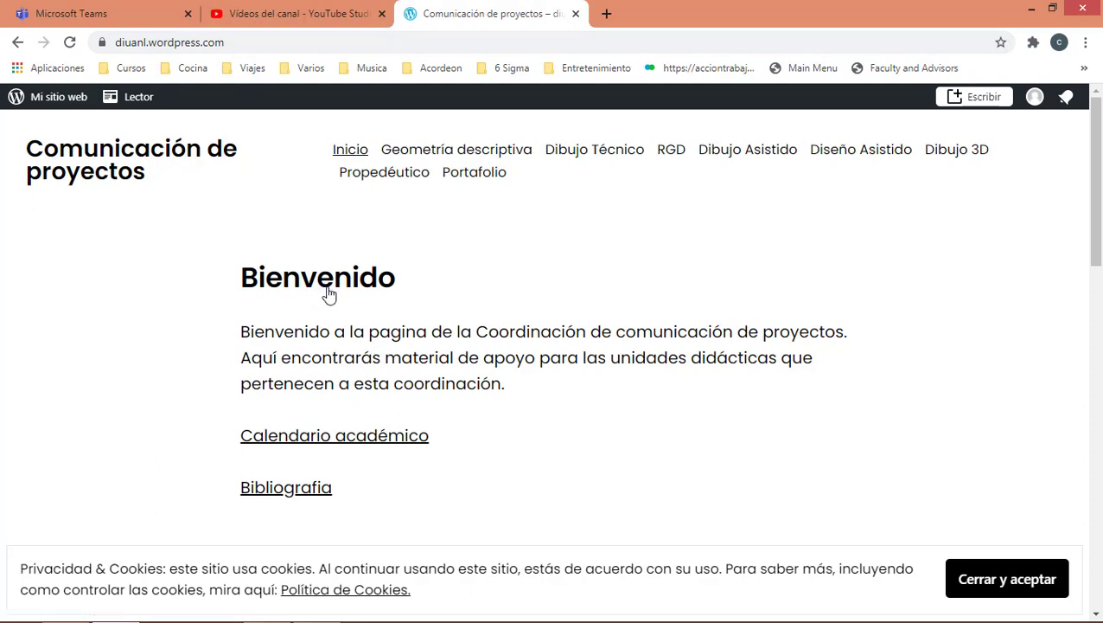
{"action": "left_click", "coordinate": [274, 495]}
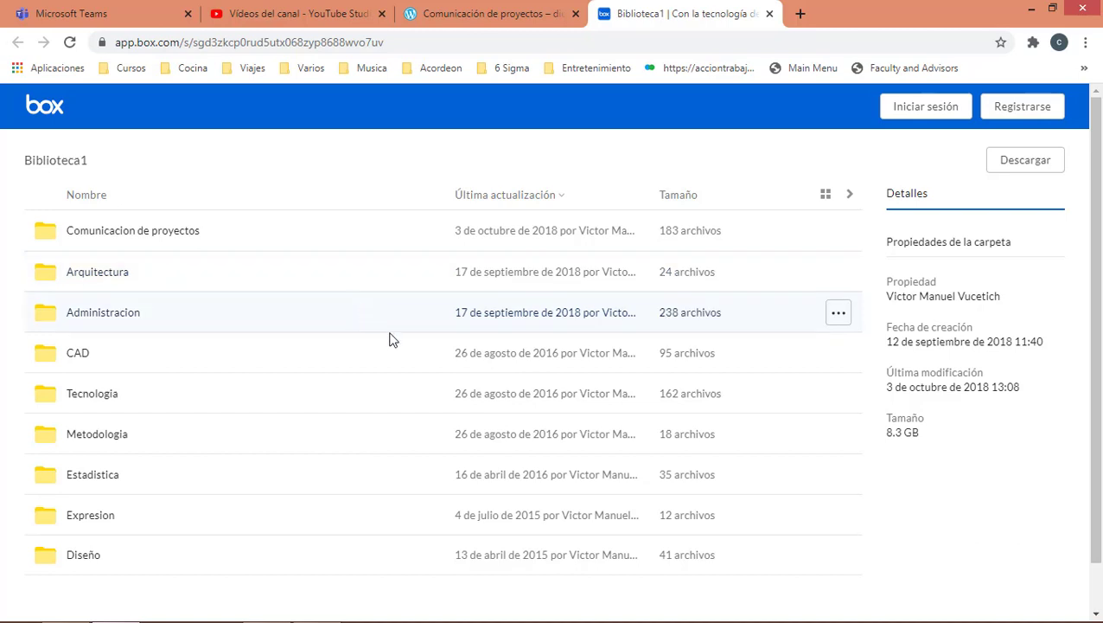
Browse Comunicacion de proyectos > Dibujo para ingenieria (FIME) and preview Capitulo02.pdf.
{"action": "left_click", "coordinate": [91, 234]}
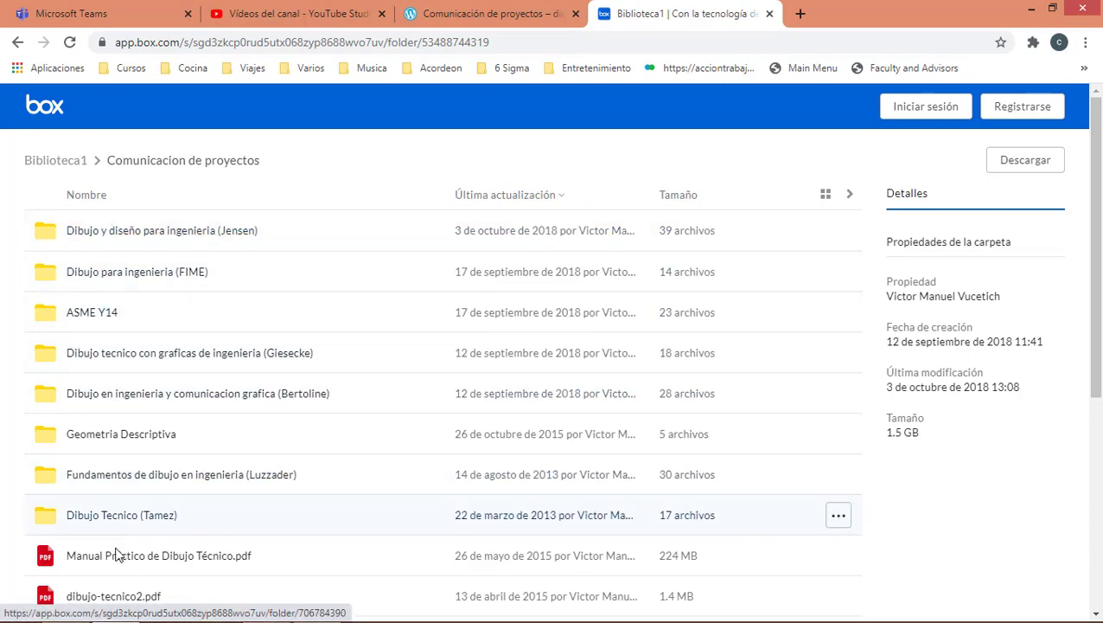
{"action": "left_click", "coordinate": [165, 278]}
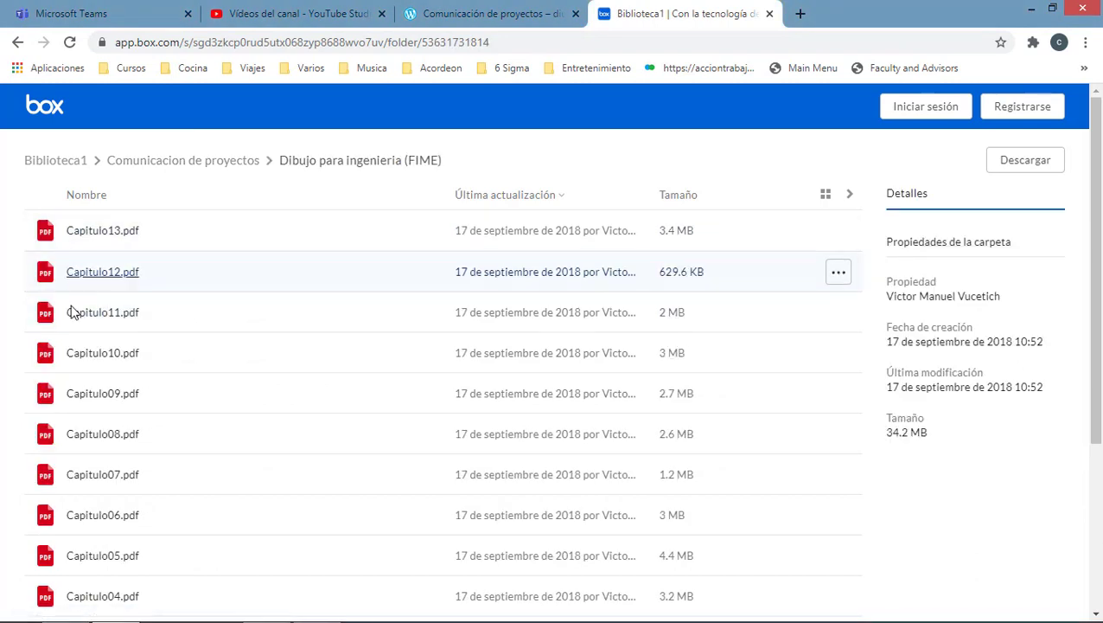
{"action": "scroll", "coordinate": [77, 363], "scroll_direction": "down", "scroll_amount": 3}
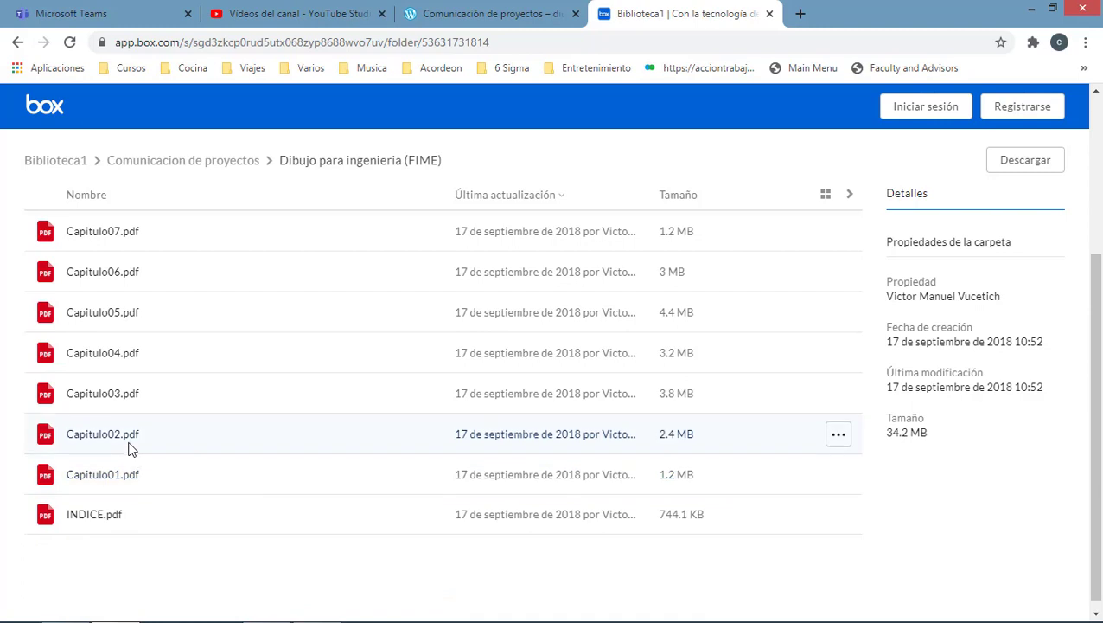
{"action": "left_click", "coordinate": [111, 436]}
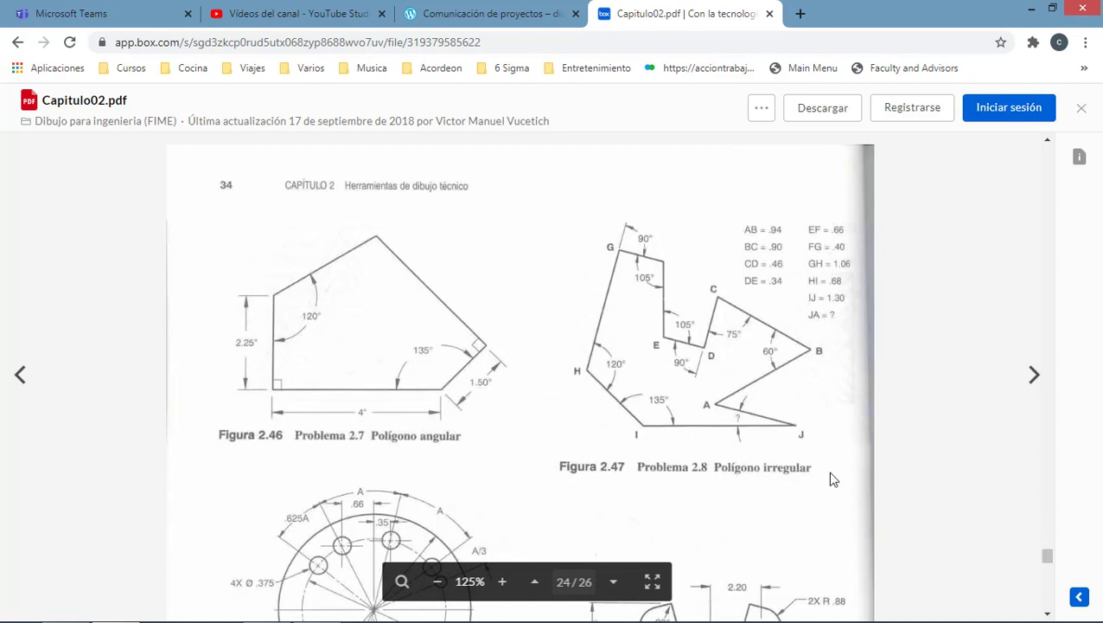
{"action": "left_click_drag", "start_coordinate": [1047, 556], "coordinate": [1050, 143]}
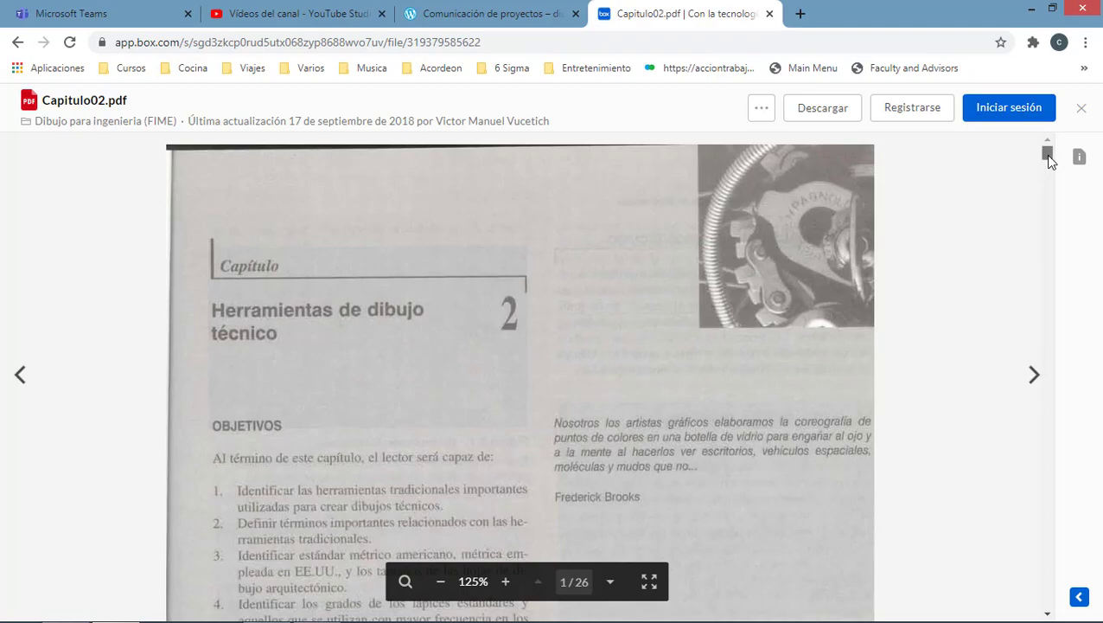
{"action": "left_click_drag", "start_coordinate": [1048, 157], "coordinate": [1044, 536]}
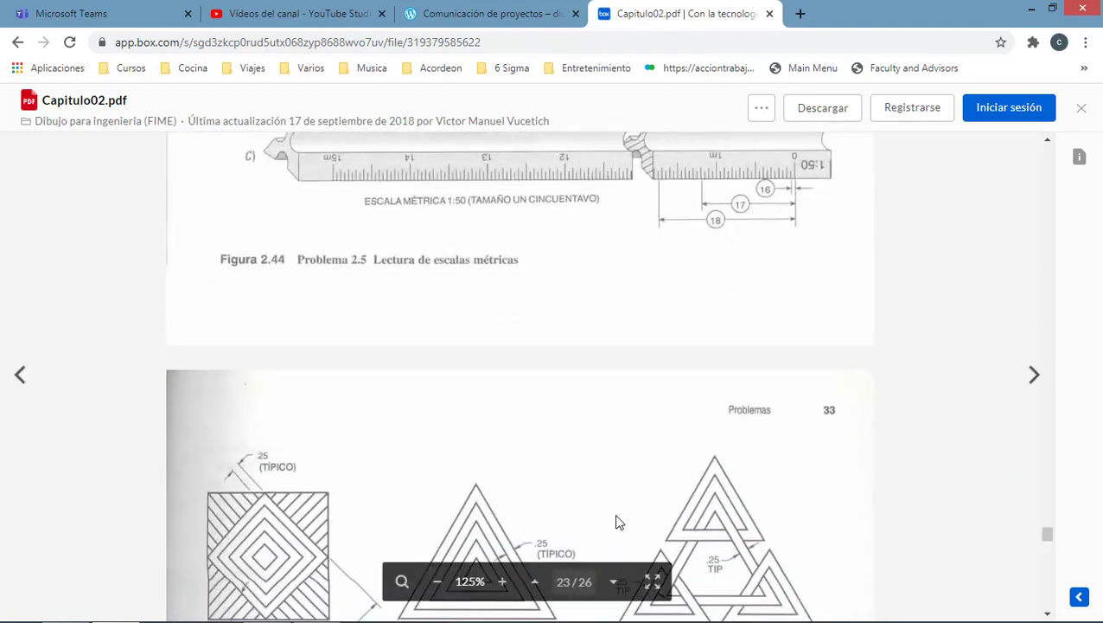
{"action": "scroll", "coordinate": [617, 521], "scroll_direction": "down", "scroll_amount": 3}
{"action": "scroll", "coordinate": [684, 403], "scroll_direction": "down", "scroll_amount": 3}
{"action": "scroll", "coordinate": [684, 403], "scroll_direction": "down", "scroll_amount": 3}
{"action": "scroll", "coordinate": [758, 299], "scroll_direction": "down", "scroll_amount": 3}
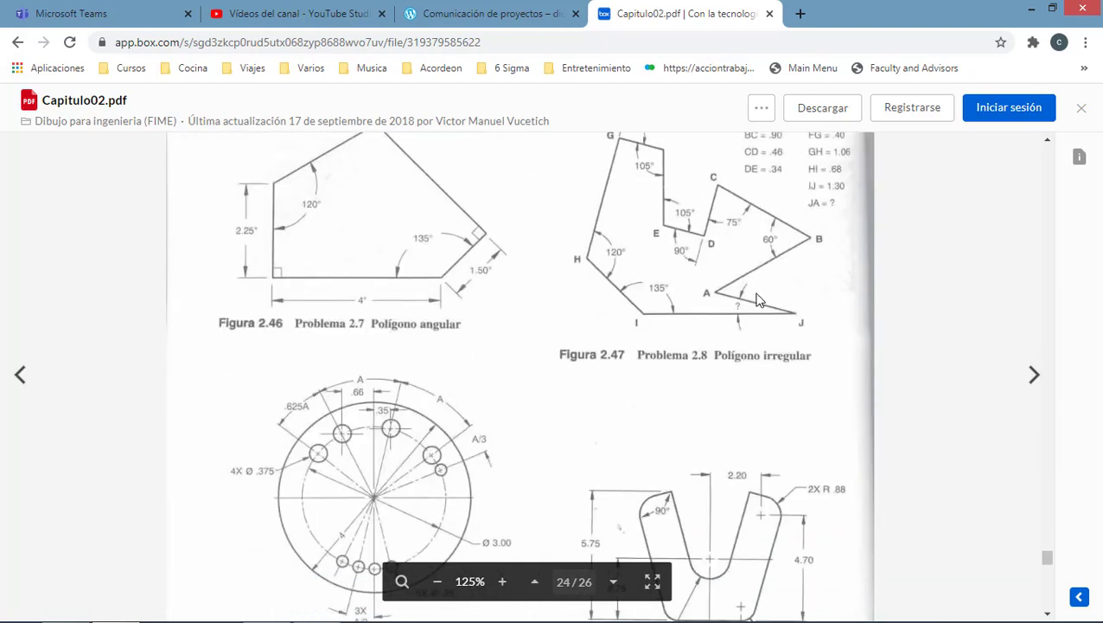
{"action": "scroll", "coordinate": [779, 268], "scroll_direction": "up", "scroll_amount": 2}
{"action": "scroll", "coordinate": [194, 262], "scroll_direction": "down", "scroll_amount": 5}
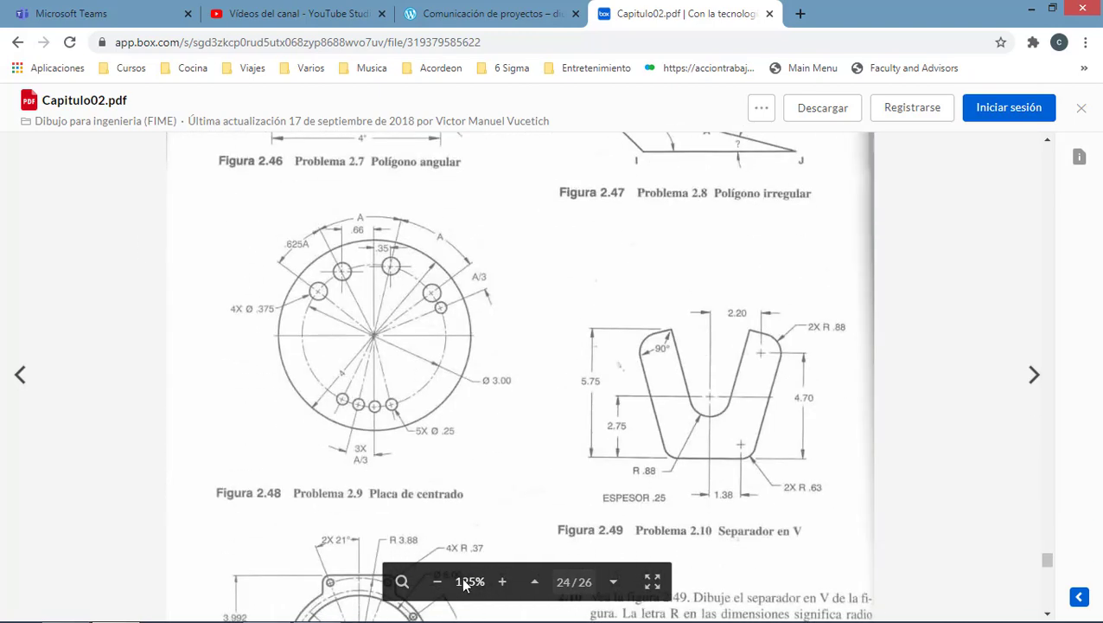
{"action": "scroll", "coordinate": [484, 515], "scroll_direction": "down", "scroll_amount": 3}
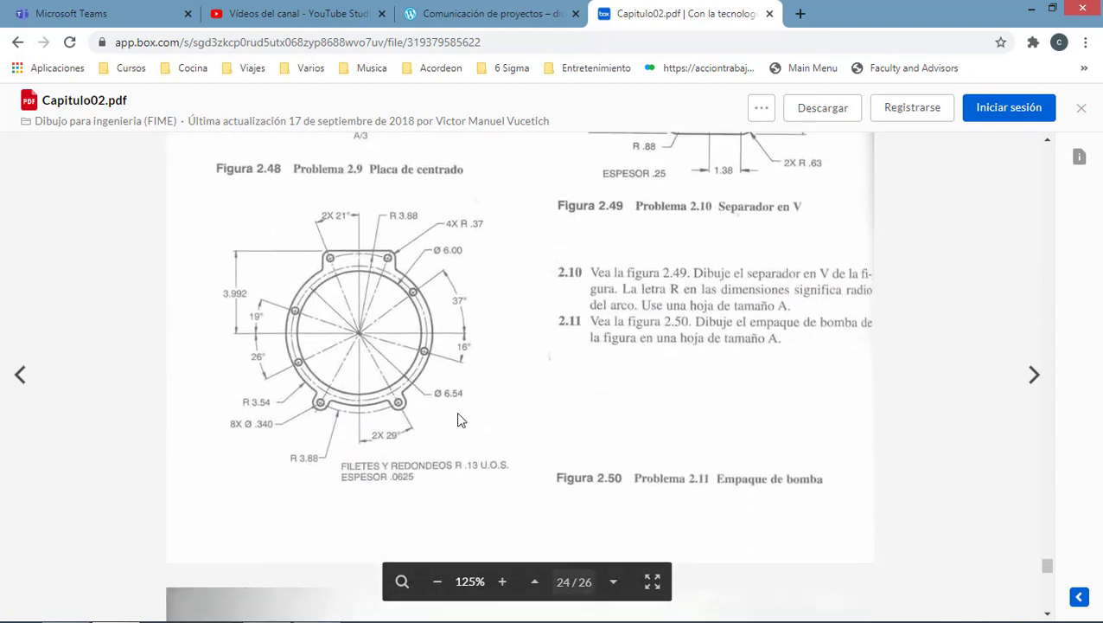
{"action": "scroll", "coordinate": [458, 419], "scroll_direction": "up", "scroll_amount": 3}
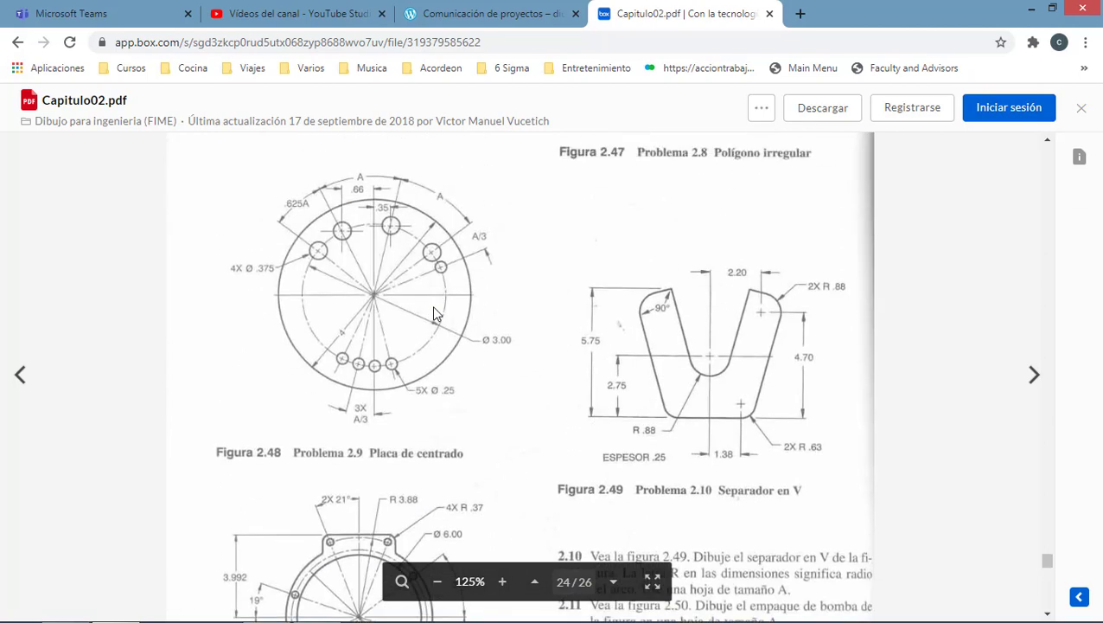
{"action": "scroll", "coordinate": [518, 346], "scroll_direction": "up", "scroll_amount": 2}
{"action": "scroll", "coordinate": [459, 365], "scroll_direction": "down", "scroll_amount": 1}
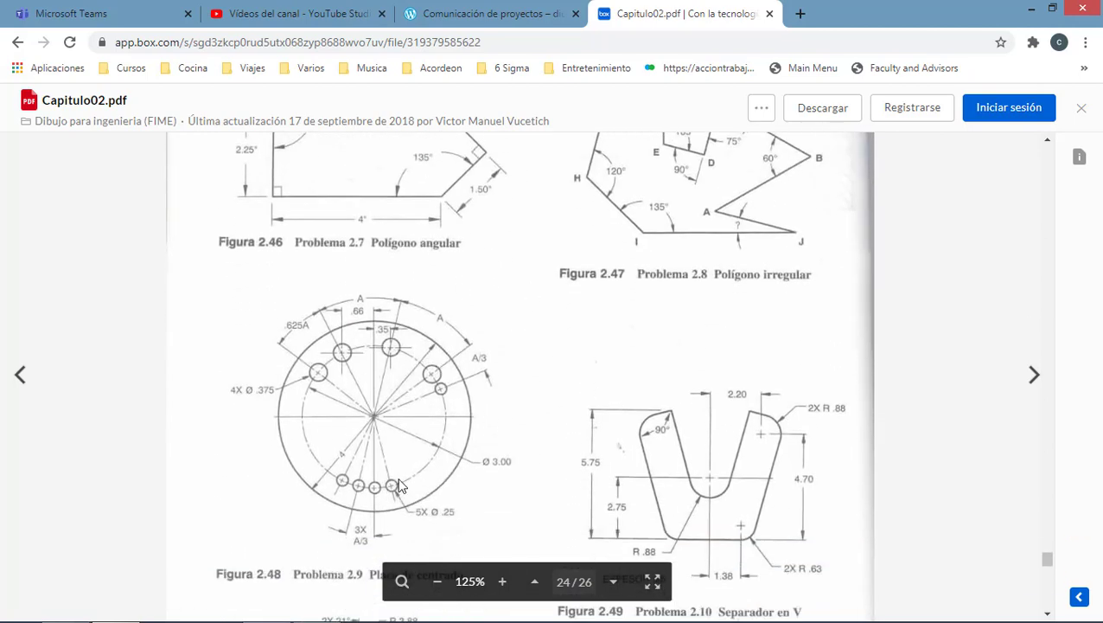
{"action": "scroll", "coordinate": [678, 387], "scroll_direction": "up", "scroll_amount": 1}
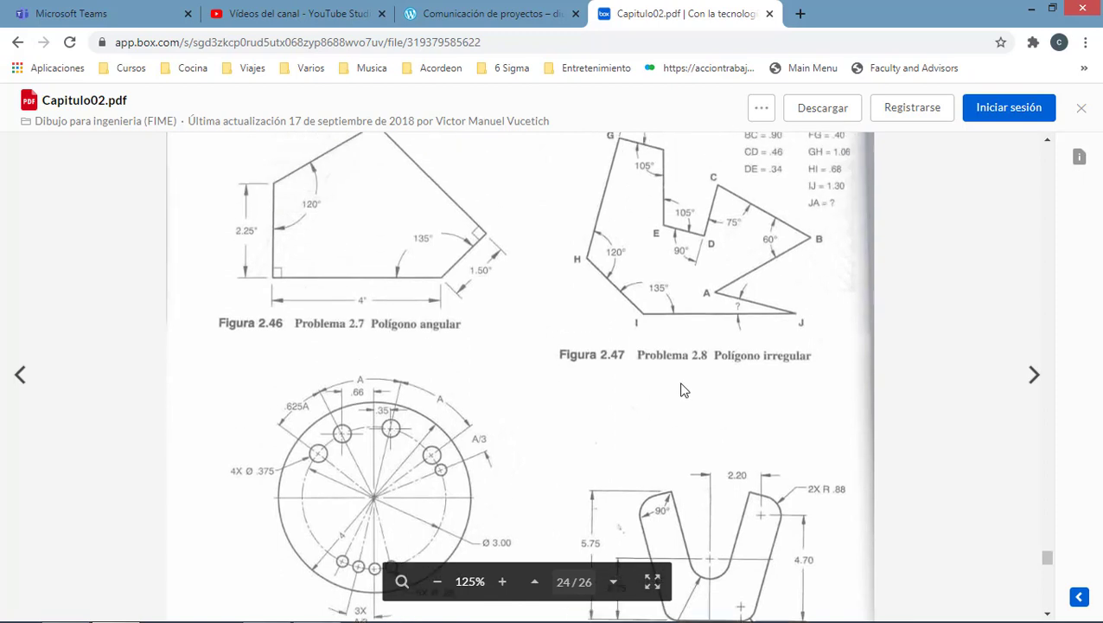
{"action": "scroll", "coordinate": [679, 389], "scroll_direction": "up", "scroll_amount": 1}
{"action": "scroll", "coordinate": [680, 389], "scroll_direction": "down", "scroll_amount": 3}
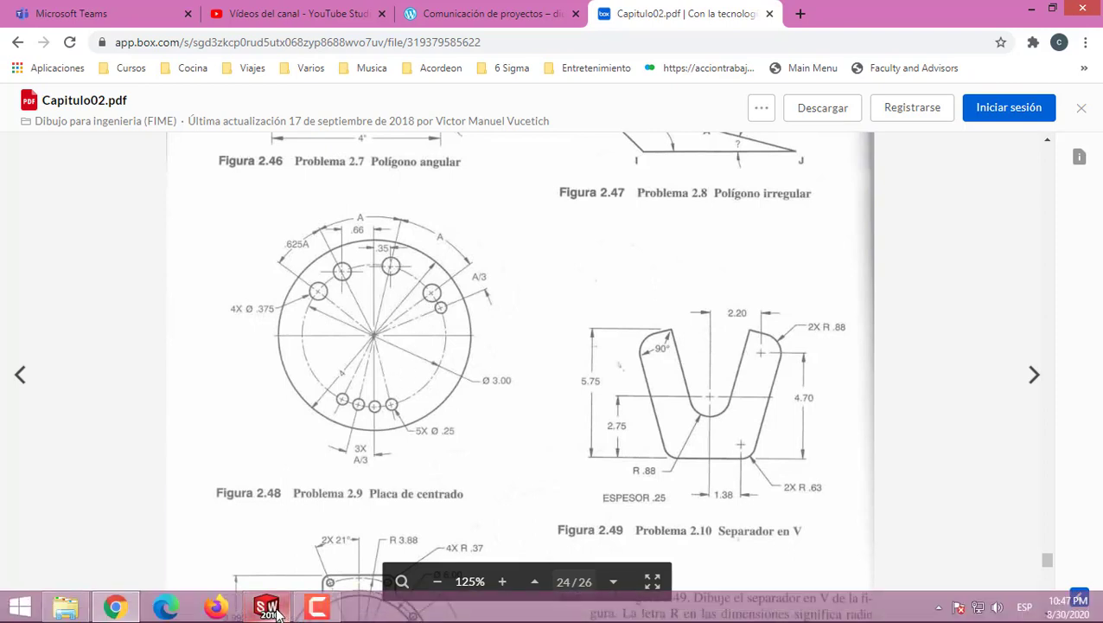
Create a new blank SOLIDWORKS part, Pieza3, after glancing at the reference PDF.
{"action": "left_click", "coordinate": [268, 608]}
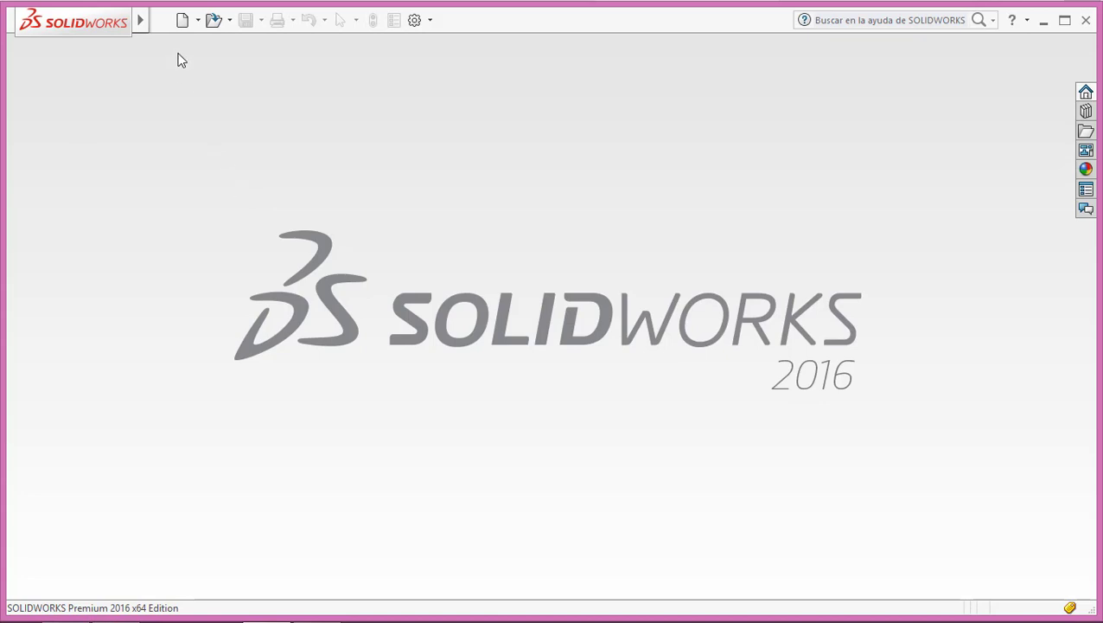
{"action": "left_click", "coordinate": [183, 20]}
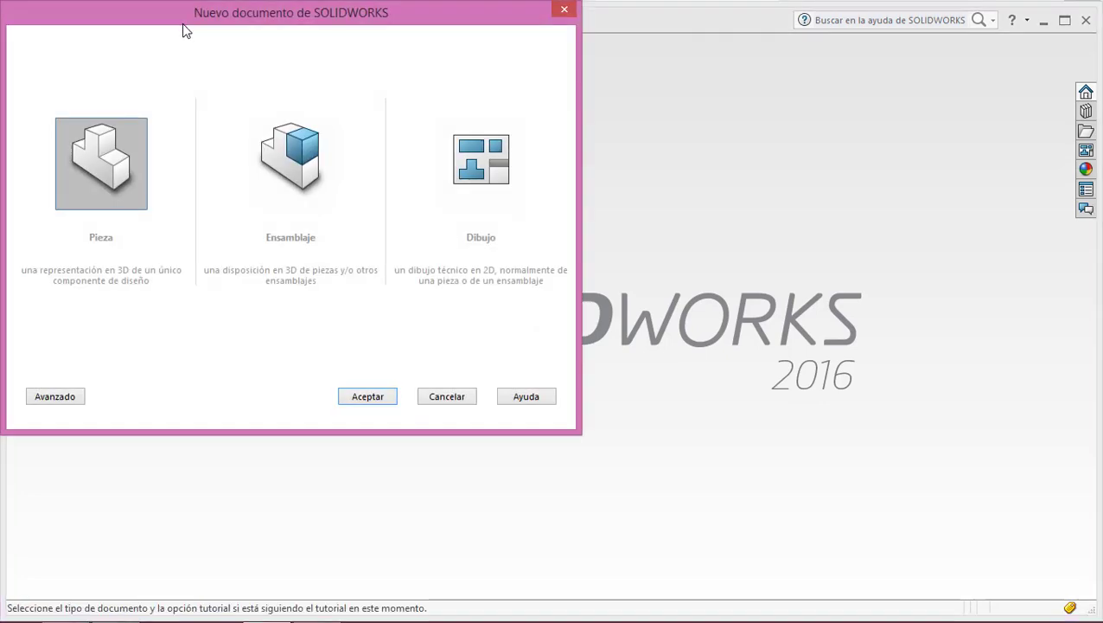
{"action": "left_click", "coordinate": [386, 402]}
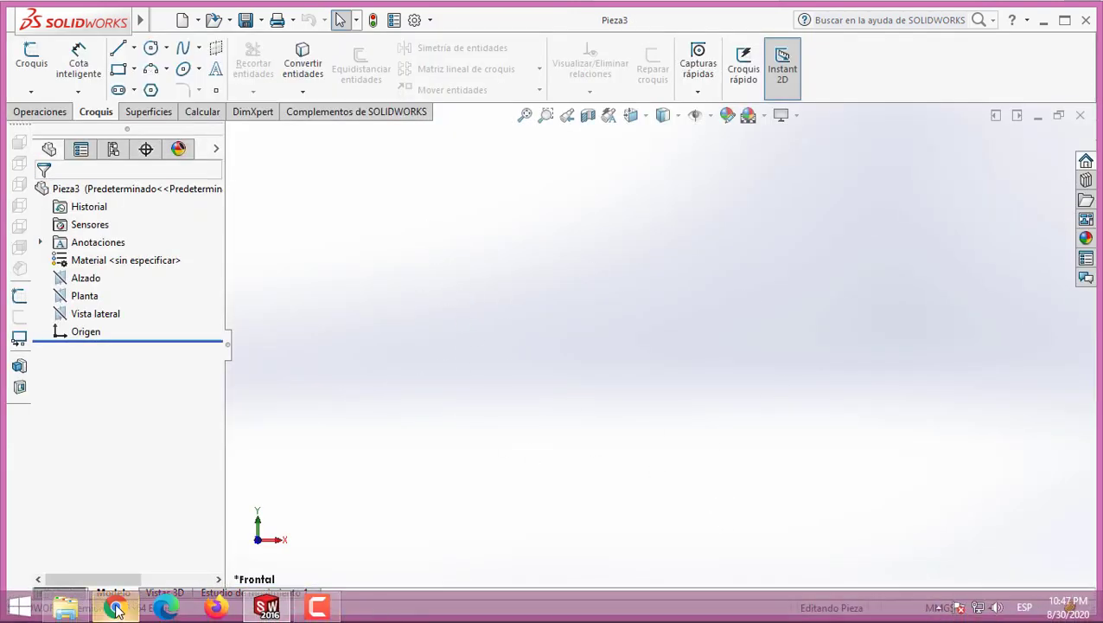
{"action": "left_click", "coordinate": [117, 608]}
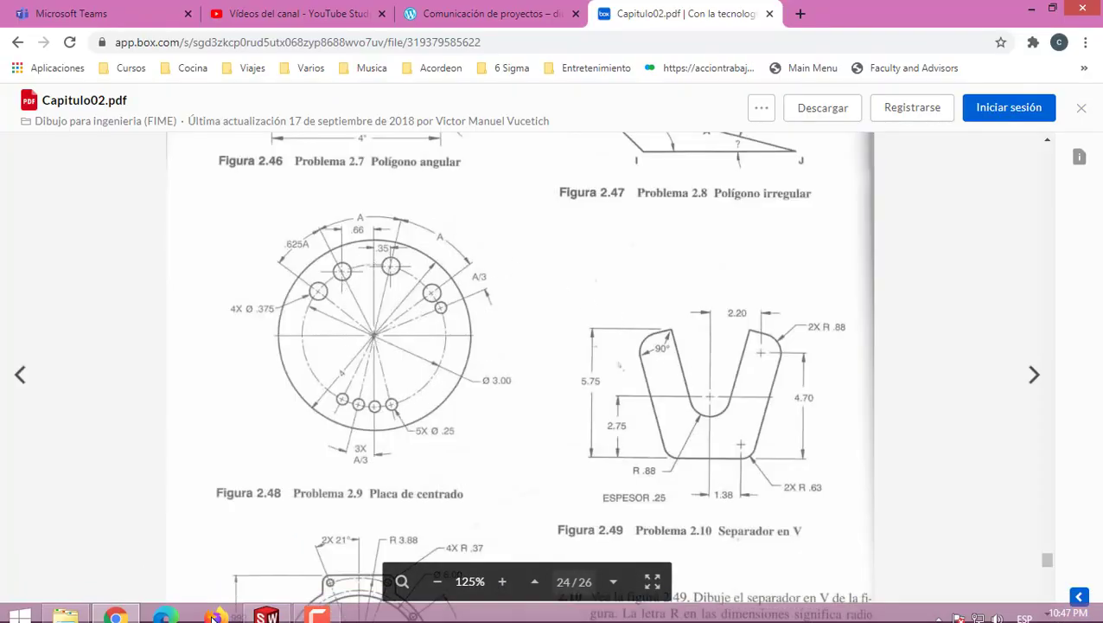
{"action": "left_click", "coordinate": [128, 610]}
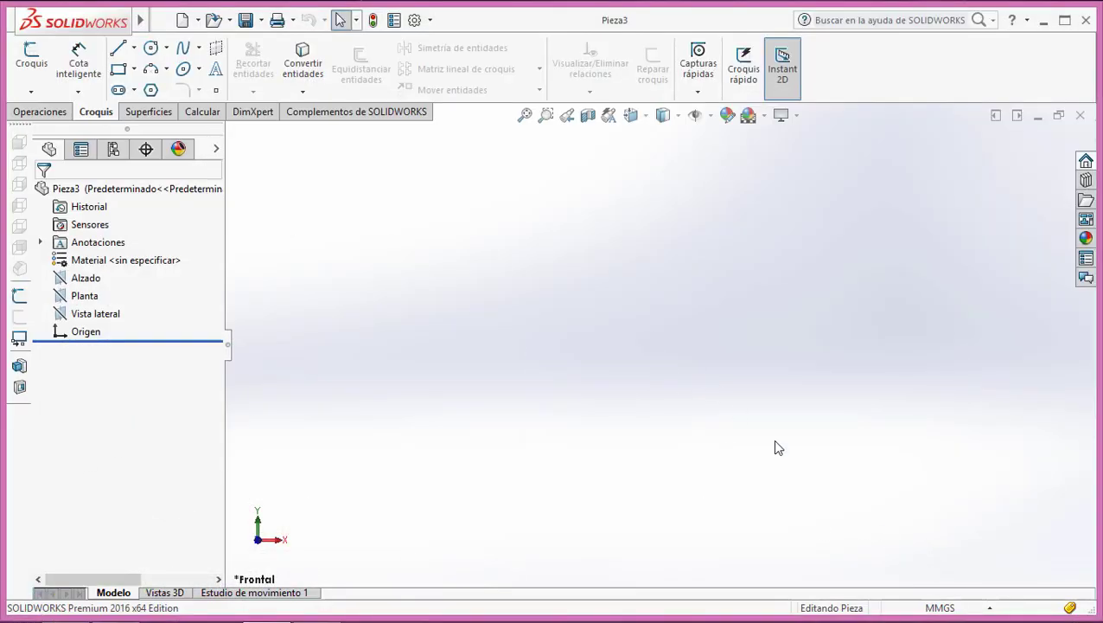
Switch the part's unit system from MMGS to IPS (inches).
{"action": "left_click", "coordinate": [415, 20]}
{"action": "left_click", "coordinate": [396, 41]}
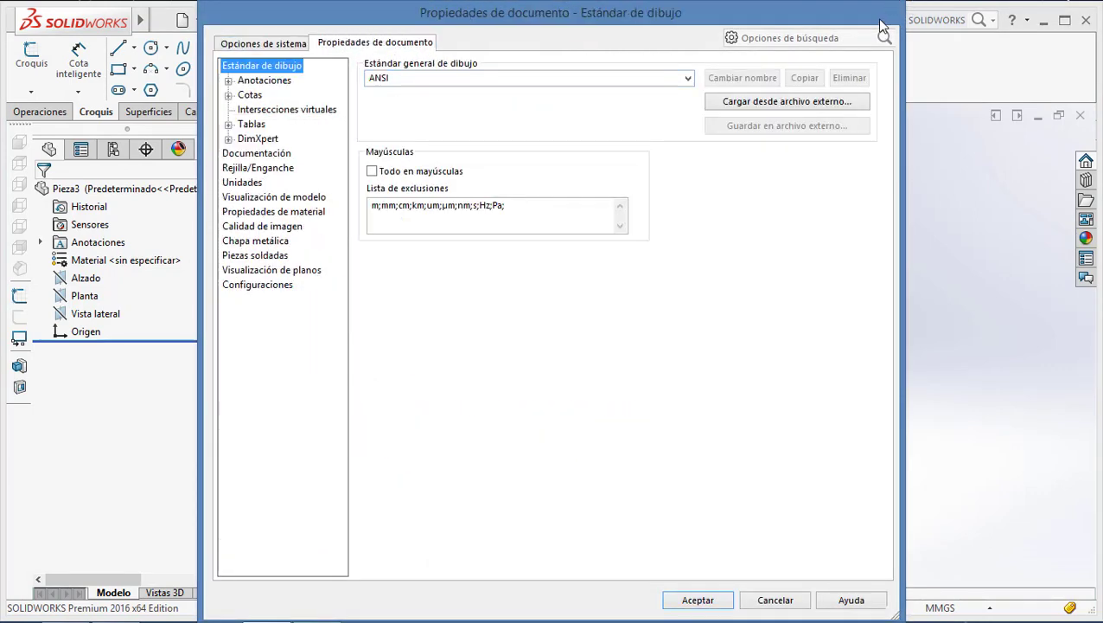
{"action": "key", "text": "Escape"}
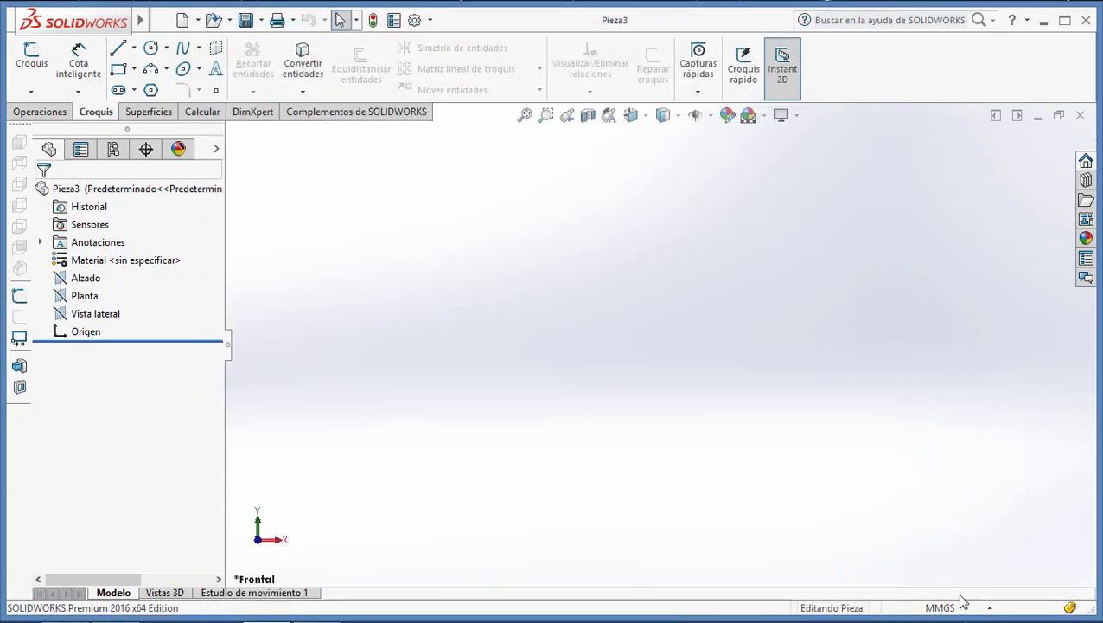
{"action": "left_click", "coordinate": [943, 608]}
{"action": "left_click", "coordinate": [932, 564]}
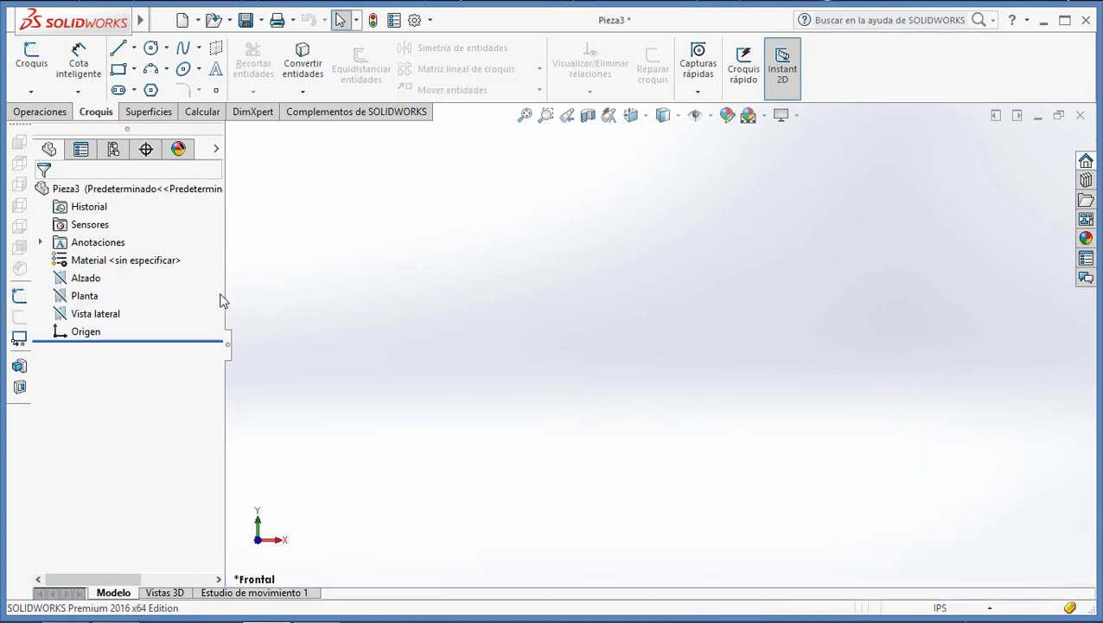
On the Alzado plane, sketch two origin-centred circles and start dimensioning the inner one.
{"action": "right_click", "coordinate": [93, 282]}
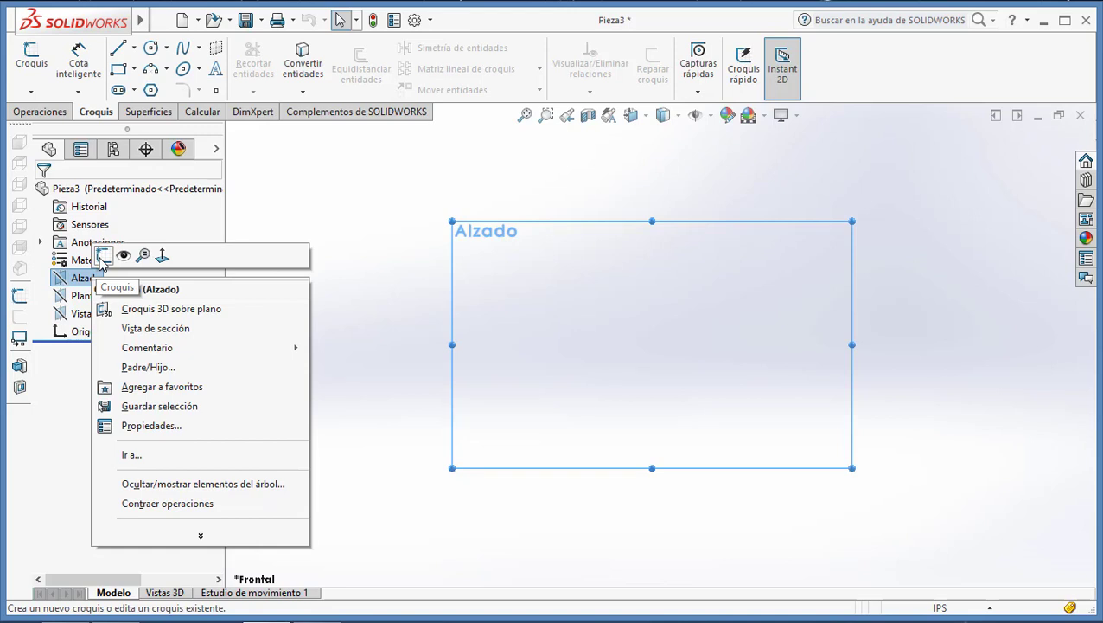
{"action": "left_click", "coordinate": [102, 255]}
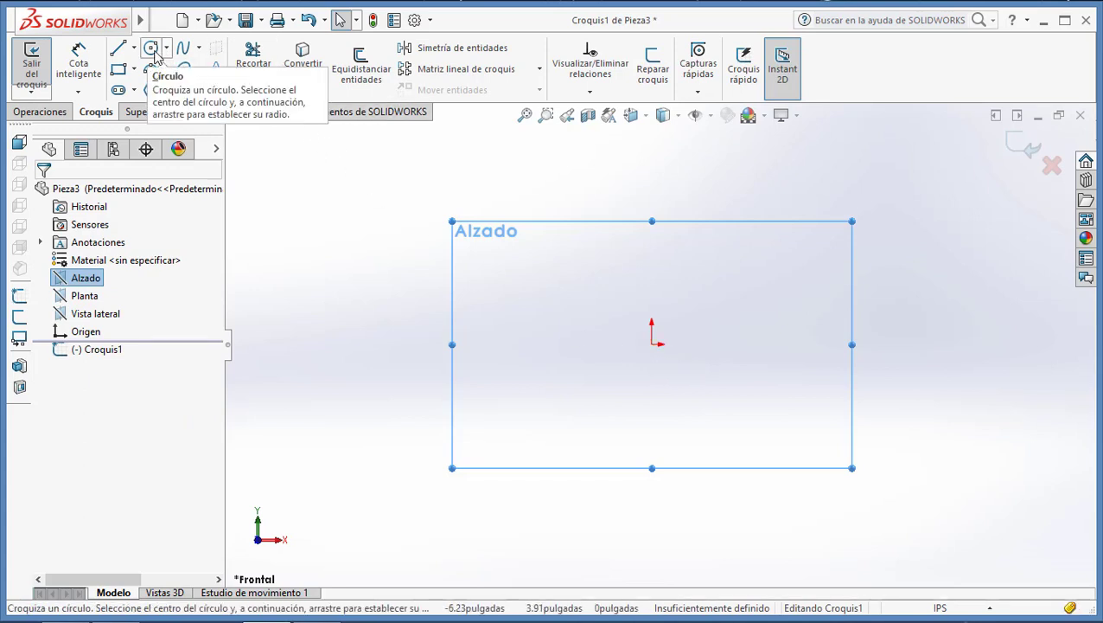
{"action": "left_click", "coordinate": [153, 50]}
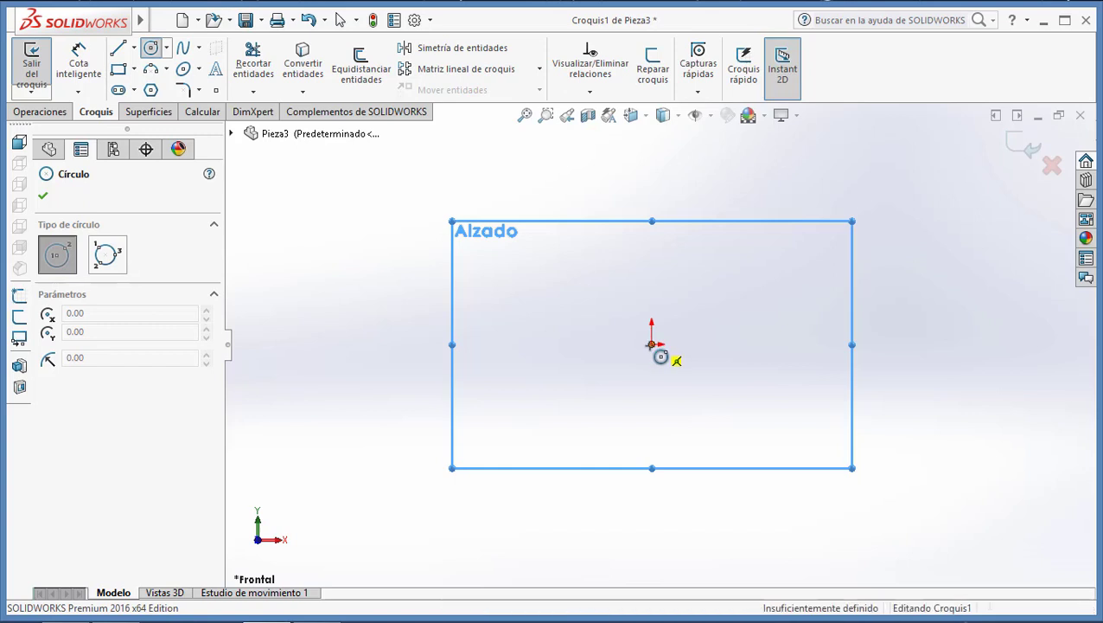
{"action": "left_click", "coordinate": [651, 344]}
{"action": "left_click", "coordinate": [837, 405]}
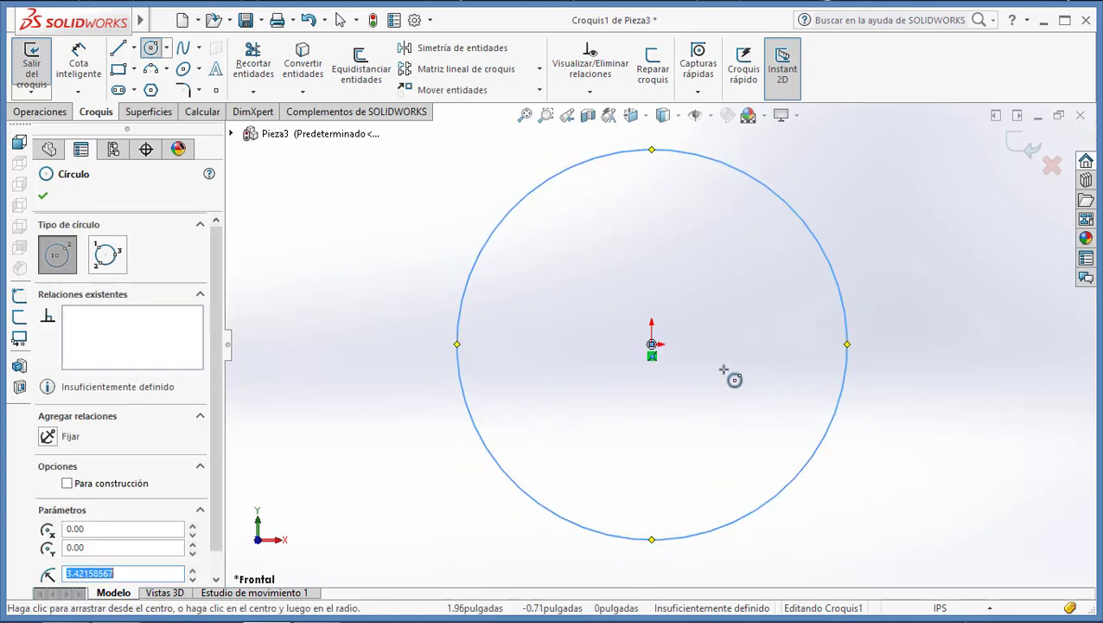
{"action": "left_click", "coordinate": [652, 344]}
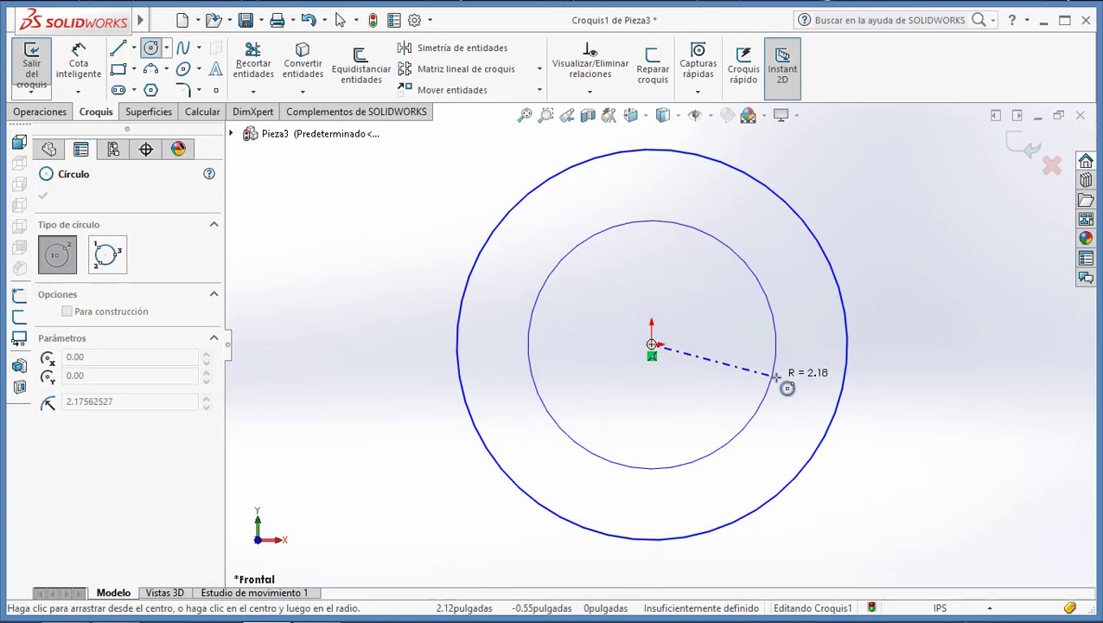
{"action": "left_click", "coordinate": [777, 376]}
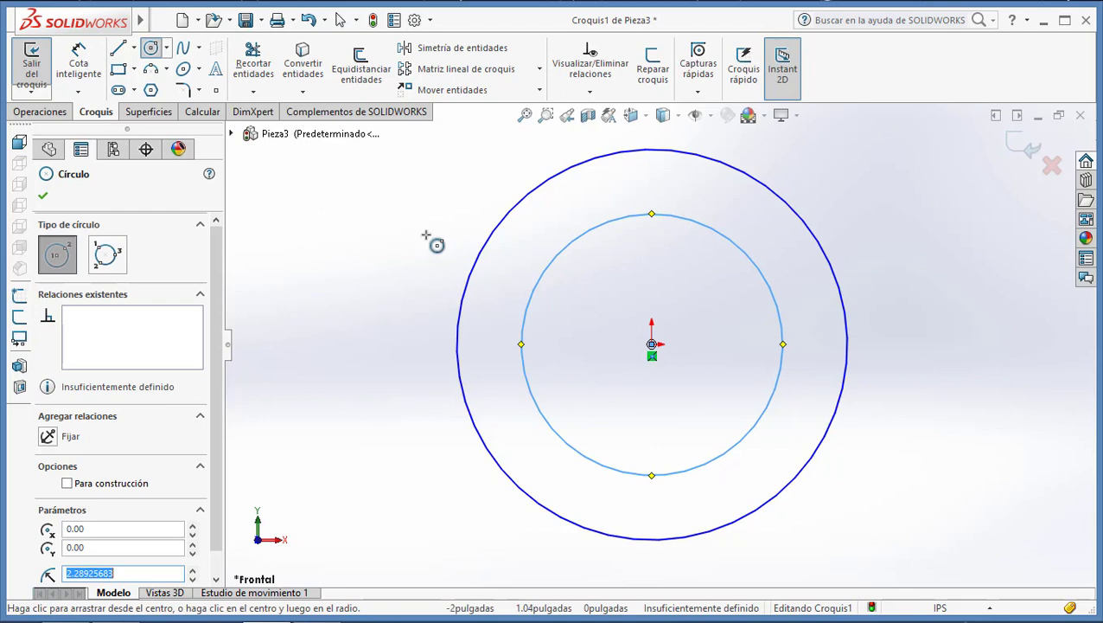
{"action": "left_click", "coordinate": [78, 59]}
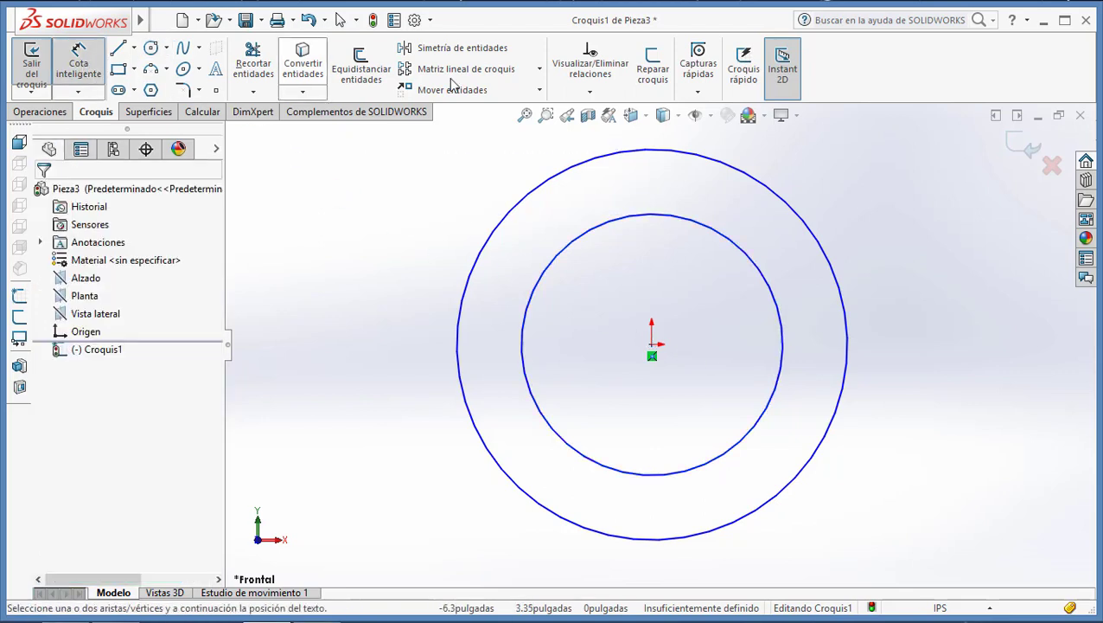
{"action": "left_click", "coordinate": [782, 329]}
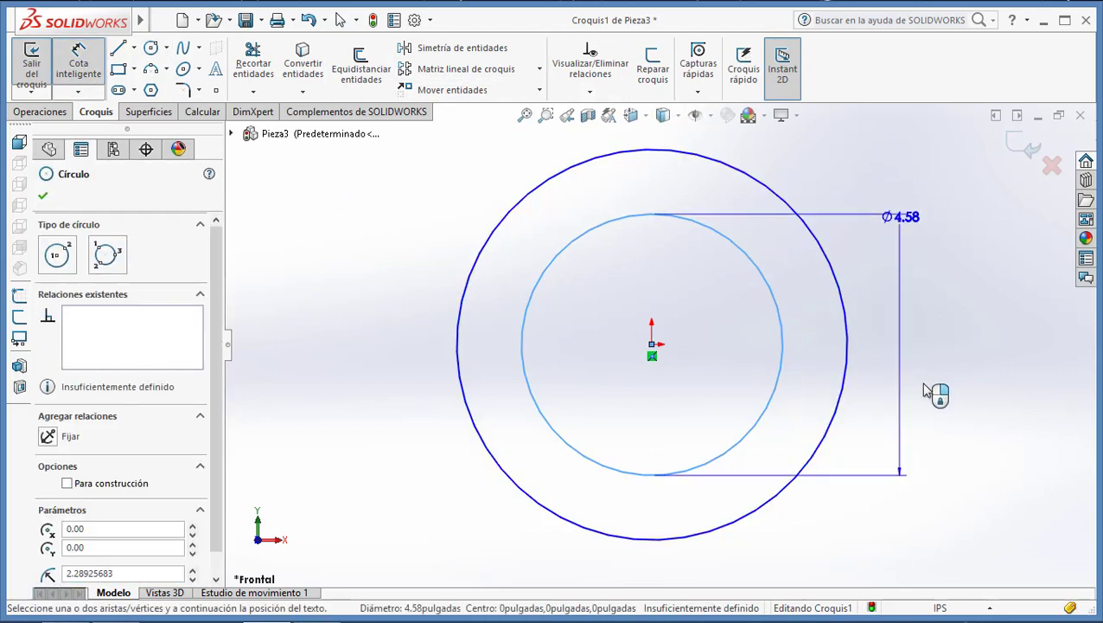
Dimension the inner circle to Ø3.00 and the outer circle to Ø4.00.
{"action": "left_click", "coordinate": [825, 520]}
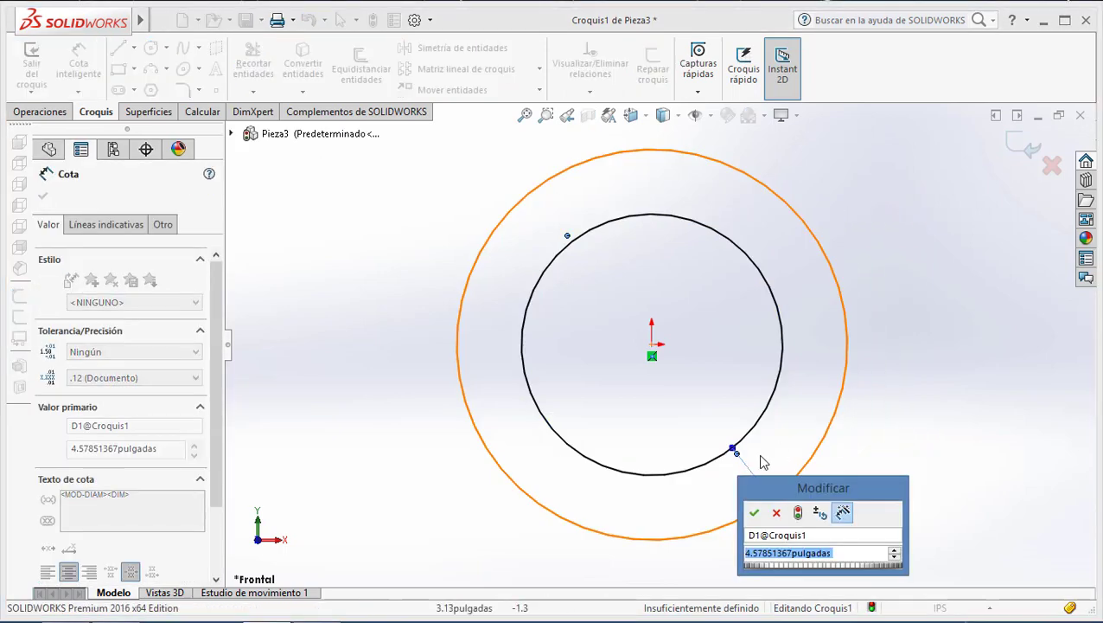
{"action": "type", "text": "3"}
{"action": "key", "text": "Return"}
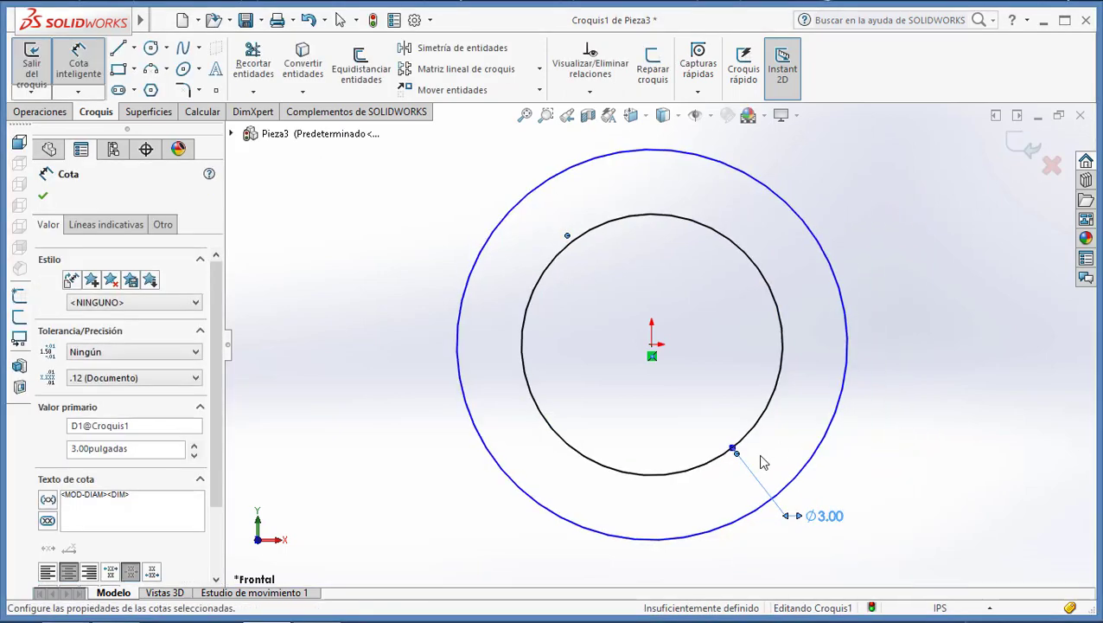
{"action": "left_click", "coordinate": [822, 247]}
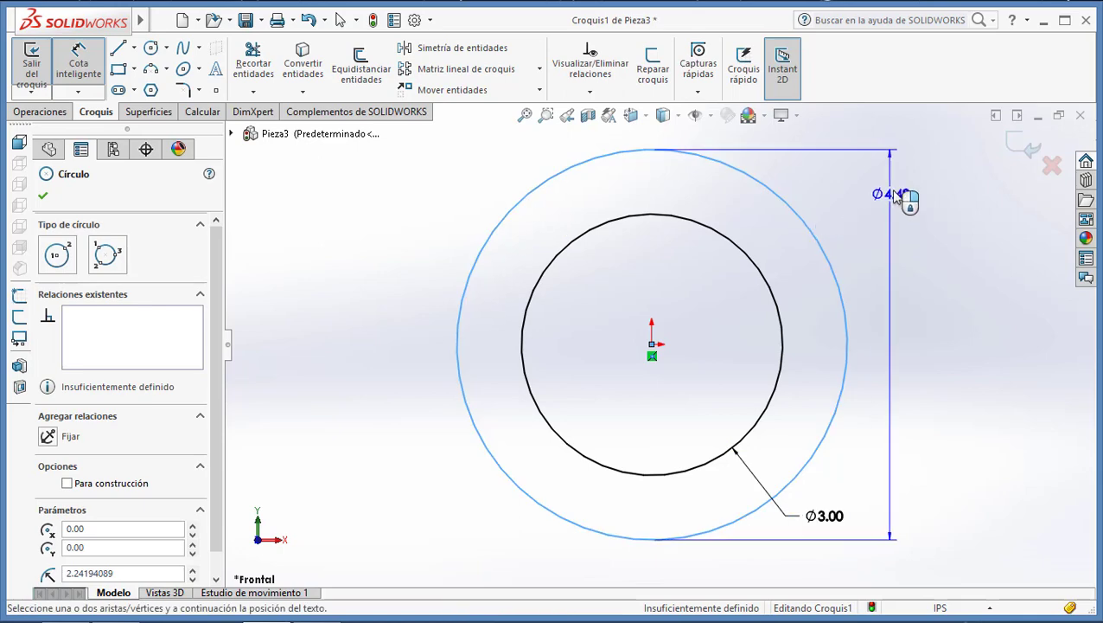
{"action": "left_click", "coordinate": [825, 170]}
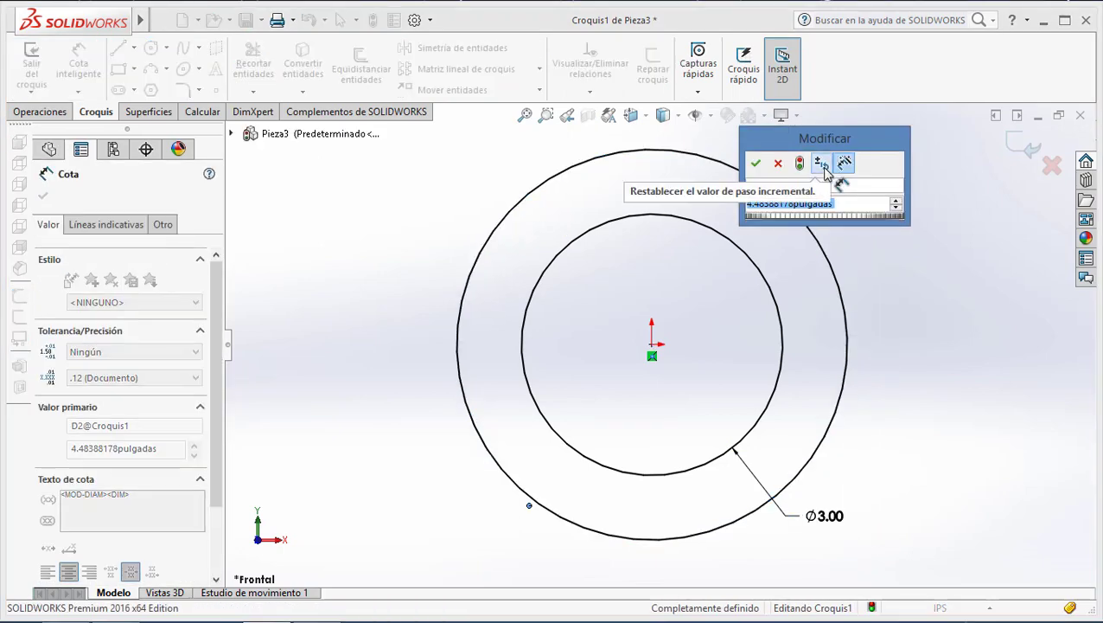
{"action": "type", "text": "4"}
{"action": "key", "text": "Return"}
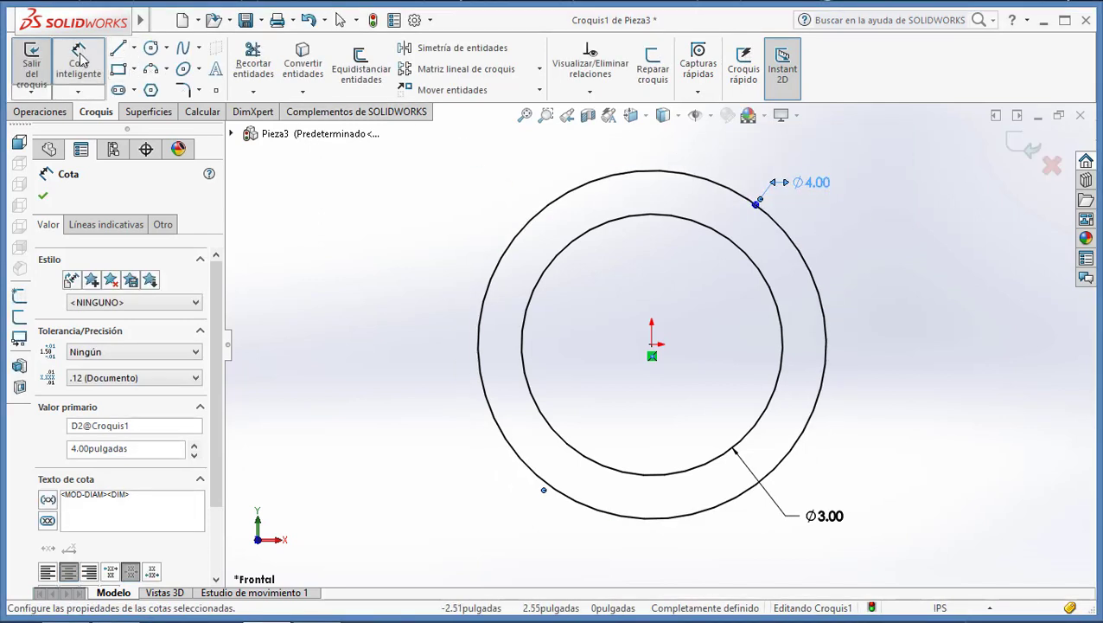
Reposition the Ø4.00 and Ø3.00 dimension labels around the circles.
{"action": "left_click", "coordinate": [80, 63]}
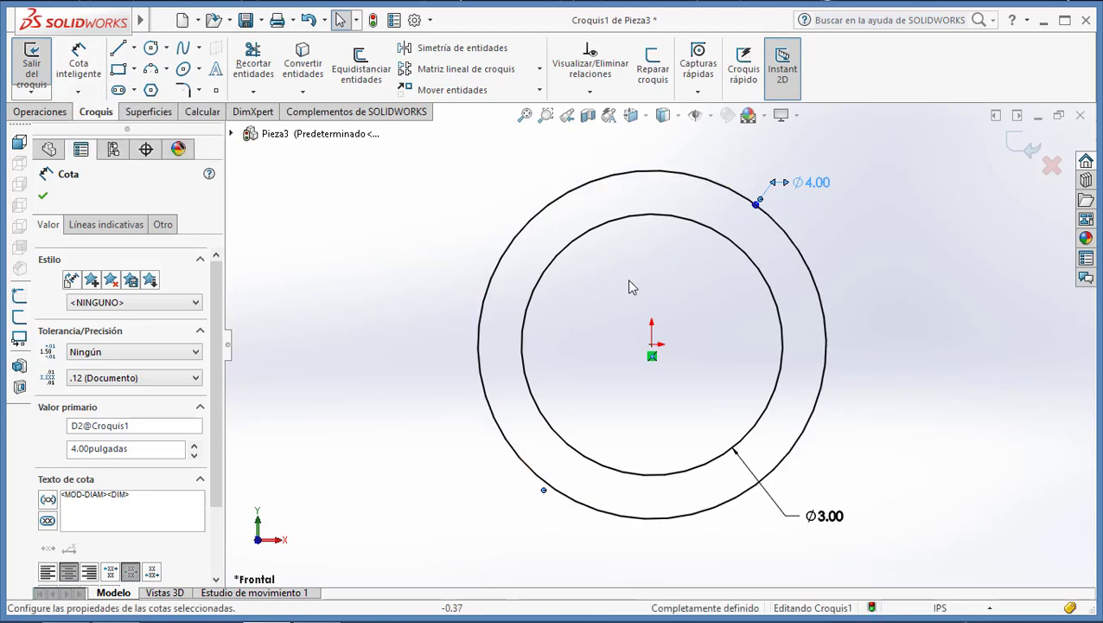
{"action": "left_click_drag", "start_coordinate": [817, 182], "coordinate": [869, 163]}
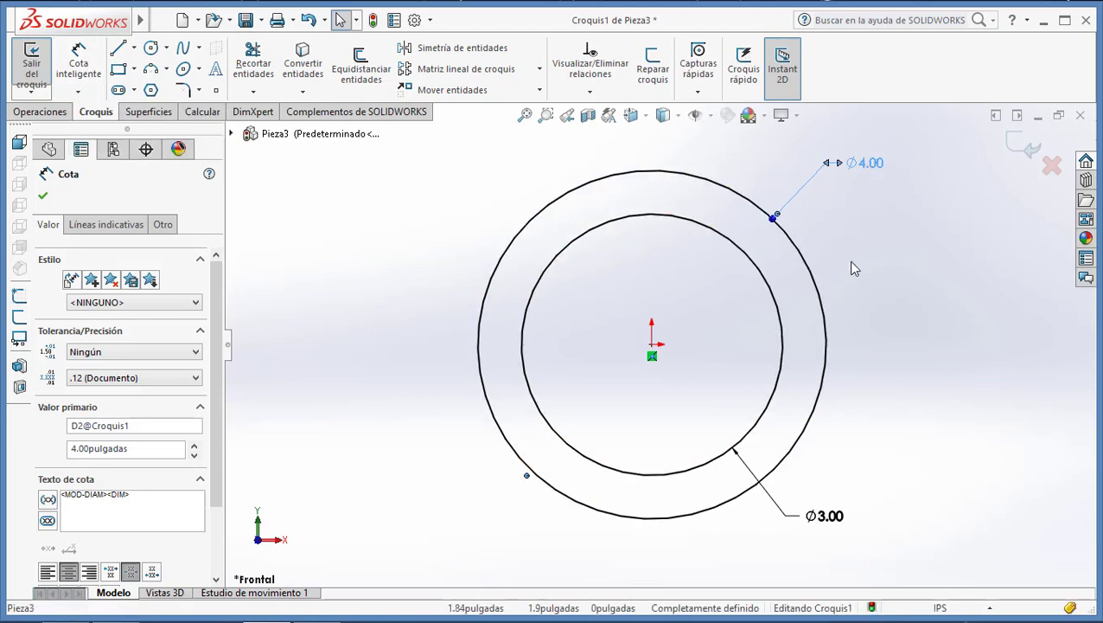
{"action": "left_click_drag", "start_coordinate": [837, 517], "coordinate": [832, 523]}
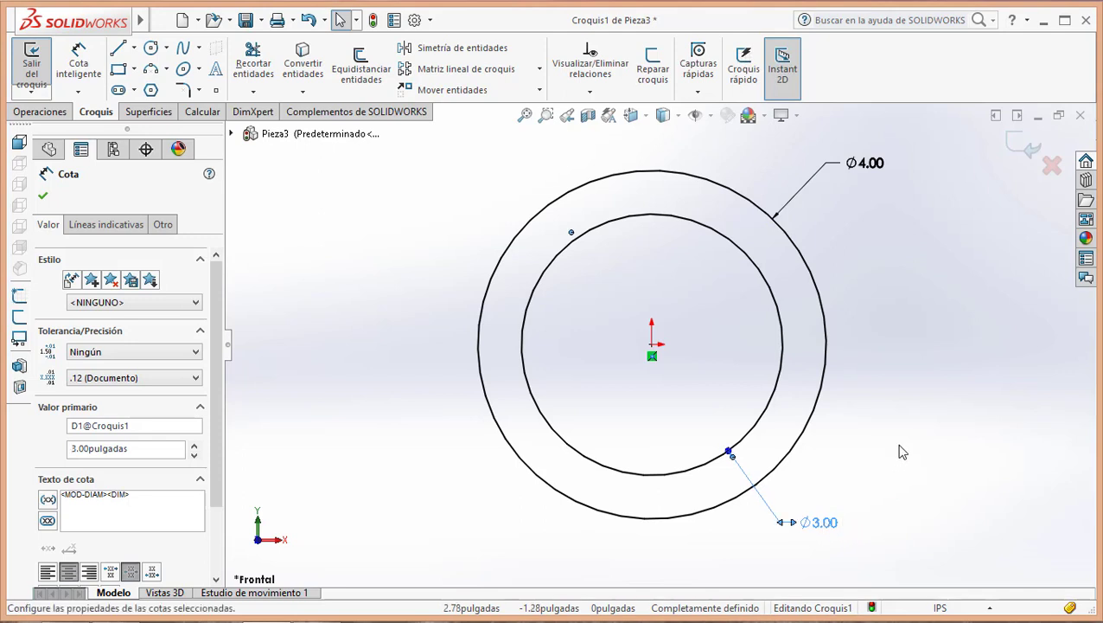
{"action": "key", "text": "Escape"}
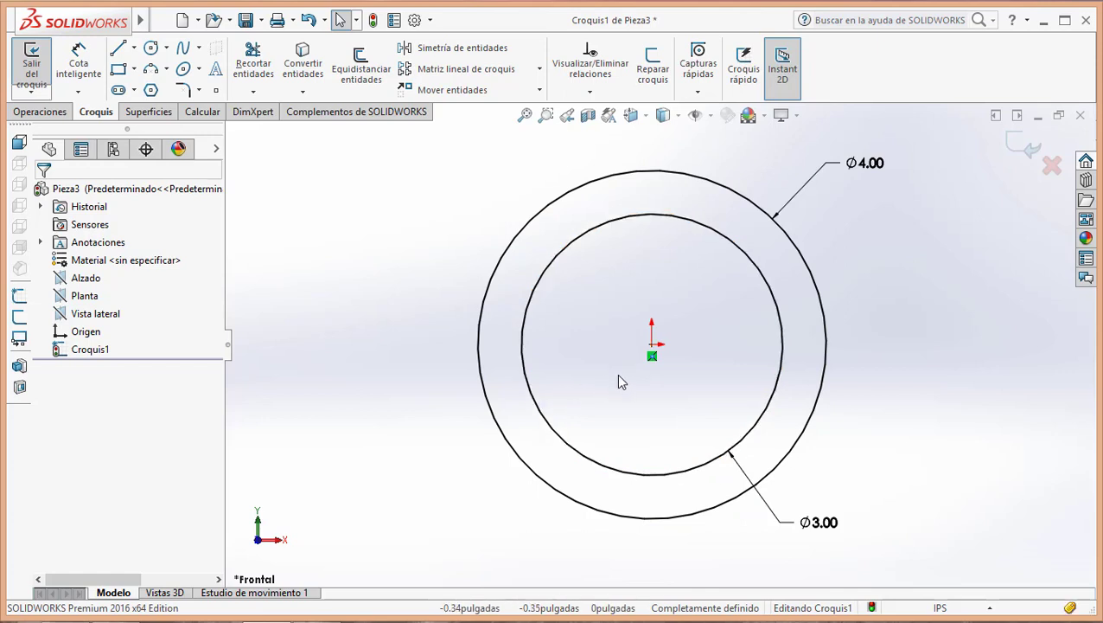
Convert the inner Ø3.00 circle into construction geometry to serve as the bolt circle.
{"action": "left_click", "coordinate": [525, 314]}
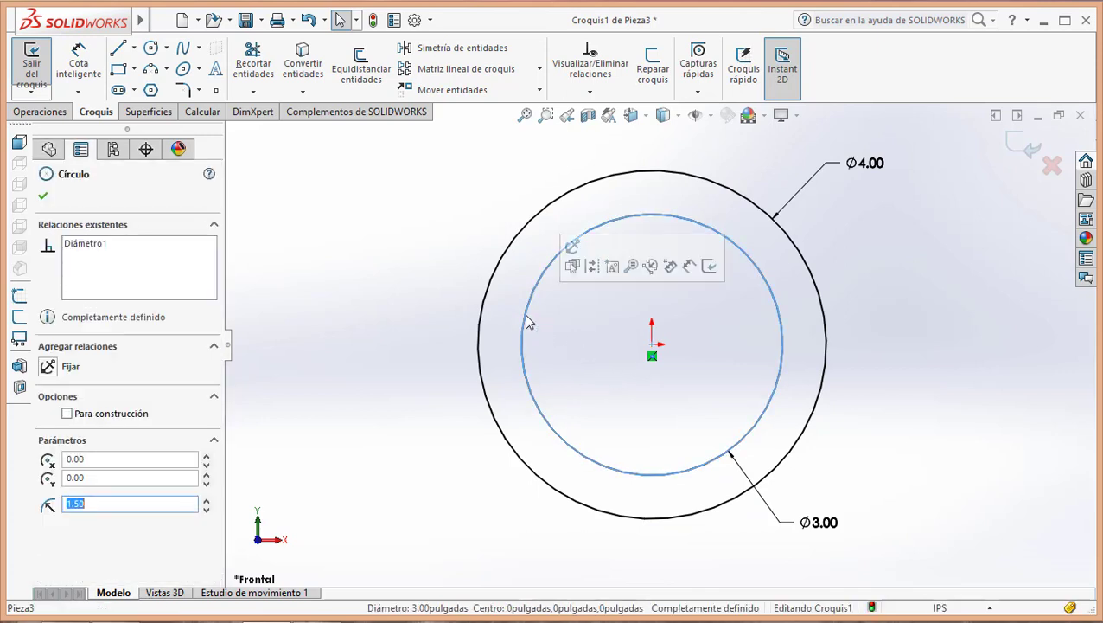
{"action": "right_click", "coordinate": [525, 315]}
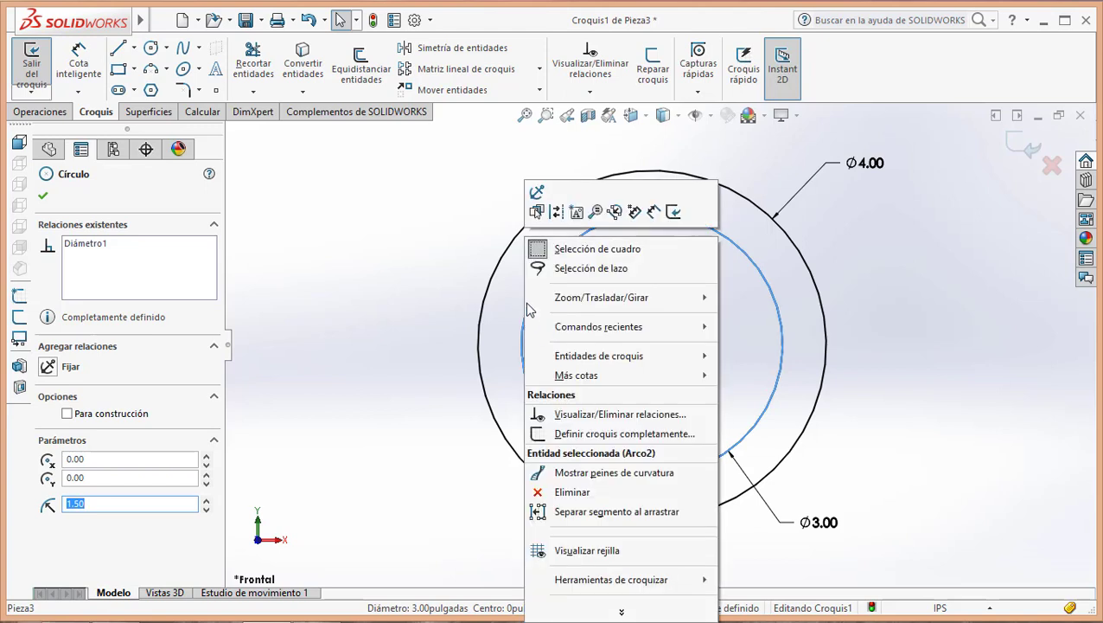
{"action": "left_click", "coordinate": [521, 322]}
{"action": "left_click", "coordinate": [524, 330]}
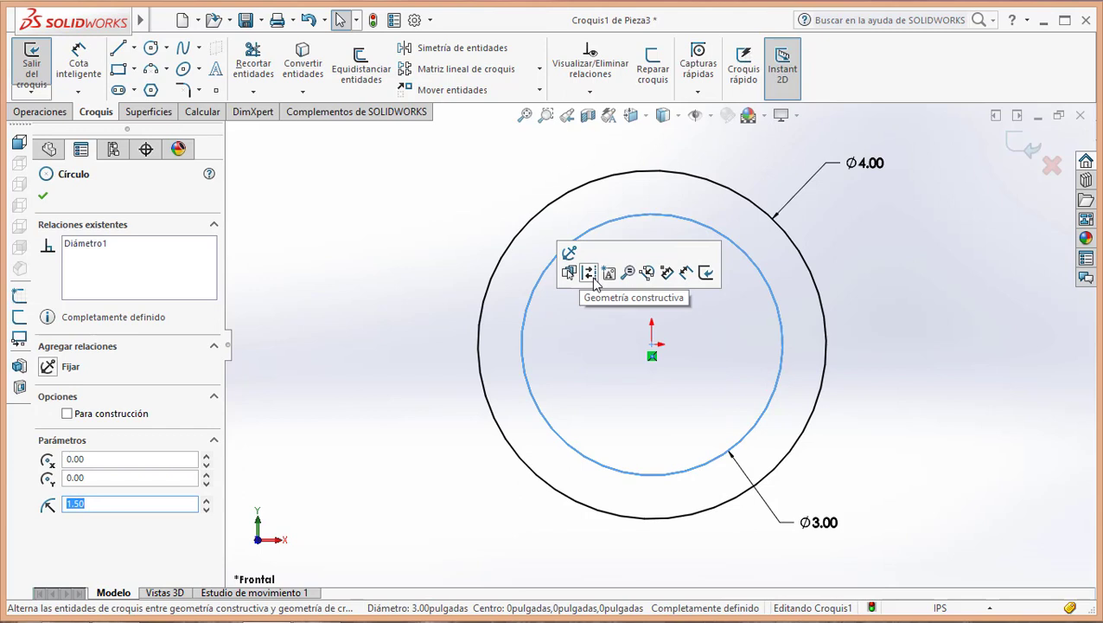
{"action": "right_click", "coordinate": [534, 301]}
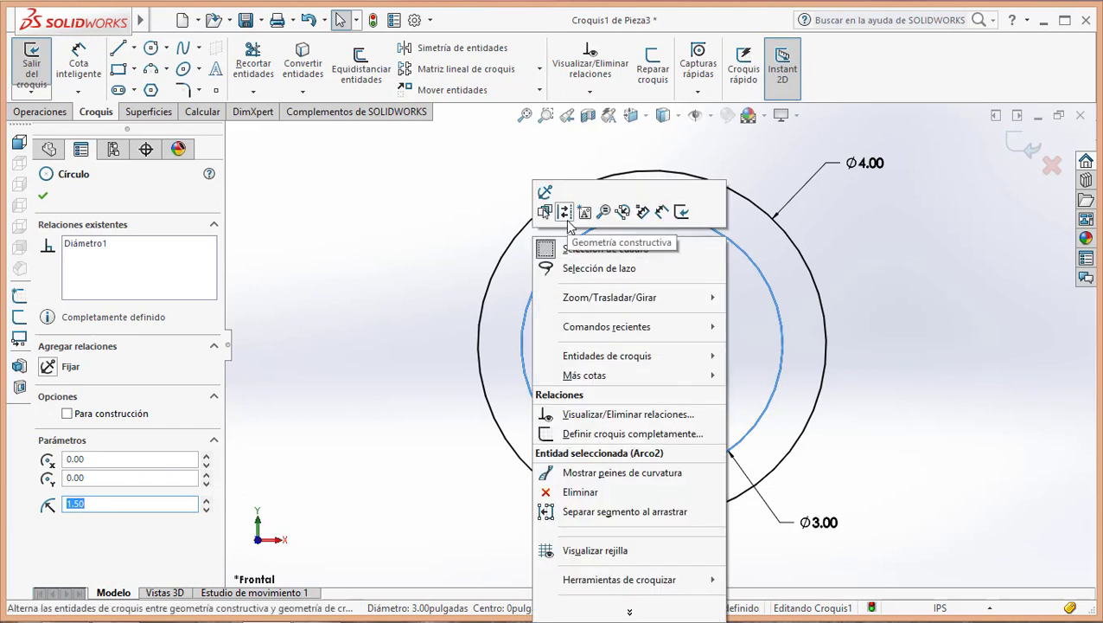
{"action": "left_click", "coordinate": [564, 213]}
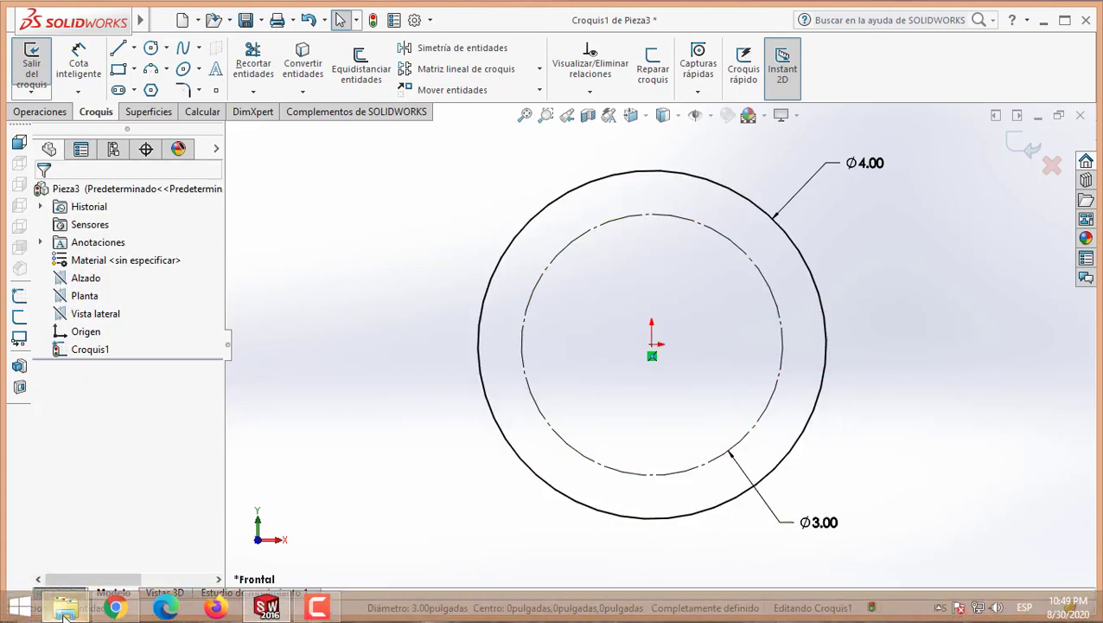
{"action": "mouse_move", "coordinate": [115, 606]}
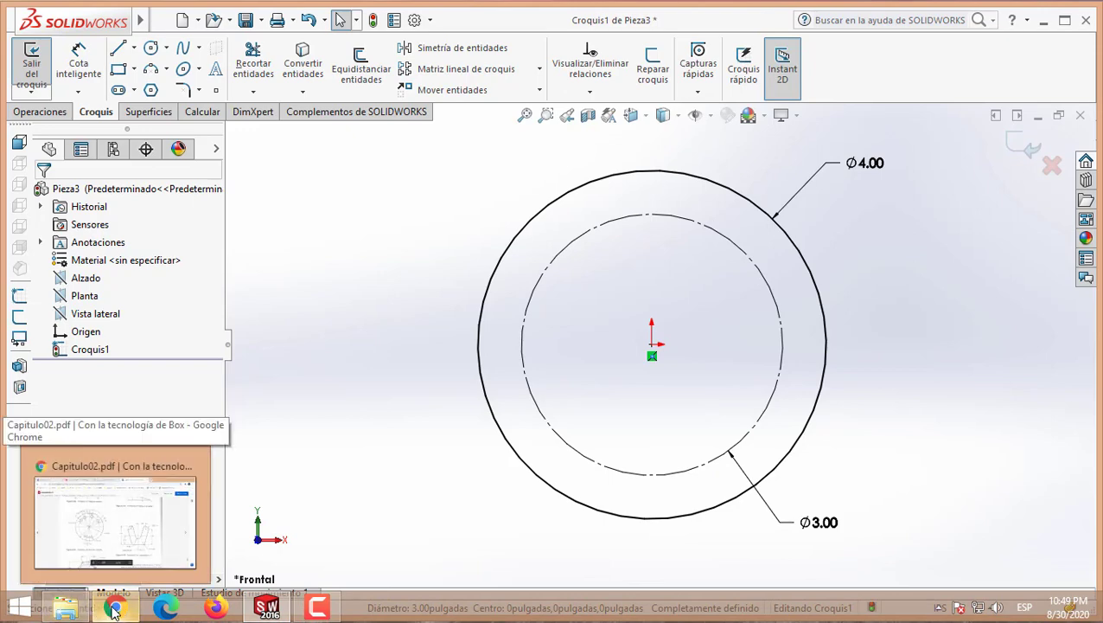
{"action": "left_click", "coordinate": [122, 519]}
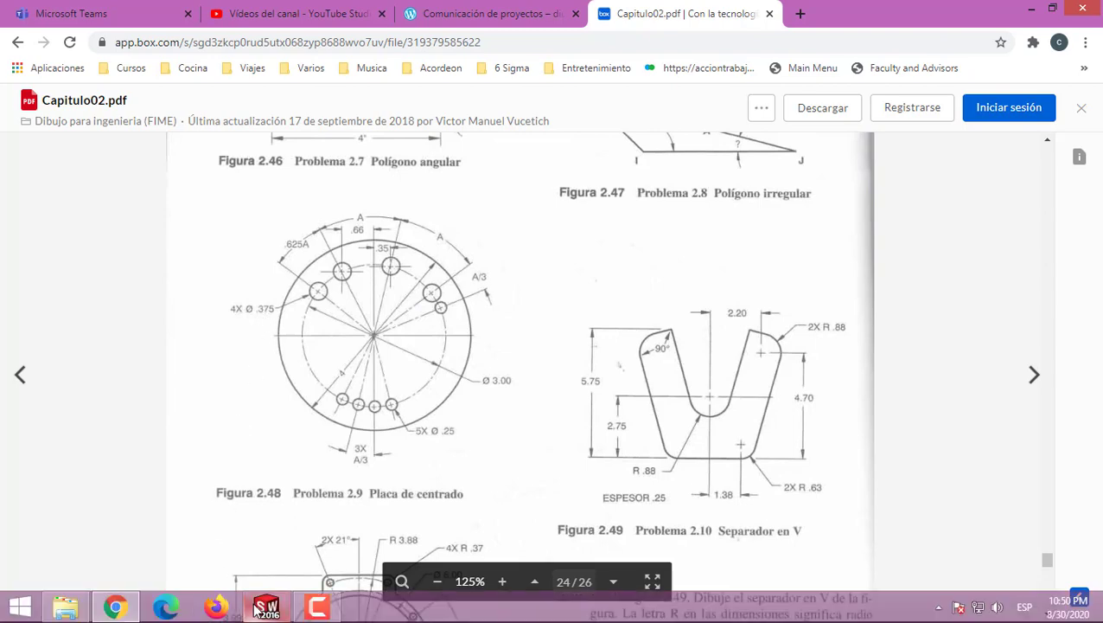
{"action": "left_click", "coordinate": [263, 608]}
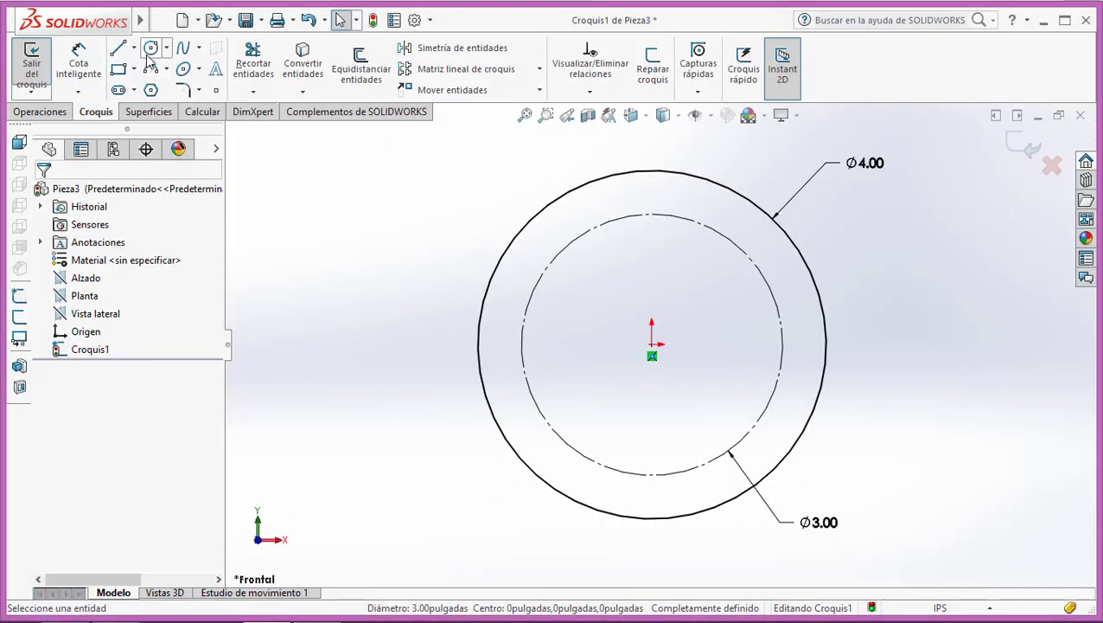
Sketch four small hole circles centred along the upper arc of the Ø3.00 bolt circle.
{"action": "left_click", "coordinate": [150, 49]}
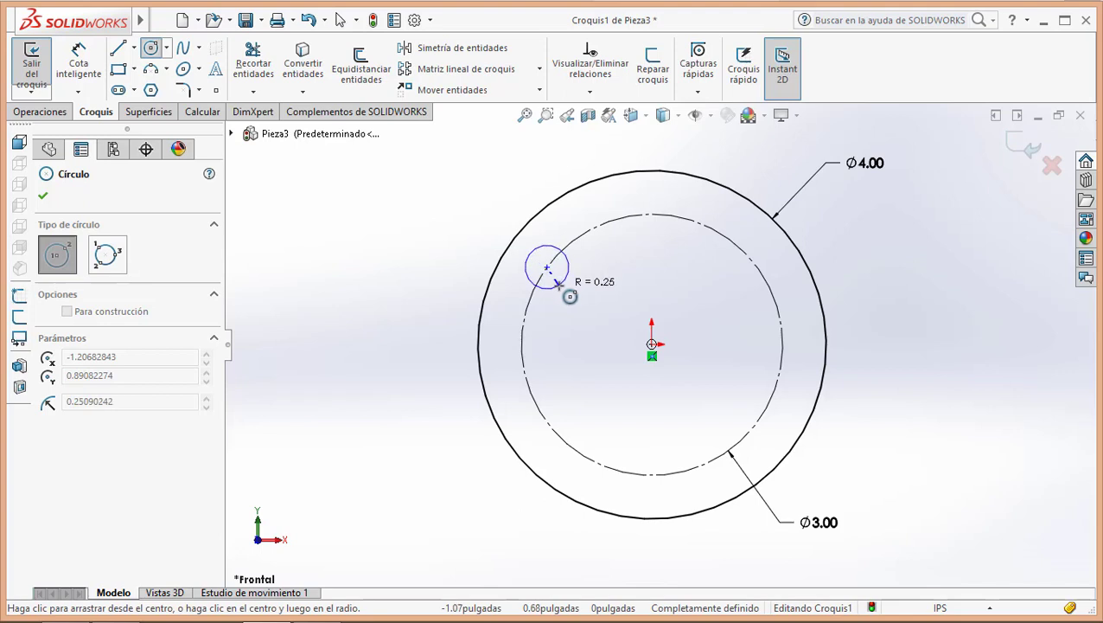
{"action": "left_click", "coordinate": [562, 281]}
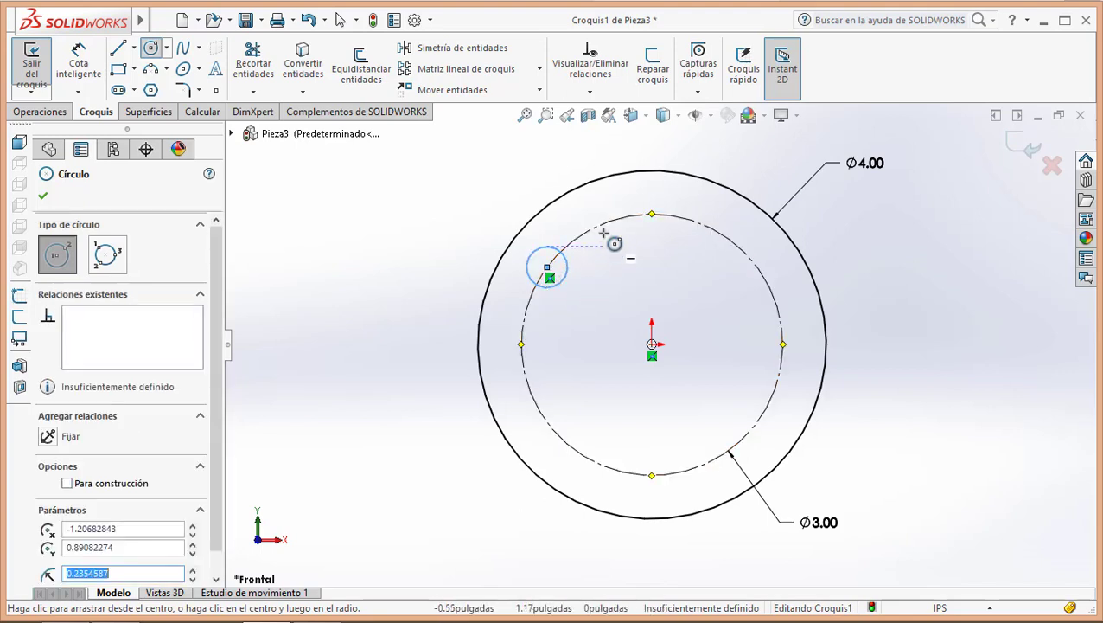
{"action": "left_click", "coordinate": [602, 226]}
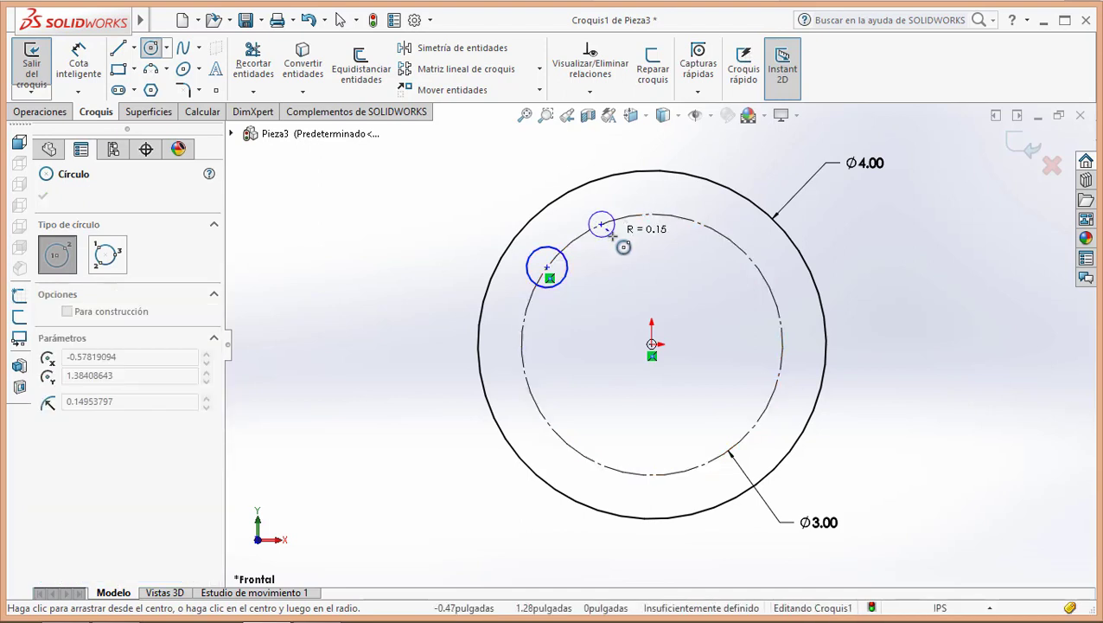
{"action": "left_click", "coordinate": [625, 253]}
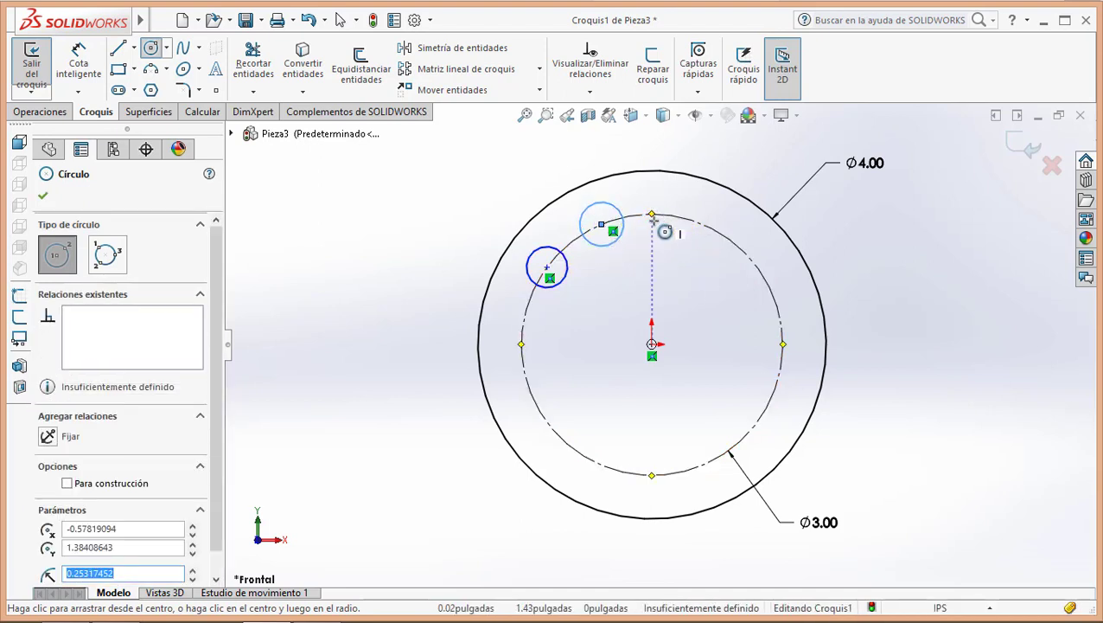
{"action": "scroll", "coordinate": [656, 226], "scroll_direction": "down", "scroll_amount": 3}
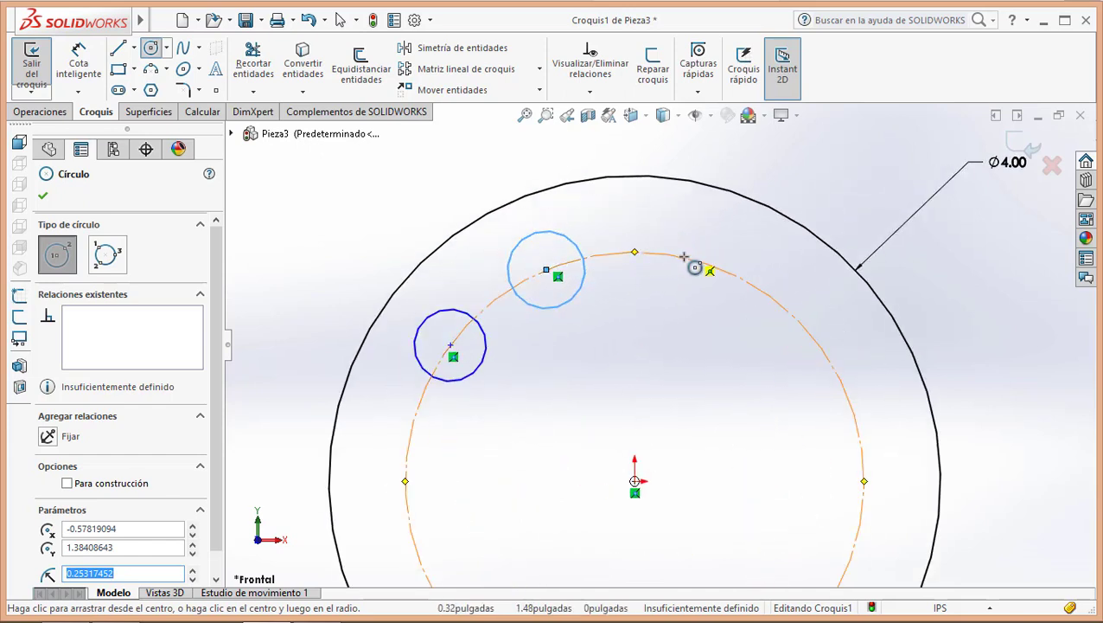
{"action": "left_click", "coordinate": [710, 264]}
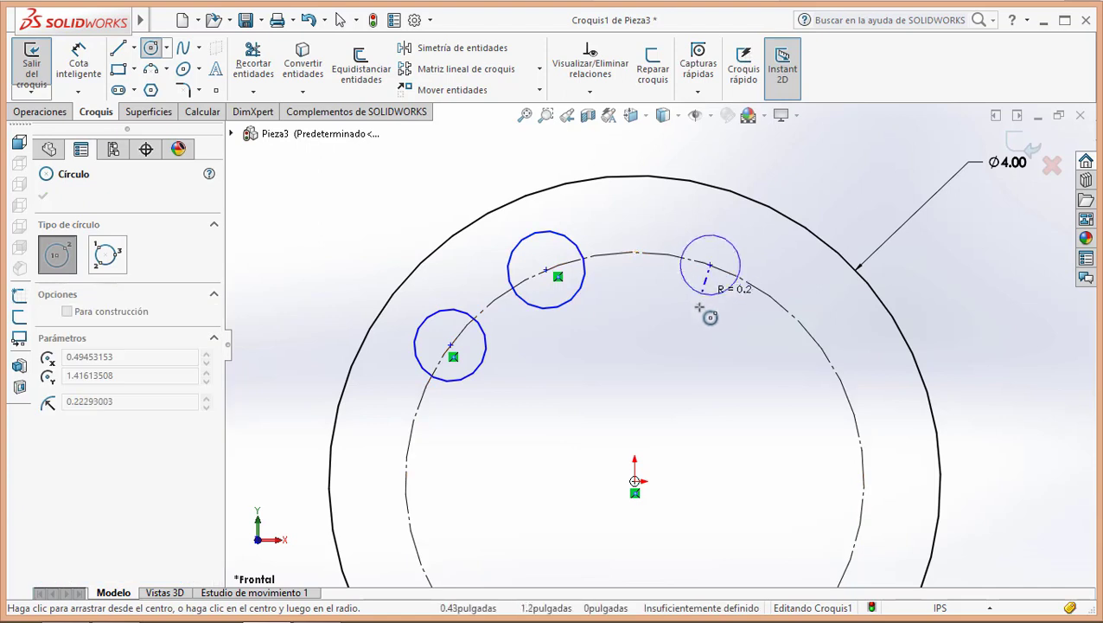
{"action": "left_click", "coordinate": [701, 302]}
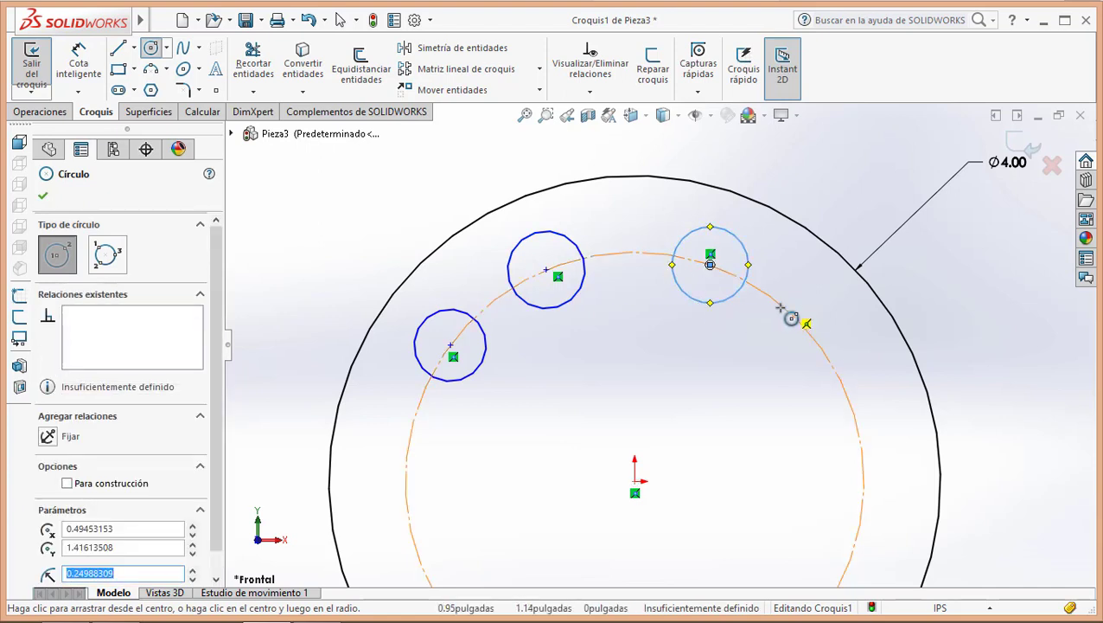
{"action": "left_click", "coordinate": [779, 304]}
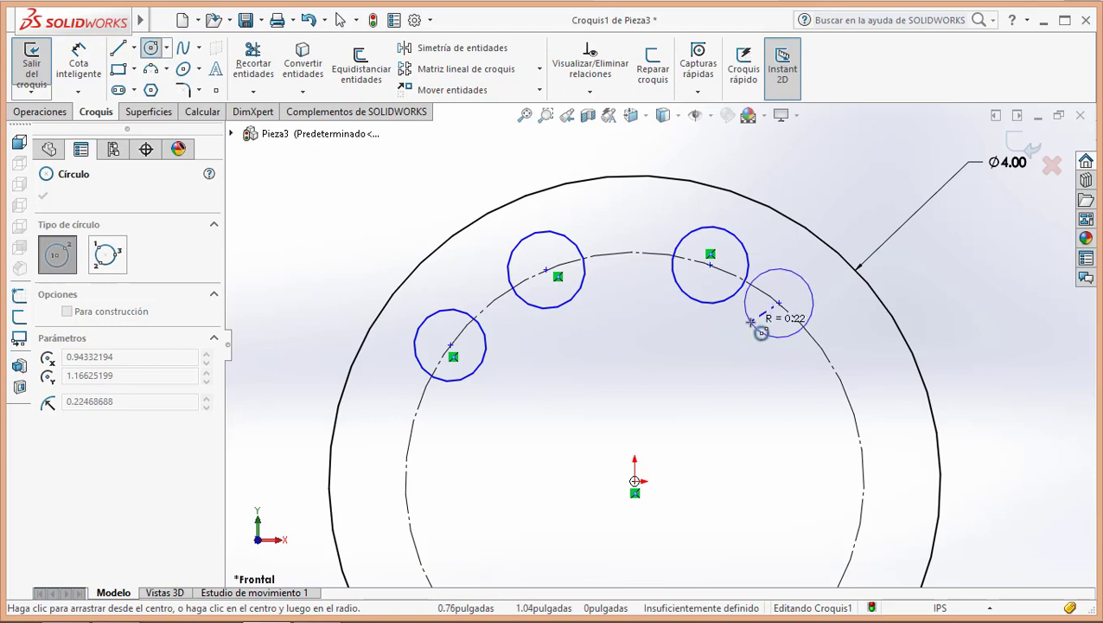
{"action": "left_click", "coordinate": [764, 332]}
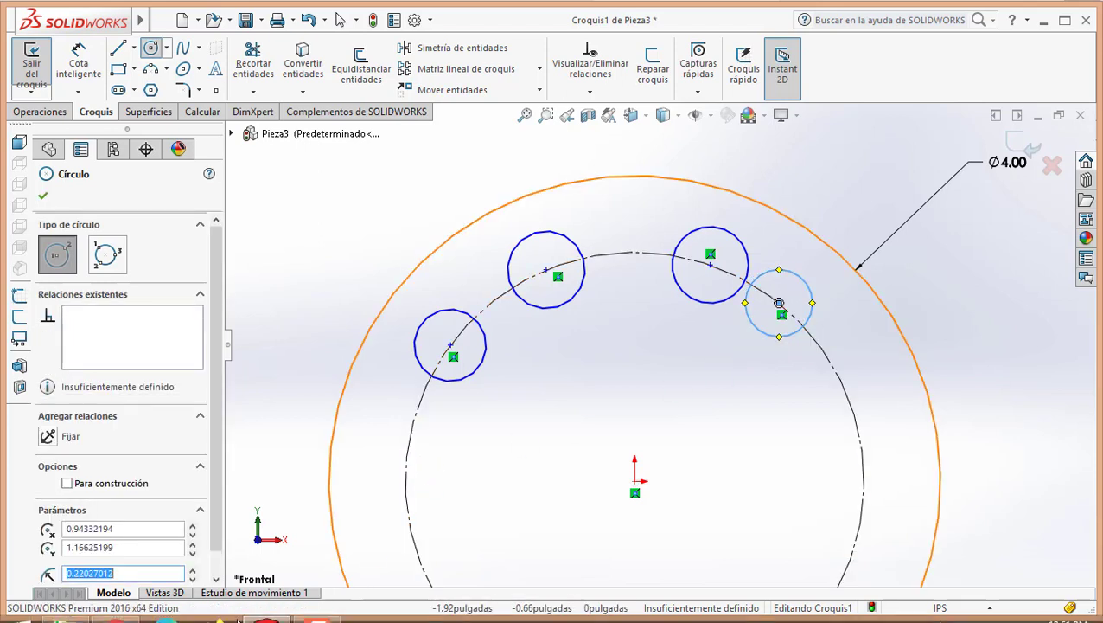
{"action": "left_click", "coordinate": [126, 609]}
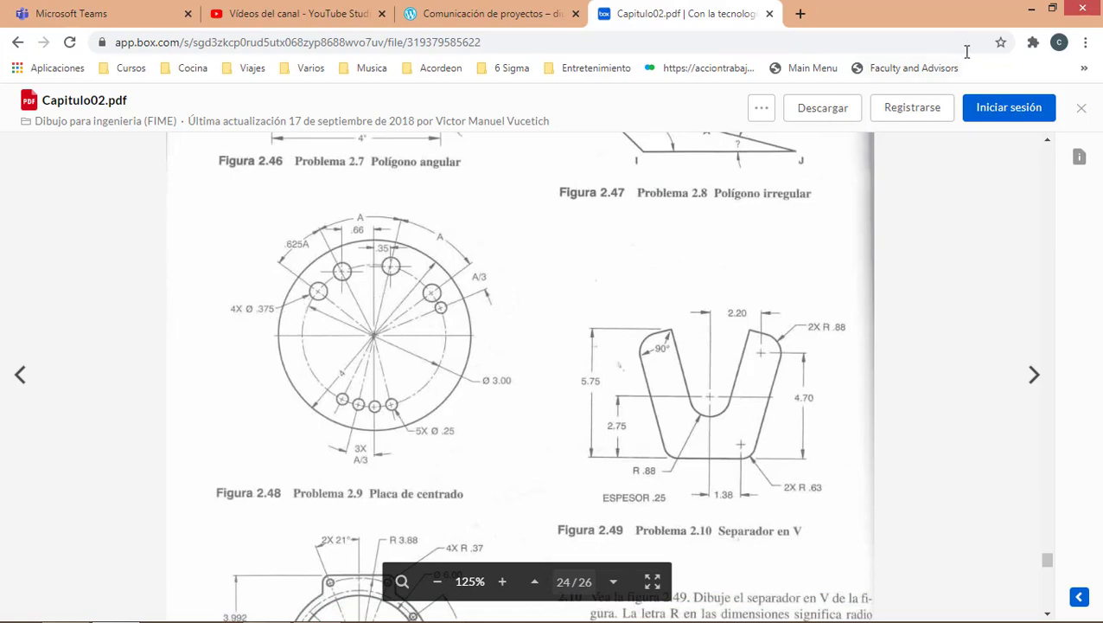
{"action": "left_click", "coordinate": [1031, 10]}
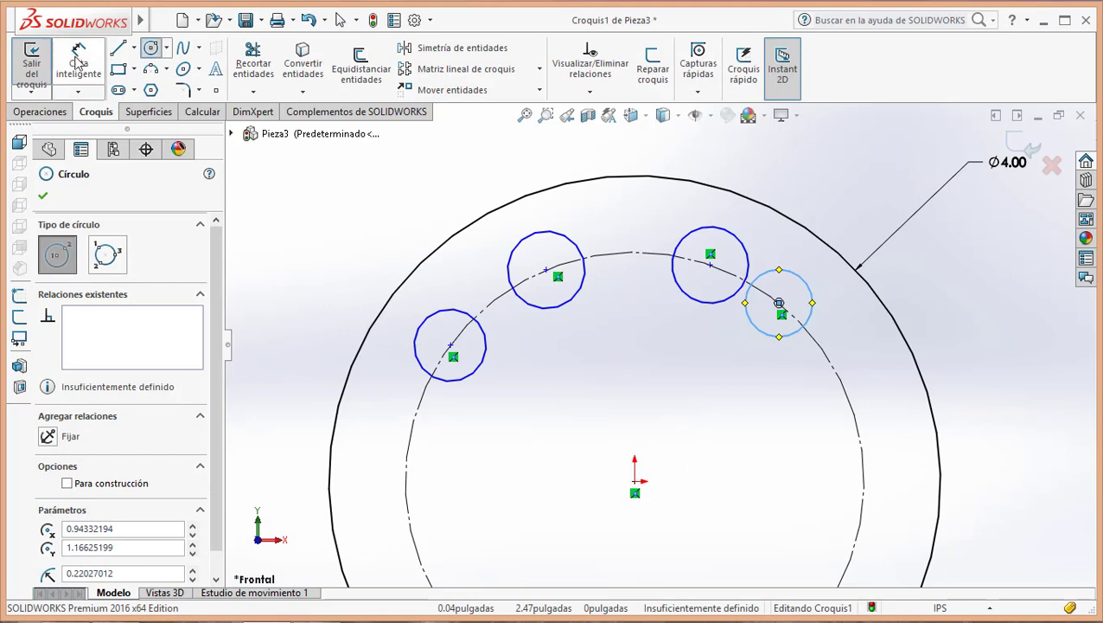
Dimension the leftmost hole circle with a diameter of .375.
{"action": "left_click", "coordinate": [77, 65]}
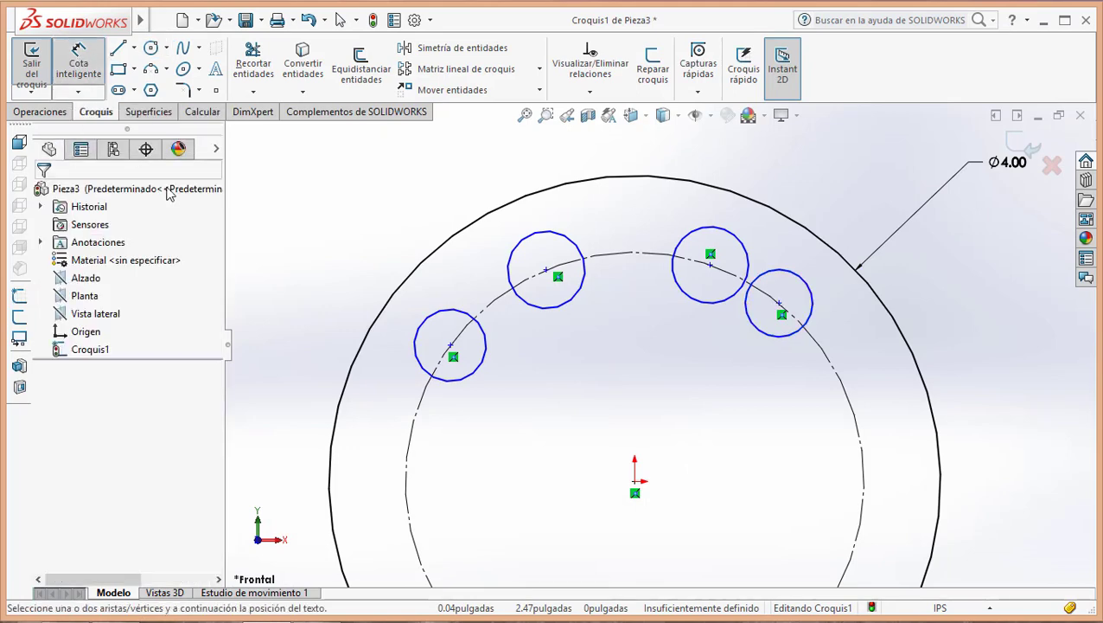
{"action": "scroll", "coordinate": [449, 363], "scroll_direction": "up", "scroll_amount": 2}
{"action": "scroll", "coordinate": [536, 398], "scroll_direction": "up", "scroll_amount": 3}
{"action": "scroll", "coordinate": [584, 428], "scroll_direction": "up", "scroll_amount": 2}
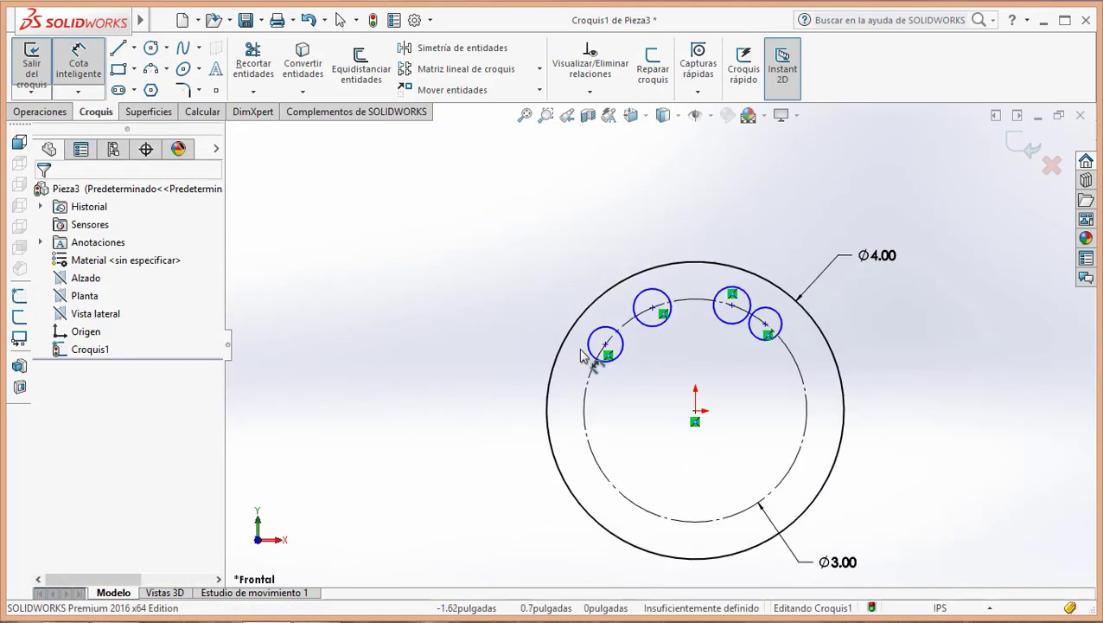
{"action": "left_click", "coordinate": [591, 349]}
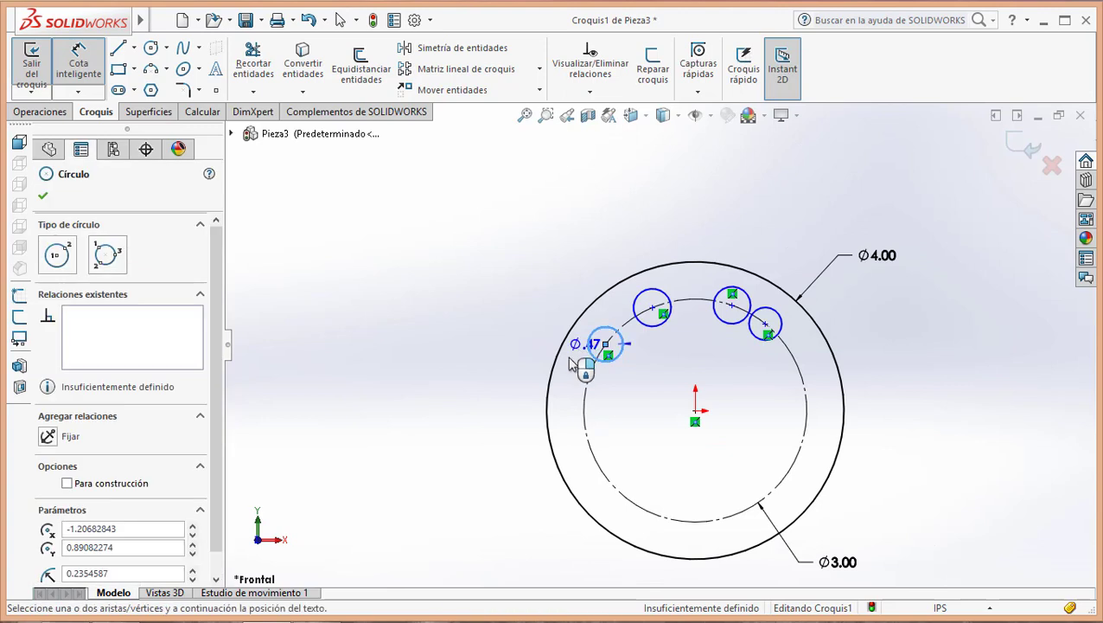
{"action": "left_click", "coordinate": [484, 381]}
{"action": "type", "text": ".375"}
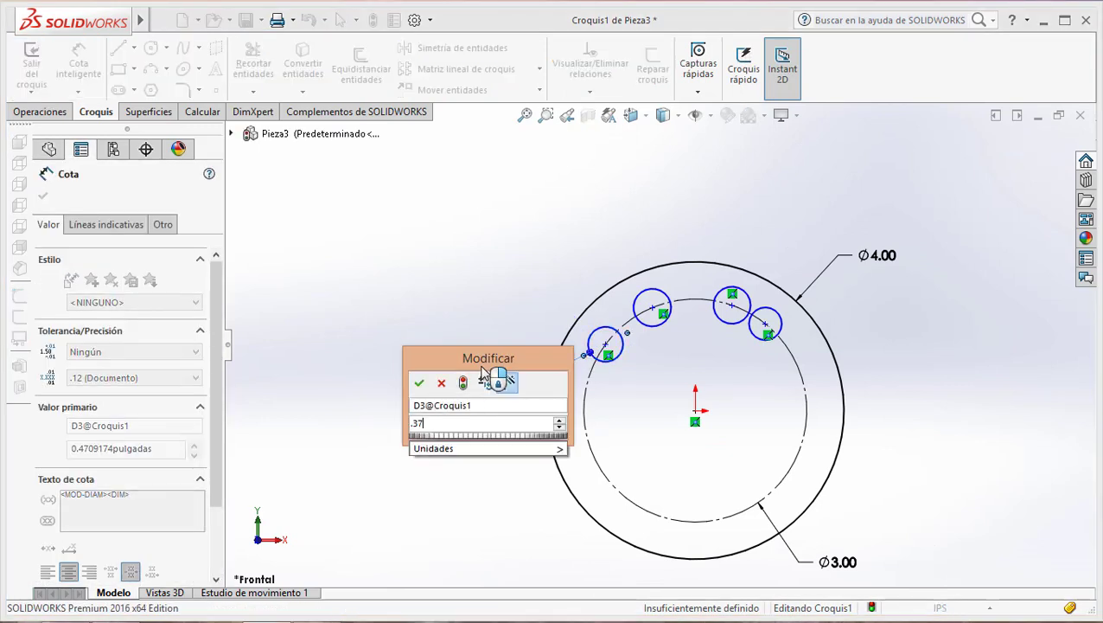
{"action": "key", "text": "Return"}
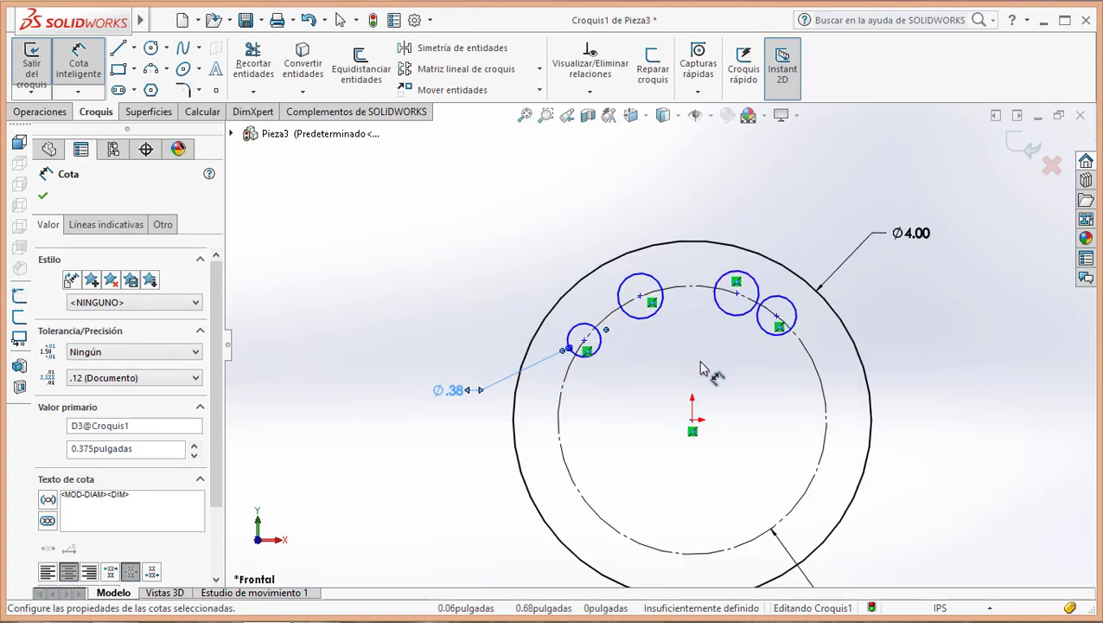
{"action": "scroll", "coordinate": [707, 367], "scroll_direction": "down", "scroll_amount": 2}
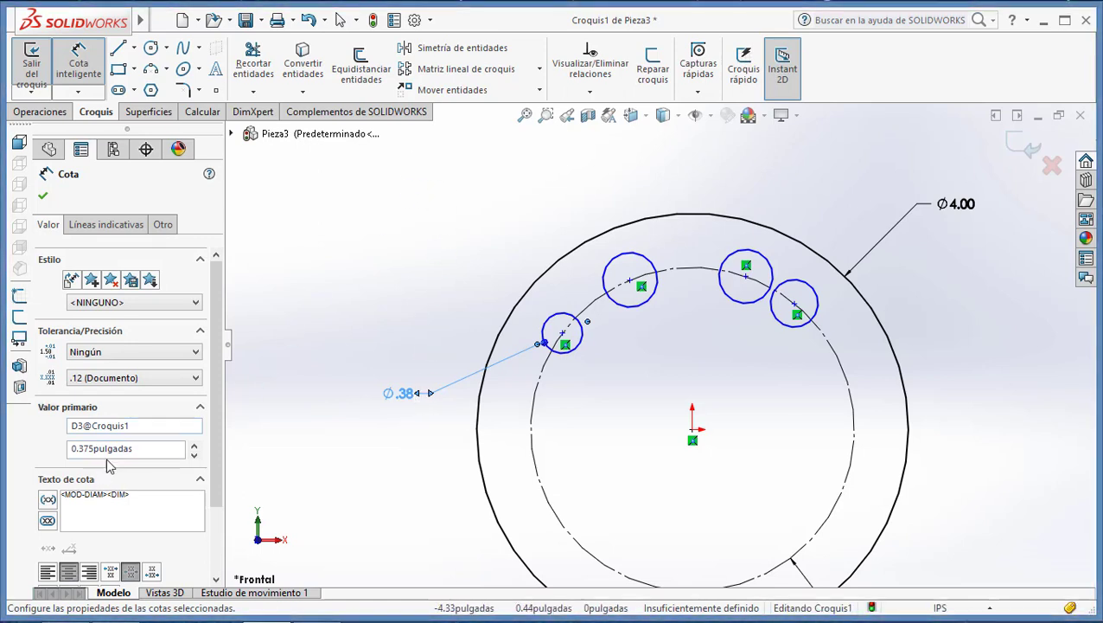
{"action": "key", "text": "Escape"}
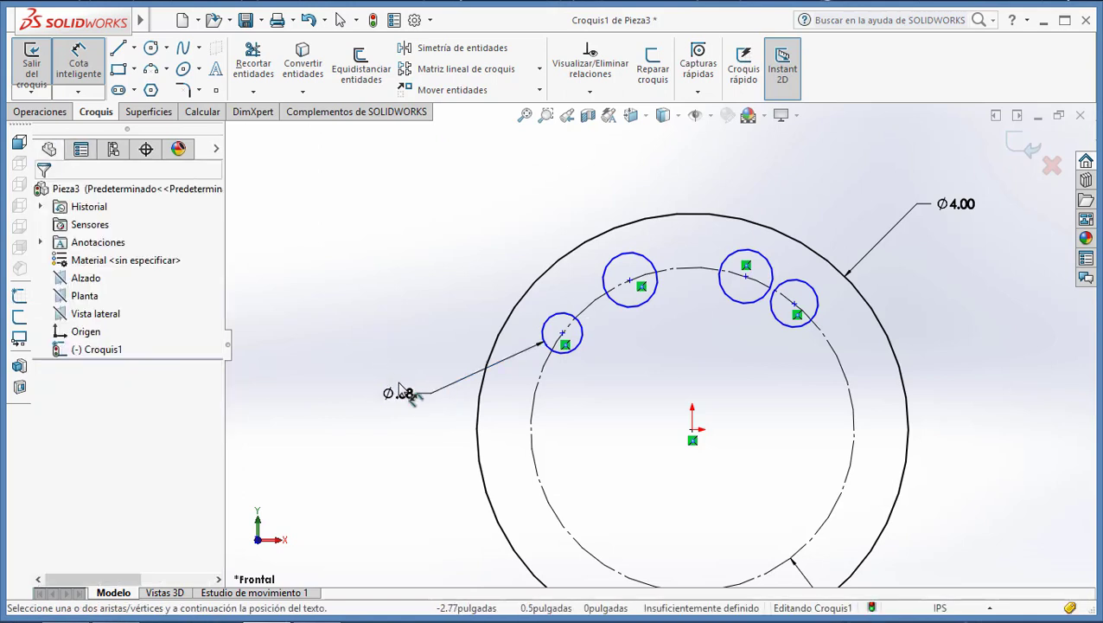
{"action": "left_click", "coordinate": [428, 392]}
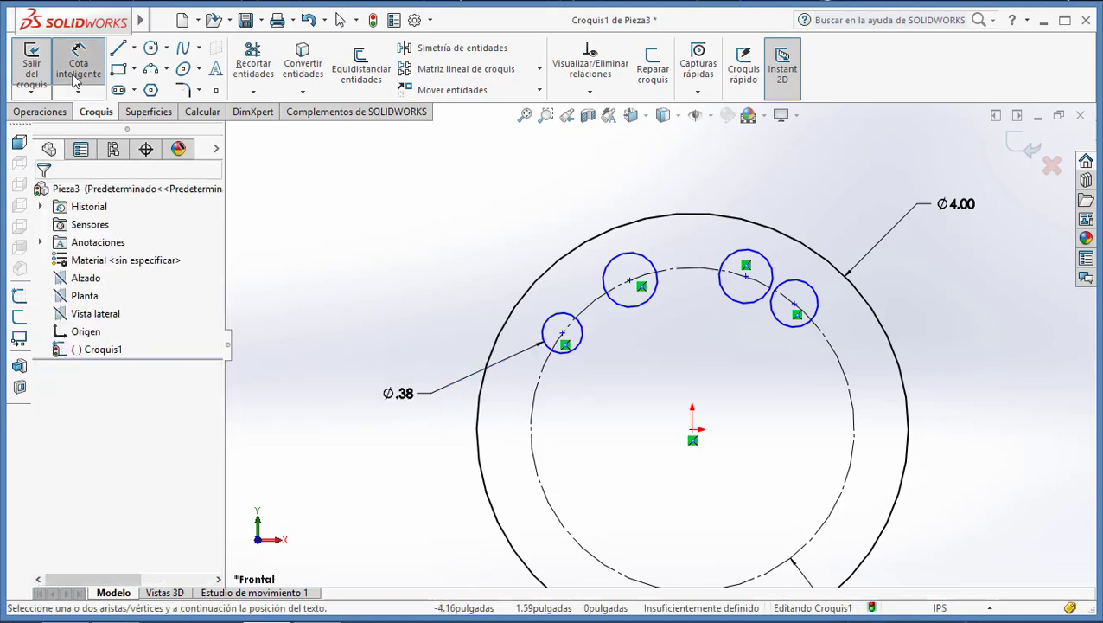
{"action": "key", "text": "Escape"}
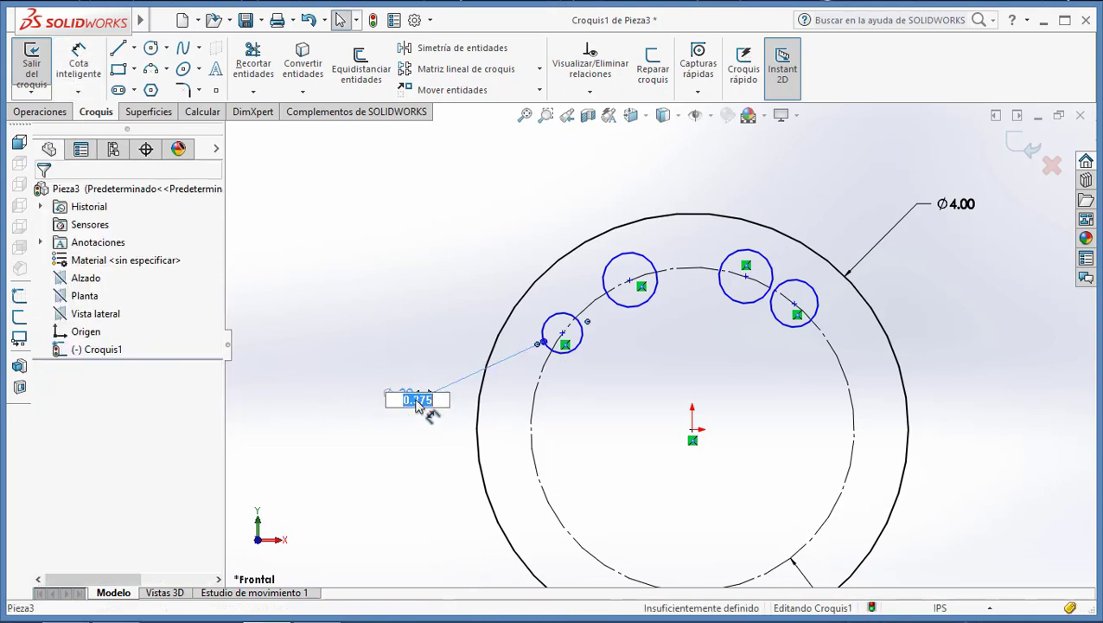
Set the hole dimension's precision to three decimals (.123) so it reads Ø.375.
{"action": "left_click", "coordinate": [466, 384]}
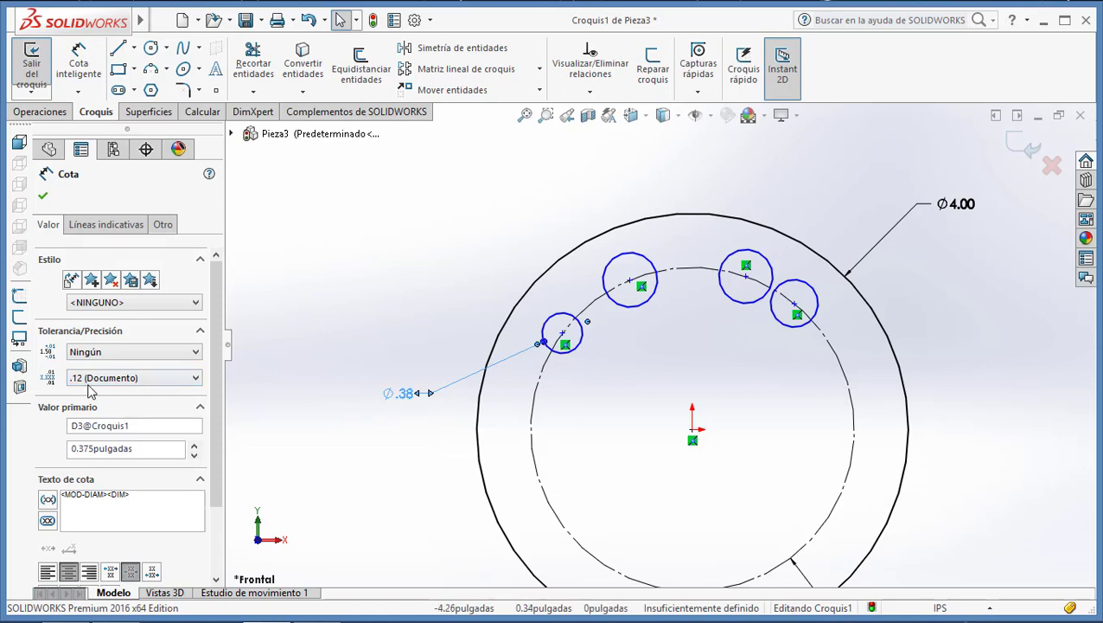
{"action": "left_click", "coordinate": [94, 385]}
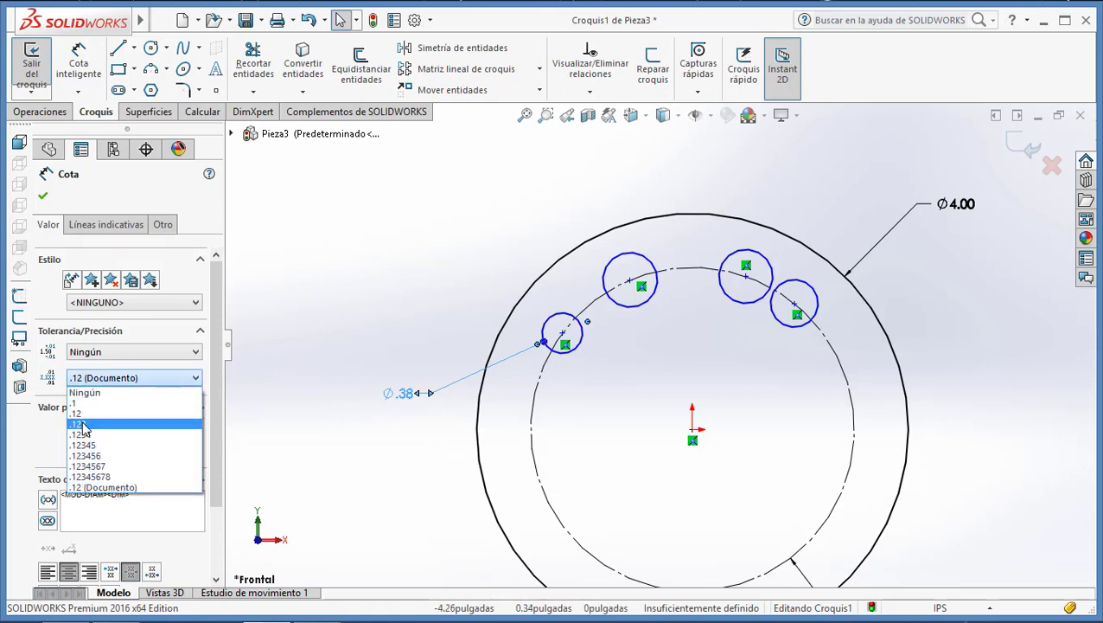
{"action": "left_click", "coordinate": [85, 423]}
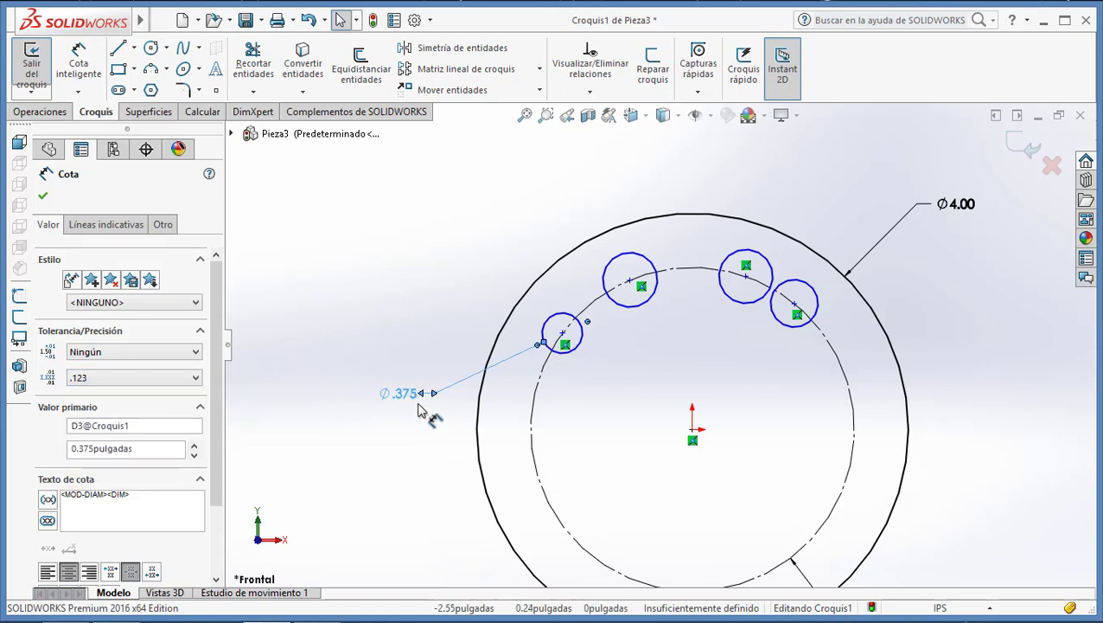
{"action": "left_click", "coordinate": [467, 349]}
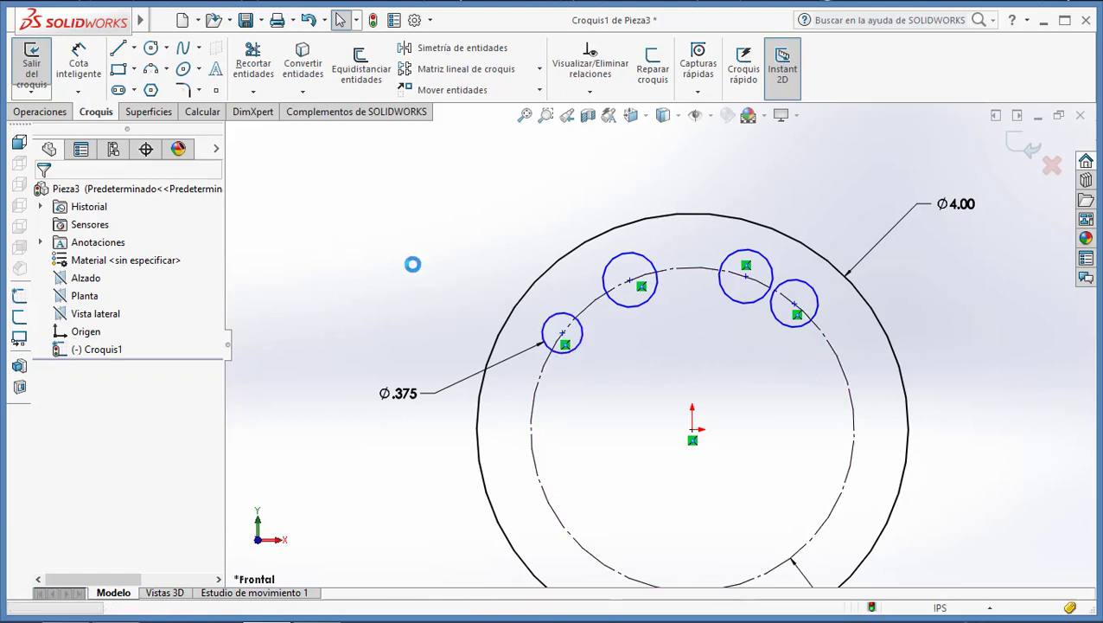
{"action": "left_click", "coordinate": [430, 390]}
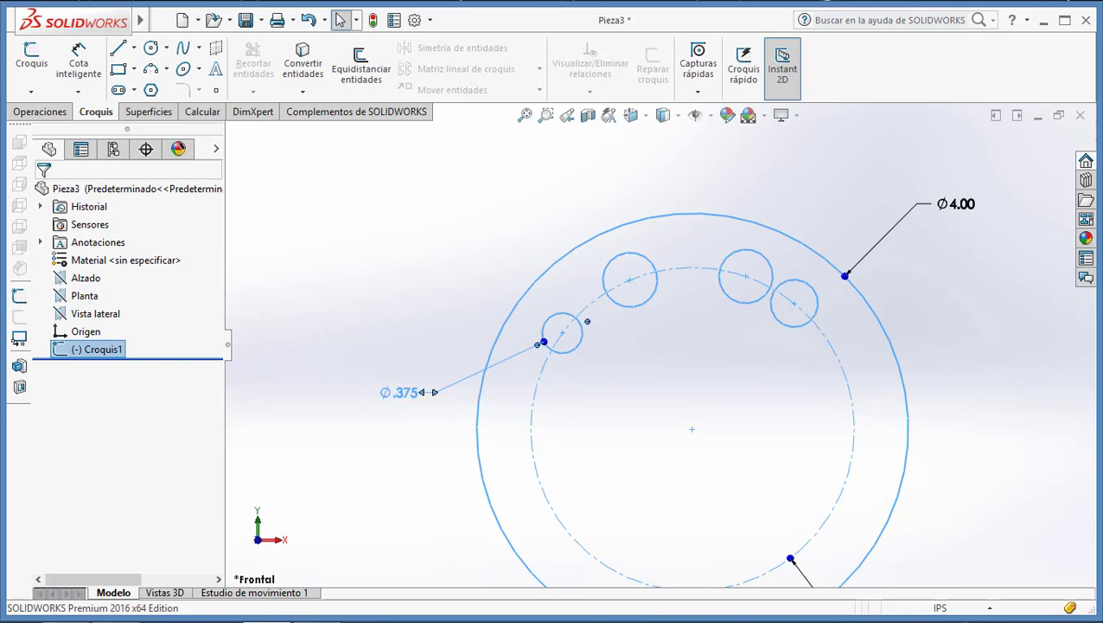
{"action": "left_click", "coordinate": [376, 279]}
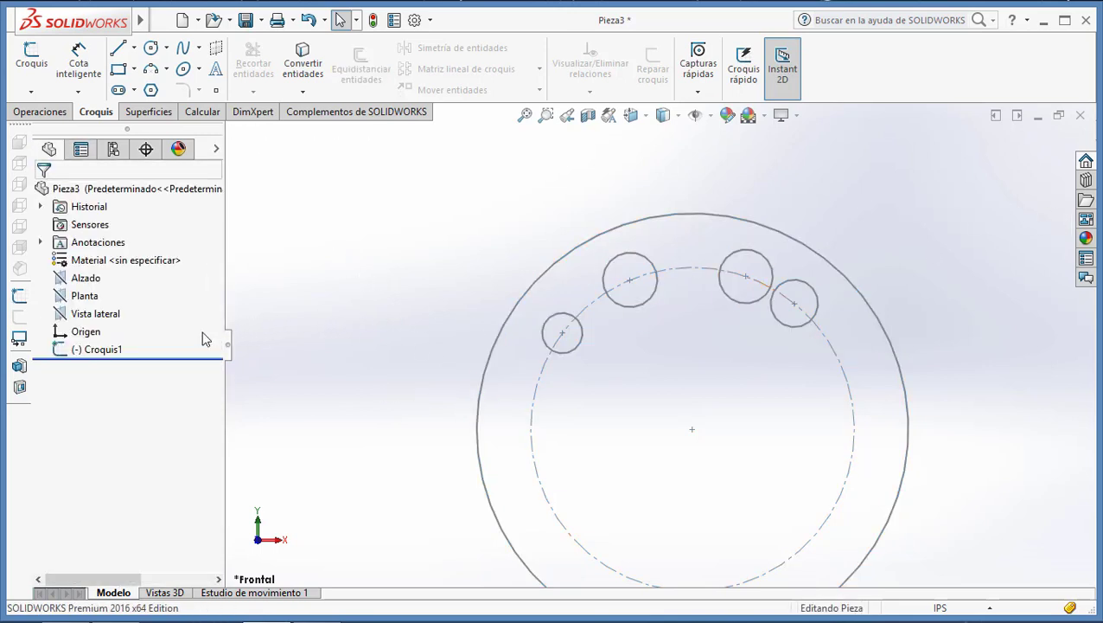
{"action": "right_click", "coordinate": [125, 350]}
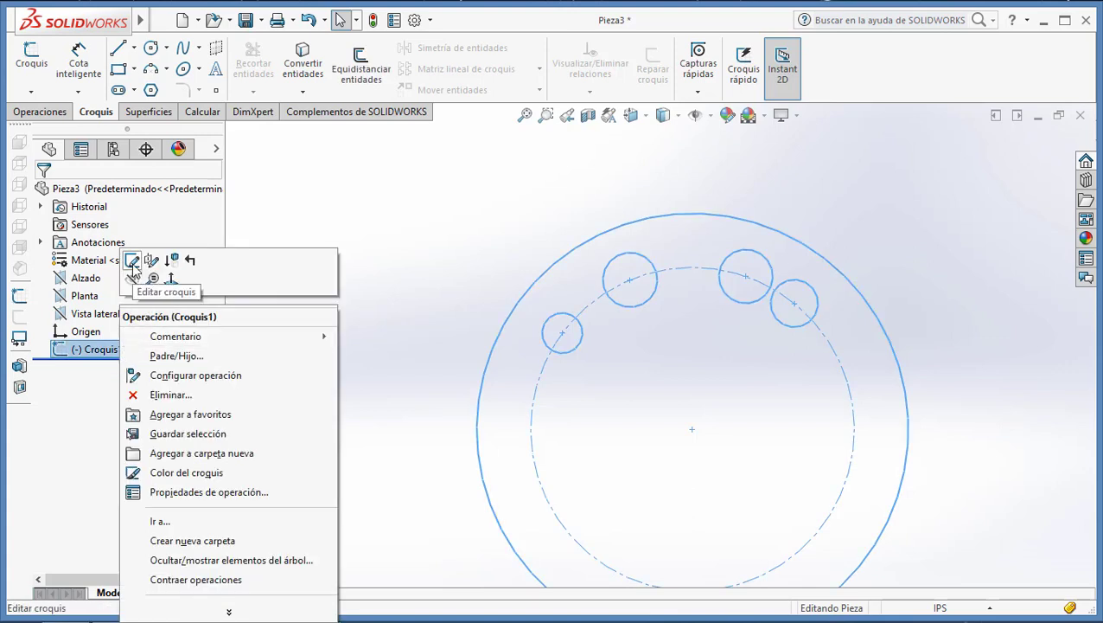
{"action": "left_click", "coordinate": [132, 261]}
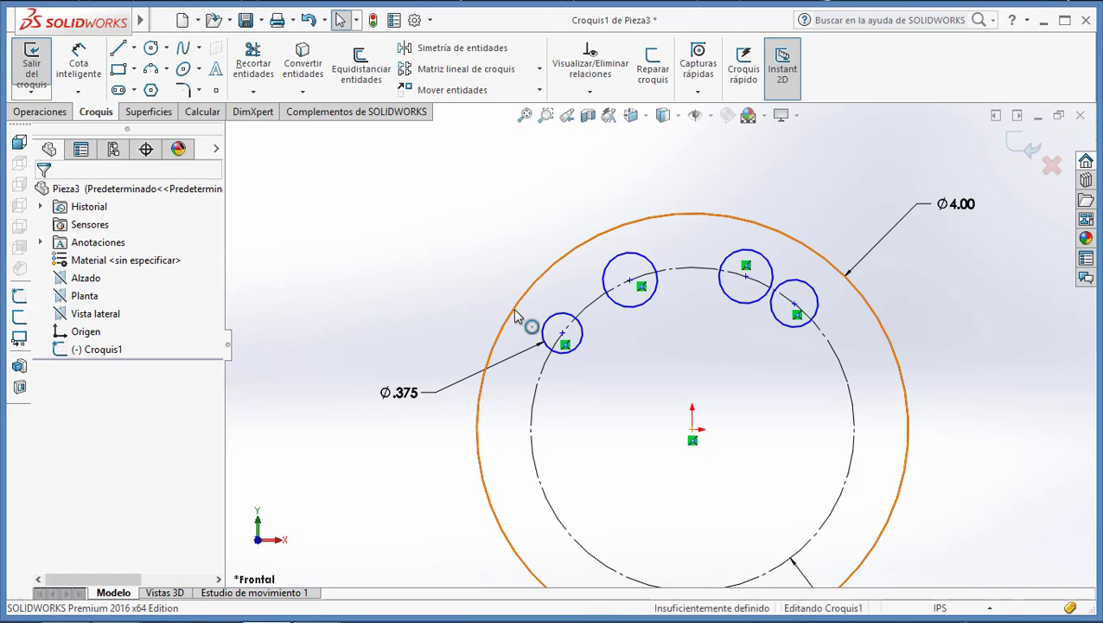
{"action": "left_click", "coordinate": [512, 308]}
{"action": "key", "text": "Escape"}
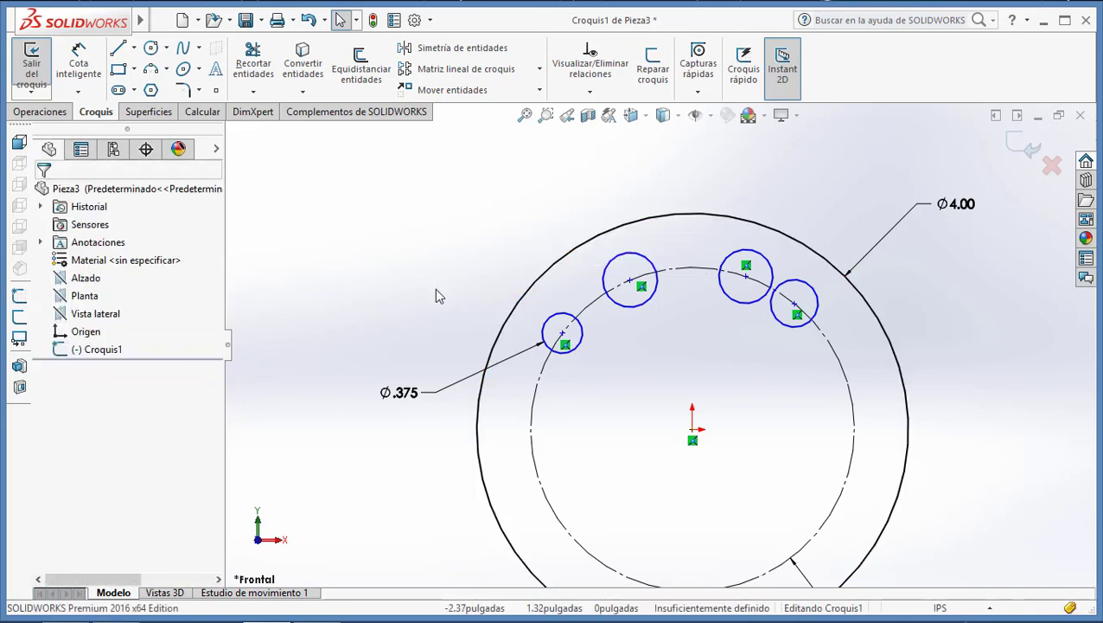
{"action": "left_click", "coordinate": [547, 327]}
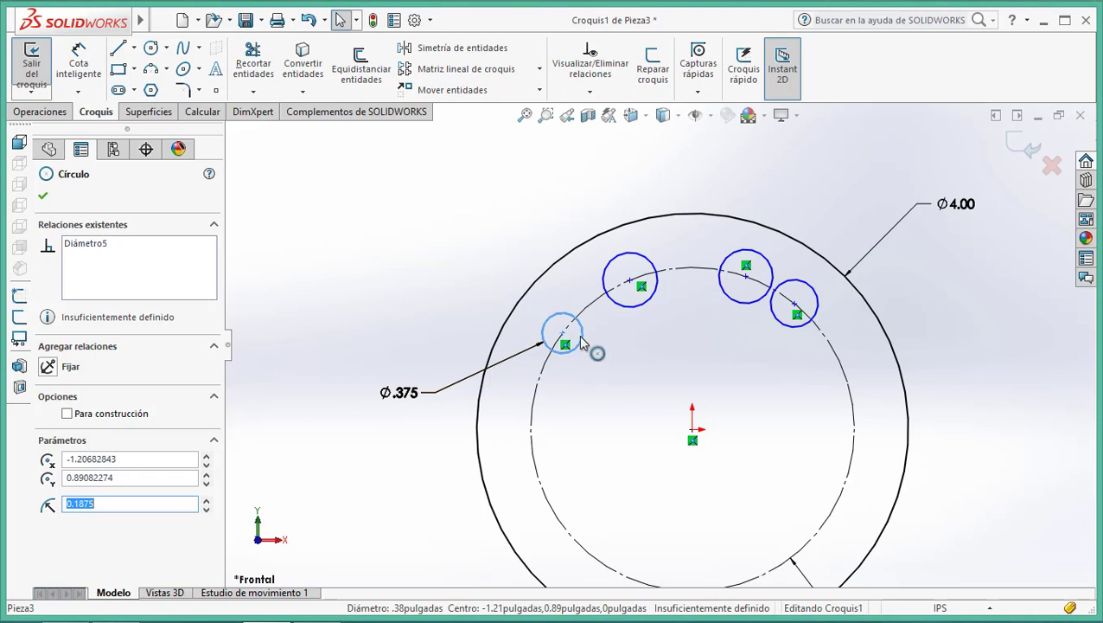
Make all four hole circles equal in size to the Ø.375 hole.
{"action": "left_click", "coordinate": [631, 306], "text": "ctrl"}
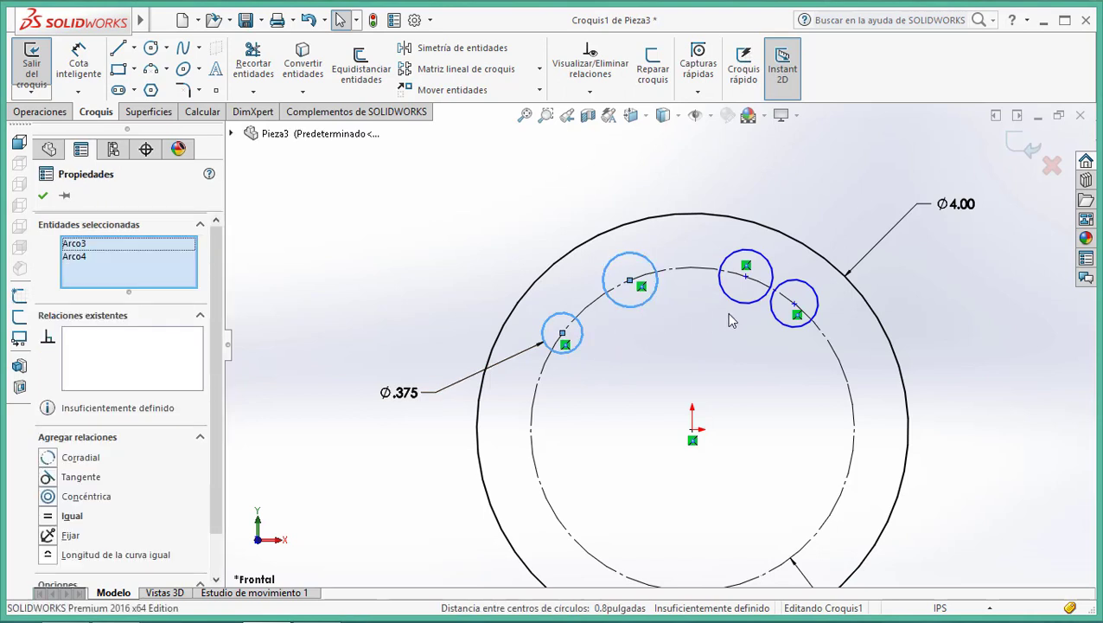
{"action": "left_click", "coordinate": [763, 300], "text": "ctrl"}
{"action": "left_click", "coordinate": [790, 329], "text": "ctrl"}
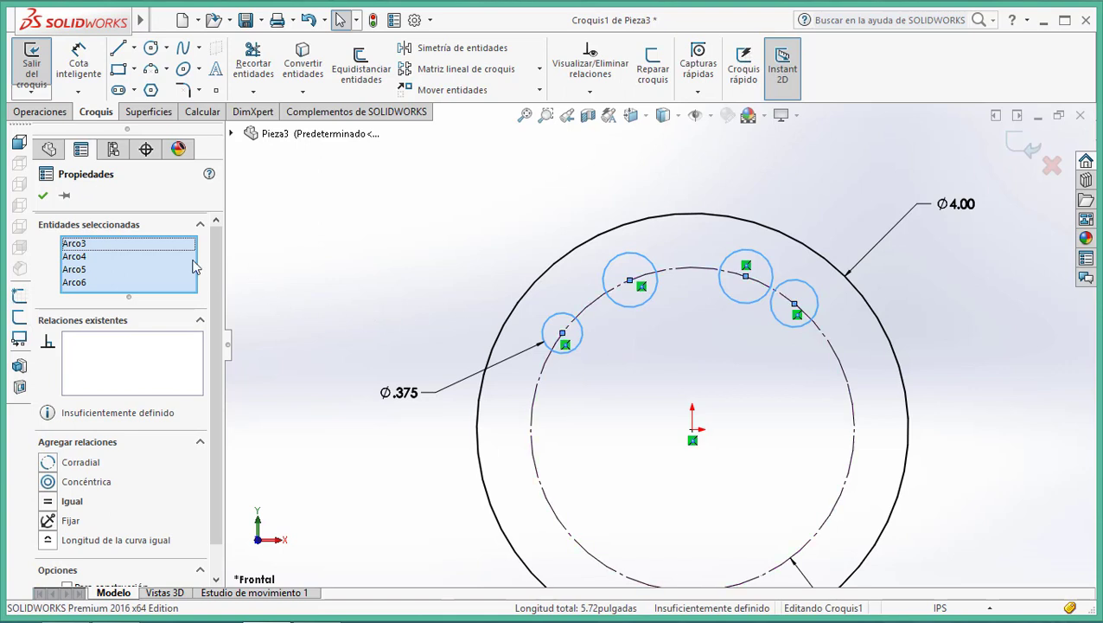
{"action": "left_click", "coordinate": [48, 502]}
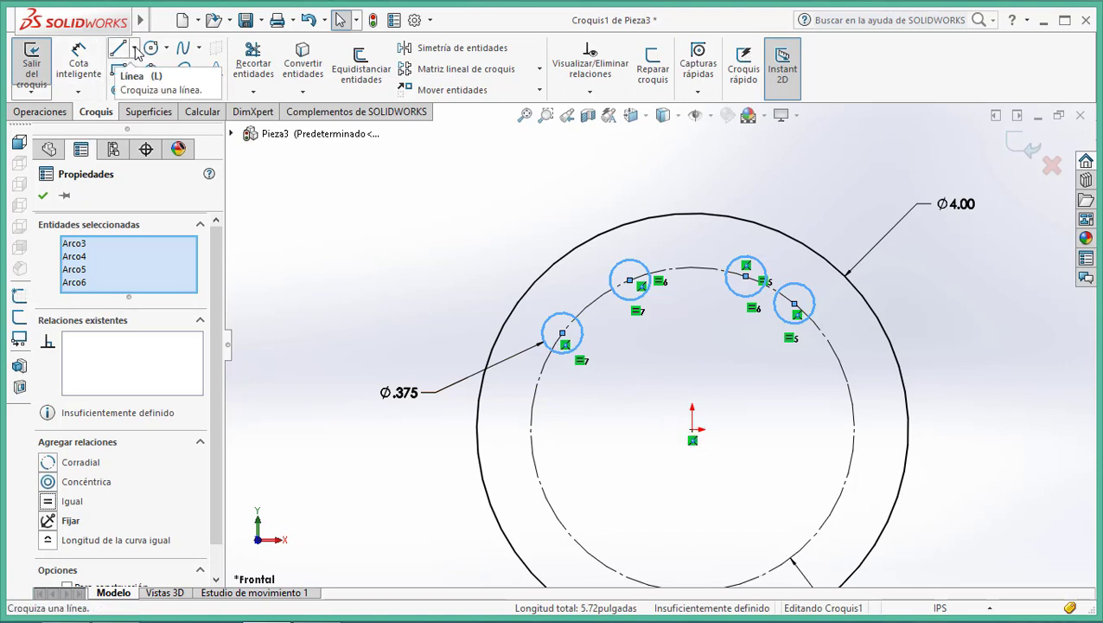
Draw construction lines from the origin to the first two Ø.375 circle centres.
{"action": "left_click", "coordinate": [136, 51]}
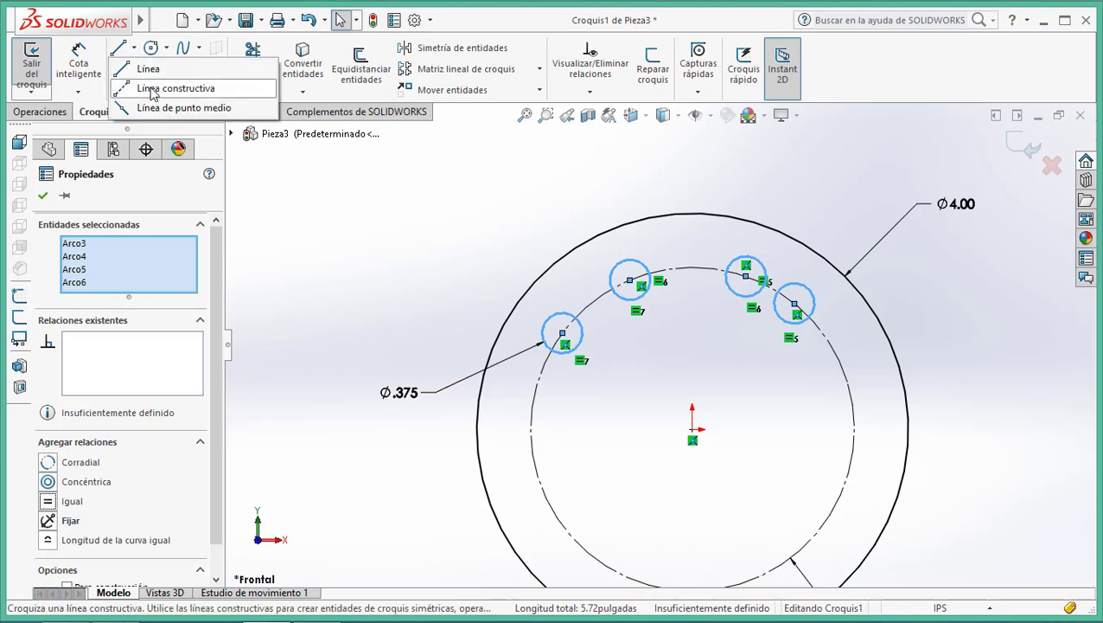
{"action": "left_click", "coordinate": [152, 90]}
{"action": "left_click", "coordinate": [795, 303]}
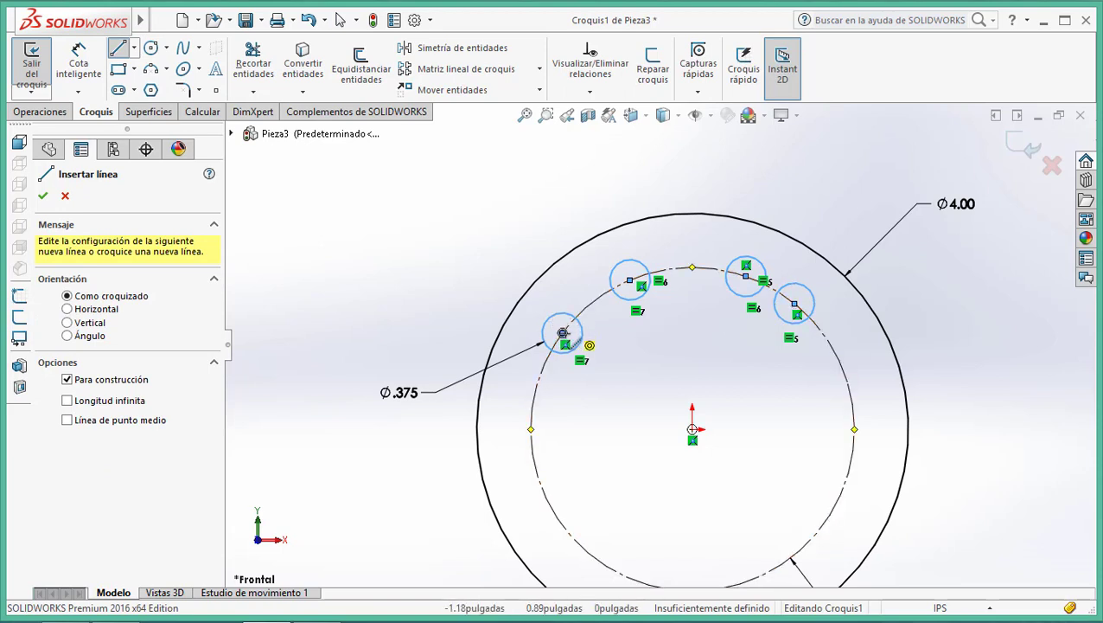
{"action": "left_click", "coordinate": [562, 333]}
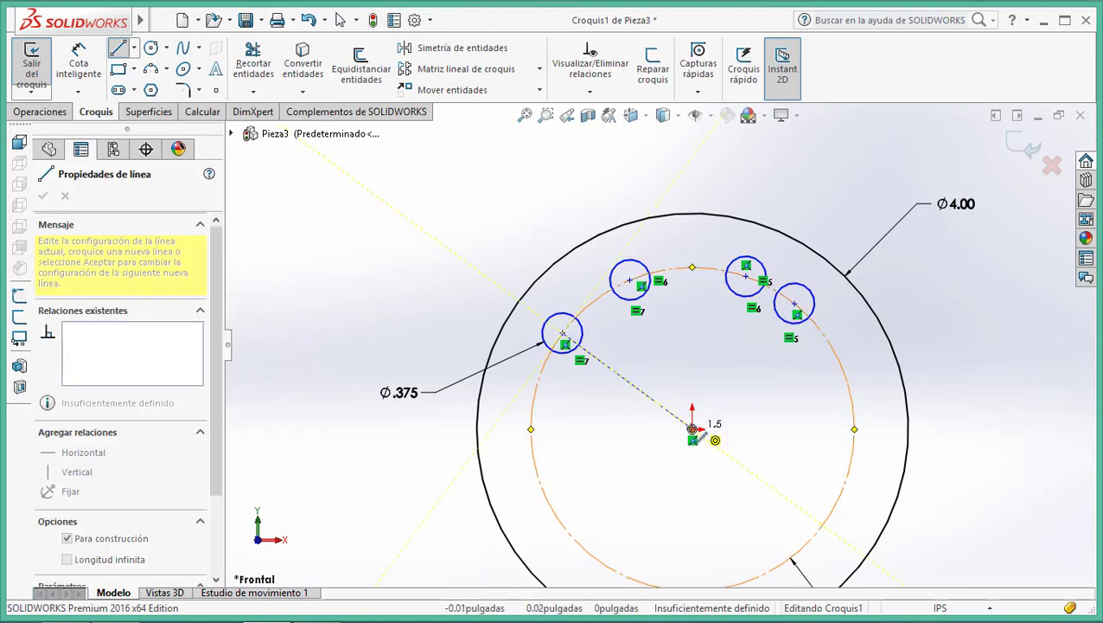
{"action": "left_click", "coordinate": [693, 428]}
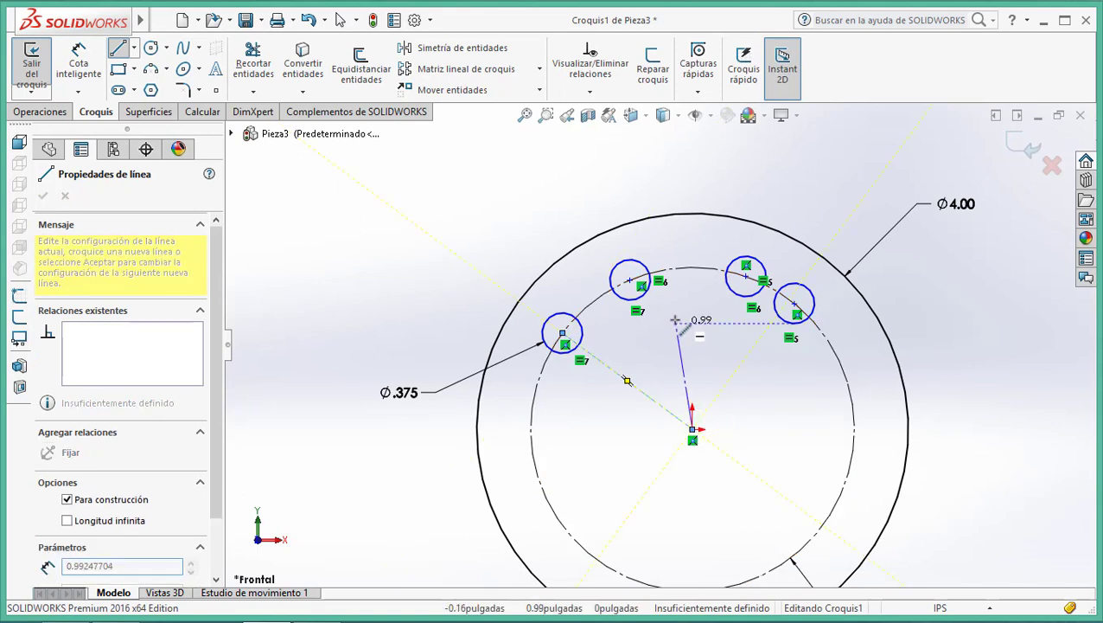
{"action": "left_click", "coordinate": [629, 279]}
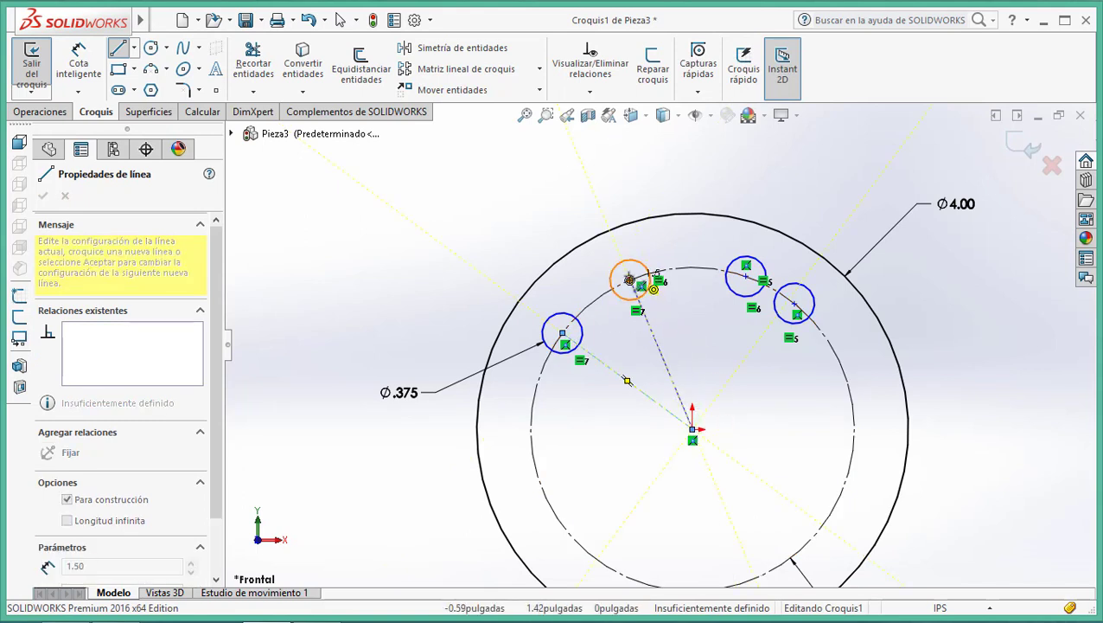
{"action": "left_click", "coordinate": [629, 279]}
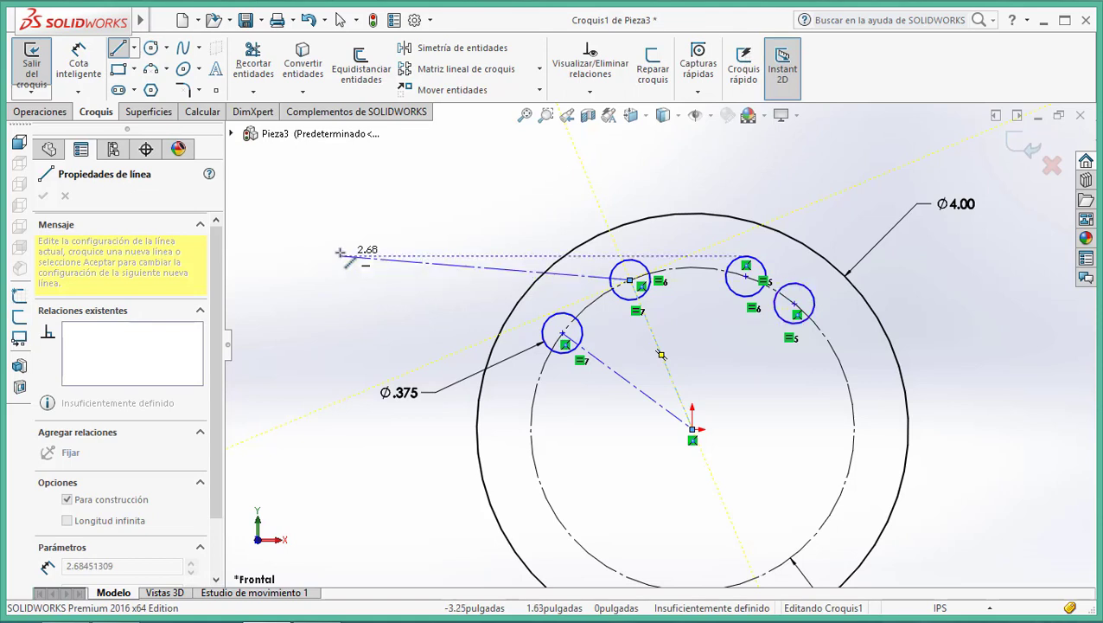
{"action": "key", "text": "Escape"}
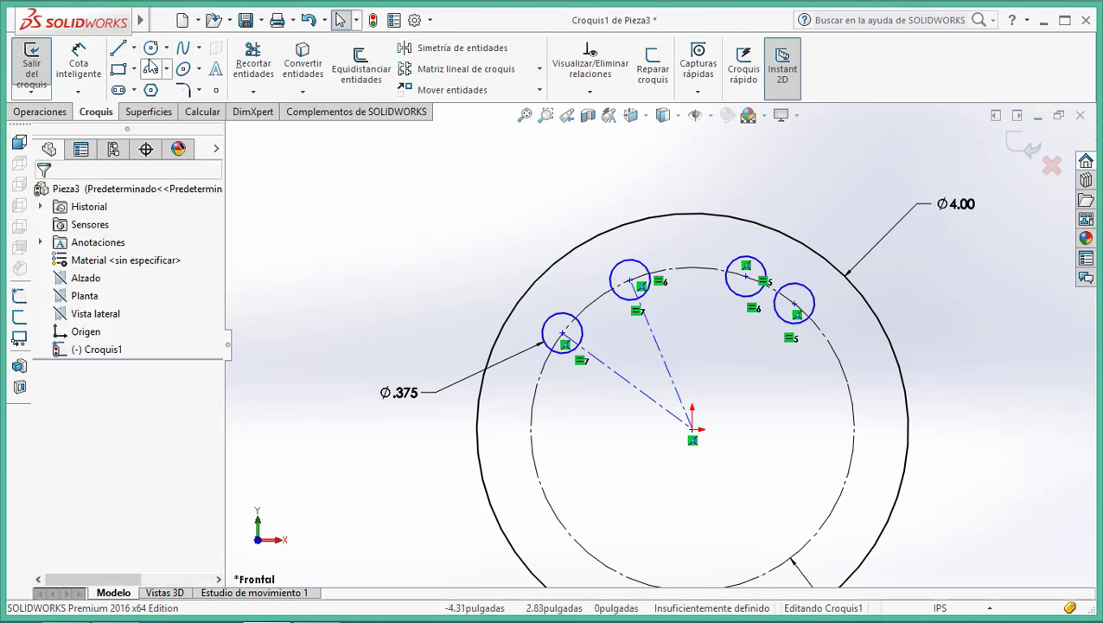
Draw construction lines from the origin to the remaining two Ø.375 circle centres, then check the reference drawing.
{"action": "left_click", "coordinate": [134, 47]}
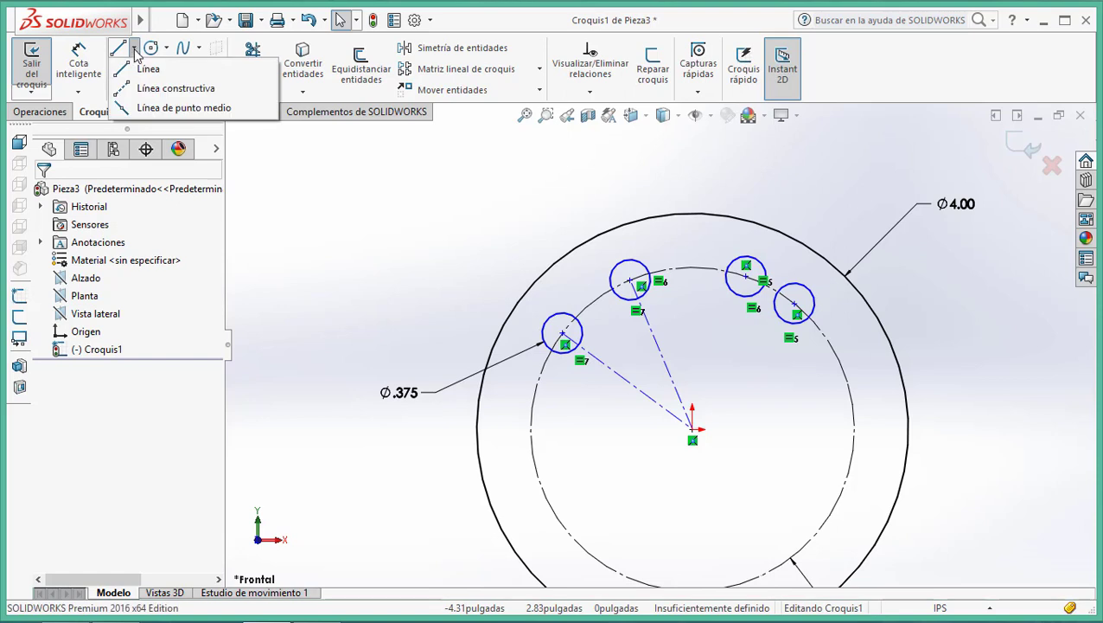
{"action": "left_click", "coordinate": [149, 97]}
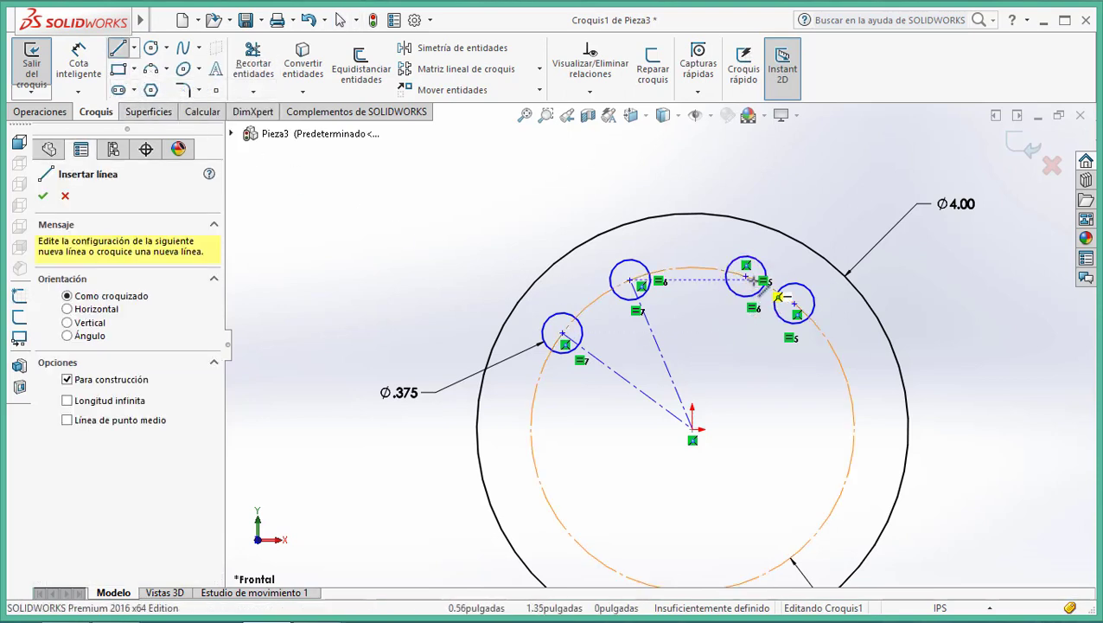
{"action": "left_click", "coordinate": [745, 276]}
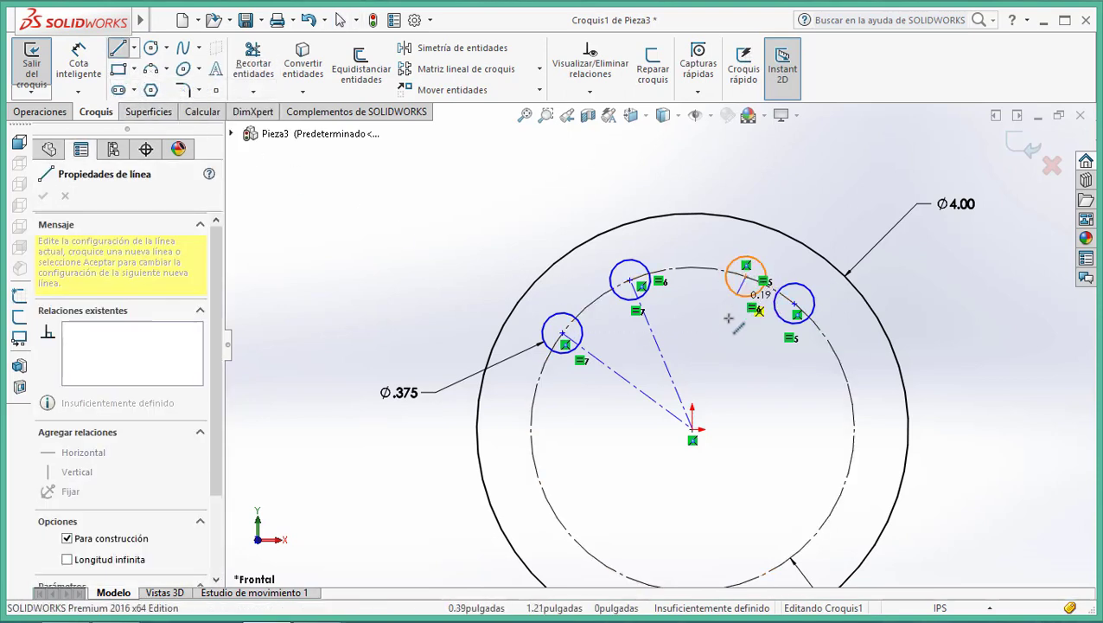
{"action": "left_click", "coordinate": [692, 428]}
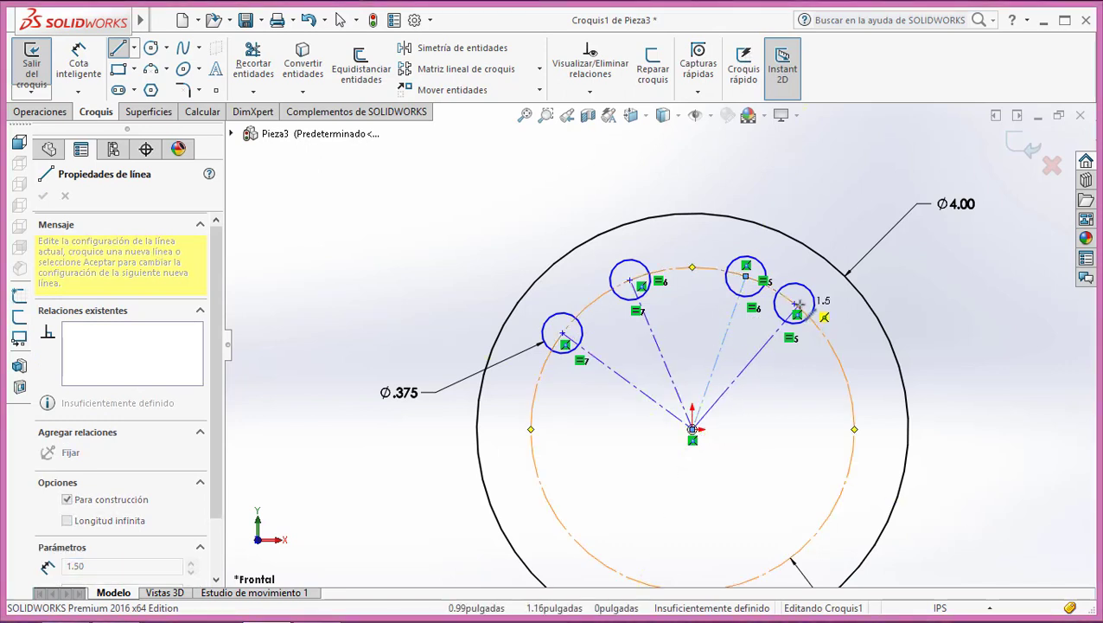
{"action": "left_click", "coordinate": [795, 304]}
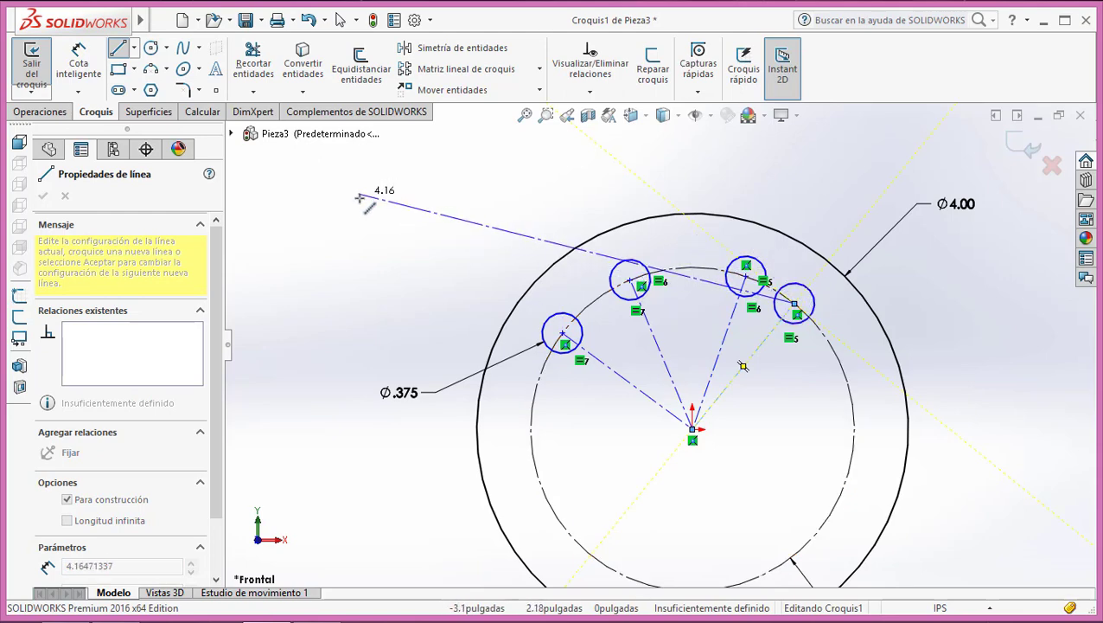
{"action": "key", "text": "Escape"}
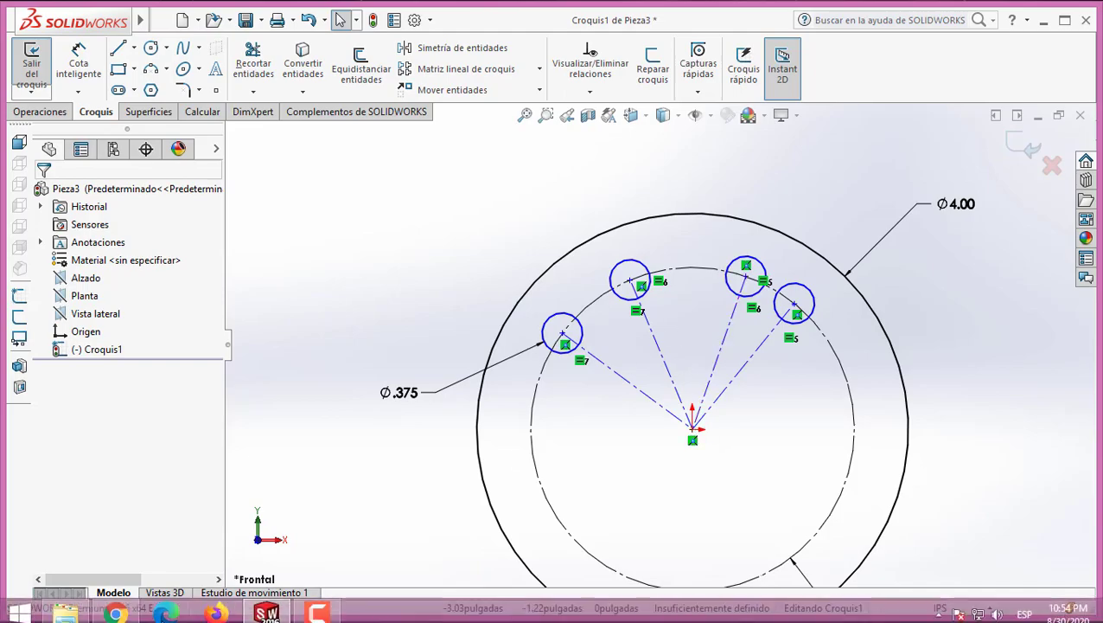
{"action": "left_click", "coordinate": [115, 613]}
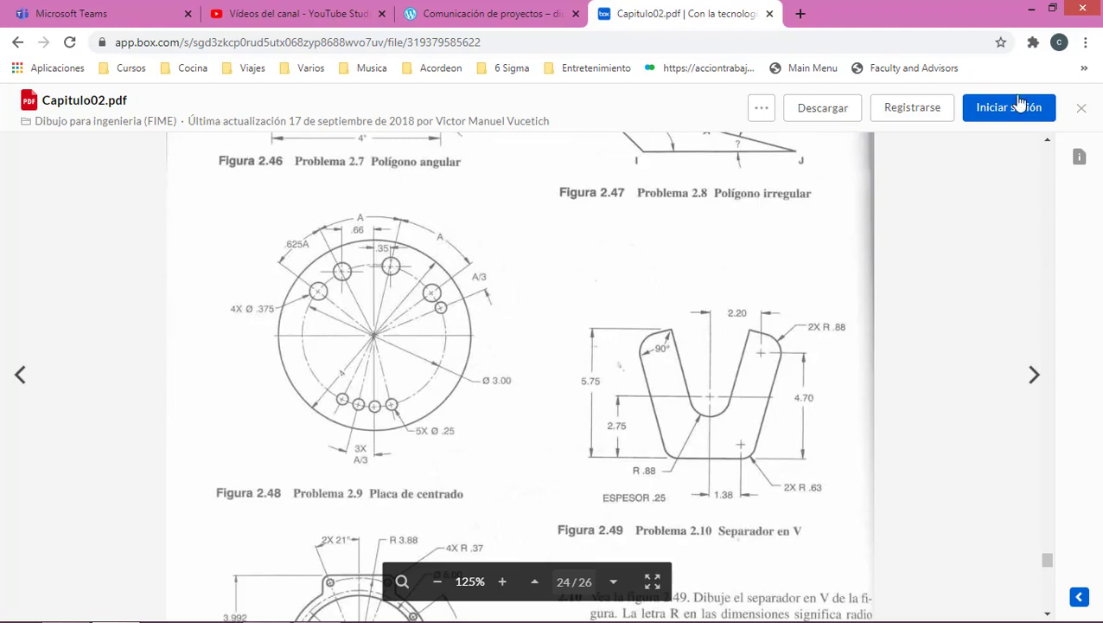
{"action": "left_click", "coordinate": [1036, 16]}
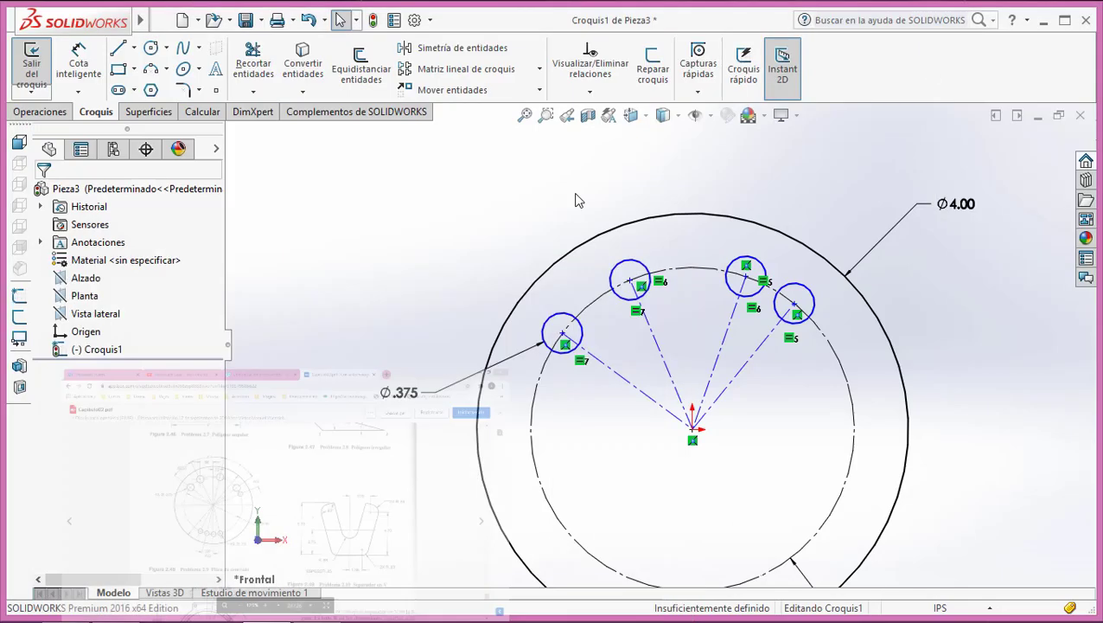
Draw a vertical construction line from the origin up to the top of the Ø3.00 bolt circle.
{"action": "left_click", "coordinate": [134, 50]}
{"action": "left_click", "coordinate": [164, 88]}
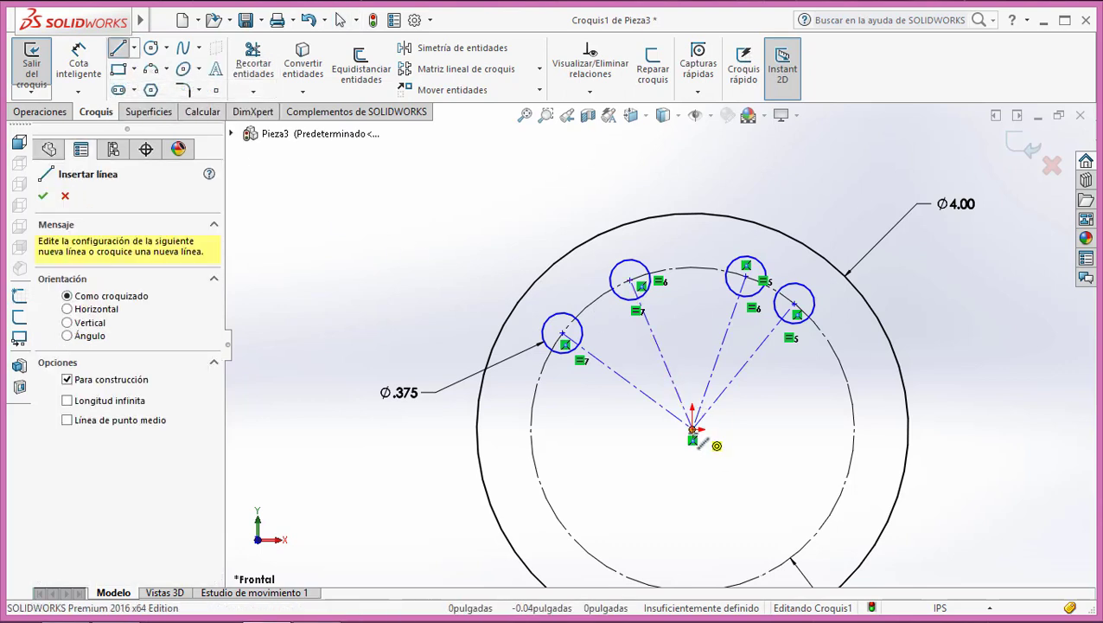
{"action": "left_click", "coordinate": [693, 428]}
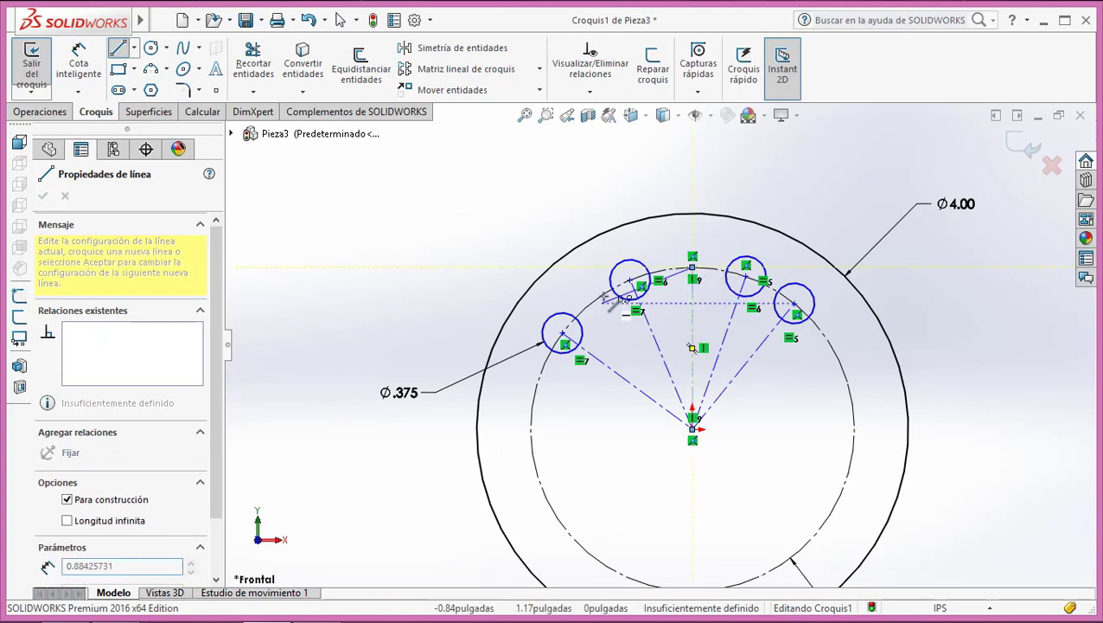
{"action": "key", "text": "Escape"}
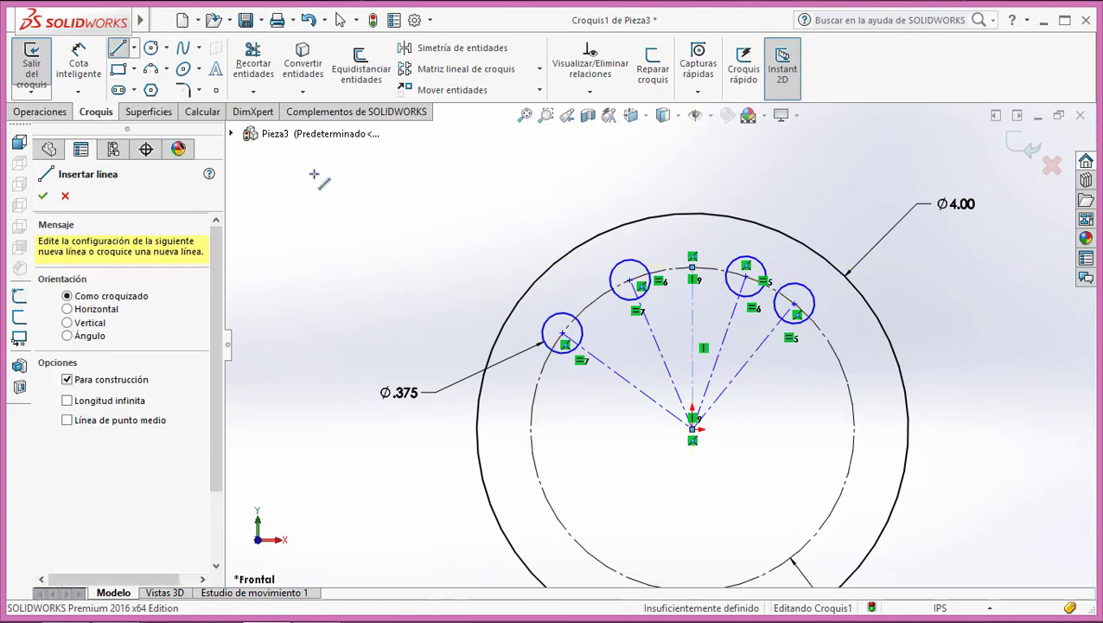
{"action": "key", "text": "Escape"}
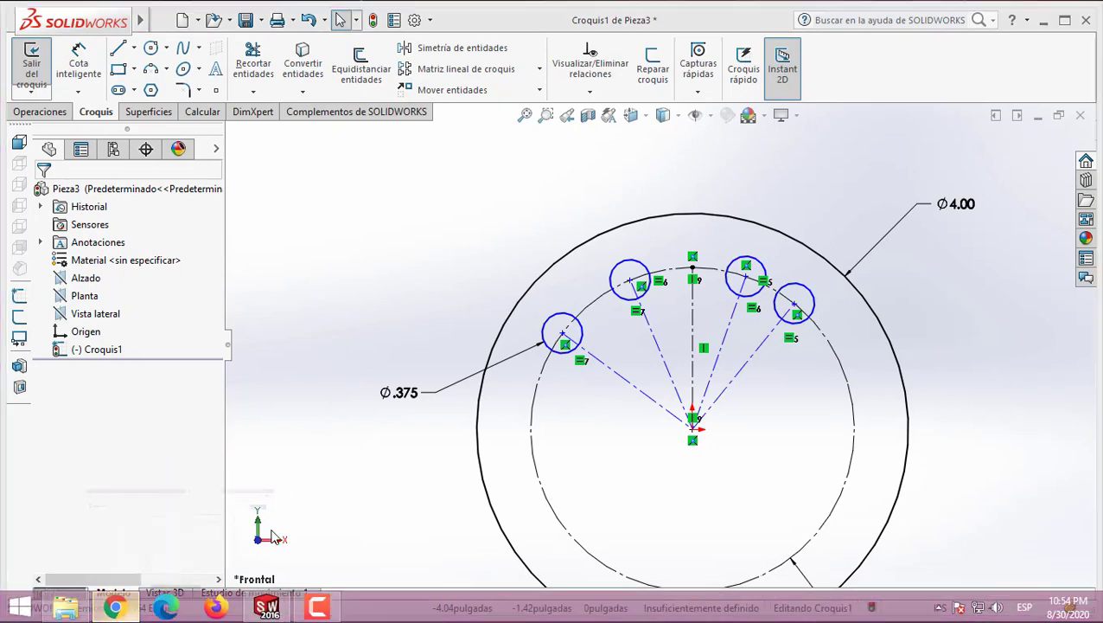
{"action": "left_click", "coordinate": [115, 607]}
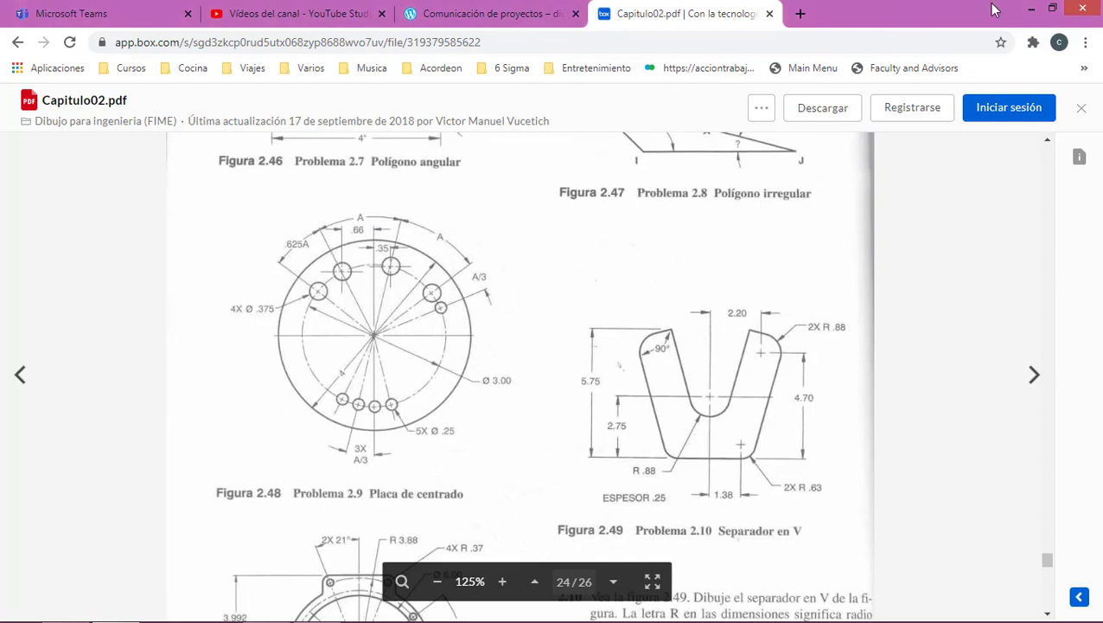
{"action": "left_click", "coordinate": [1028, 9]}
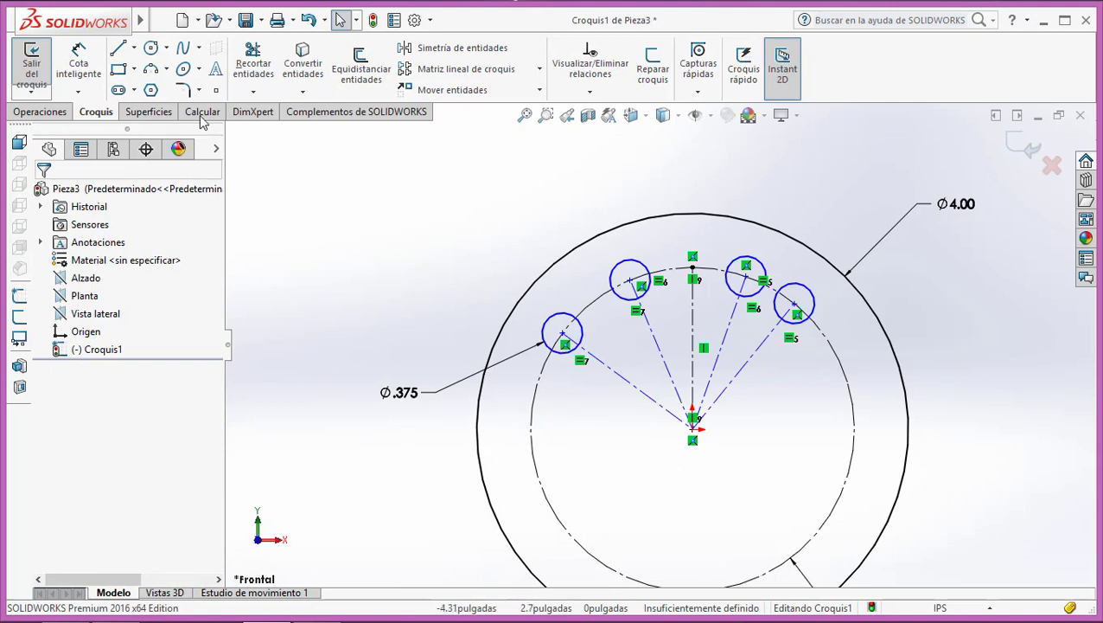
{"action": "mouse_move", "coordinate": [140, 20]}
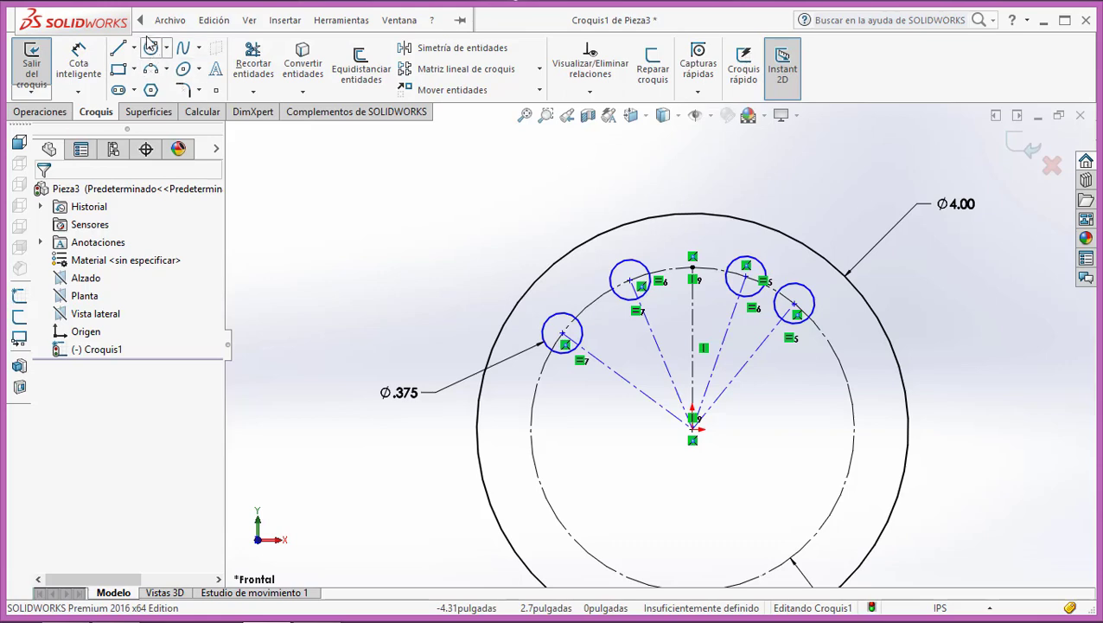
In Ecuaciones, create global variable A with value =30 and apply it.
{"action": "left_click", "coordinate": [168, 19]}
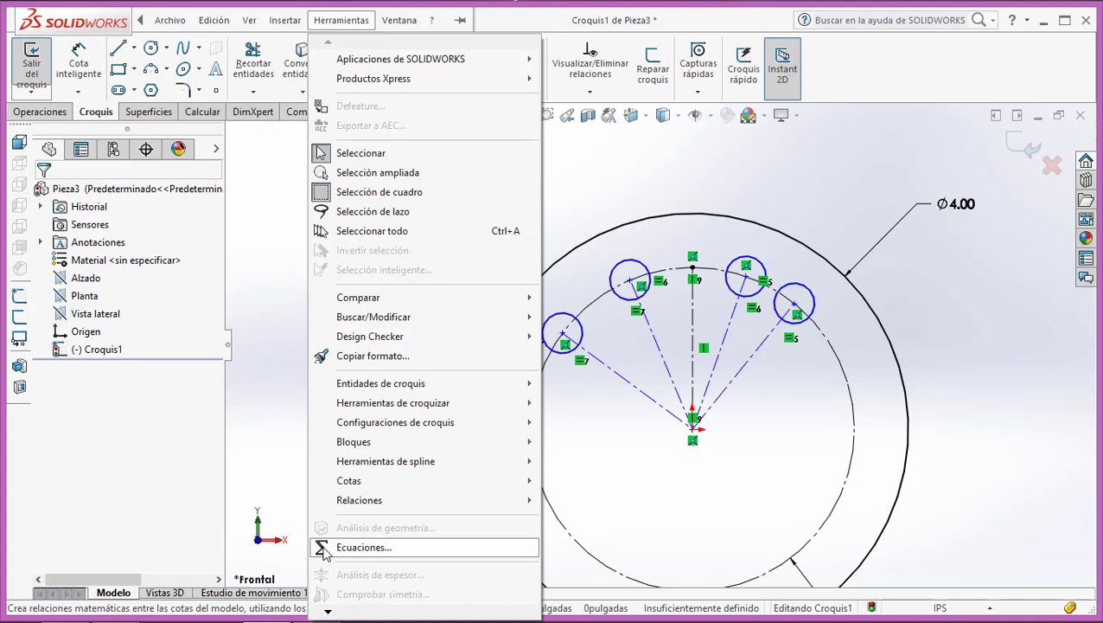
{"action": "left_click", "coordinate": [358, 552]}
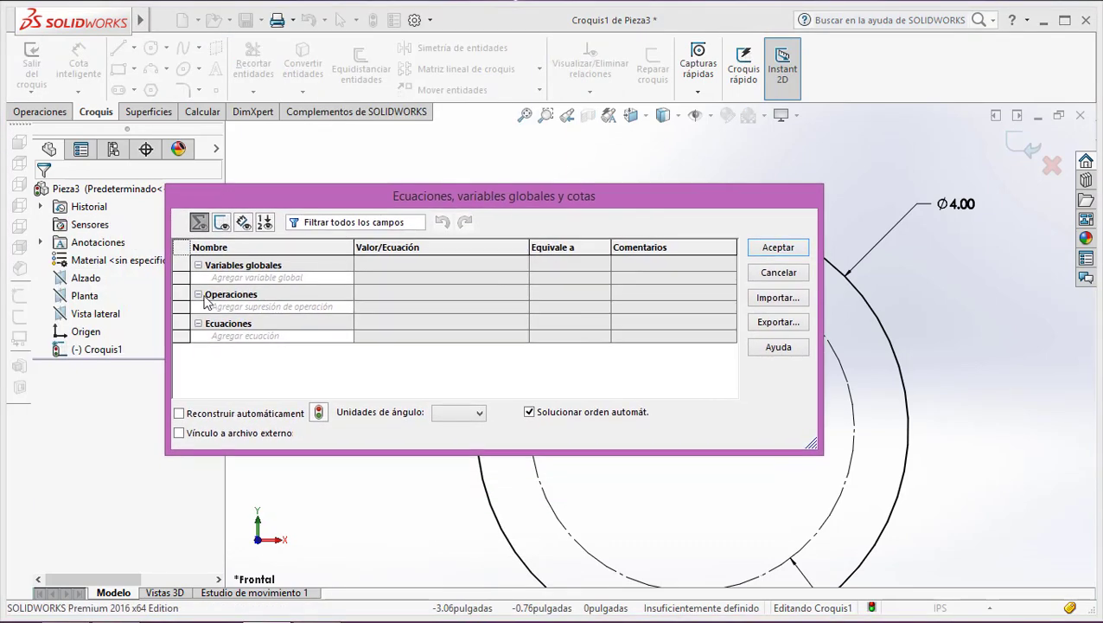
{"action": "left_click", "coordinate": [215, 277]}
{"action": "type", "text": "A"}
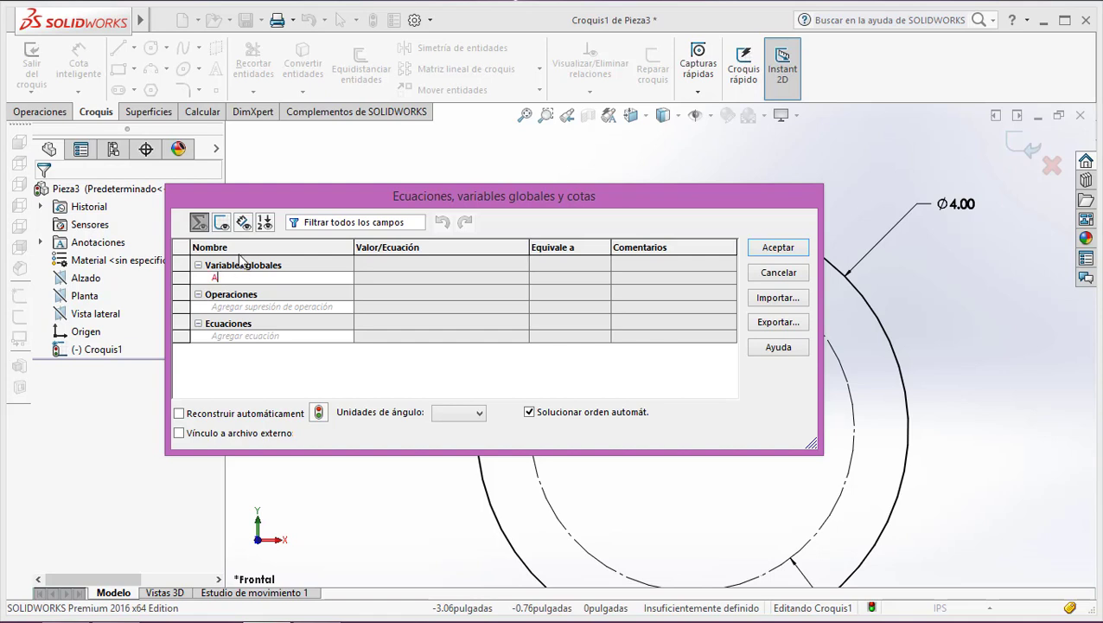
{"action": "left_click", "coordinate": [371, 276]}
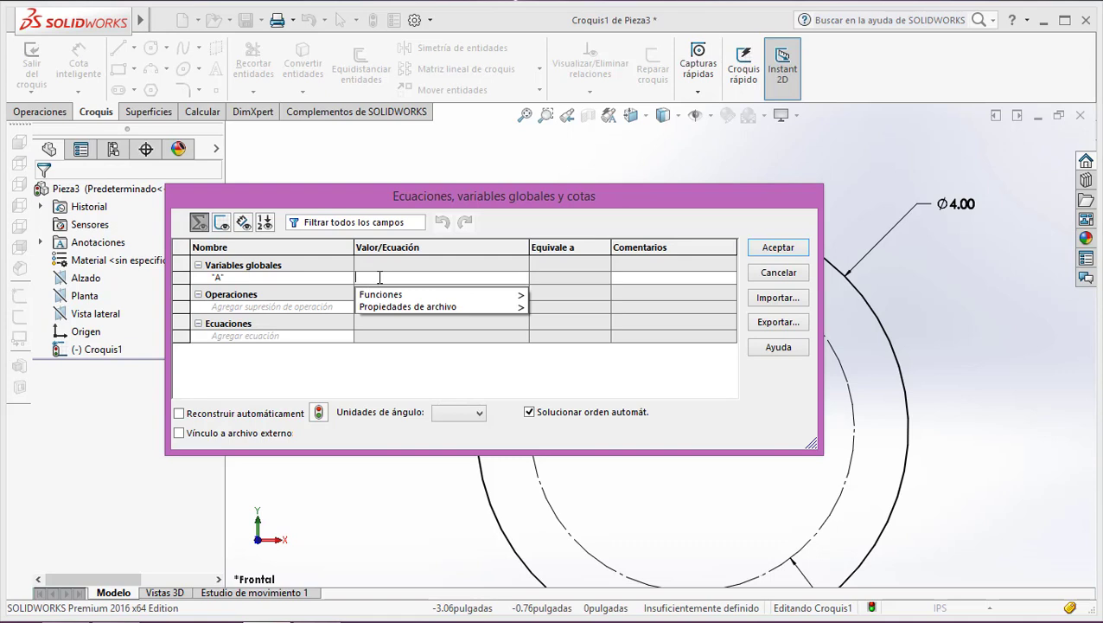
{"action": "type", "text": "=30"}
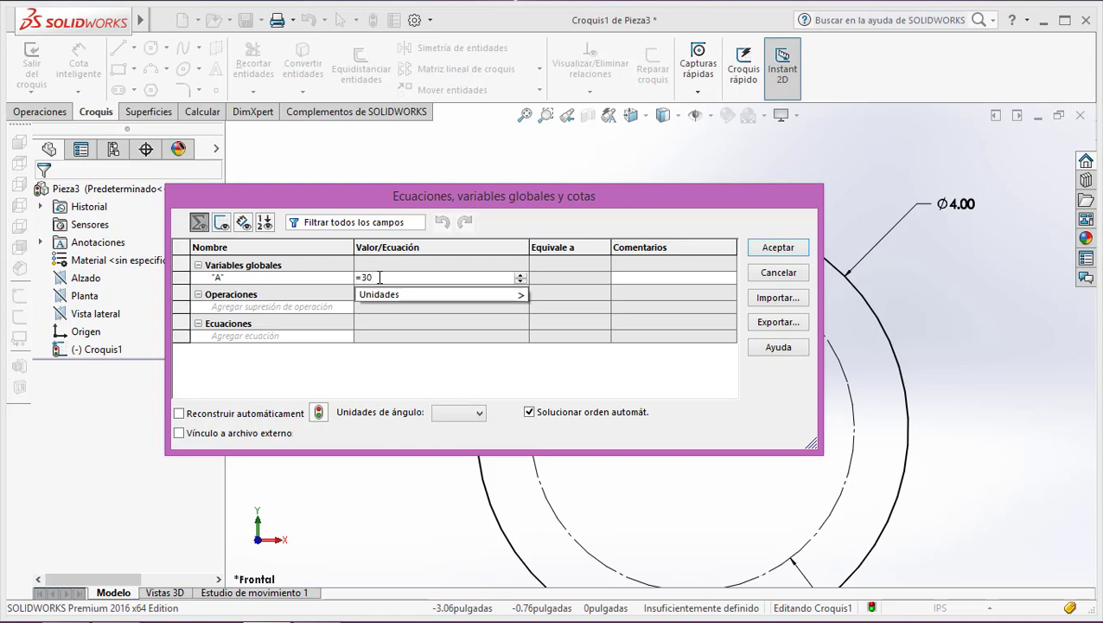
{"action": "left_click", "coordinate": [567, 275]}
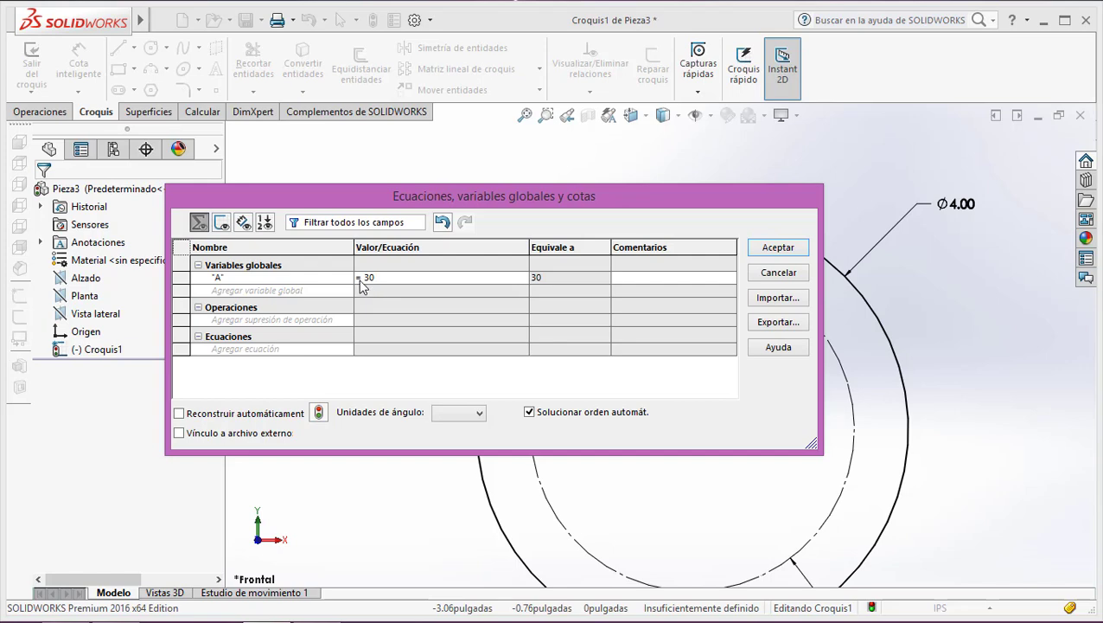
{"action": "left_click", "coordinate": [777, 247]}
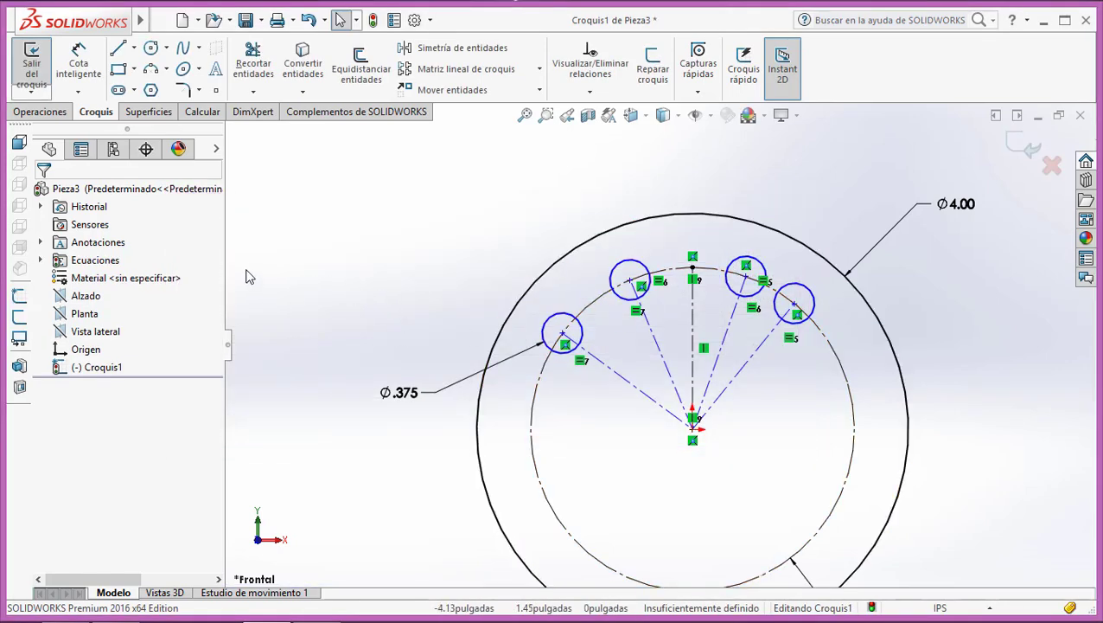
Expand Ecuaciones in the FeatureManager tree to reveal "A"=30.
{"action": "left_click", "coordinate": [41, 260]}
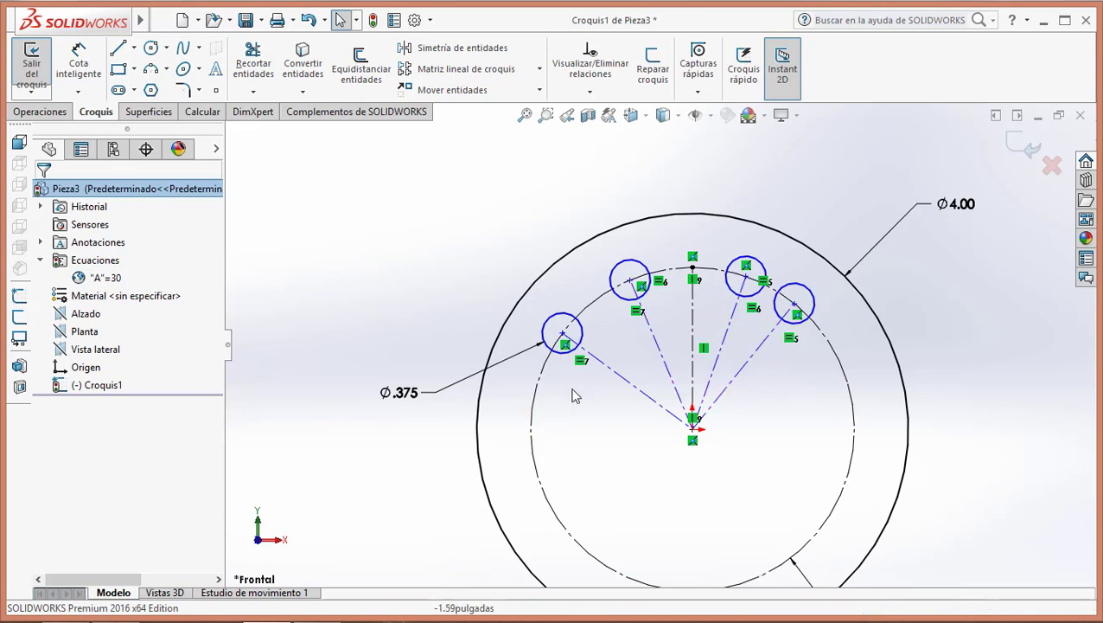
{"action": "mouse_move", "coordinate": [78, 616]}
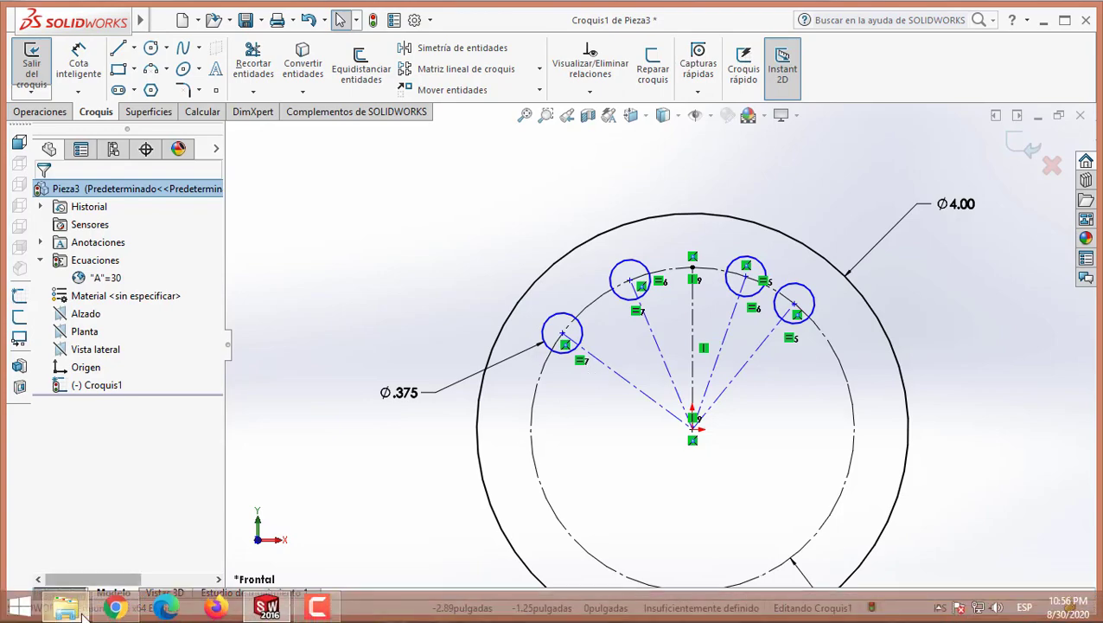
Review Figure 2.48 Placa de centrado in the Box PDF viewer, then minimize the browser.
{"action": "left_click", "coordinate": [115, 610]}
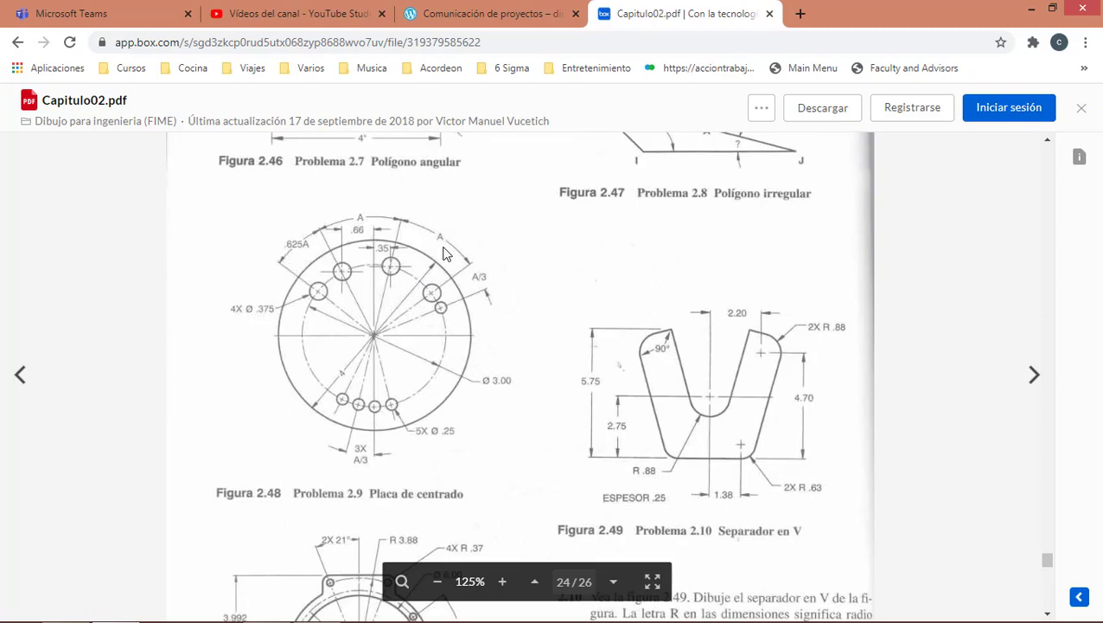
{"action": "left_click", "coordinate": [1031, 11]}
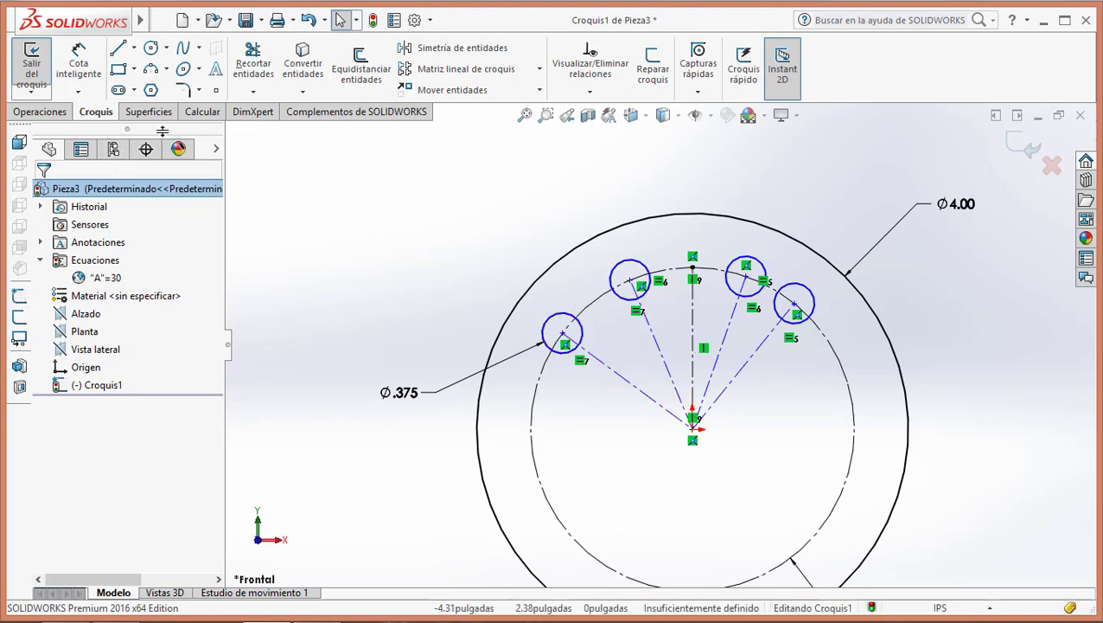
Place an angular dimension between the two leftmost hole construction lines.
{"action": "left_click", "coordinate": [94, 69]}
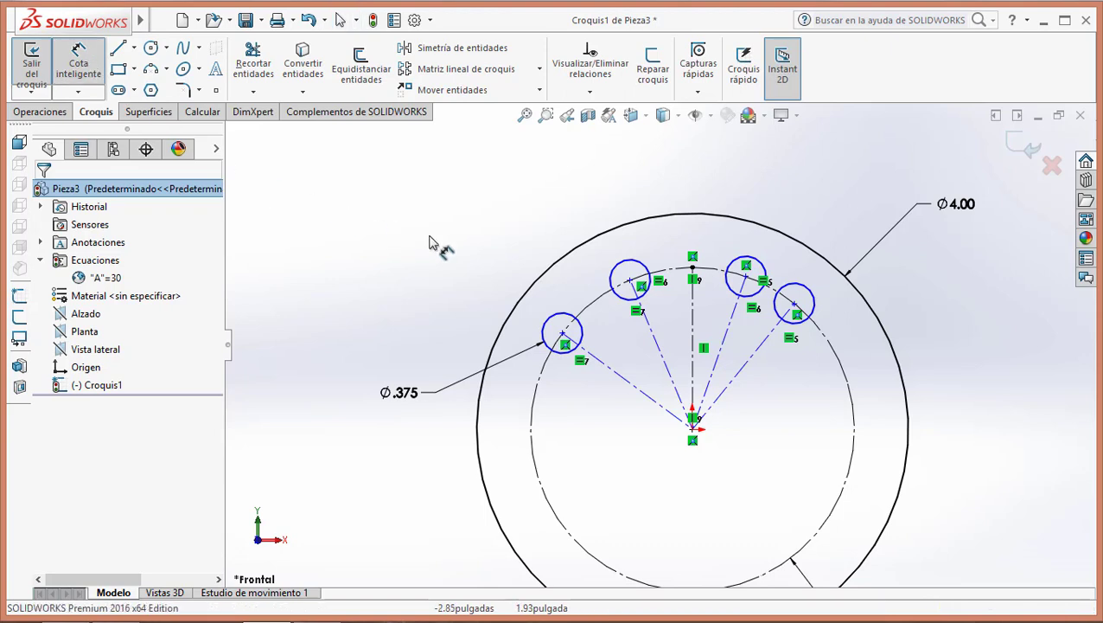
{"action": "left_click", "coordinate": [593, 361]}
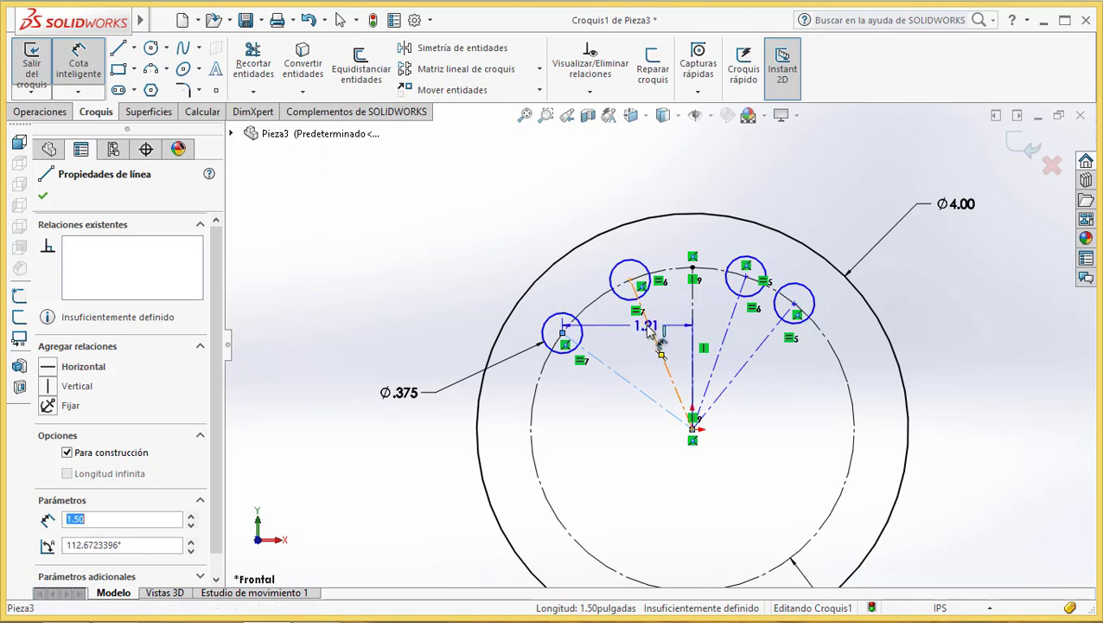
{"action": "left_click", "coordinate": [609, 364]}
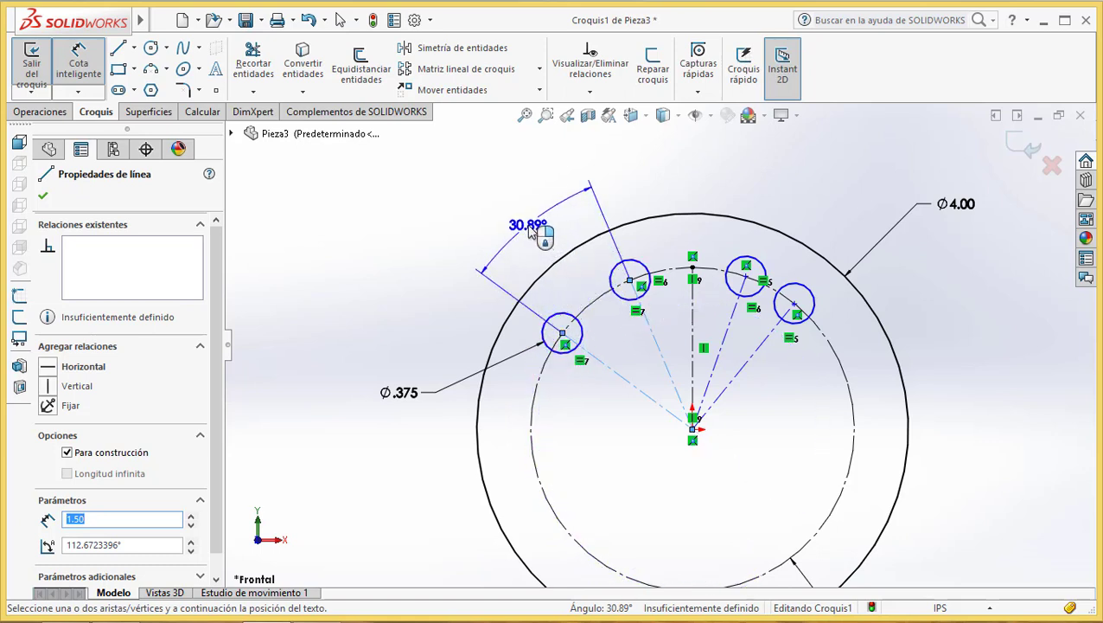
{"action": "left_click", "coordinate": [532, 227]}
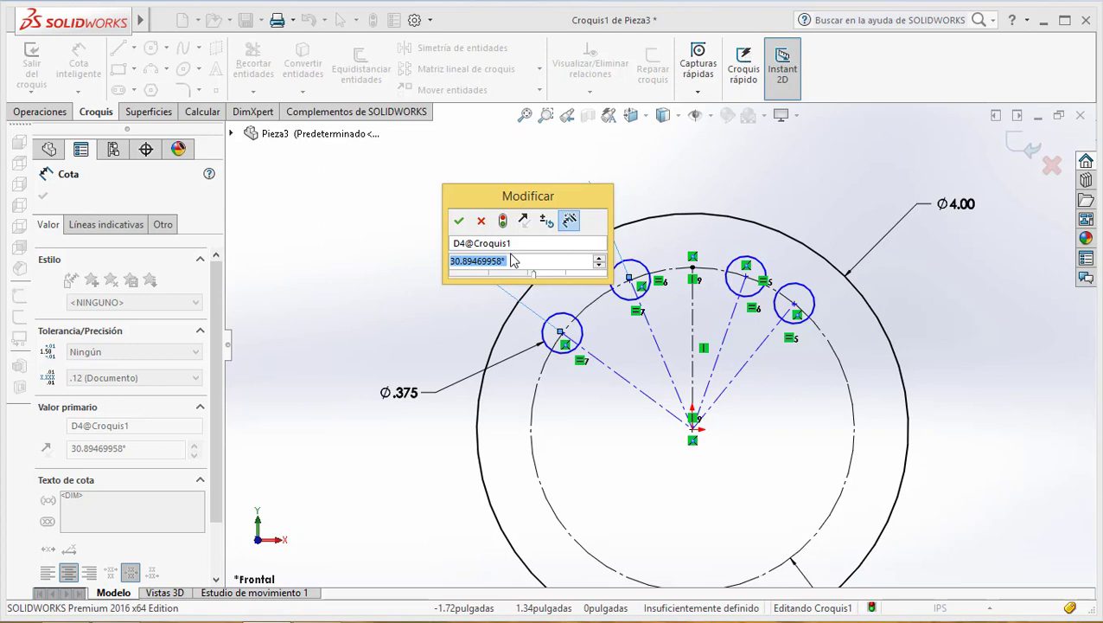
Drive that angle with the equation "A"*.625, giving 18.75°.
{"action": "type", "text": "="}
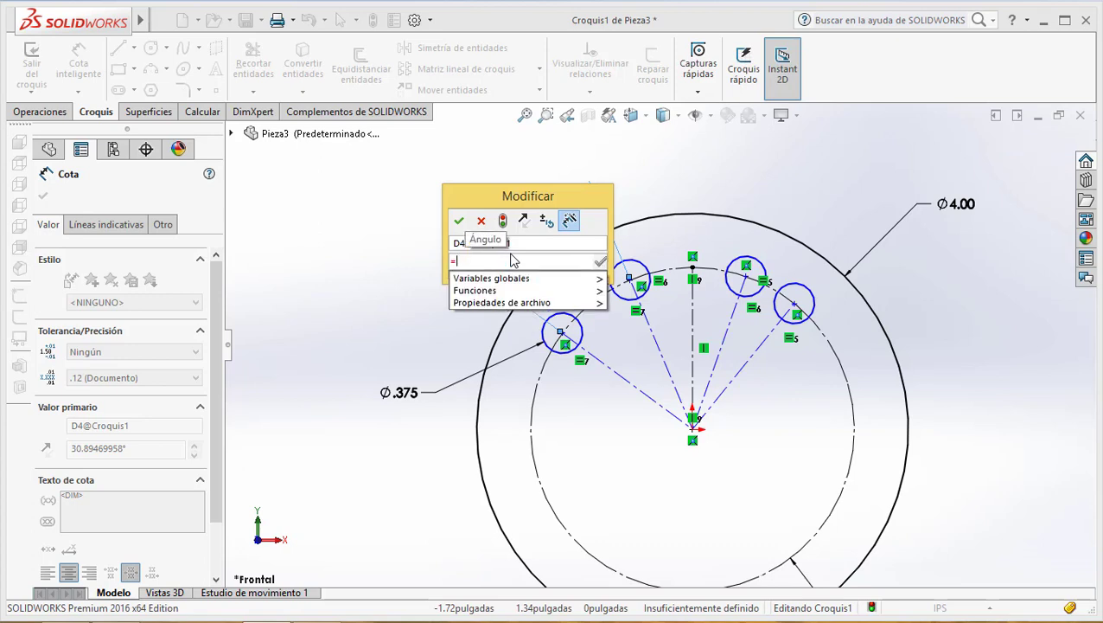
{"action": "type", "text": "A"}
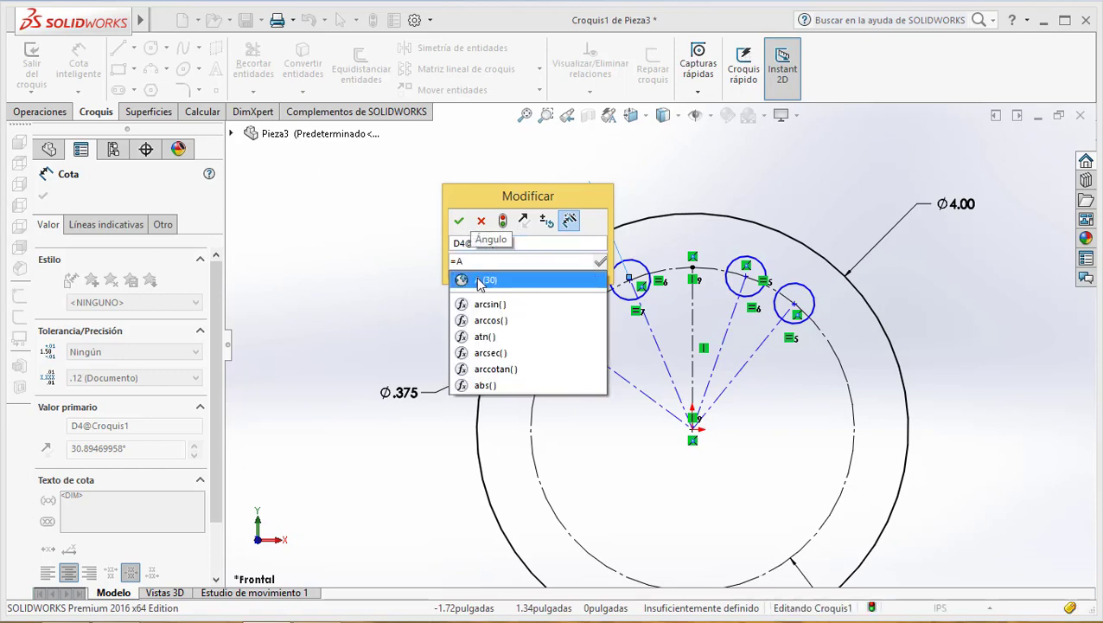
{"action": "left_click", "coordinate": [477, 278]}
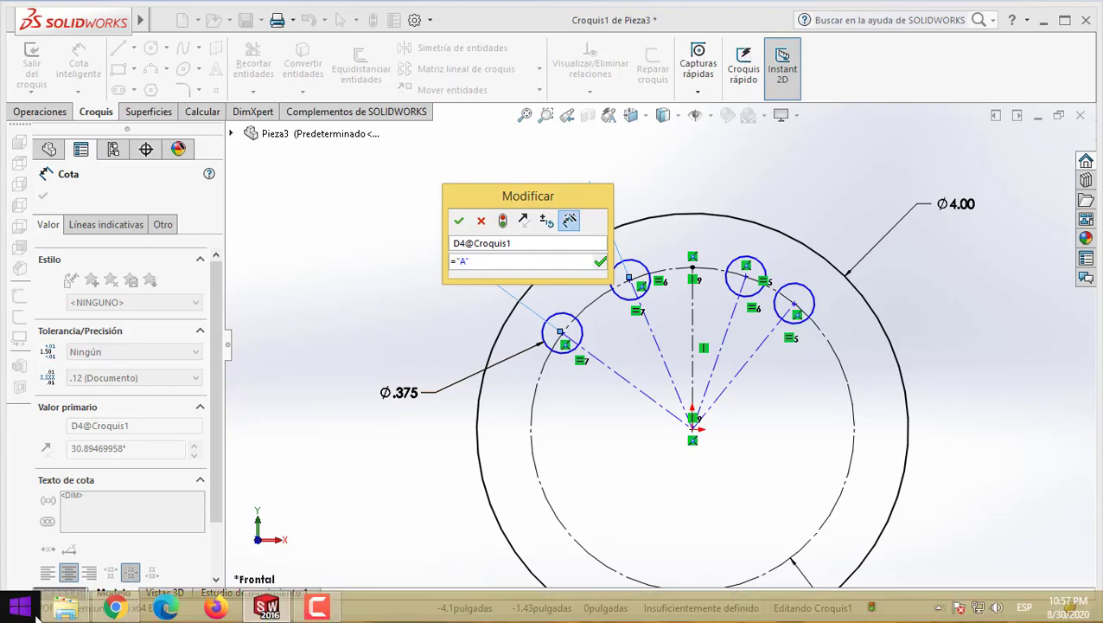
{"action": "left_click", "coordinate": [114, 607]}
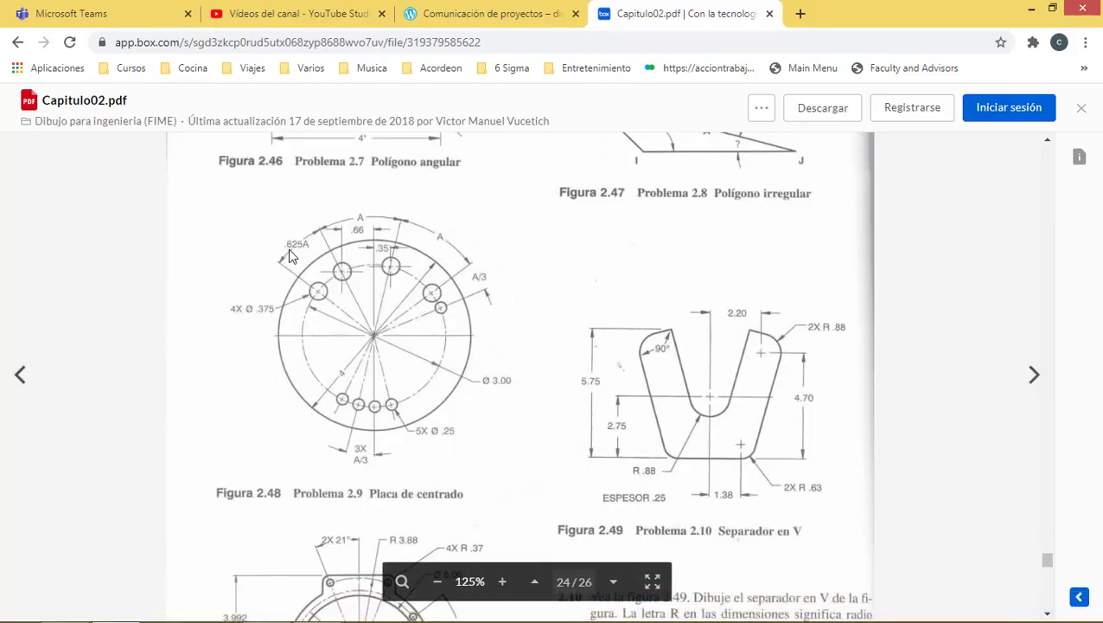
{"action": "left_click", "coordinate": [1030, 10]}
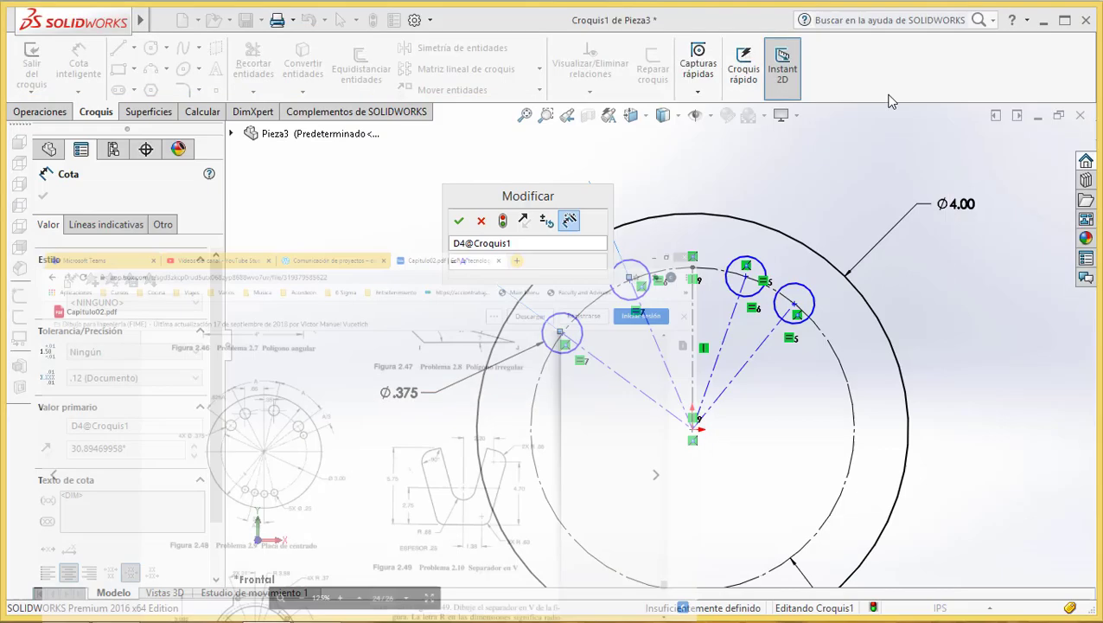
{"action": "left_click", "coordinate": [484, 259]}
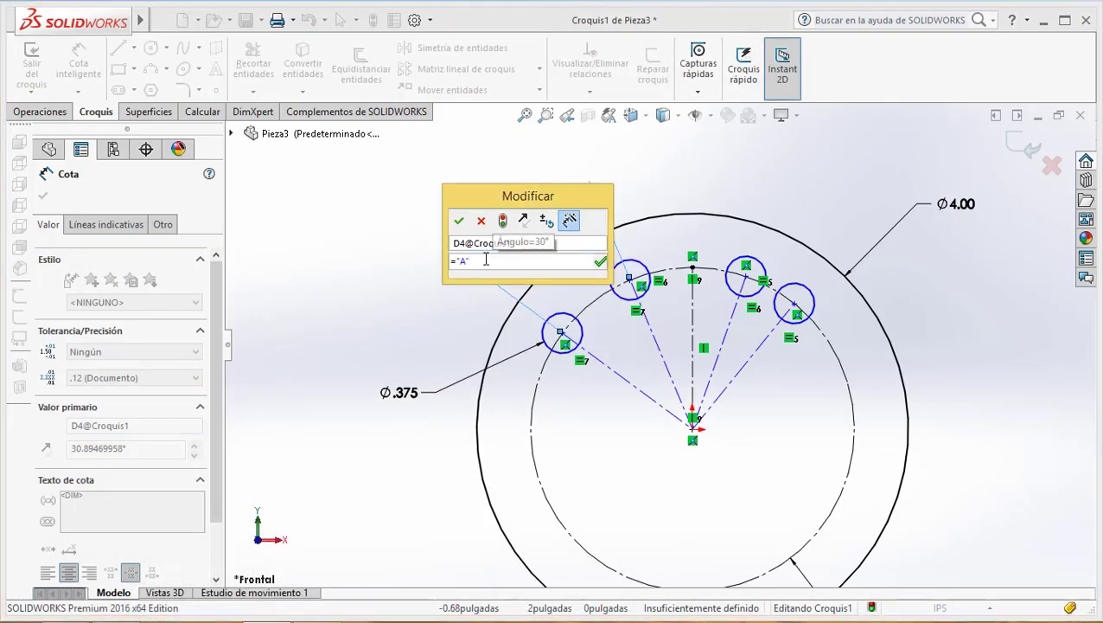
{"action": "type", "text": "*"}
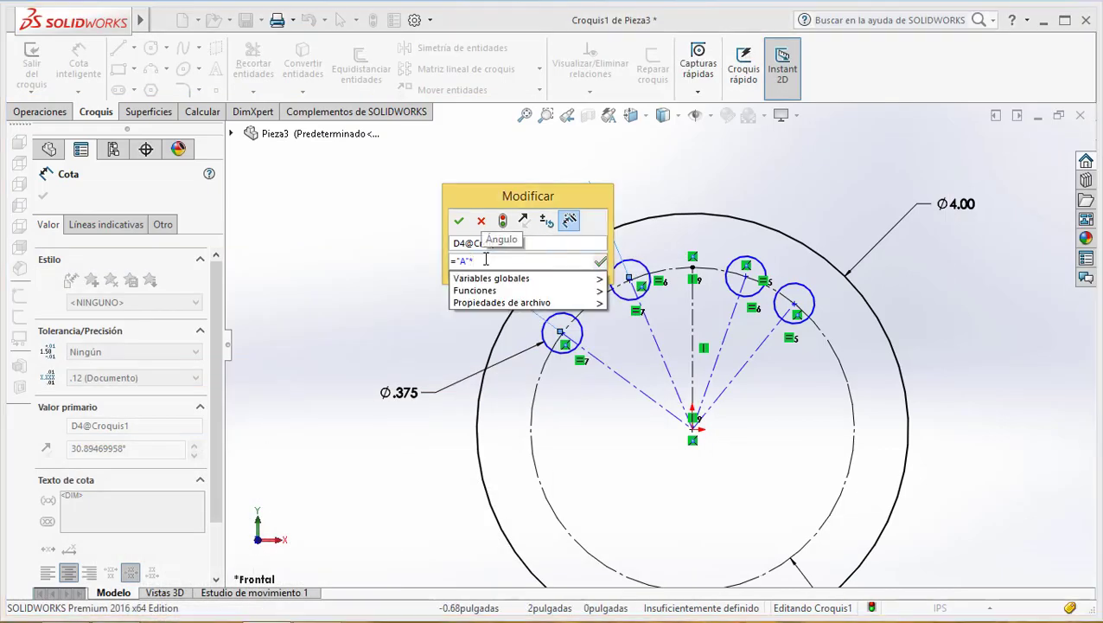
{"action": "type", "text": "."}
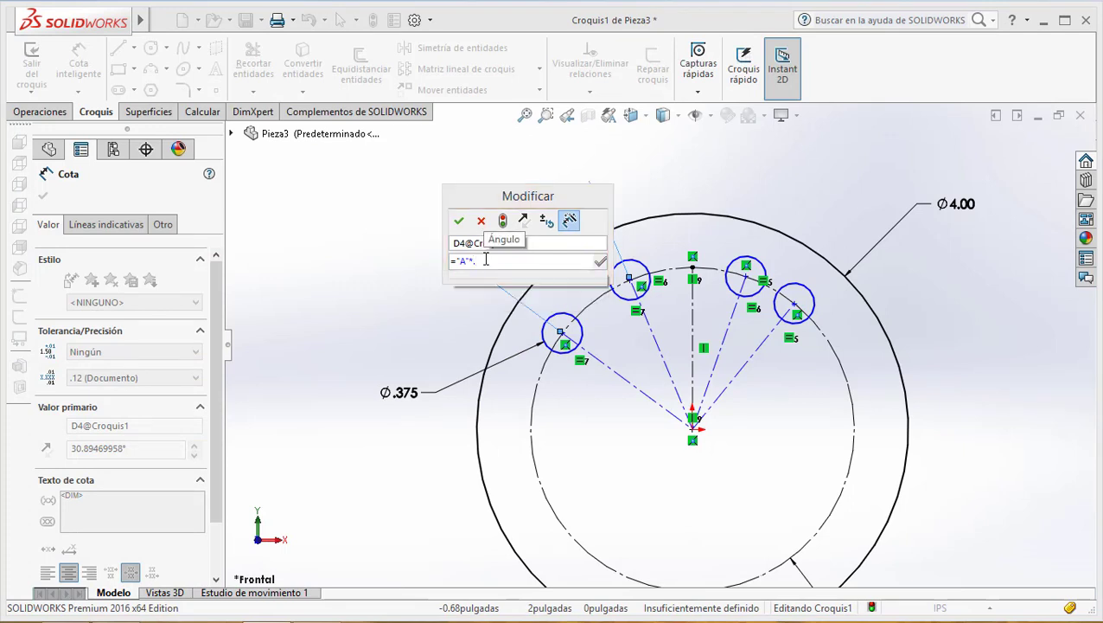
{"action": "type", "text": "325"}
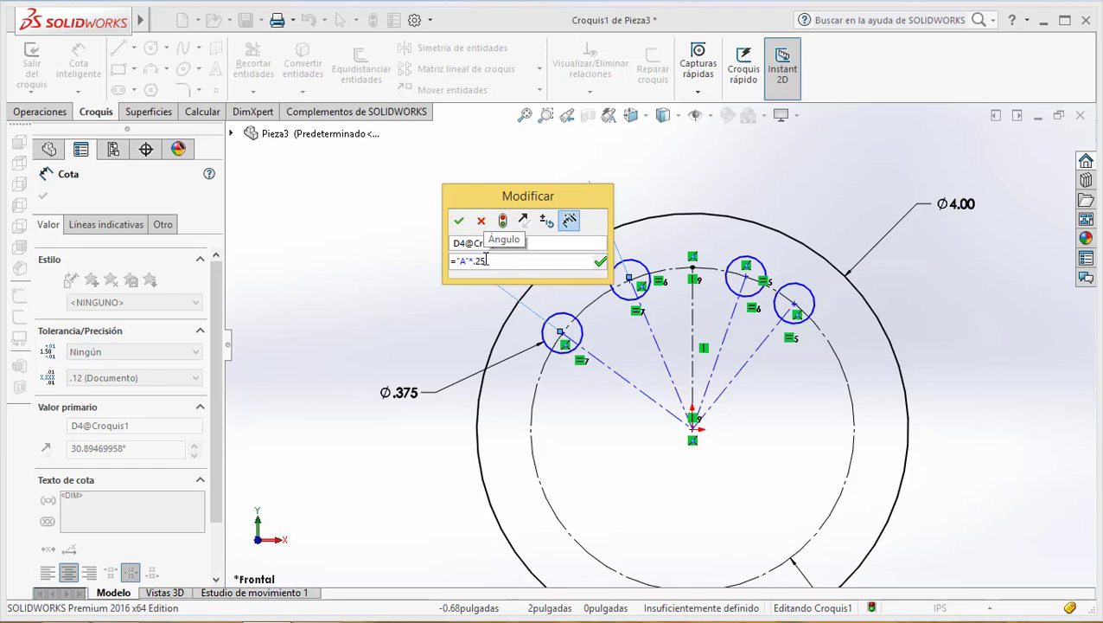
{"action": "type", "text": ".625"}
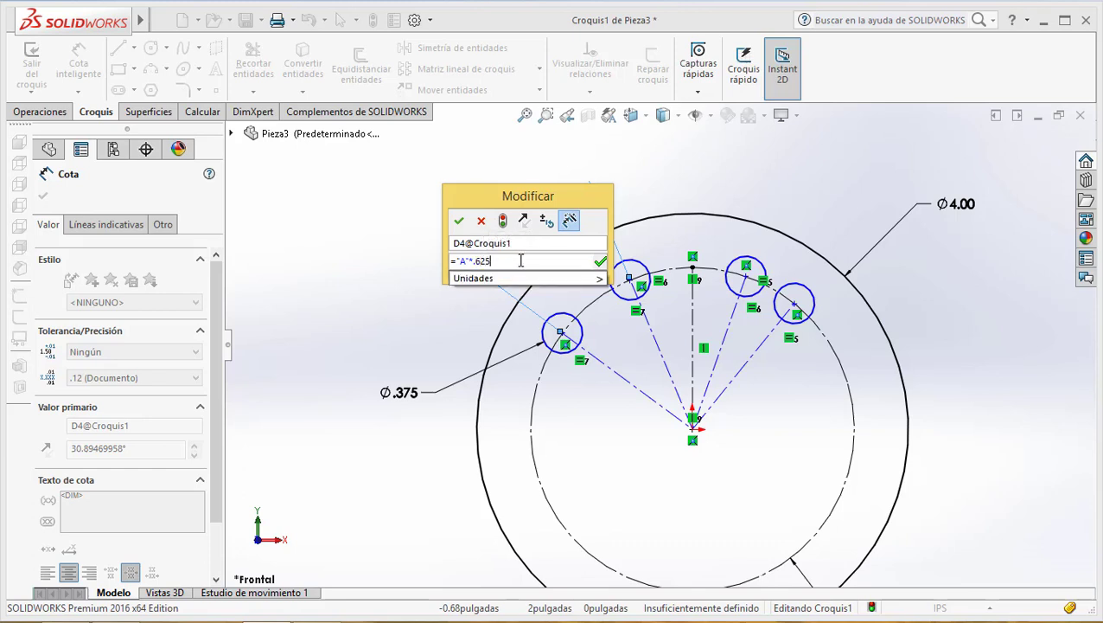
{"action": "key", "text": "Return"}
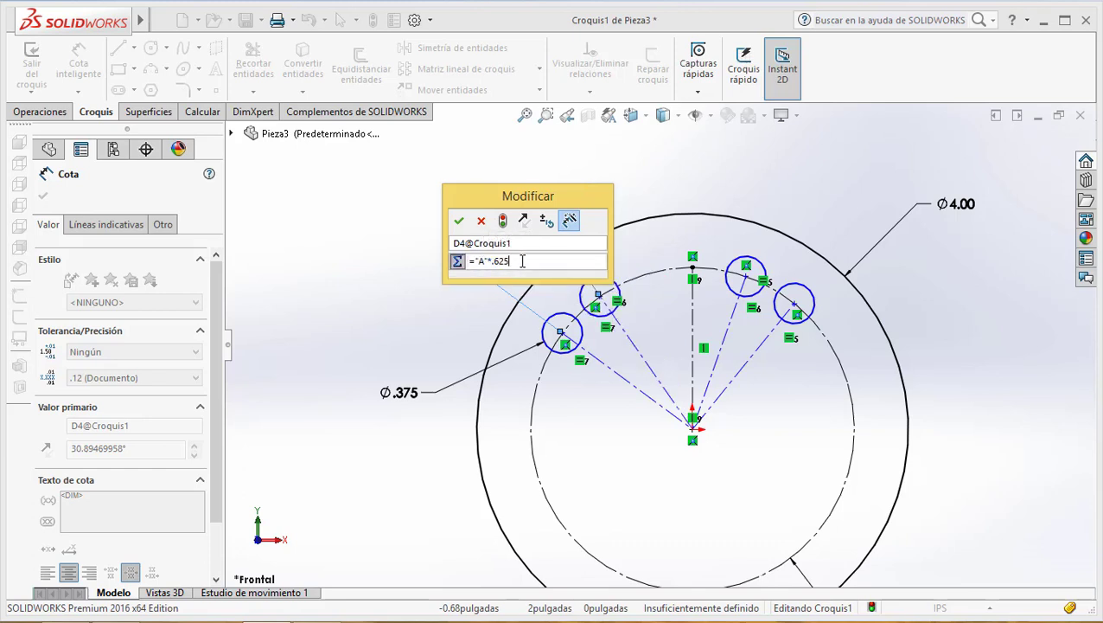
{"action": "left_click", "coordinate": [460, 222]}
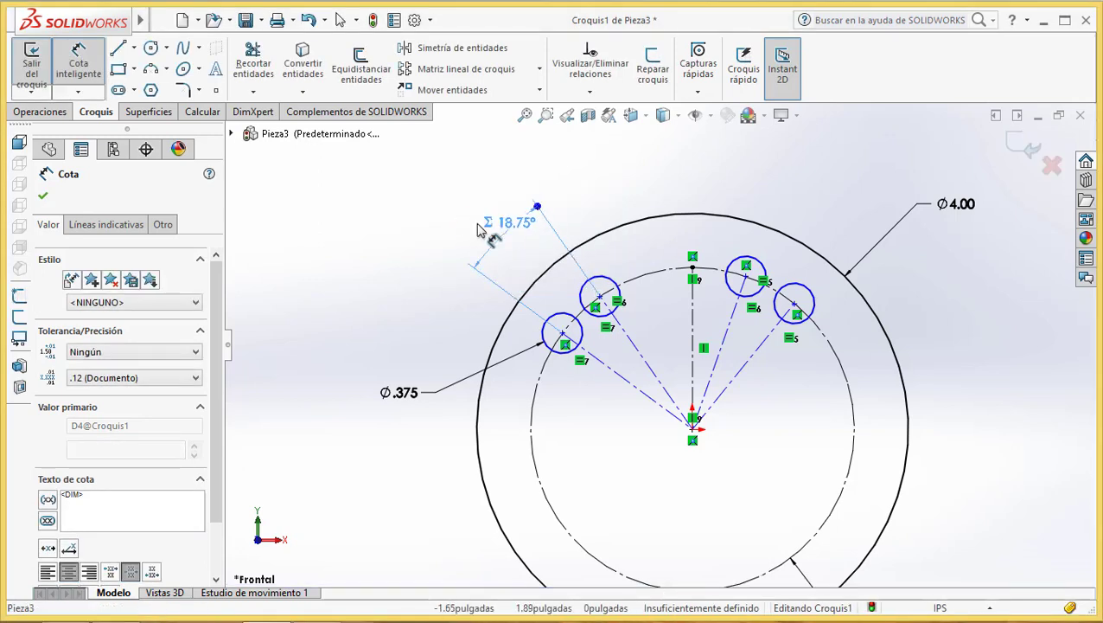
Move the 18.75° angle dimension and confirm its "A"*.625 equation.
{"action": "left_click_drag", "start_coordinate": [481, 229], "coordinate": [459, 223]}
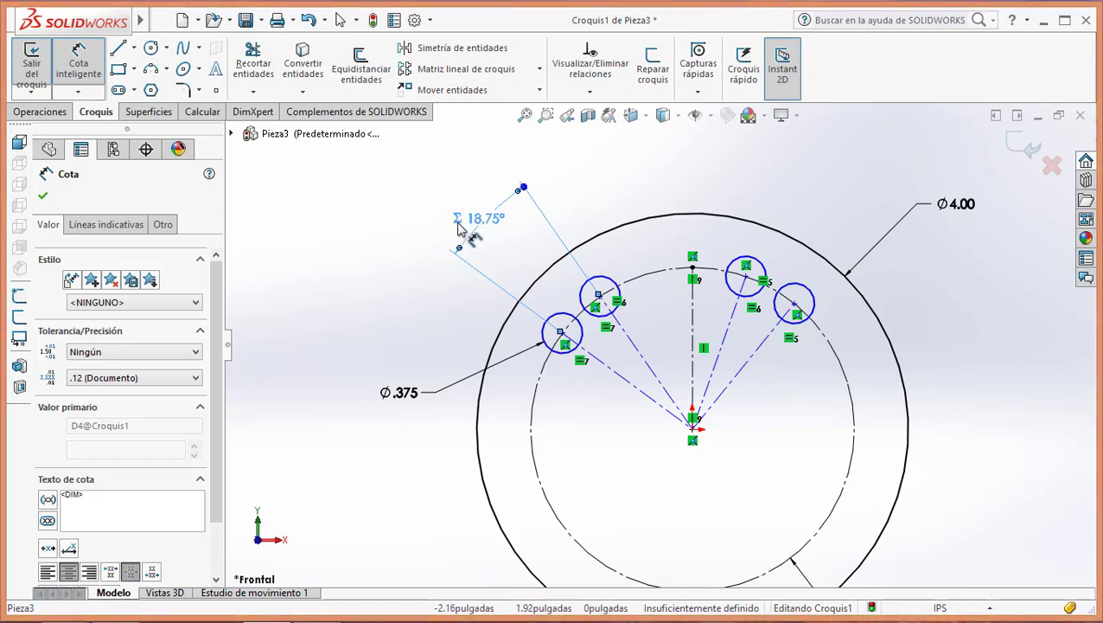
{"action": "left_click", "coordinate": [446, 220]}
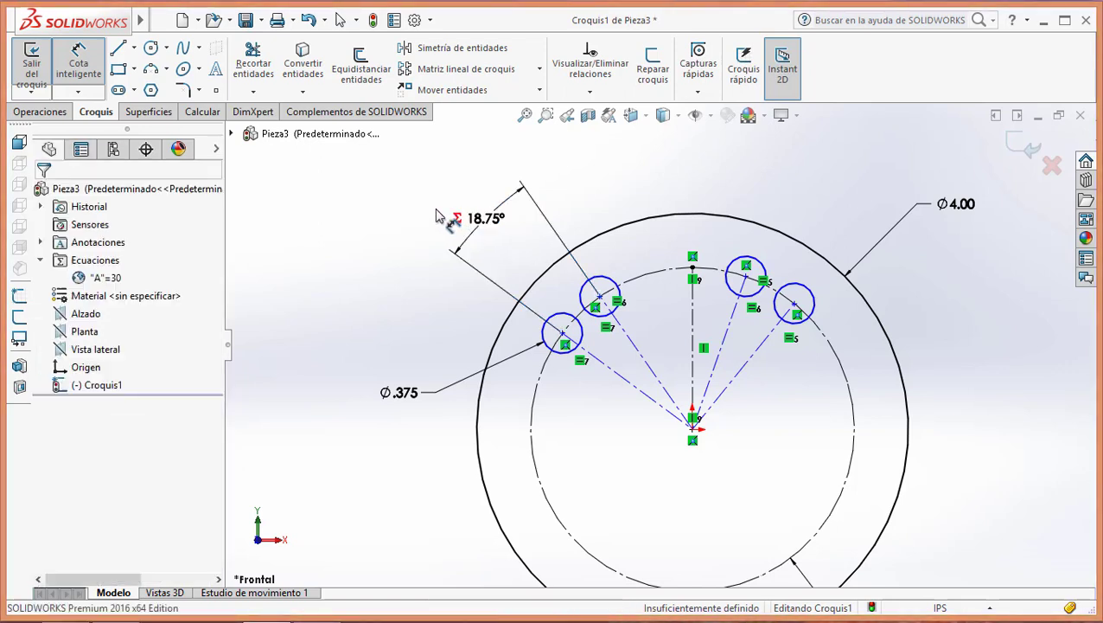
{"action": "left_click", "coordinate": [484, 223]}
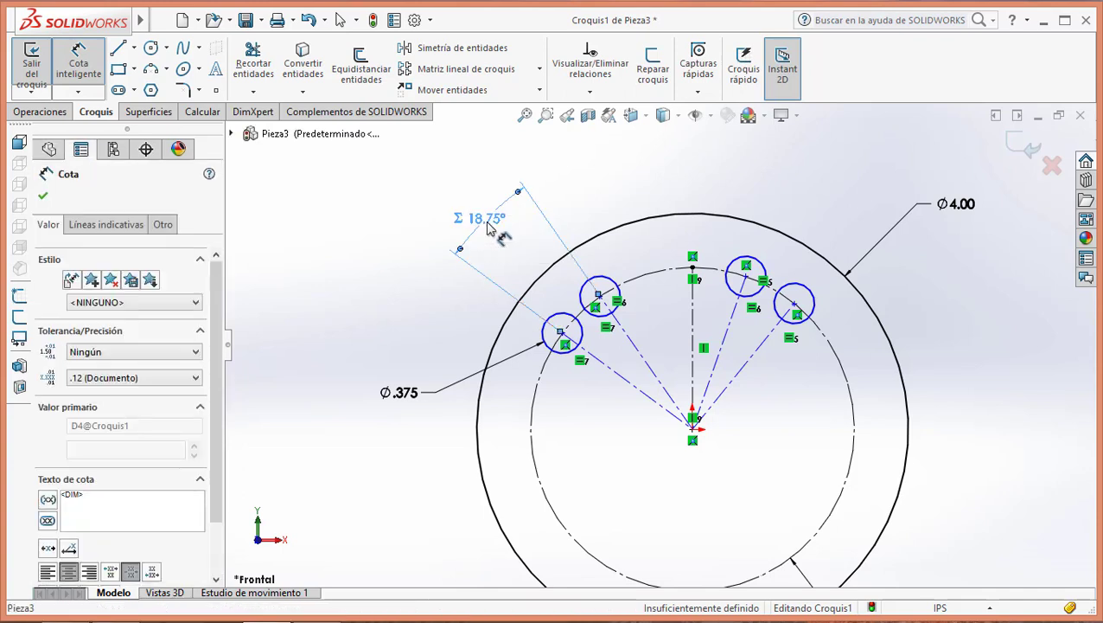
{"action": "double_click", "coordinate": [489, 227]}
{"action": "type", "text": "=\"A\""}
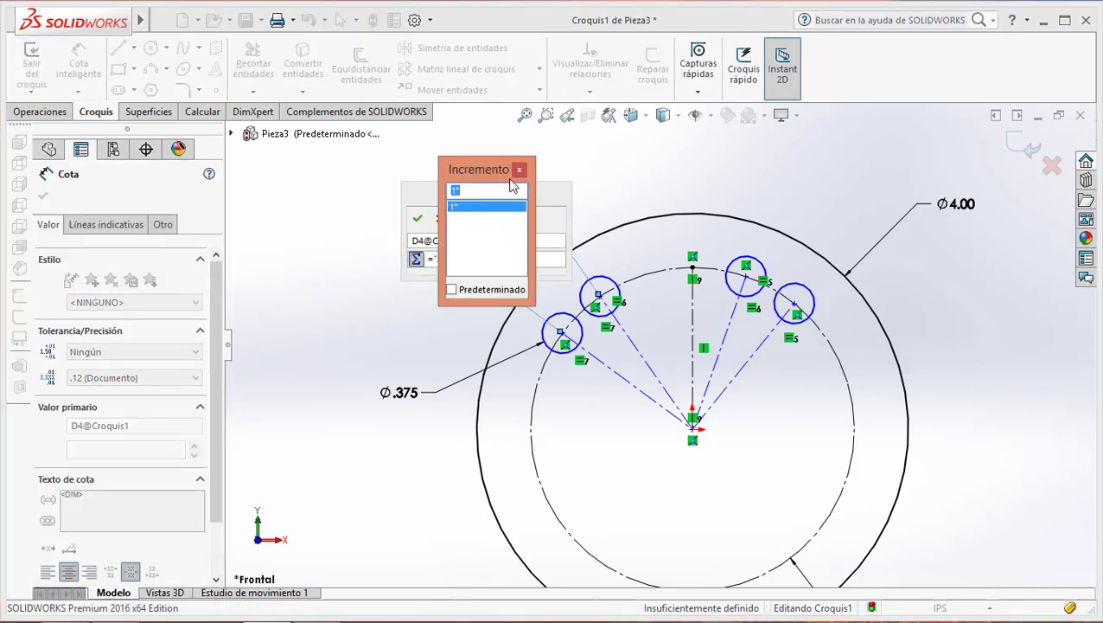
{"action": "type", "text": "*.625"}
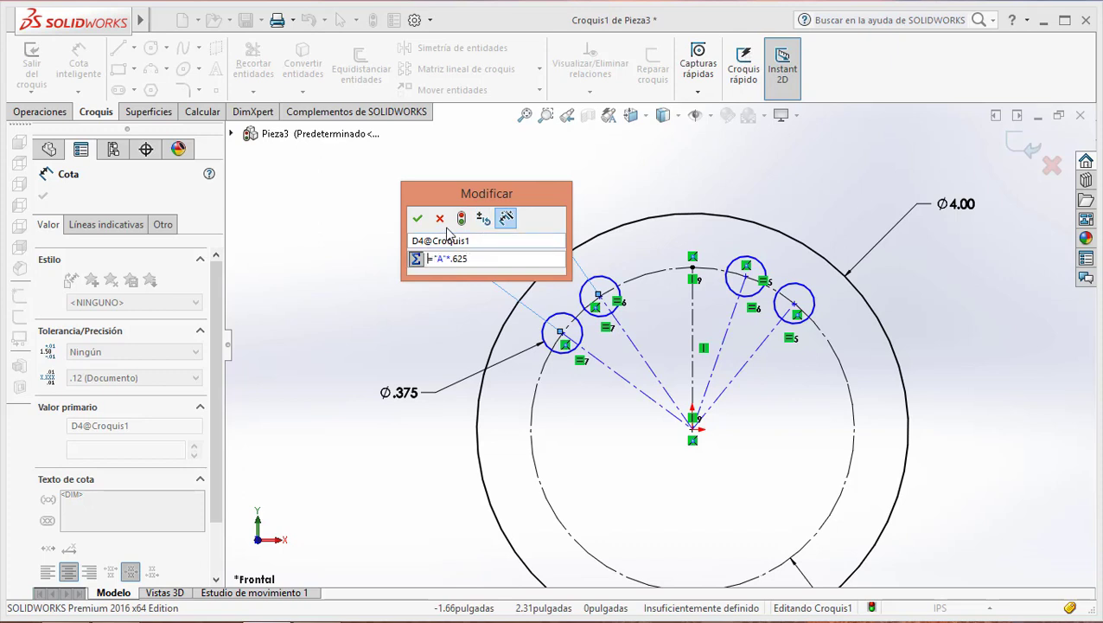
{"action": "left_click", "coordinate": [419, 218]}
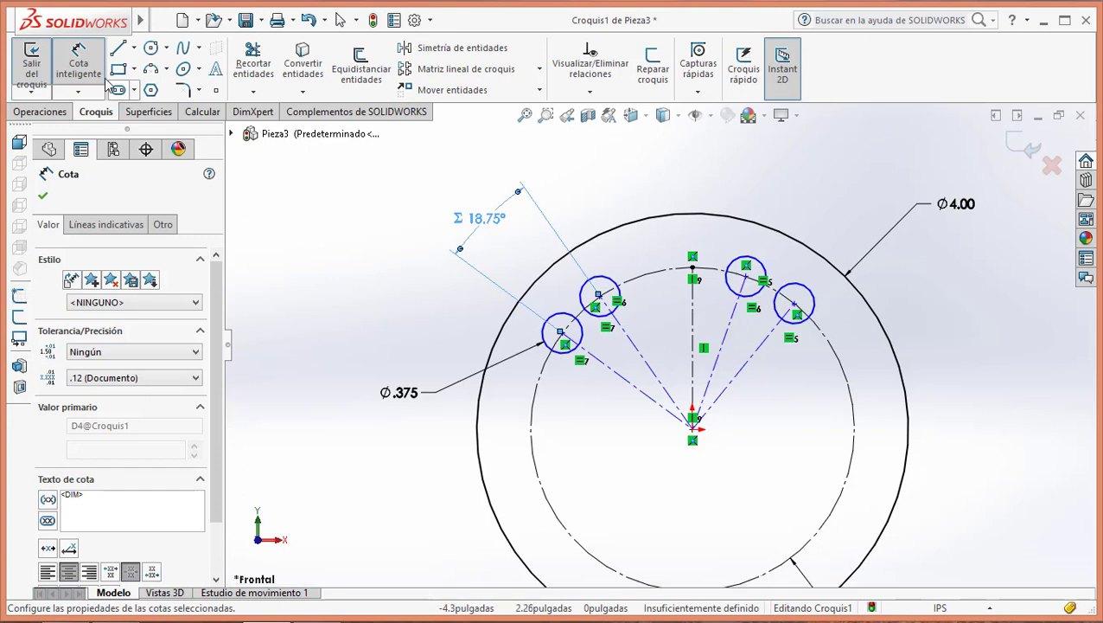
Dimension the angle between the second-left and right-of-centre hole lines as global variable A (30°).
{"action": "left_click", "coordinate": [101, 75]}
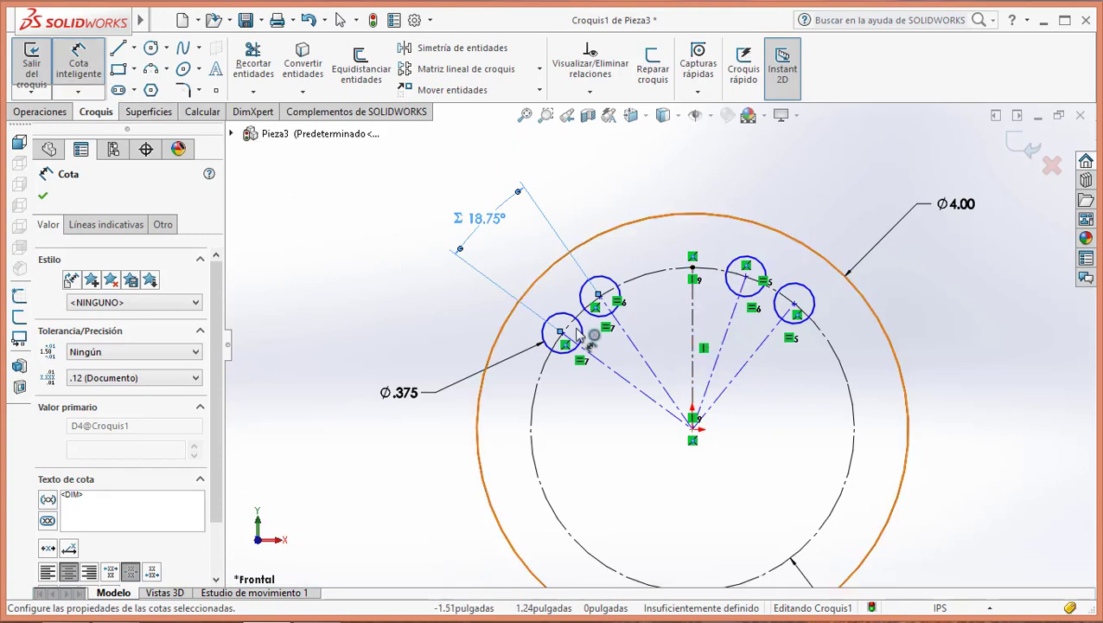
{"action": "left_click", "coordinate": [736, 319]}
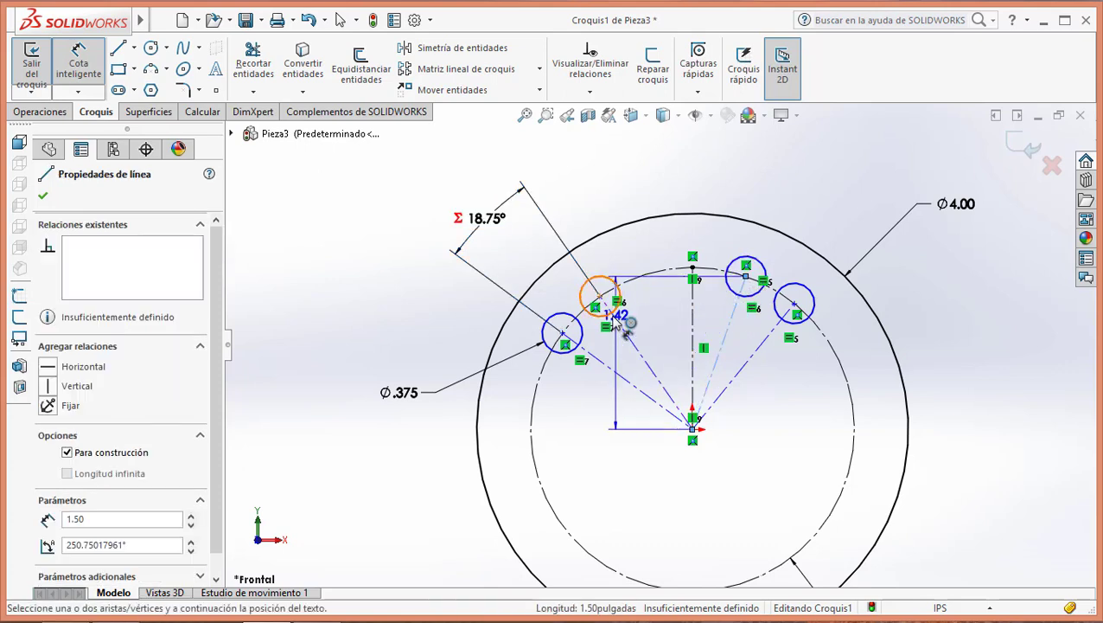
{"action": "left_click", "coordinate": [626, 333]}
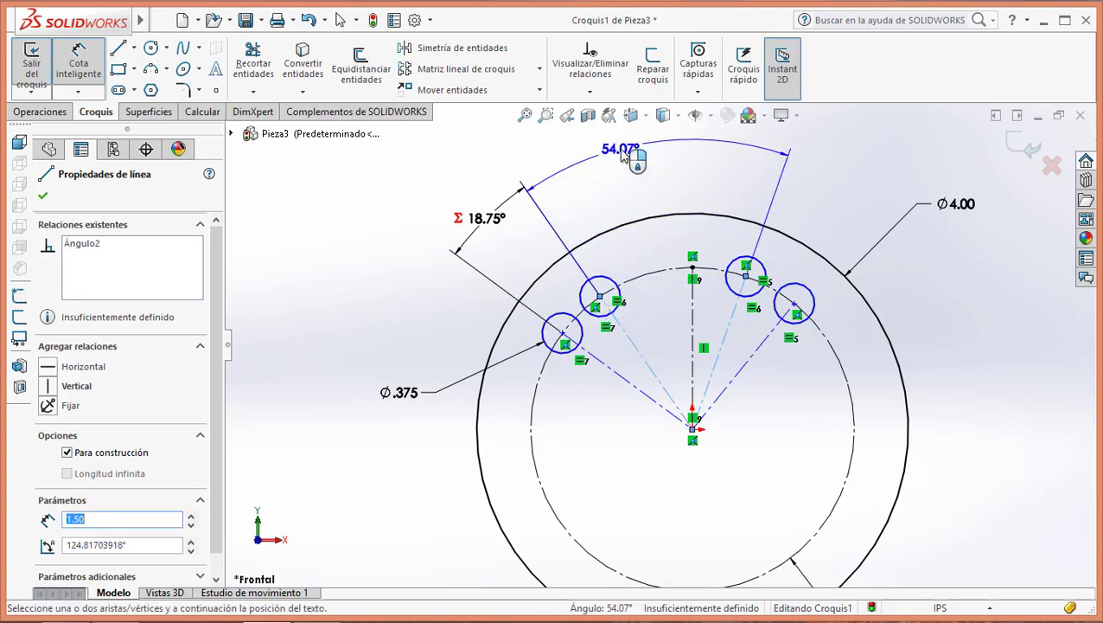
{"action": "left_click", "coordinate": [623, 156]}
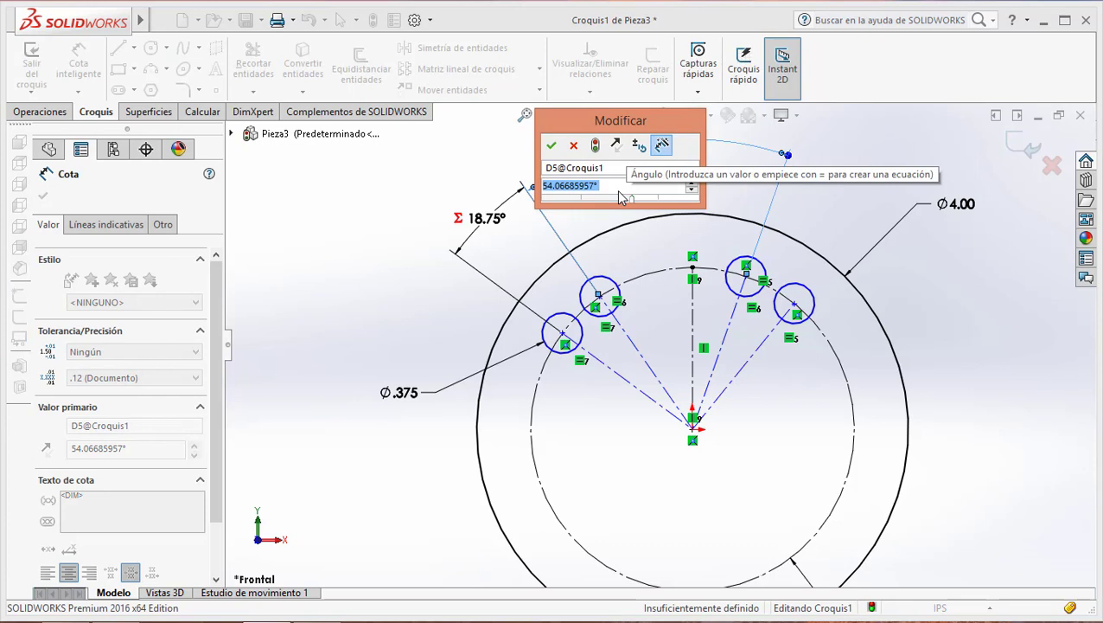
{"action": "type", "text": "="}
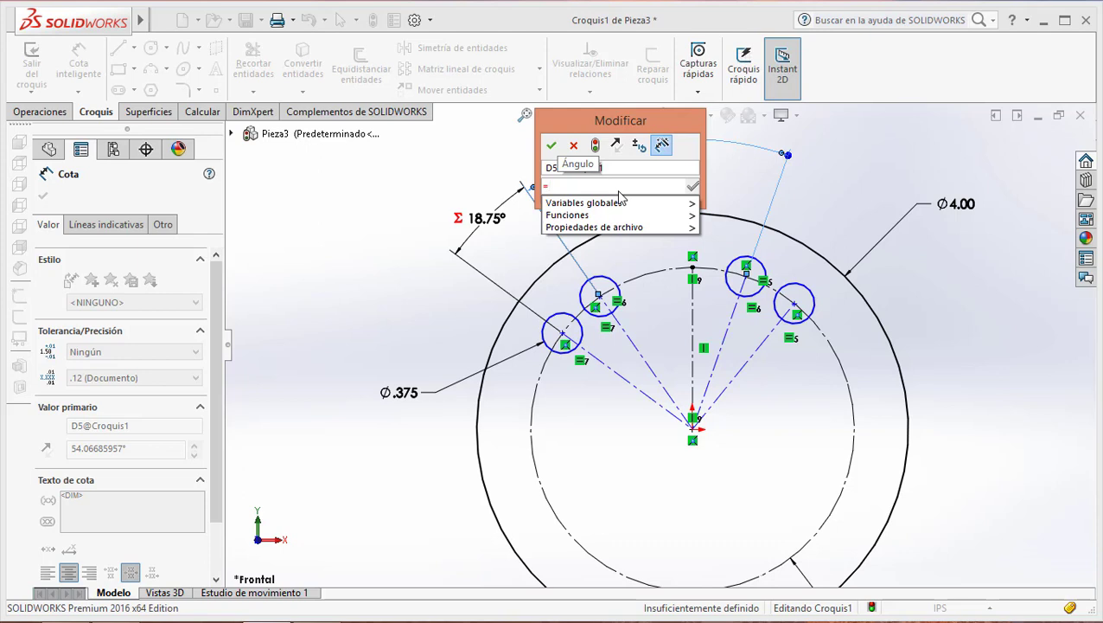
{"action": "type", "text": "A"}
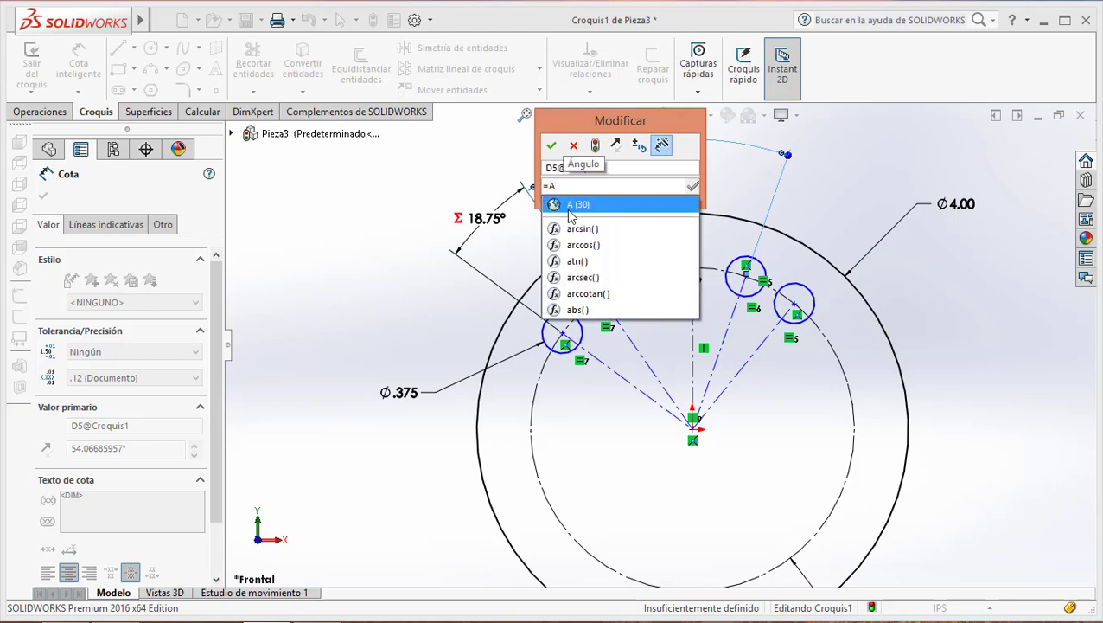
{"action": "left_click", "coordinate": [579, 205]}
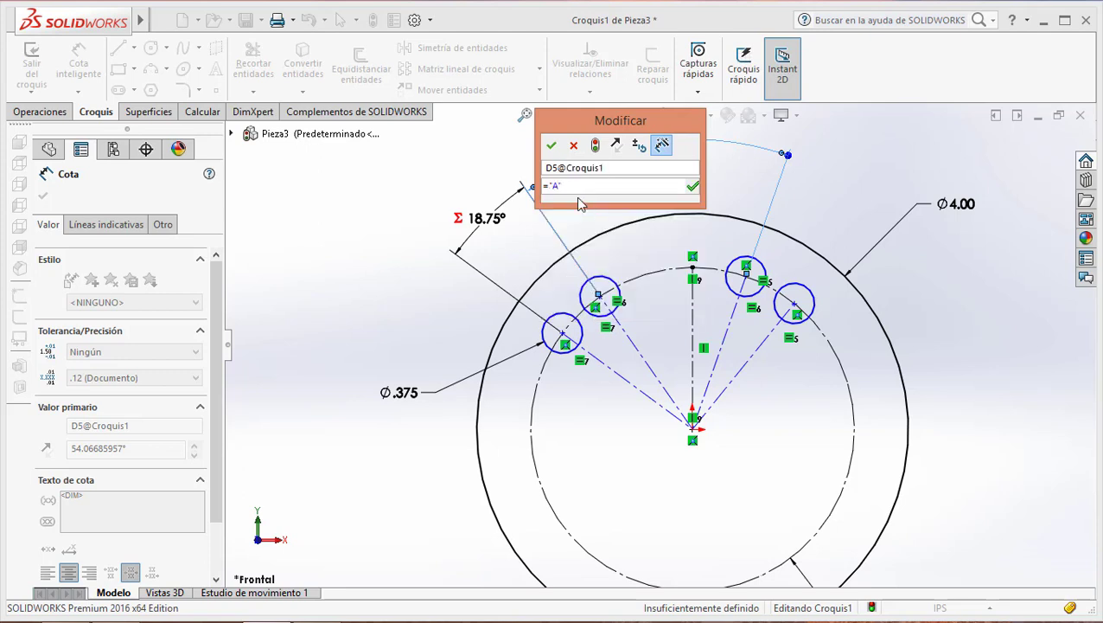
{"action": "left_click", "coordinate": [555, 149]}
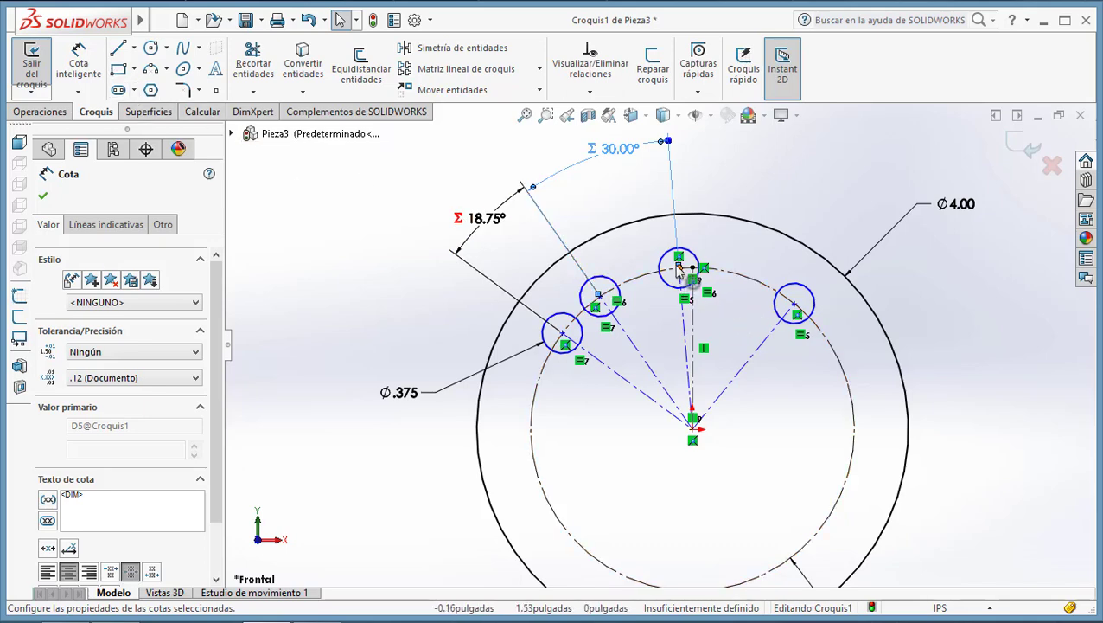
Rotate the hole pattern and set the angle between the two right-hand hole lines to A (30°).
{"action": "left_click_drag", "start_coordinate": [687, 319], "coordinate": [728, 327]}
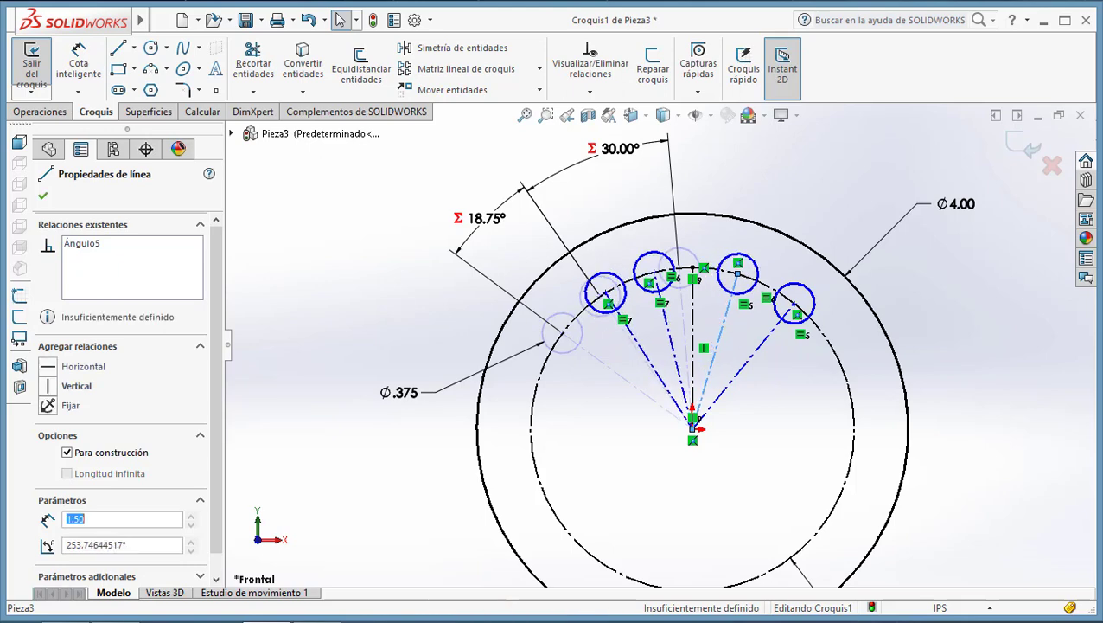
{"action": "left_click", "coordinate": [805, 251]}
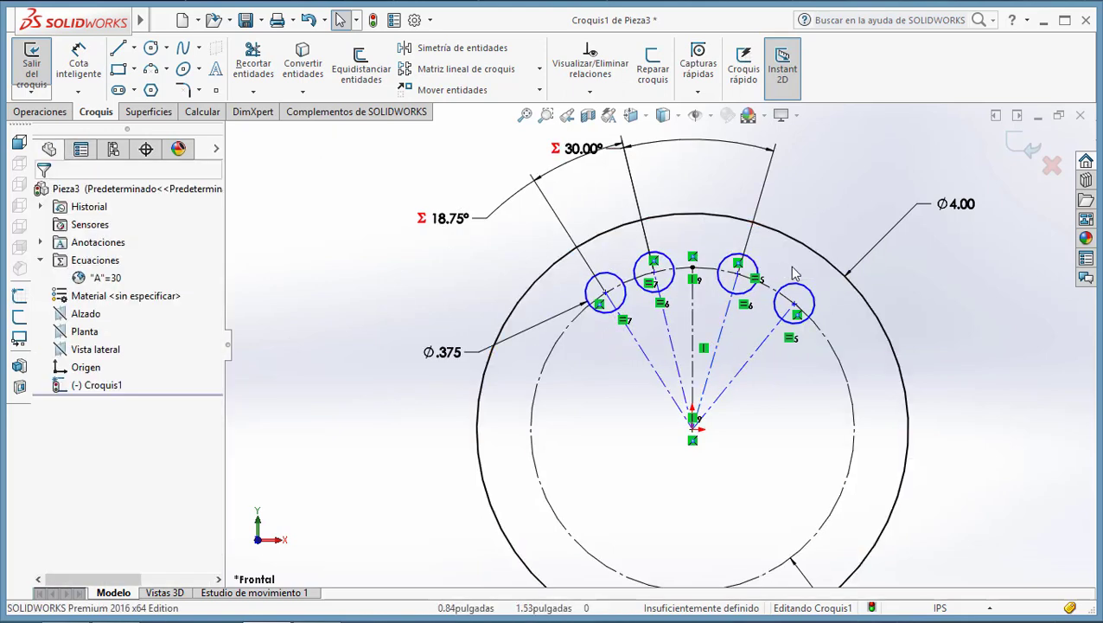
{"action": "left_click", "coordinate": [78, 61]}
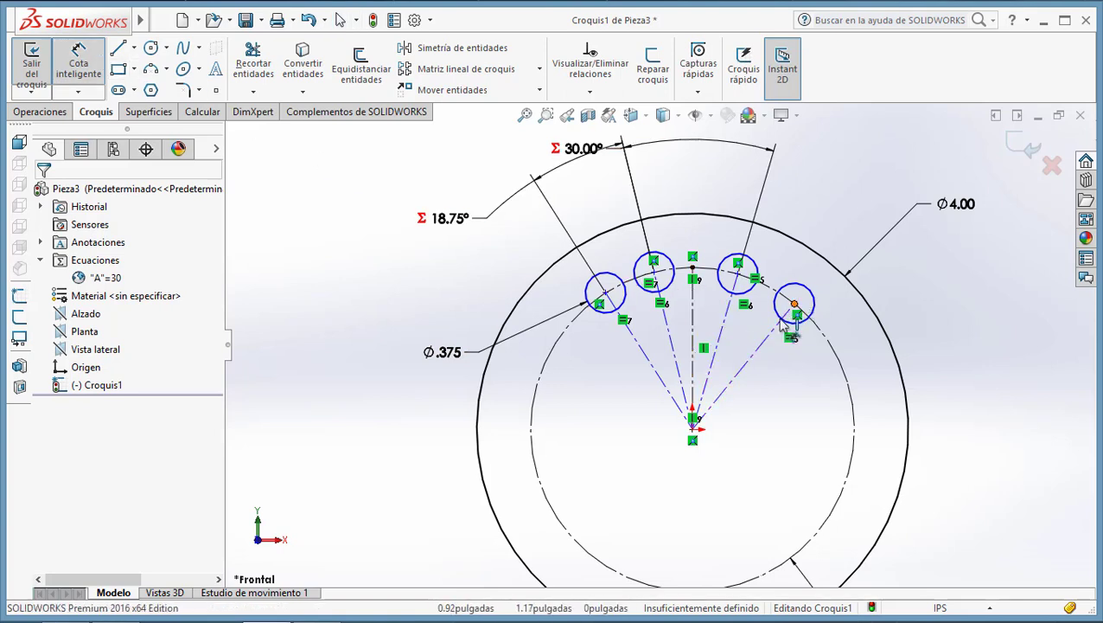
{"action": "left_click", "coordinate": [761, 342]}
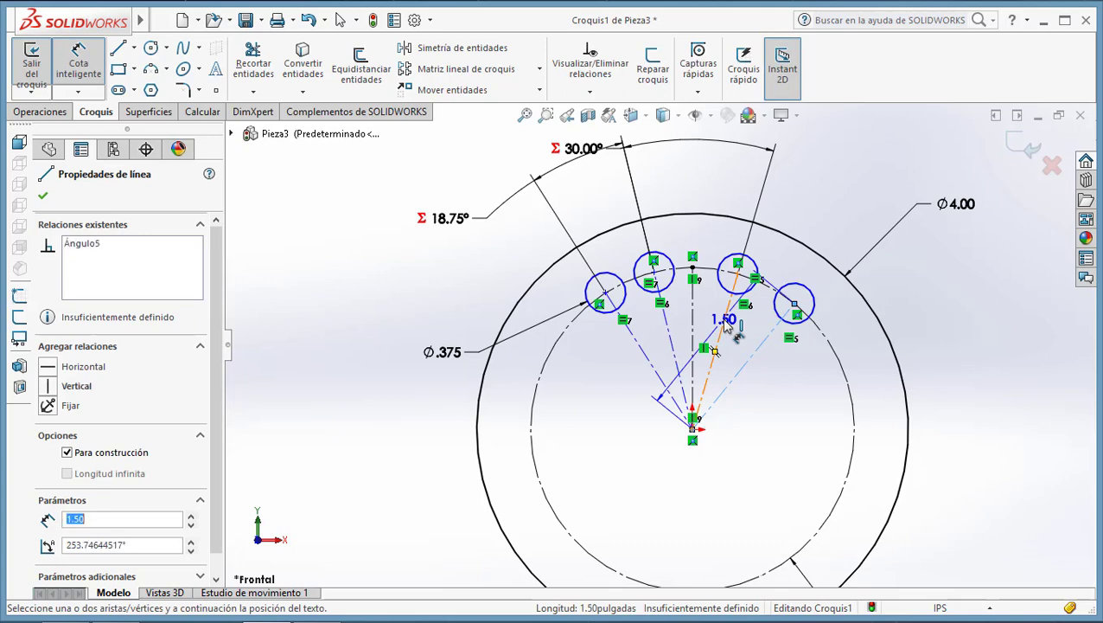
{"action": "left_click", "coordinate": [723, 311]}
{"action": "left_click", "coordinate": [826, 189]}
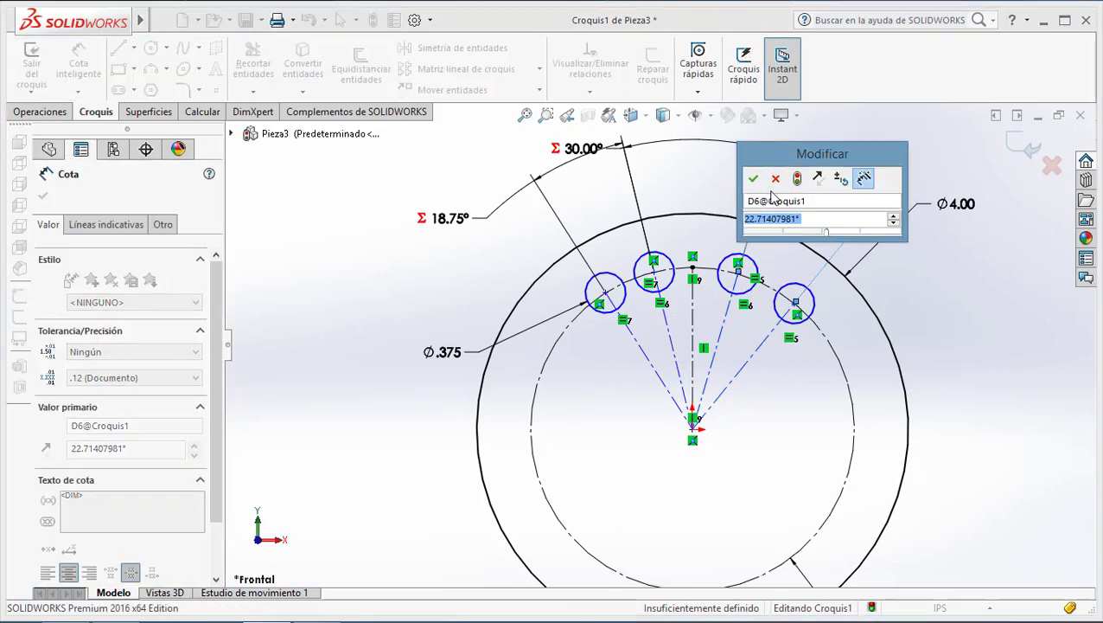
{"action": "type", "text": "="}
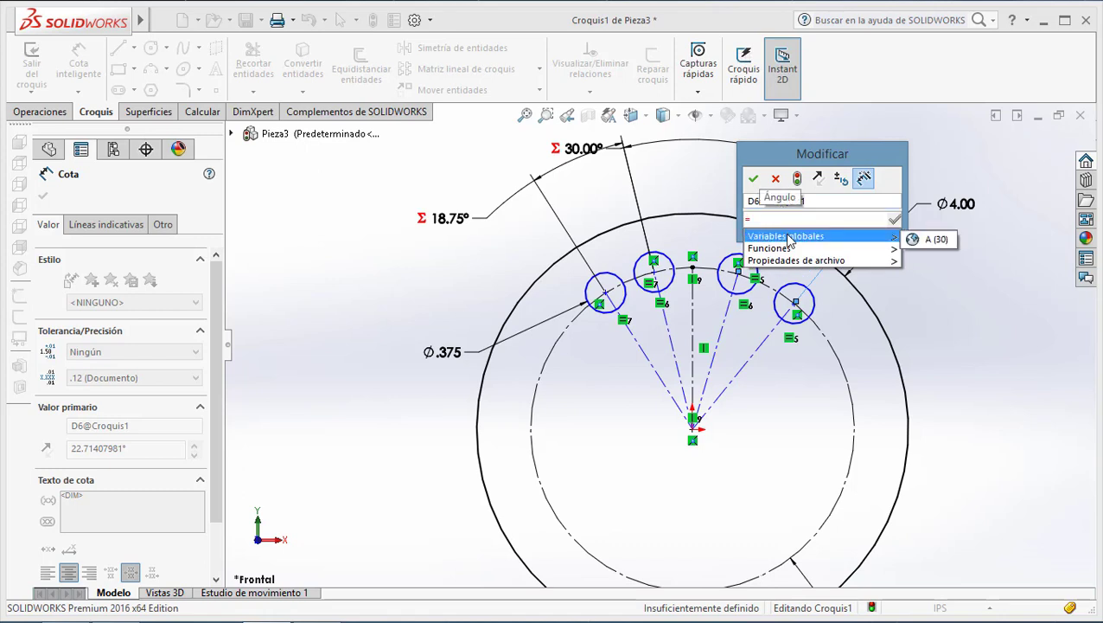
{"action": "mouse_move", "coordinate": [786, 236]}
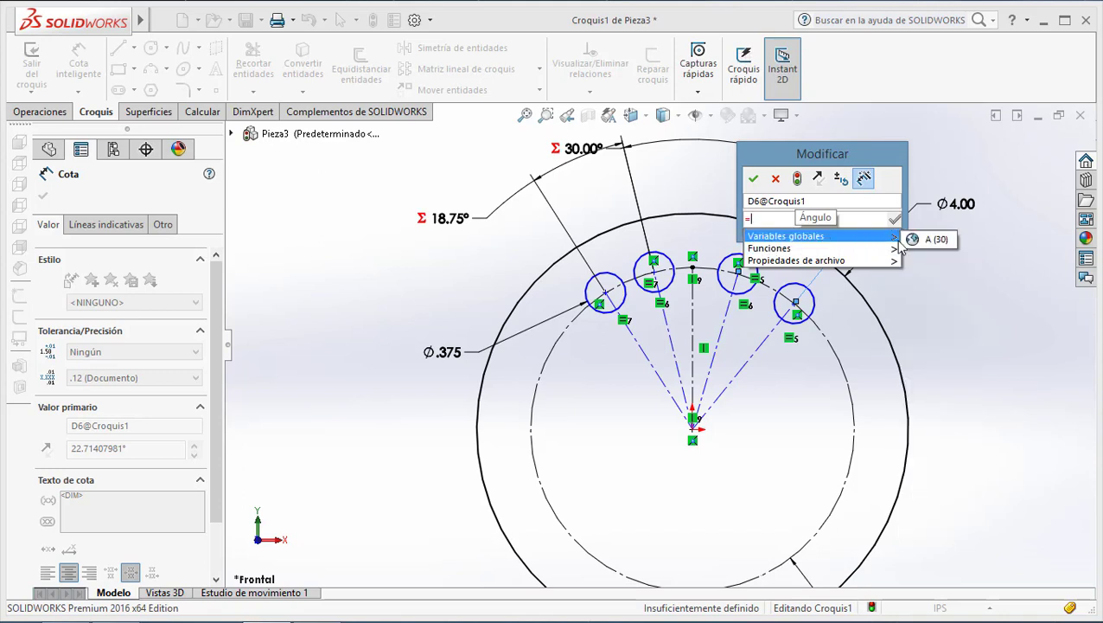
{"action": "left_click", "coordinate": [923, 245]}
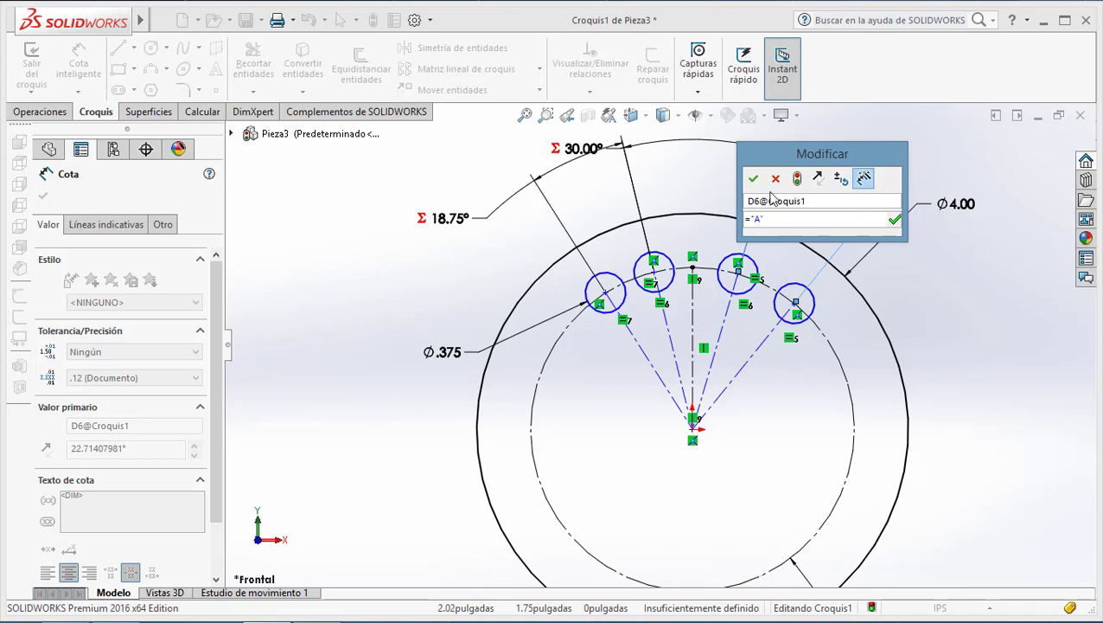
{"action": "left_click", "coordinate": [753, 178]}
Move the 30.00° dimension outside the Ø4.00 circle and compare with the reference PDF.
{"action": "left_click", "coordinate": [925, 251]}
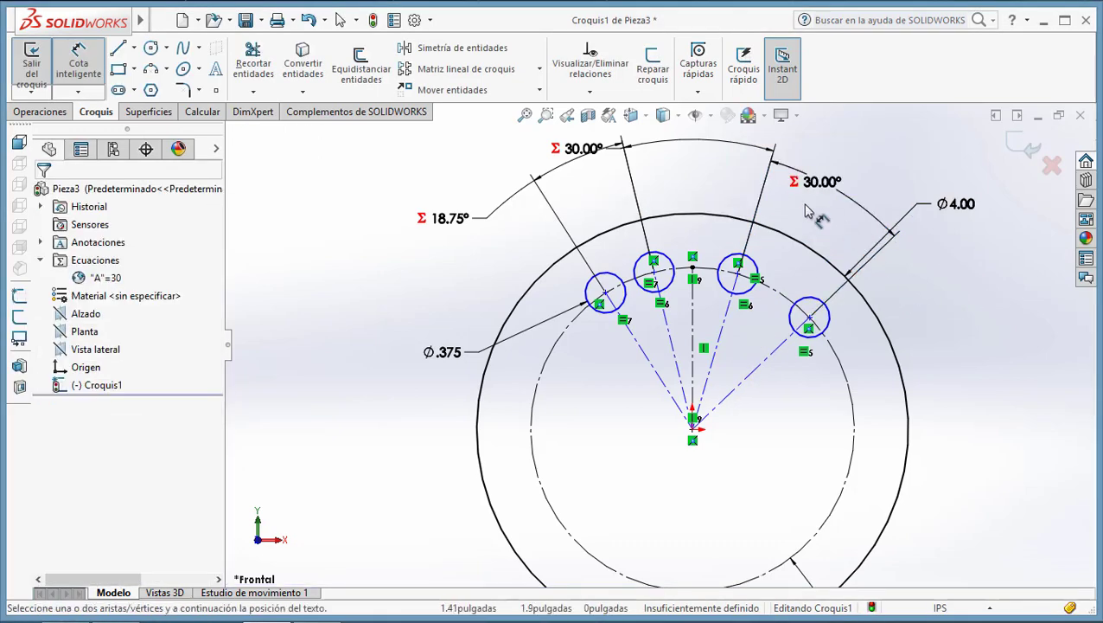
{"action": "scroll", "coordinate": [830, 190], "scroll_direction": "up", "scroll_amount": 2}
{"action": "left_click_drag", "start_coordinate": [827, 182], "coordinate": [832, 172]}
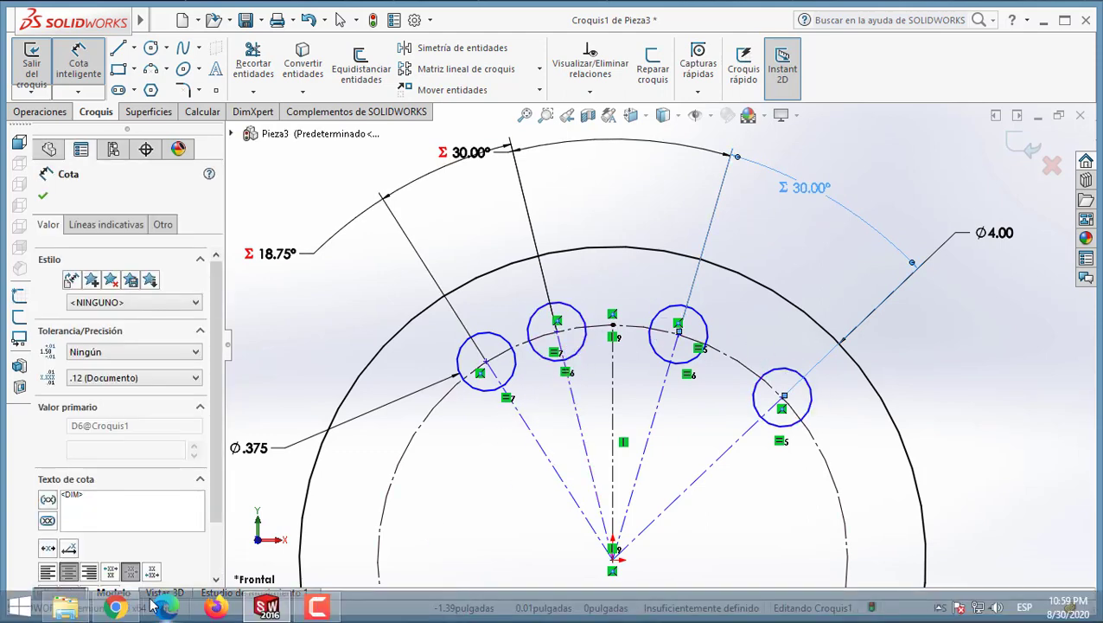
{"action": "left_click", "coordinate": [164, 607]}
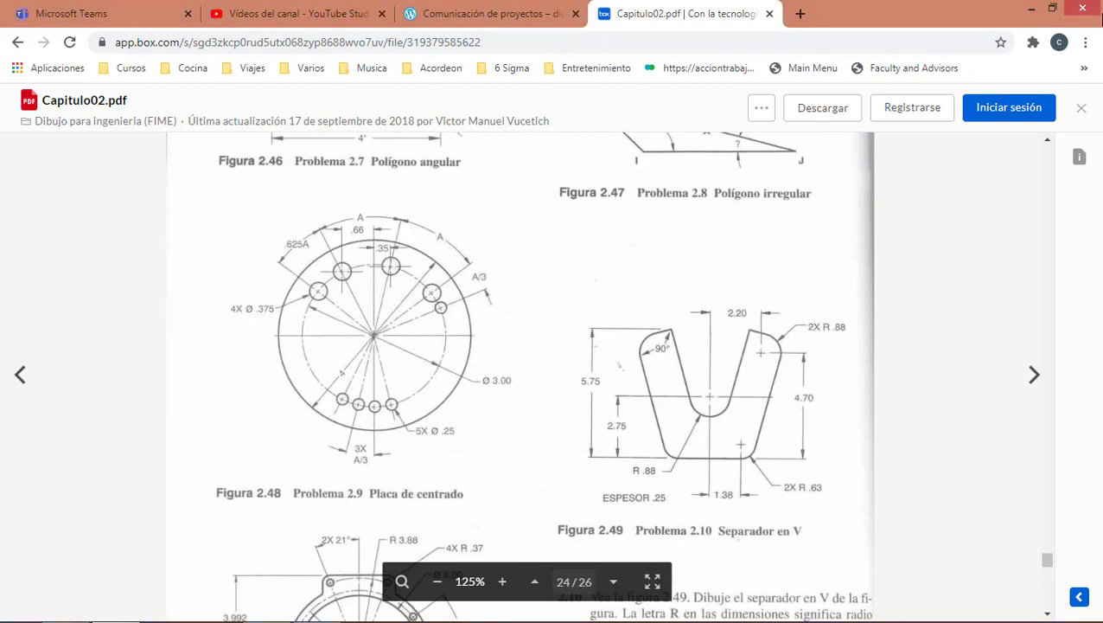
{"action": "left_click", "coordinate": [1031, 9]}
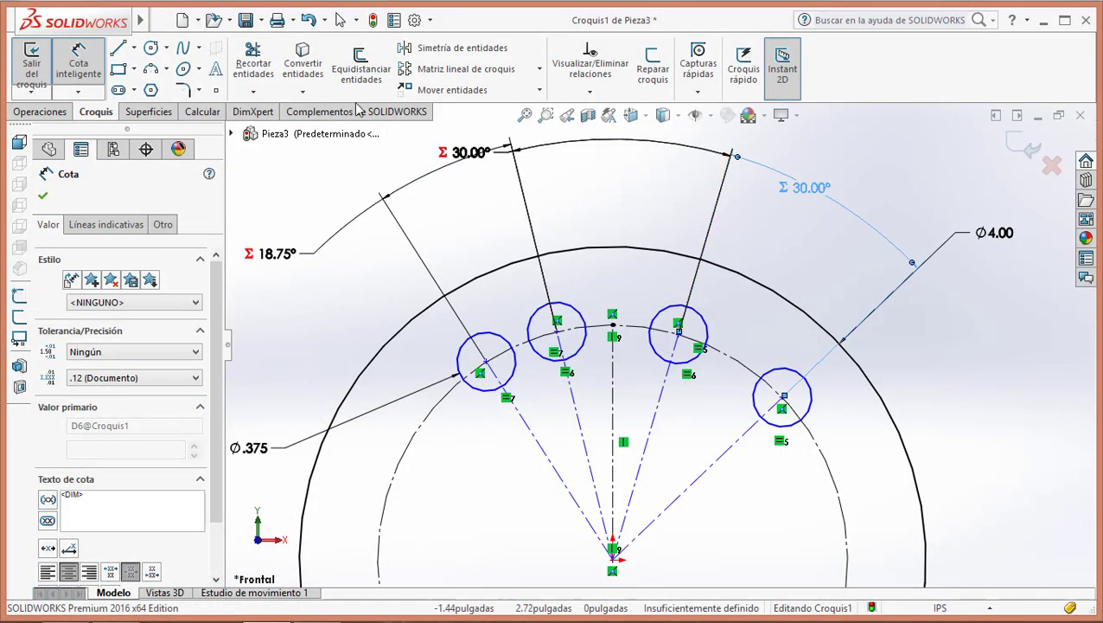
Add a .66 horizontal distance from the vertical centerline to the hole centre, then check the PDF.
{"action": "left_click", "coordinate": [81, 72]}
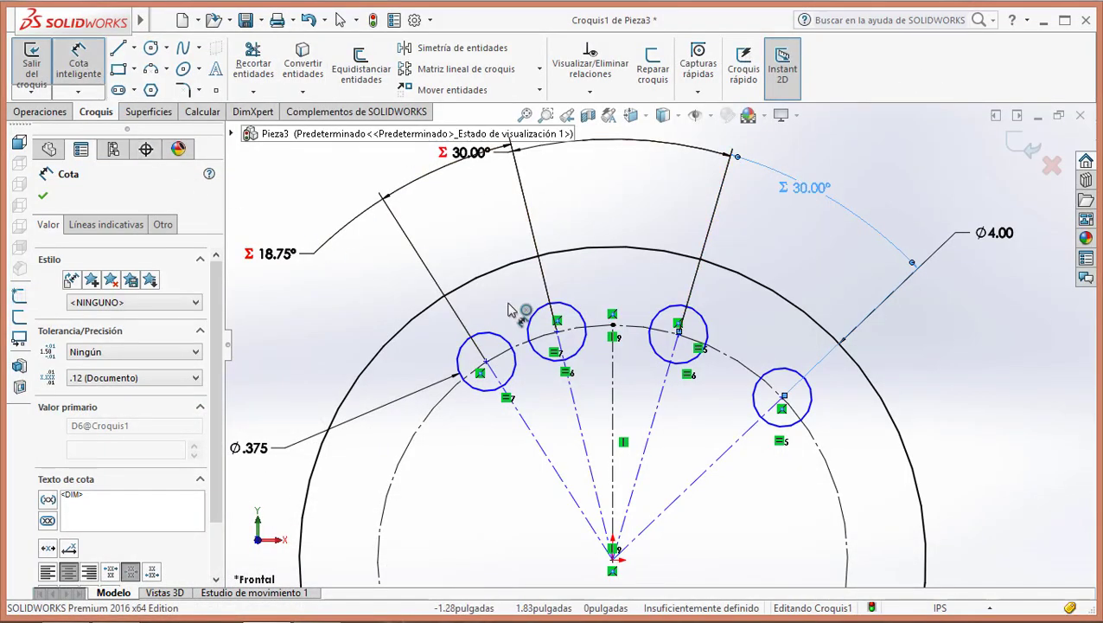
{"action": "left_click", "coordinate": [612, 362]}
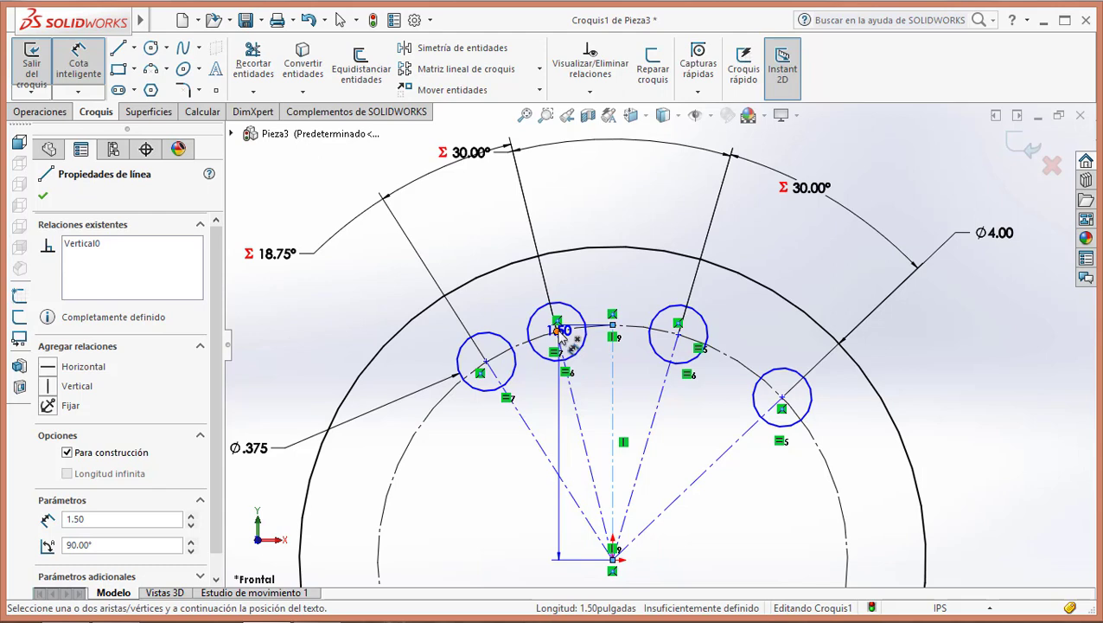
{"action": "scroll", "coordinate": [562, 334], "scroll_direction": "down", "scroll_amount": 4}
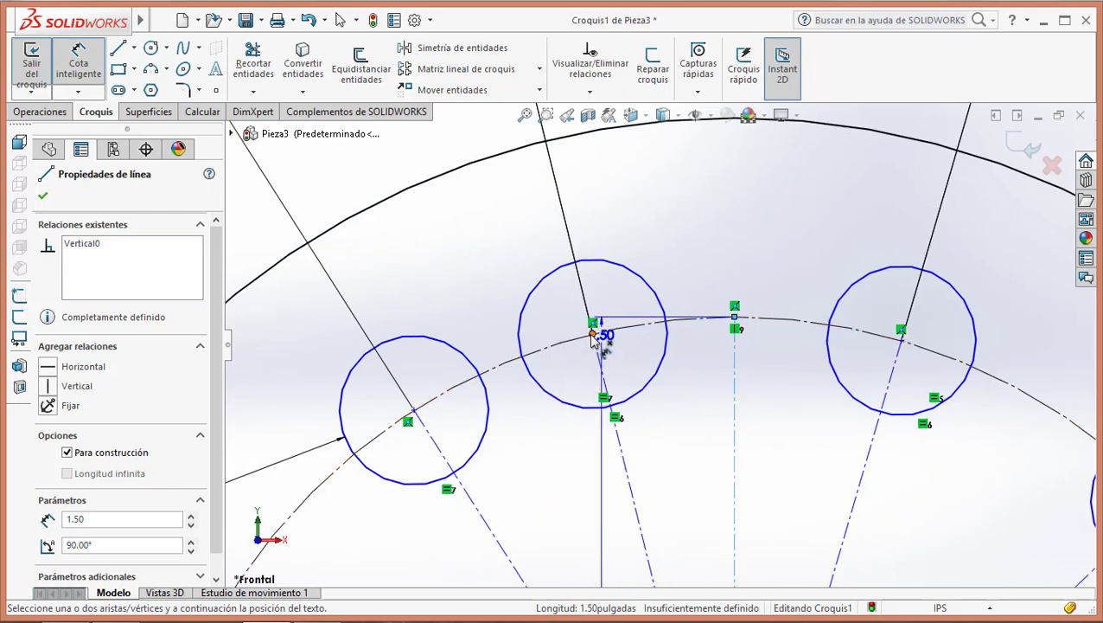
{"action": "left_click", "coordinate": [593, 336]}
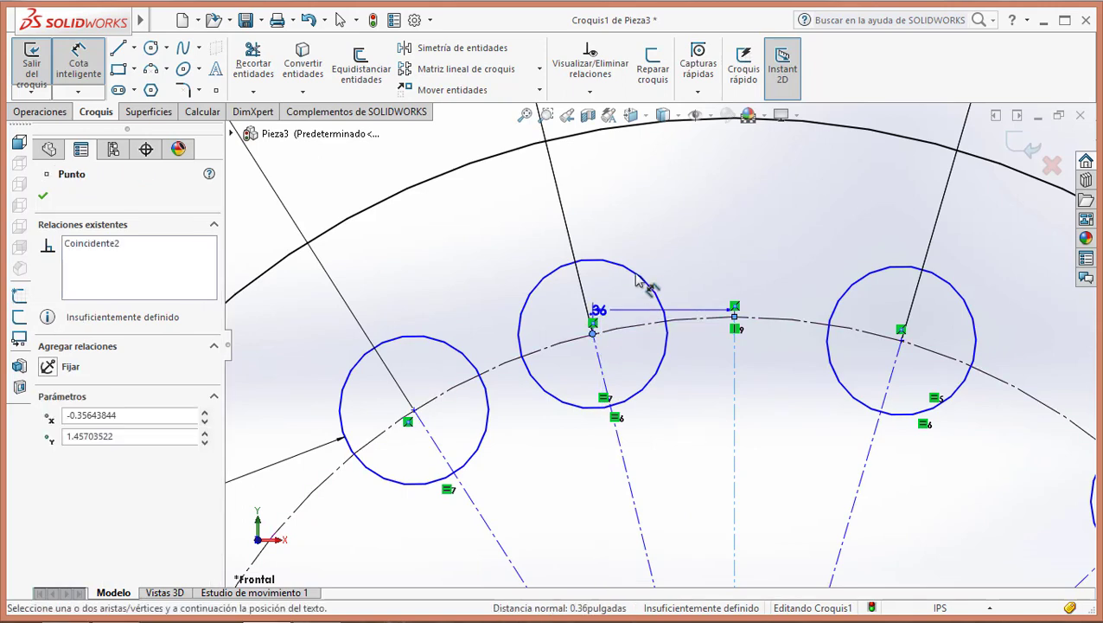
{"action": "scroll", "coordinate": [691, 218], "scroll_direction": "up", "scroll_amount": 2}
{"action": "scroll", "coordinate": [673, 217], "scroll_direction": "up", "scroll_amount": 2}
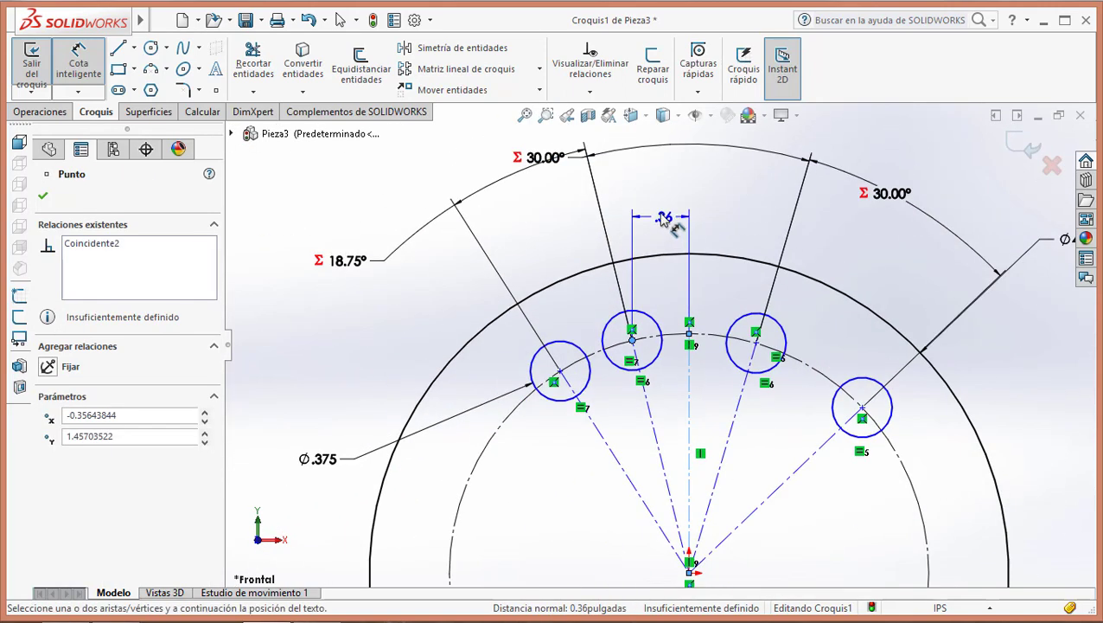
{"action": "left_click", "coordinate": [658, 216]}
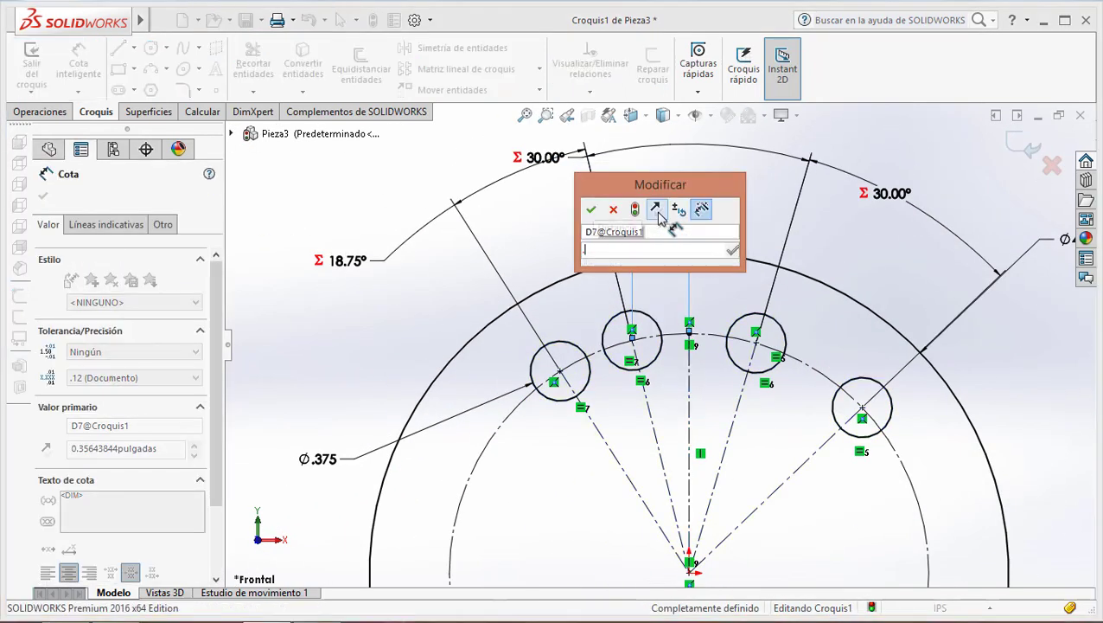
{"action": "type", "text": ".66"}
{"action": "key", "text": "Return"}
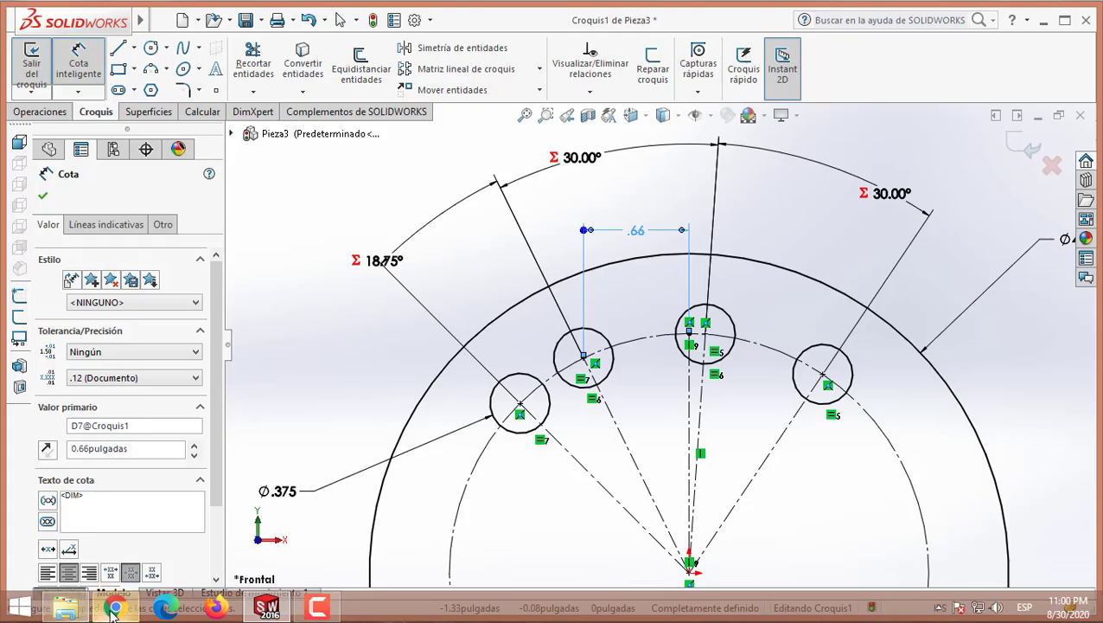
{"action": "left_click", "coordinate": [115, 608]}
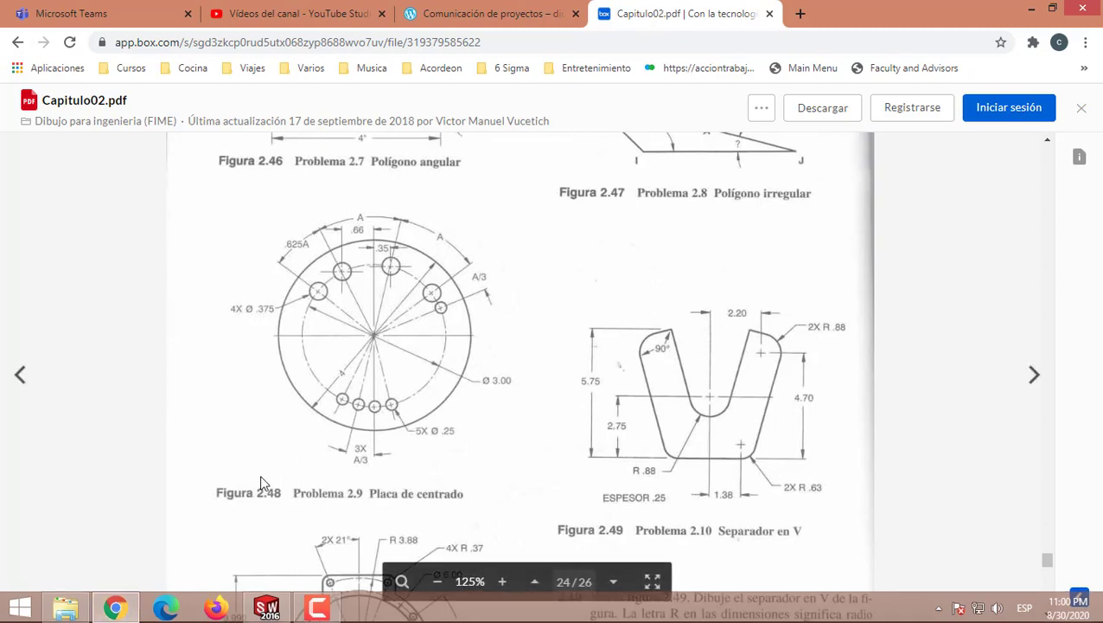
{"action": "mouse_move", "coordinate": [387, 277]}
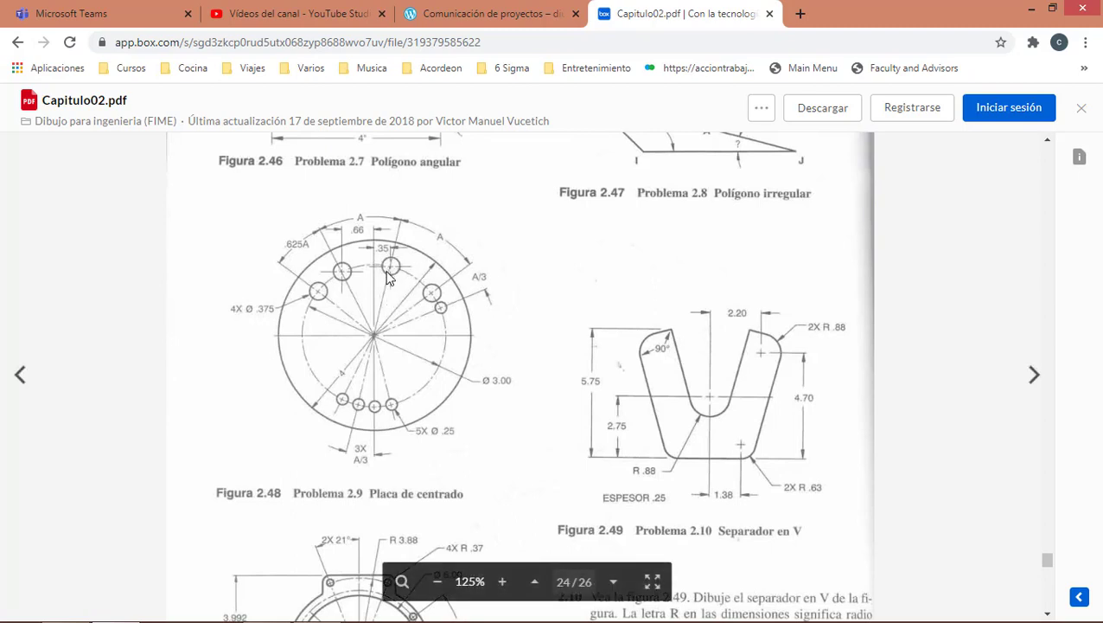
{"action": "left_click", "coordinate": [1031, 15]}
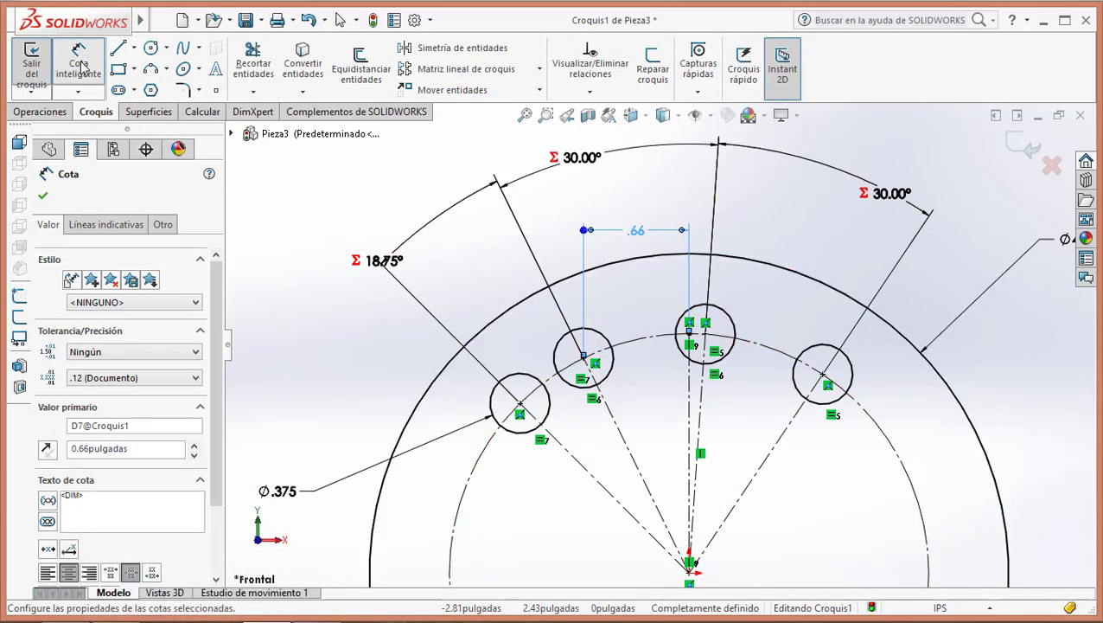
Add a .10 horizontal dimension from the vertical centerline and make it driven.
{"action": "left_click", "coordinate": [80, 68]}
{"action": "scroll", "coordinate": [692, 346], "scroll_direction": "down", "scroll_amount": 3}
{"action": "scroll", "coordinate": [688, 346], "scroll_direction": "down", "scroll_amount": 2}
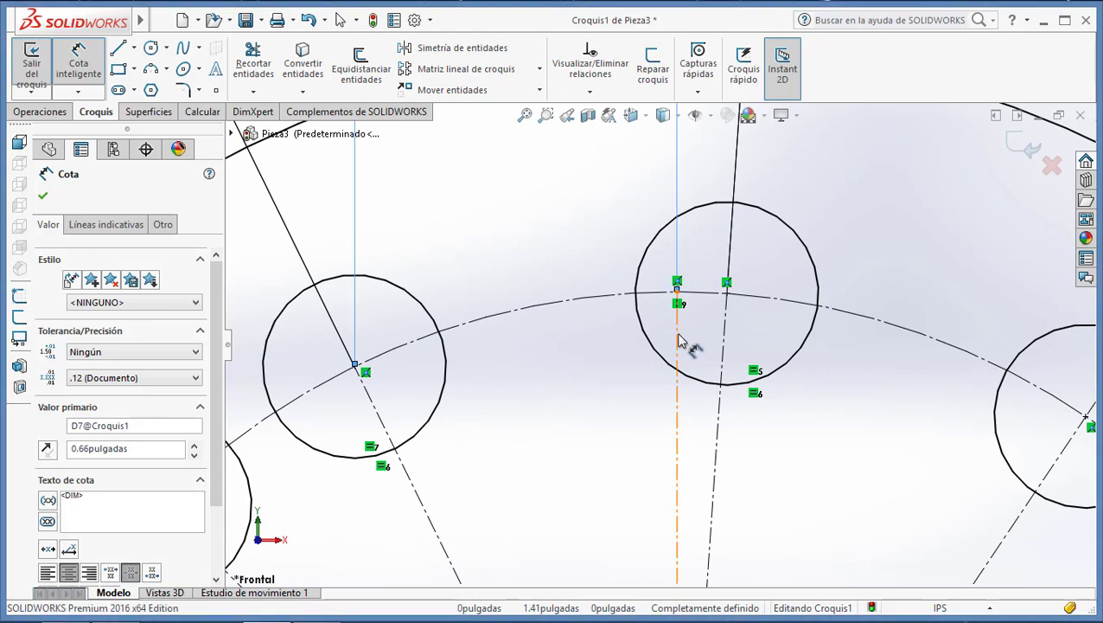
{"action": "left_click", "coordinate": [682, 344]}
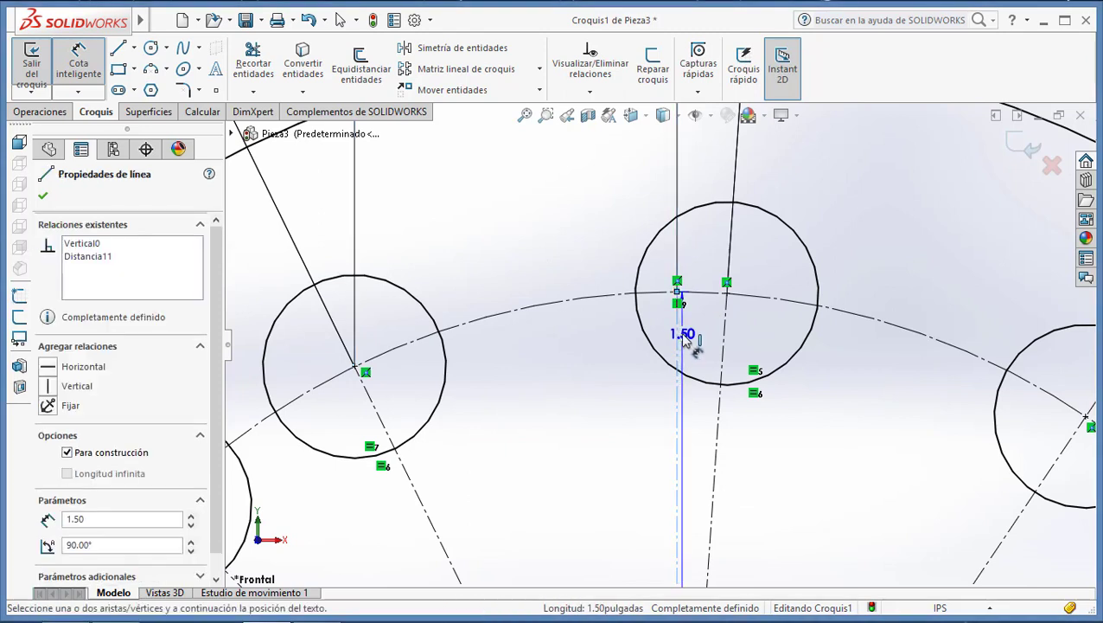
{"action": "left_click", "coordinate": [728, 294]}
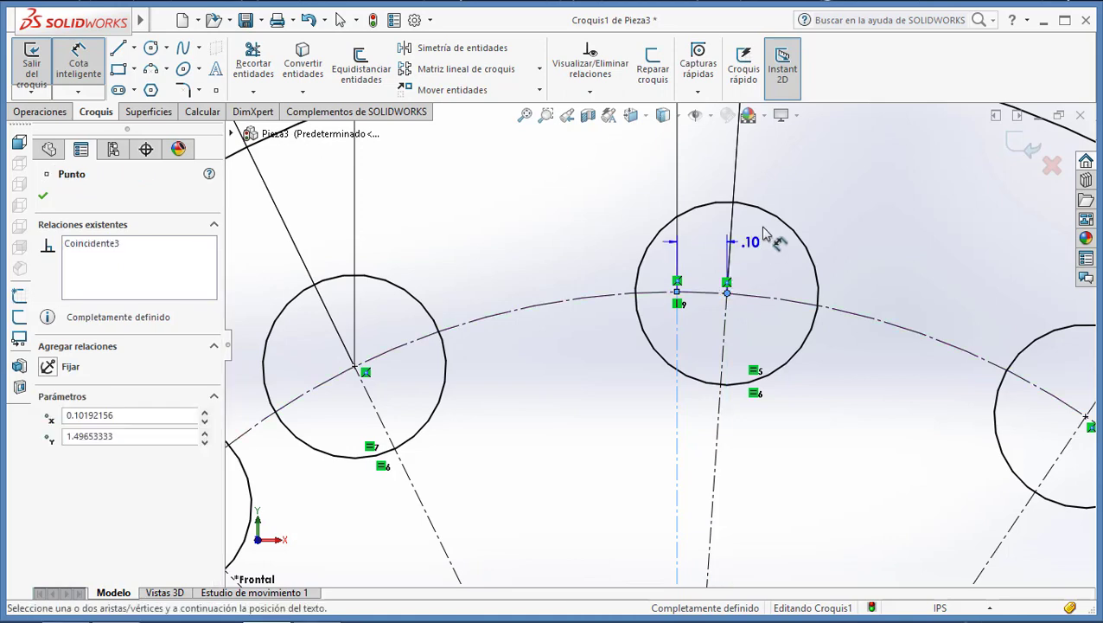
{"action": "scroll", "coordinate": [811, 197], "scroll_direction": "up", "scroll_amount": 5}
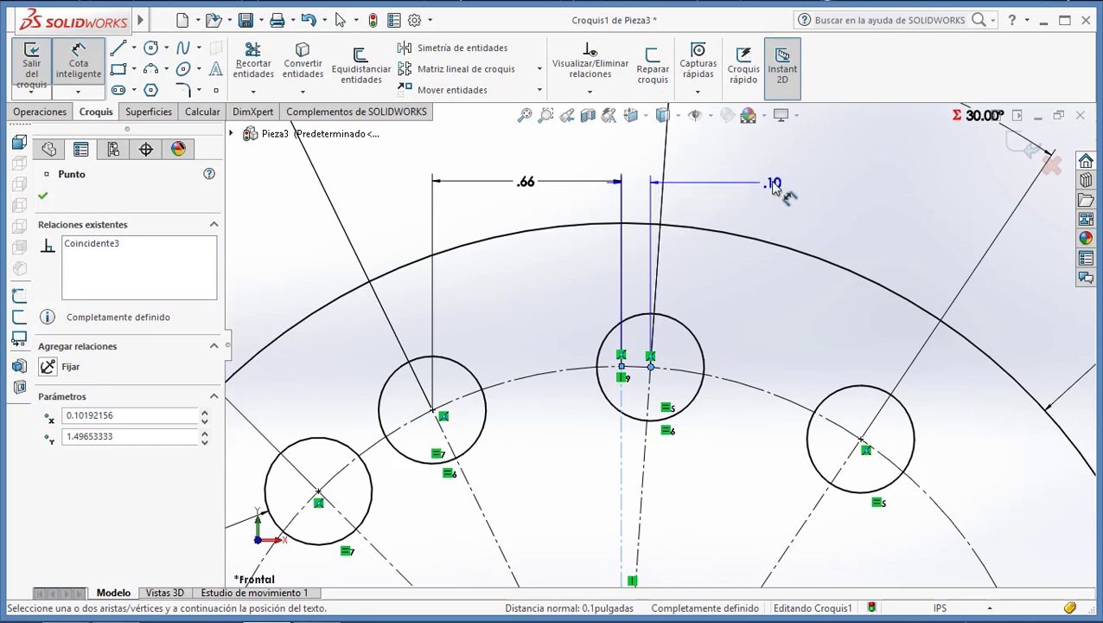
{"action": "left_click", "coordinate": [773, 184]}
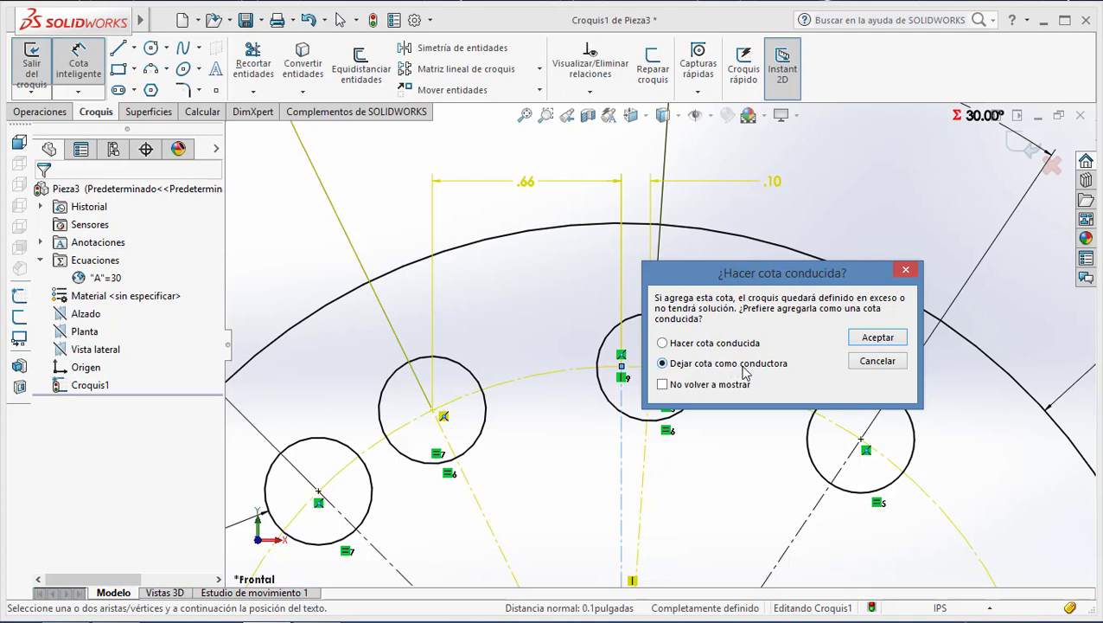
{"action": "left_click", "coordinate": [696, 343]}
{"action": "left_click", "coordinate": [874, 338]}
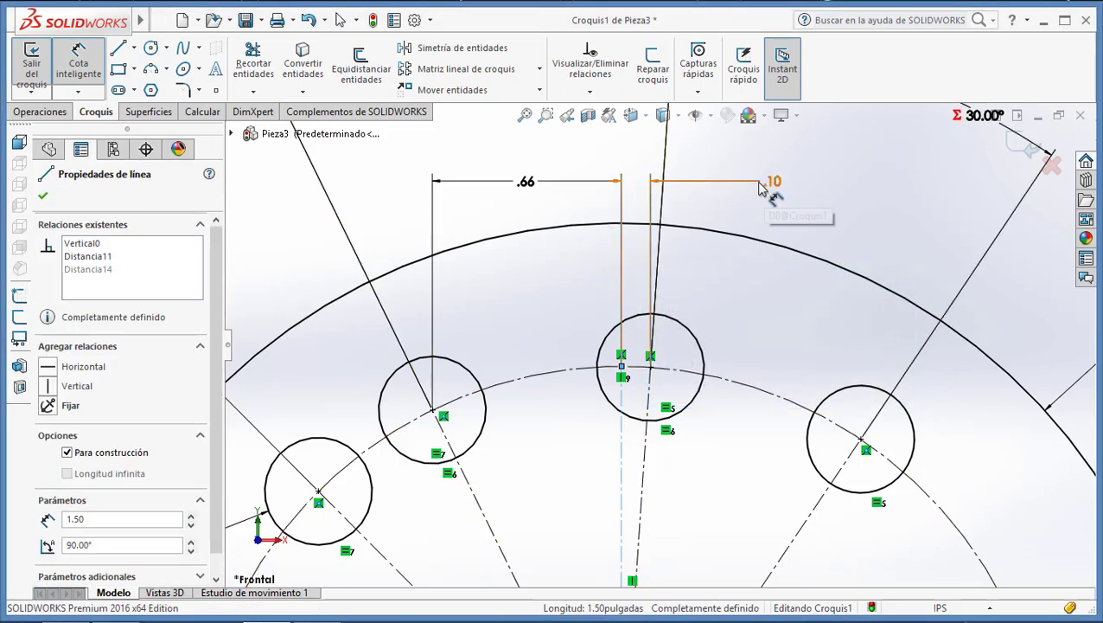
Exit Croquis1, keeping its changes.
{"action": "scroll", "coordinate": [675, 285], "scroll_direction": "up", "scroll_amount": 2}
{"action": "scroll", "coordinate": [675, 285], "scroll_direction": "up", "scroll_amount": 2}
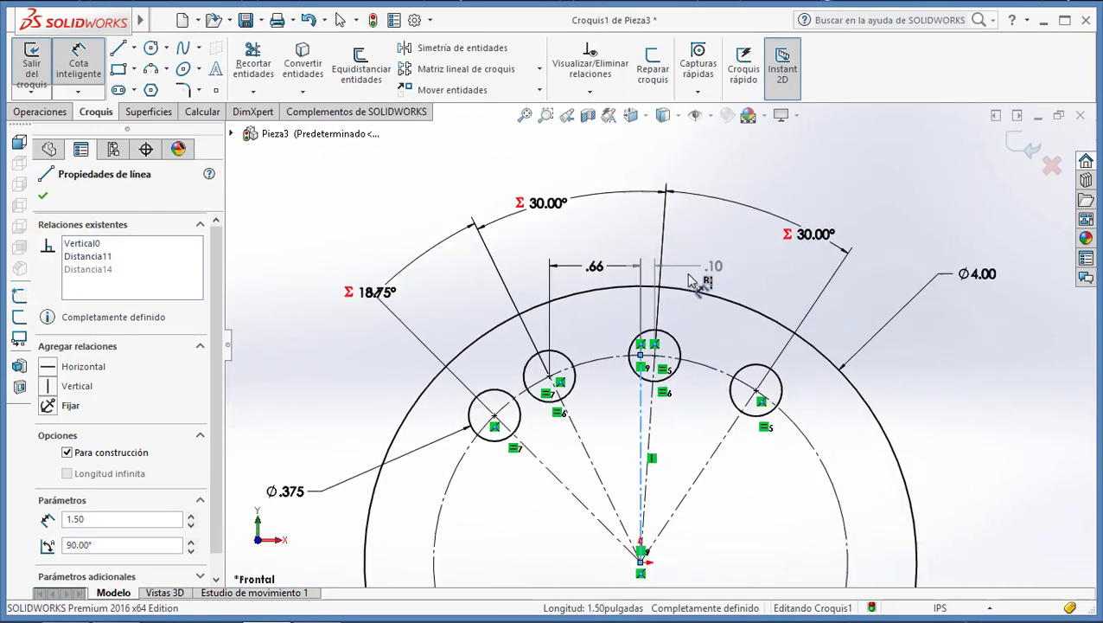
{"action": "scroll", "coordinate": [666, 276], "scroll_direction": "down", "scroll_amount": 2}
{"action": "scroll", "coordinate": [666, 277], "scroll_direction": "down", "scroll_amount": 2}
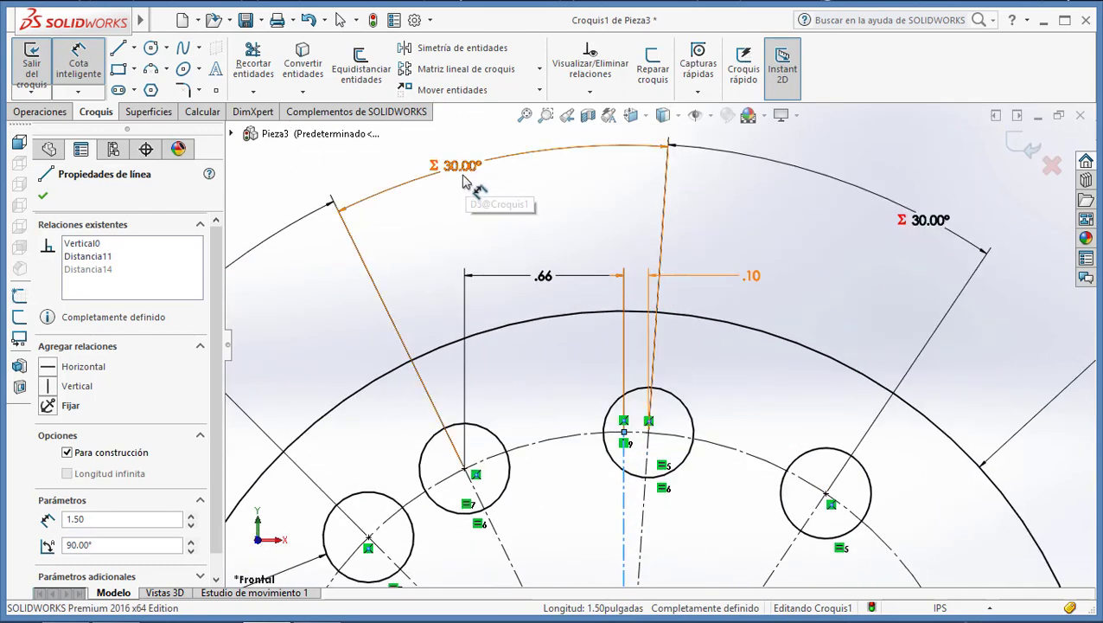
{"action": "left_click", "coordinate": [31, 65]}
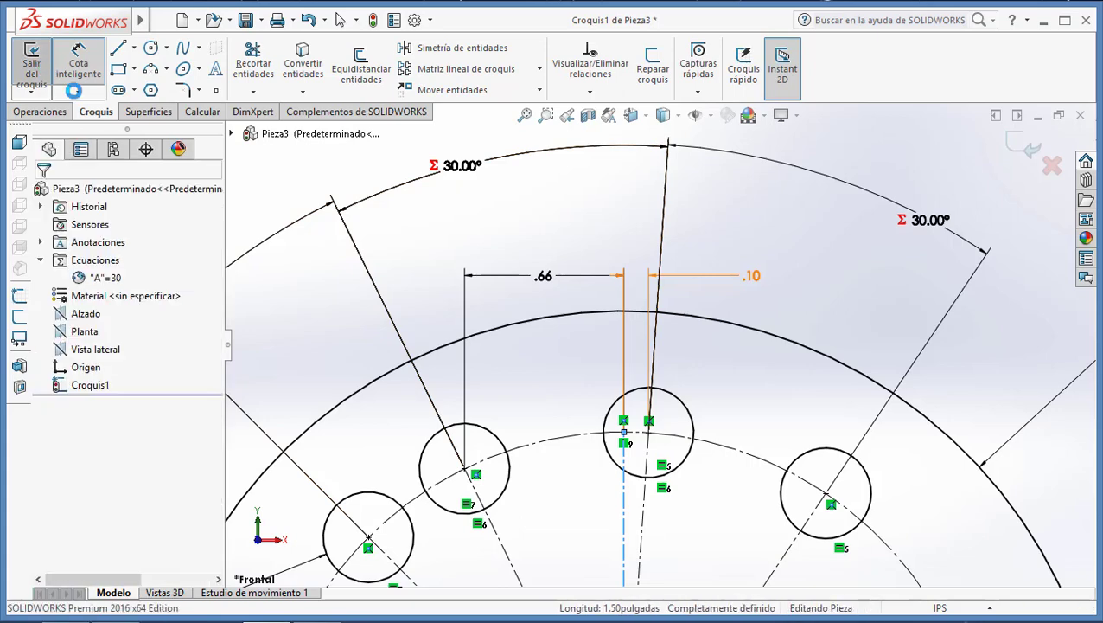
Reopen Croquis1 for editing.
{"action": "left_click", "coordinate": [371, 381]}
{"action": "left_click", "coordinate": [418, 313]}
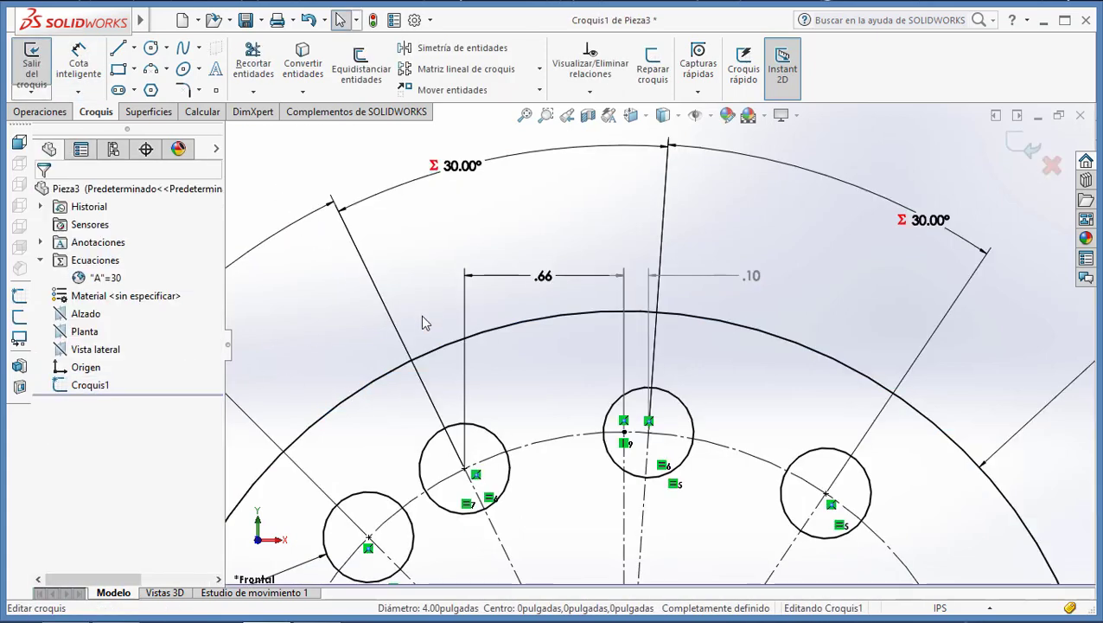
{"action": "scroll", "coordinate": [379, 335], "scroll_direction": "down", "scroll_amount": 2}
{"action": "scroll", "coordinate": [418, 373], "scroll_direction": "up", "scroll_amount": 2}
{"action": "scroll", "coordinate": [407, 379], "scroll_direction": "up", "scroll_amount": 1}
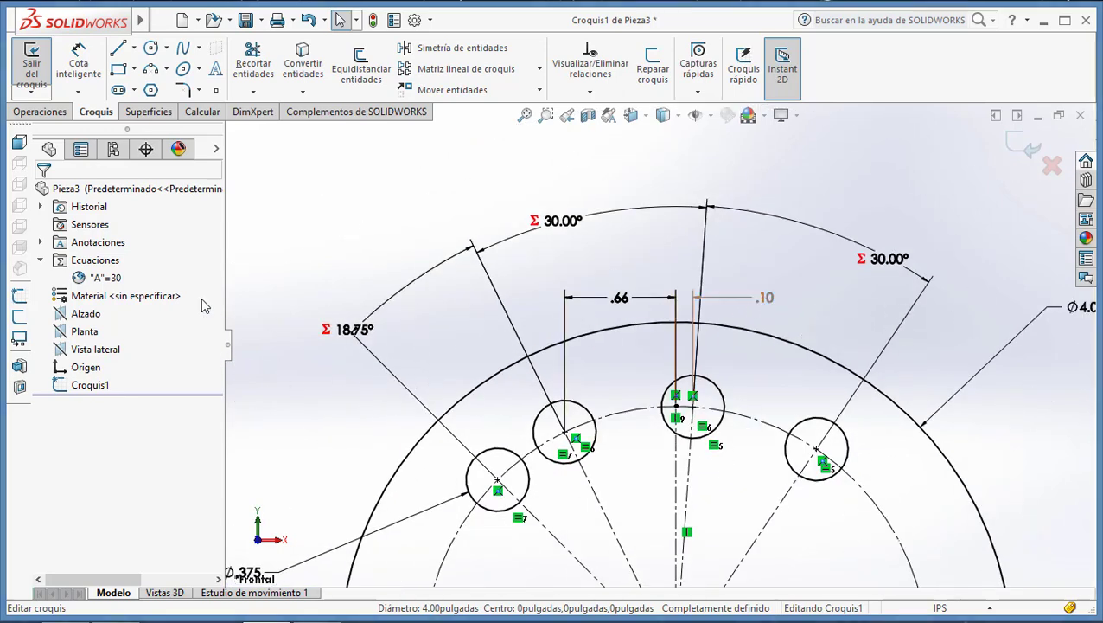
Change global variable A to 25 in Administrar ecuaciones and accept.
{"action": "left_click", "coordinate": [111, 264]}
{"action": "double_click", "coordinate": [111, 265]}
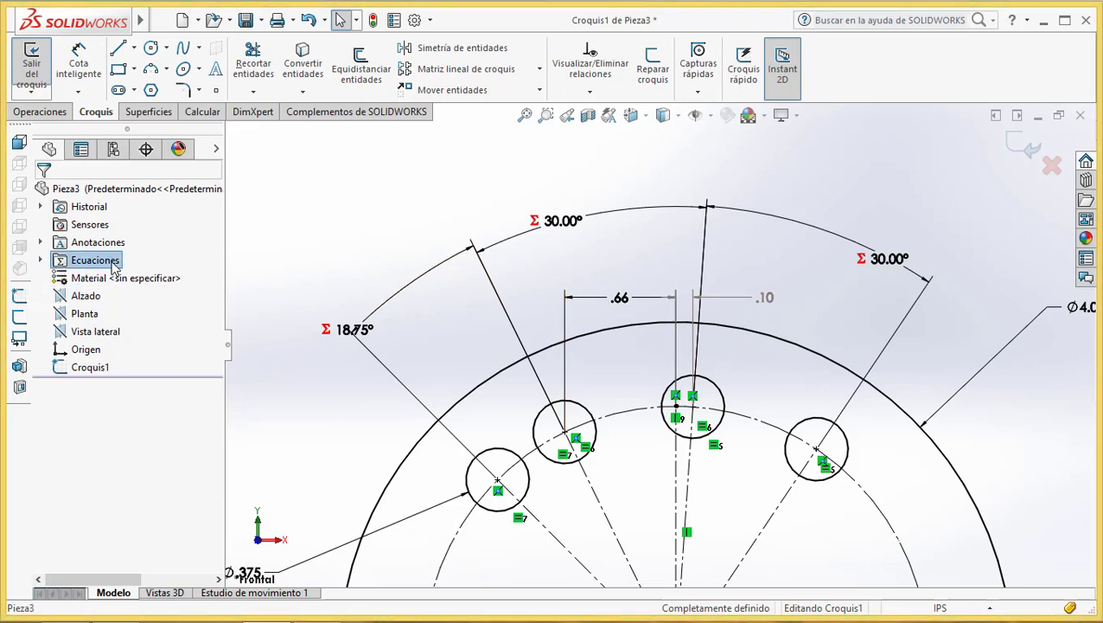
{"action": "right_click", "coordinate": [115, 264]}
{"action": "left_click", "coordinate": [153, 270]}
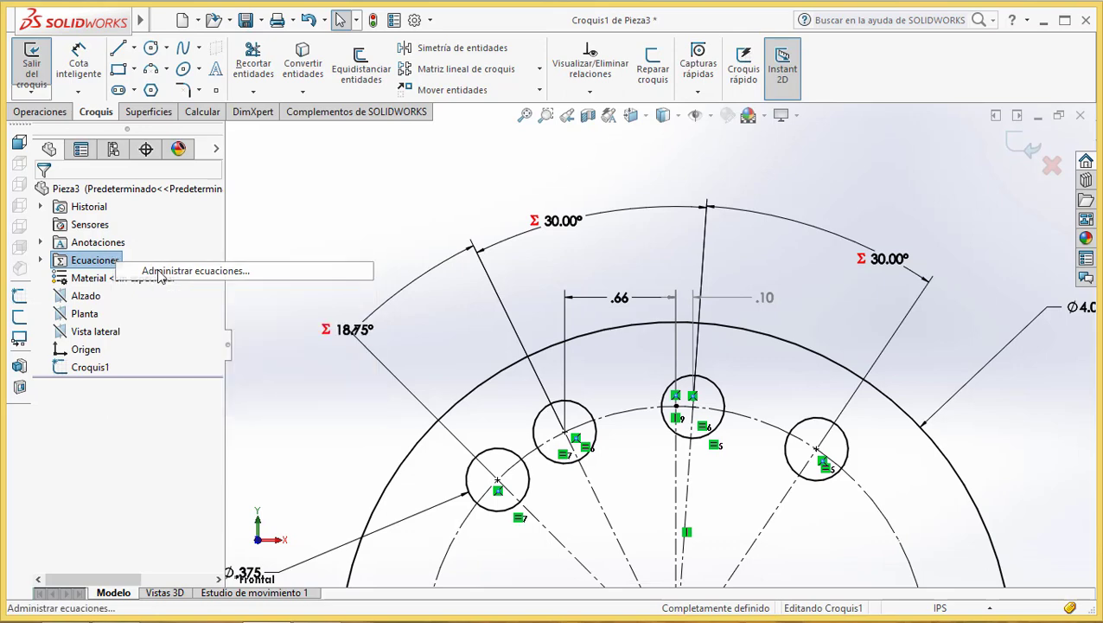
{"action": "left_click", "coordinate": [386, 278]}
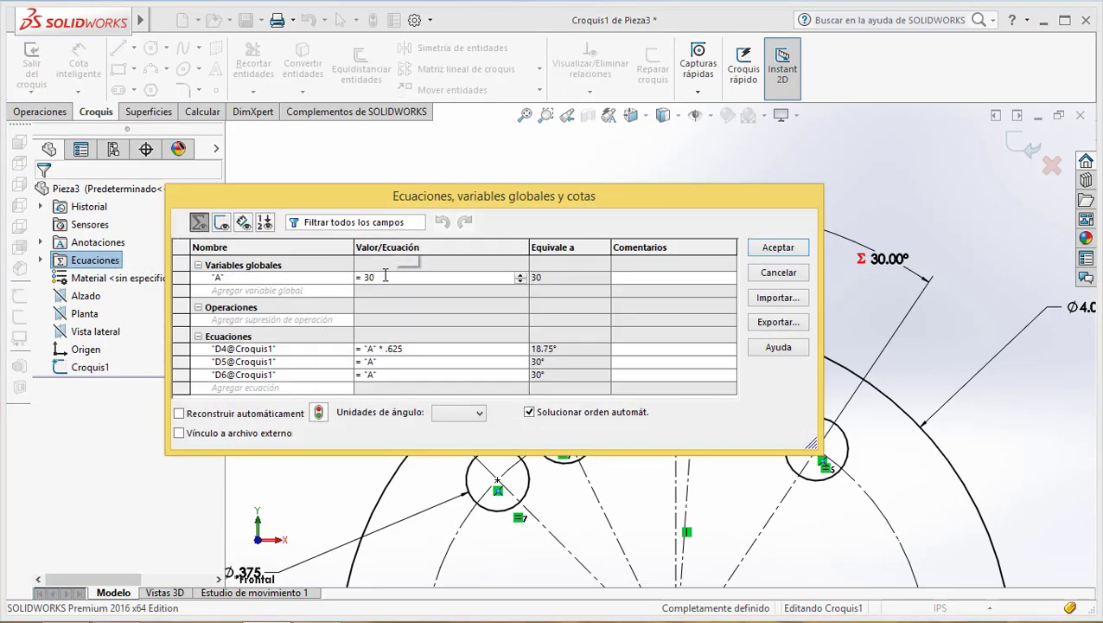
{"action": "key", "text": "BackSpace"}
{"action": "key", "text": "BackSpace"}
{"action": "type", "text": "2"}
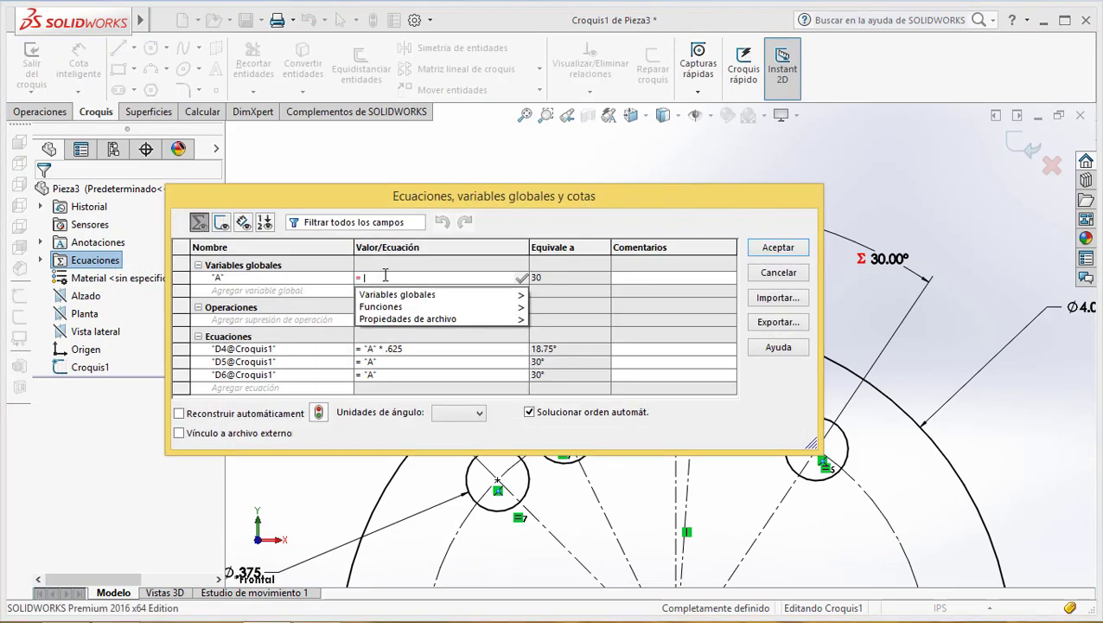
{"action": "type", "text": "5"}
{"action": "key", "text": "Tab"}
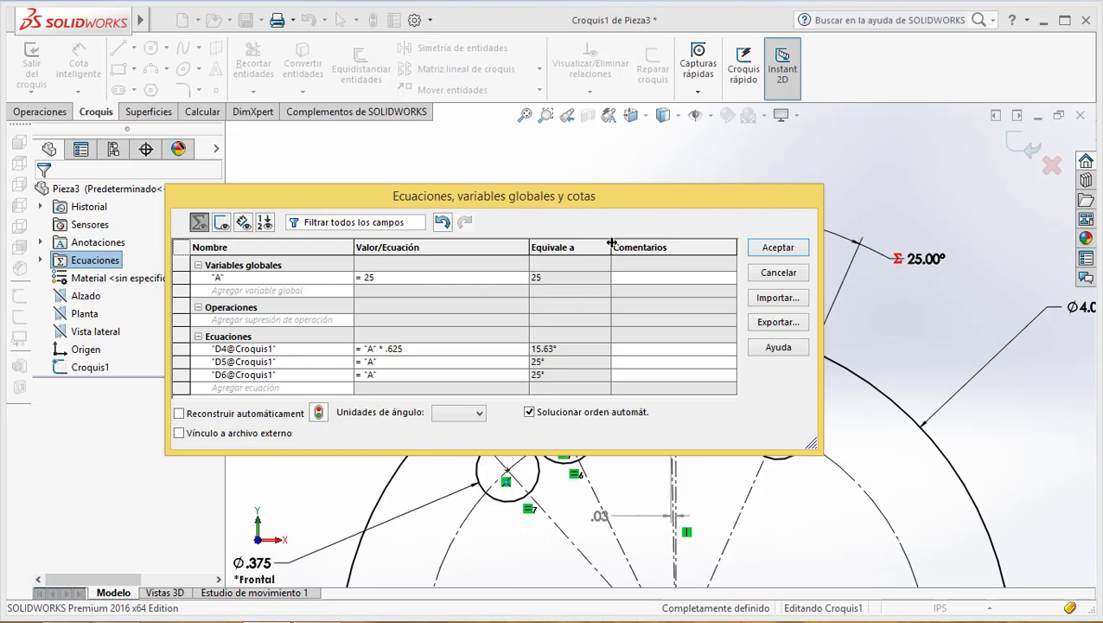
{"action": "left_click_drag", "start_coordinate": [666, 208], "coordinate": [415, 190]}
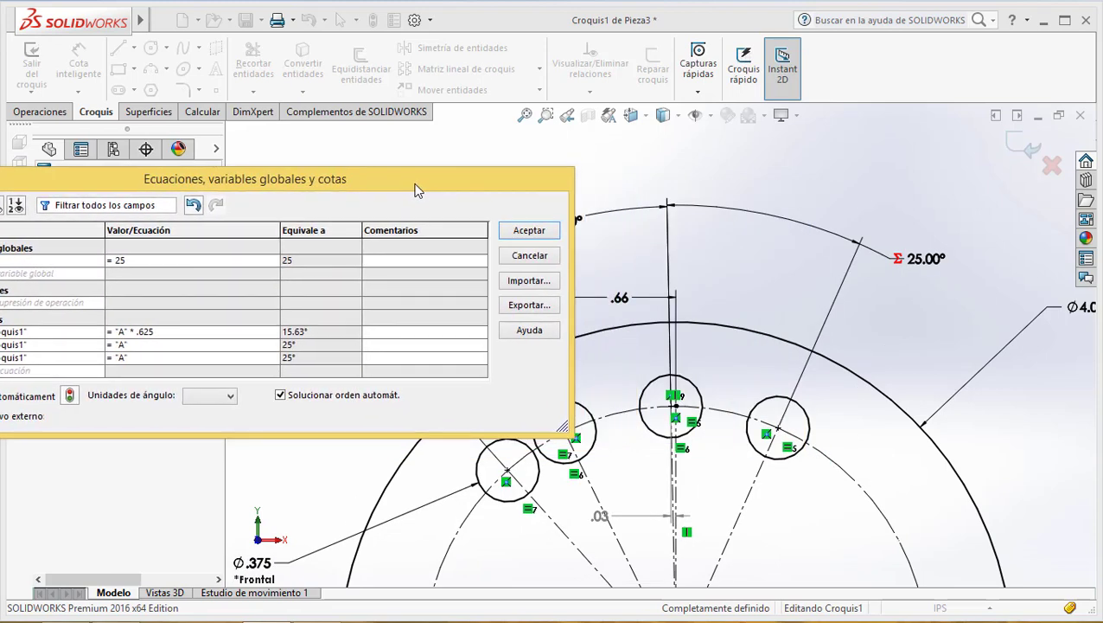
{"action": "left_click", "coordinate": [506, 231]}
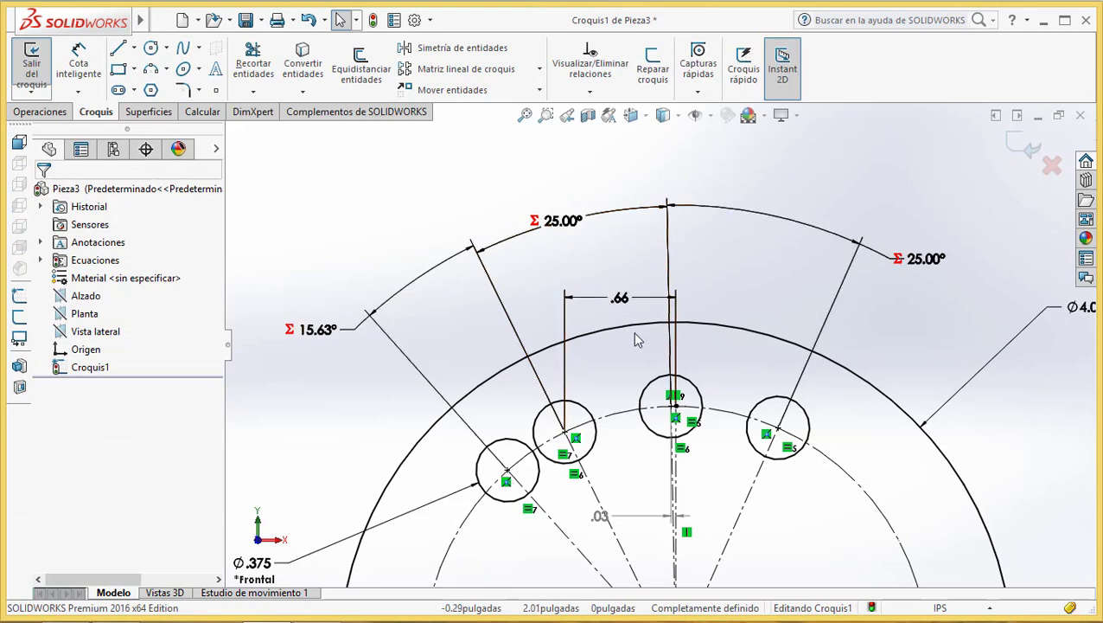
Move the .03 dimension up to a clearer spot in the sketch.
{"action": "scroll", "coordinate": [671, 364], "scroll_direction": "down", "scroll_amount": 4}
{"action": "scroll", "coordinate": [699, 333], "scroll_direction": "down", "scroll_amount": 2}
{"action": "scroll", "coordinate": [714, 313], "scroll_direction": "up", "scroll_amount": 3}
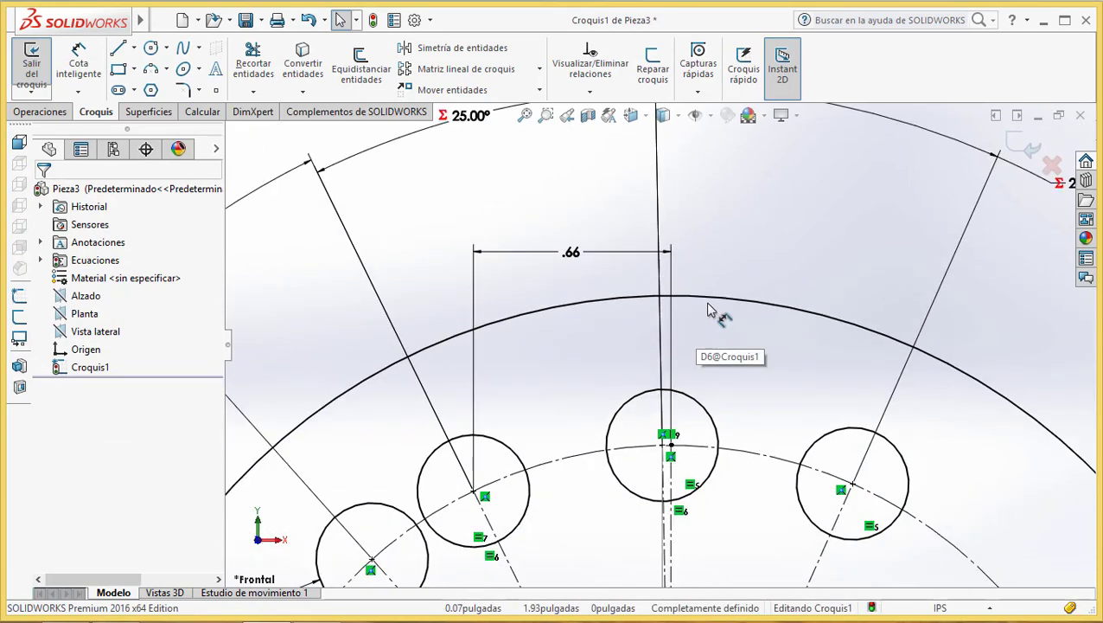
{"action": "scroll", "coordinate": [715, 313], "scroll_direction": "up", "scroll_amount": 2}
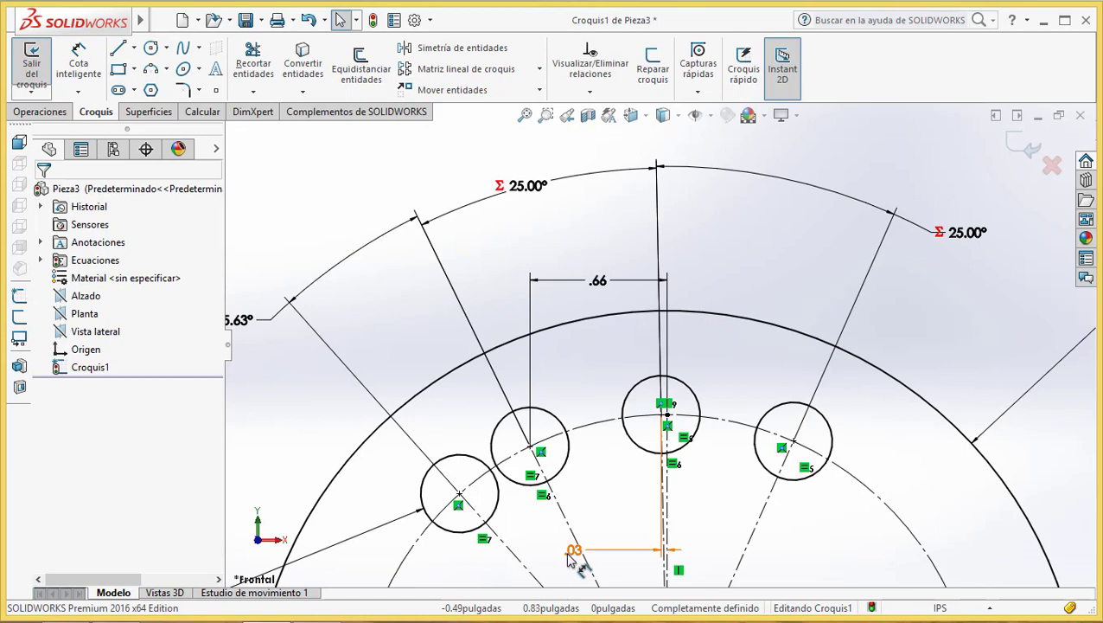
{"action": "mouse_move", "coordinate": [572, 551]}
{"action": "left_mouse_down"}
{"action": "mouse_move", "coordinate": [740, 348]}
{"action": "mouse_move", "coordinate": [757, 277]}
{"action": "left_mouse_up"}
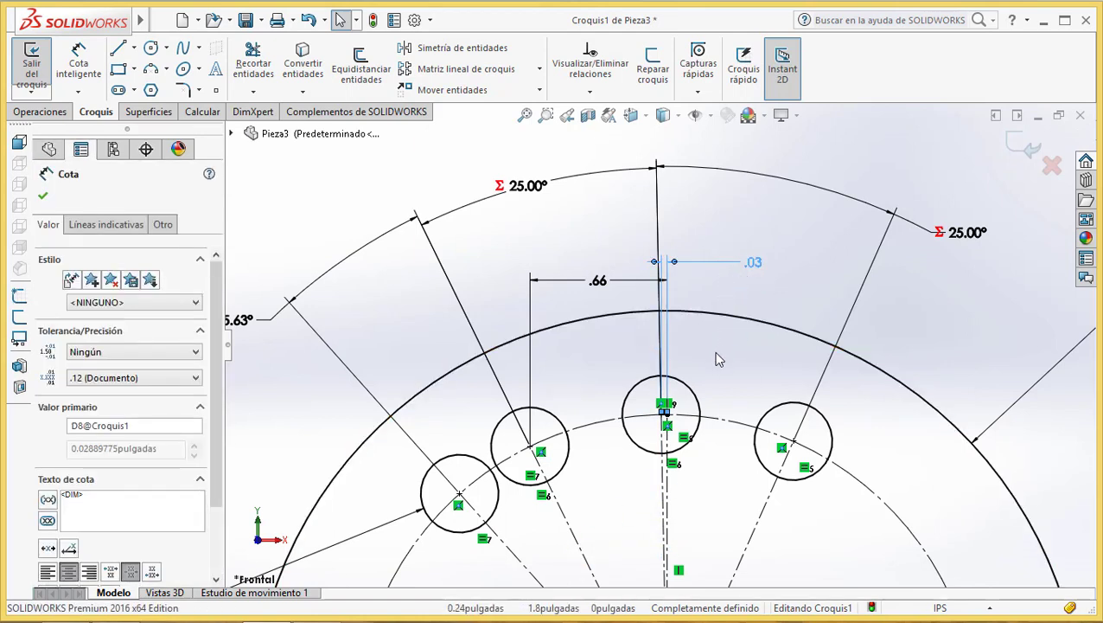
Exit Croquis1 to rebuild, then reopen it and select the equations folder.
{"action": "left_click", "coordinate": [372, 22]}
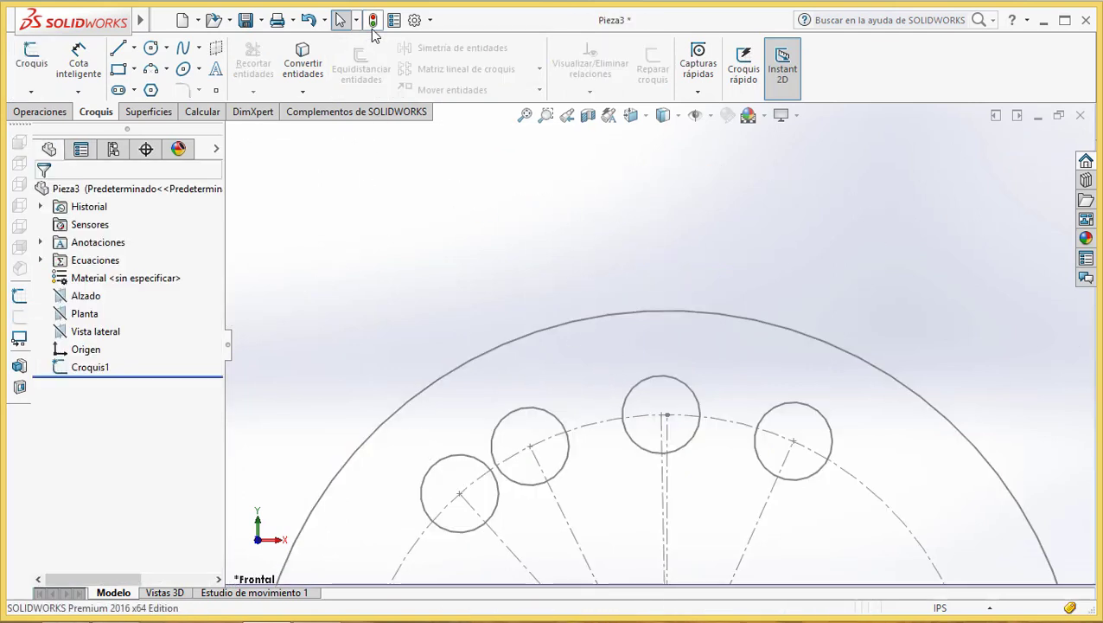
{"action": "left_click", "coordinate": [90, 367]}
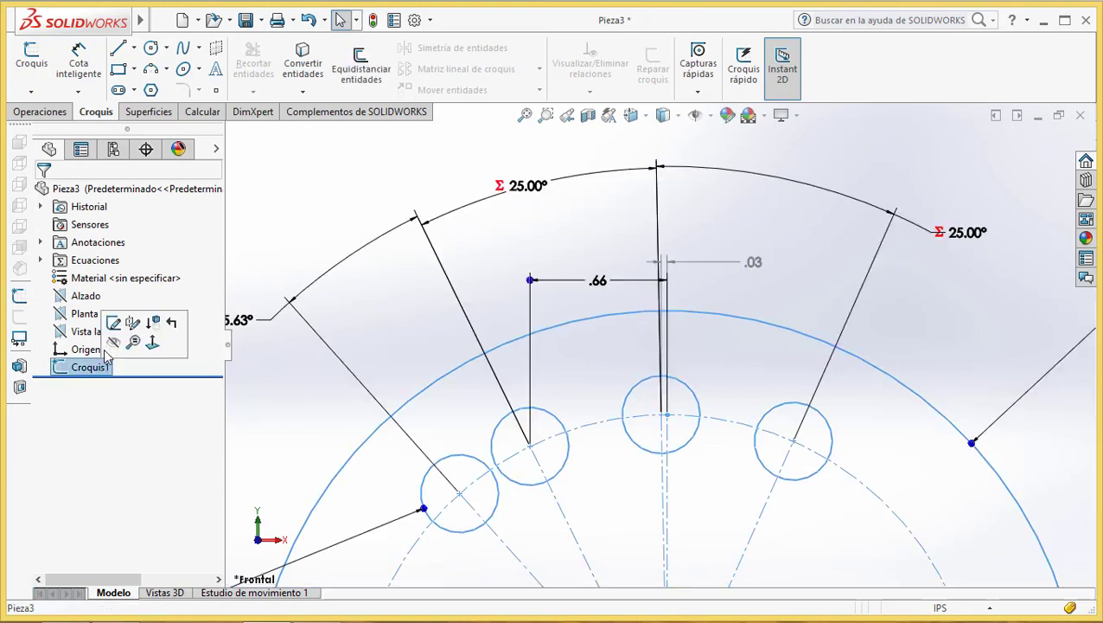
{"action": "left_click", "coordinate": [117, 322]}
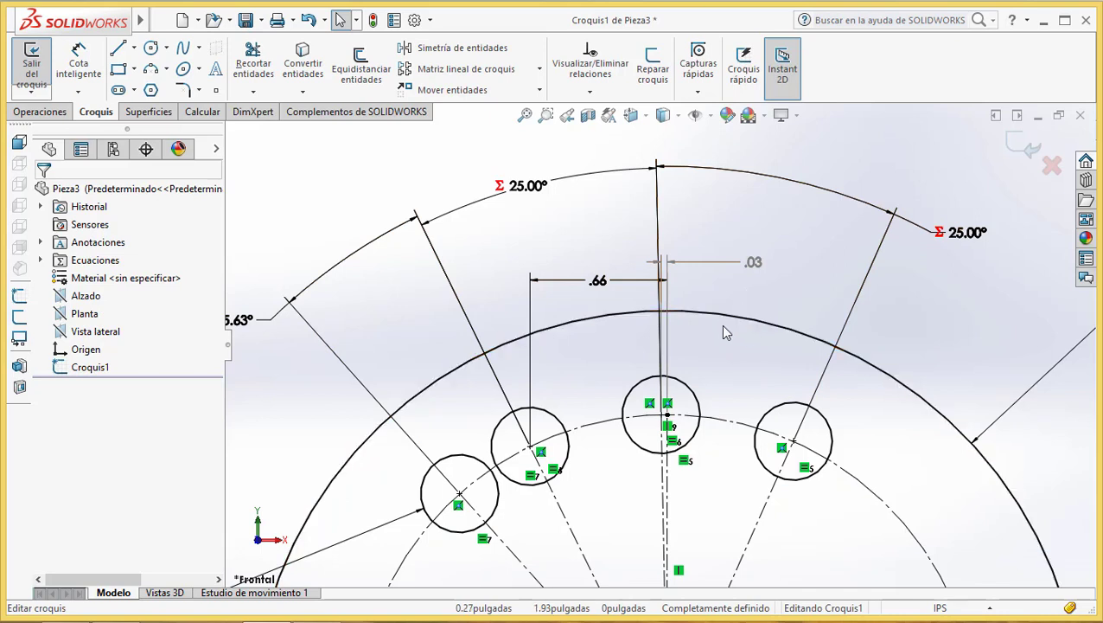
{"action": "left_click", "coordinate": [95, 259]}
Change the A=25 equation to A=35 in the equations manager and accept.
{"action": "left_click", "coordinate": [40, 259]}
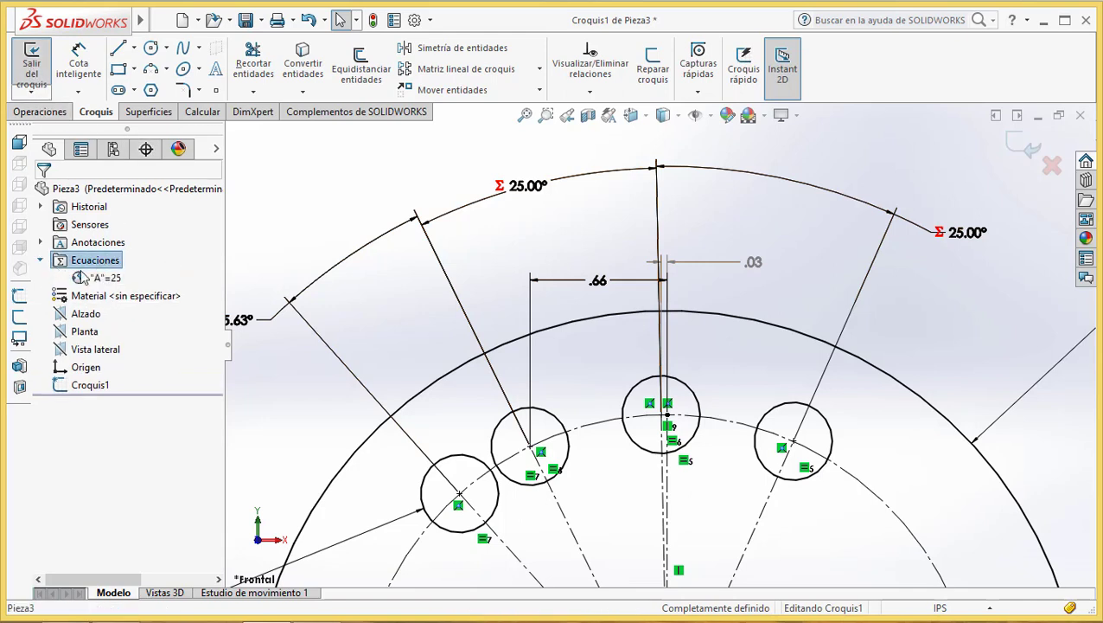
{"action": "left_click", "coordinate": [110, 278]}
{"action": "right_click", "coordinate": [117, 277]}
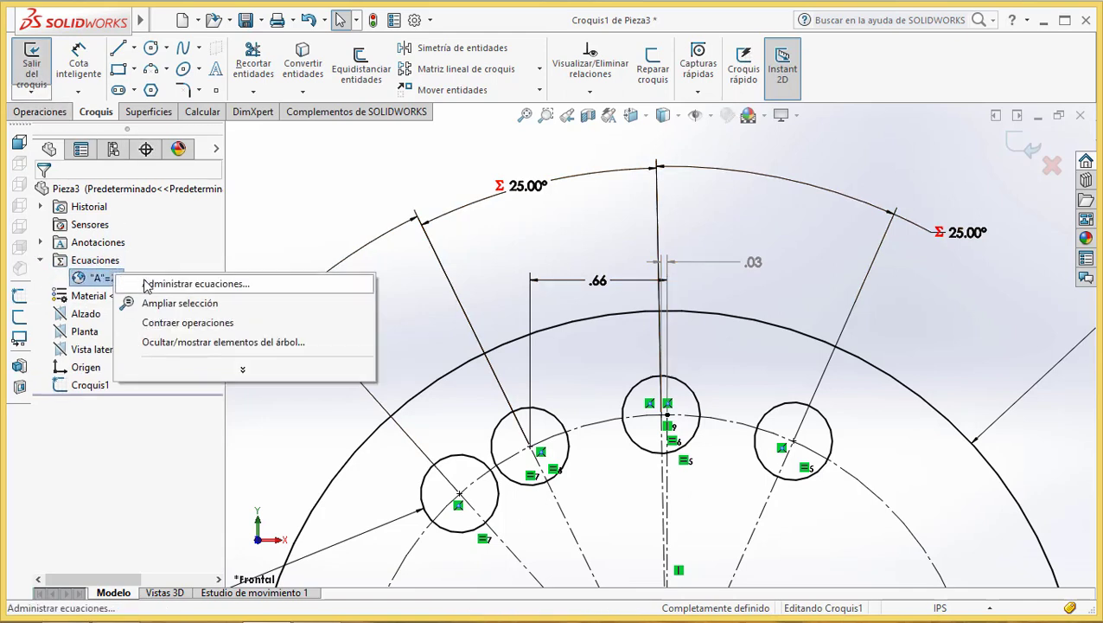
{"action": "left_click", "coordinate": [138, 282]}
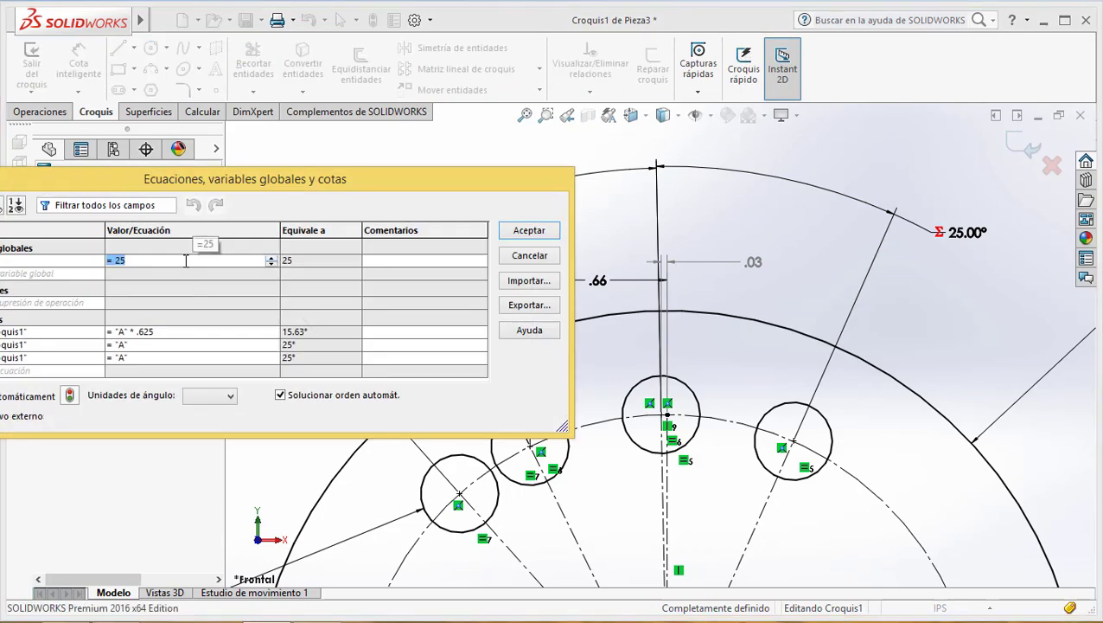
{"action": "left_click", "coordinate": [185, 260]}
{"action": "key", "text": "BackSpace"}
{"action": "key", "text": "BackSpace"}
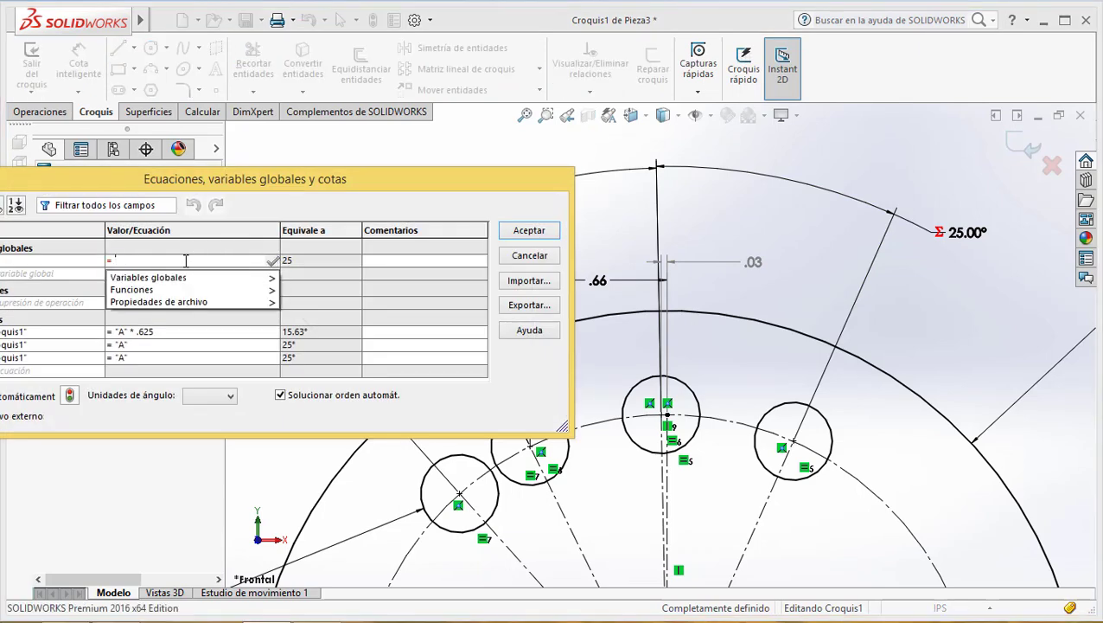
{"action": "type", "text": "35"}
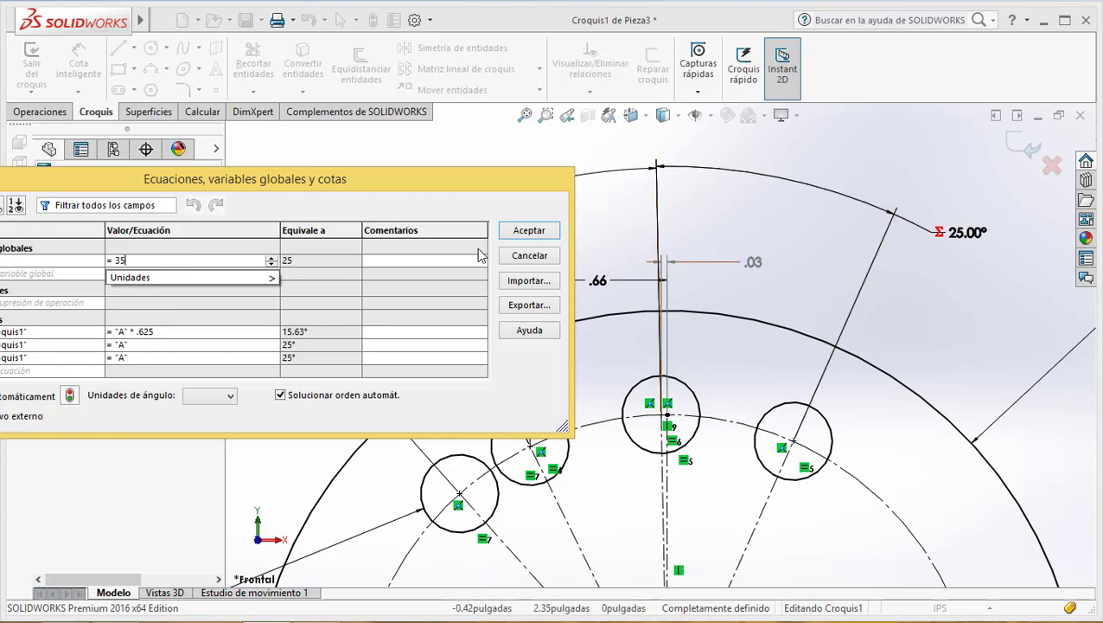
{"action": "left_click", "coordinate": [152, 402]}
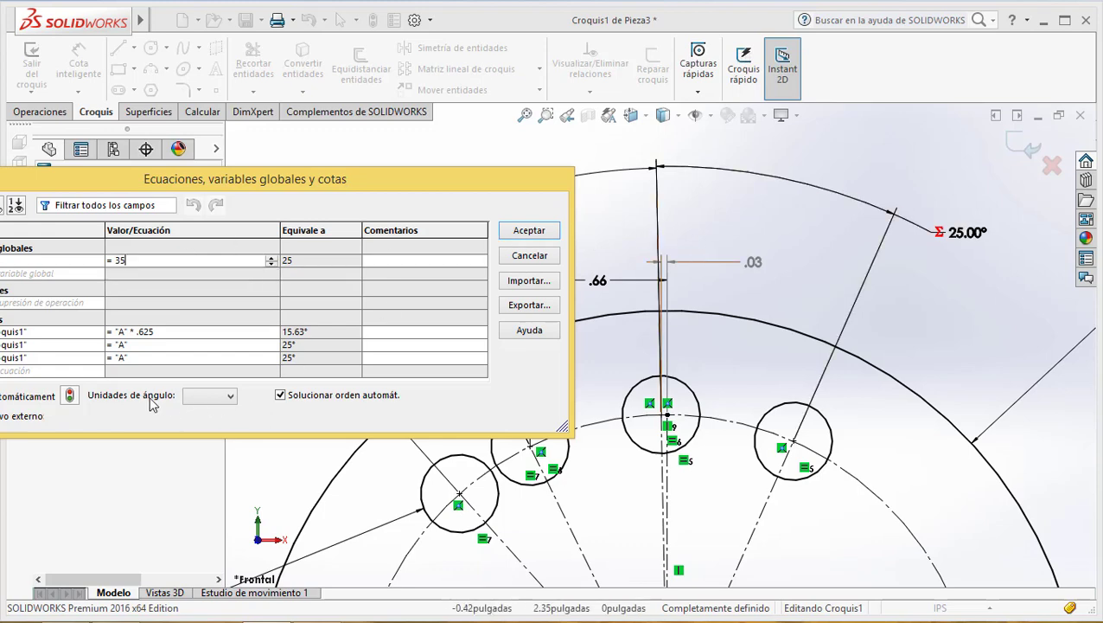
{"action": "left_click", "coordinate": [525, 235]}
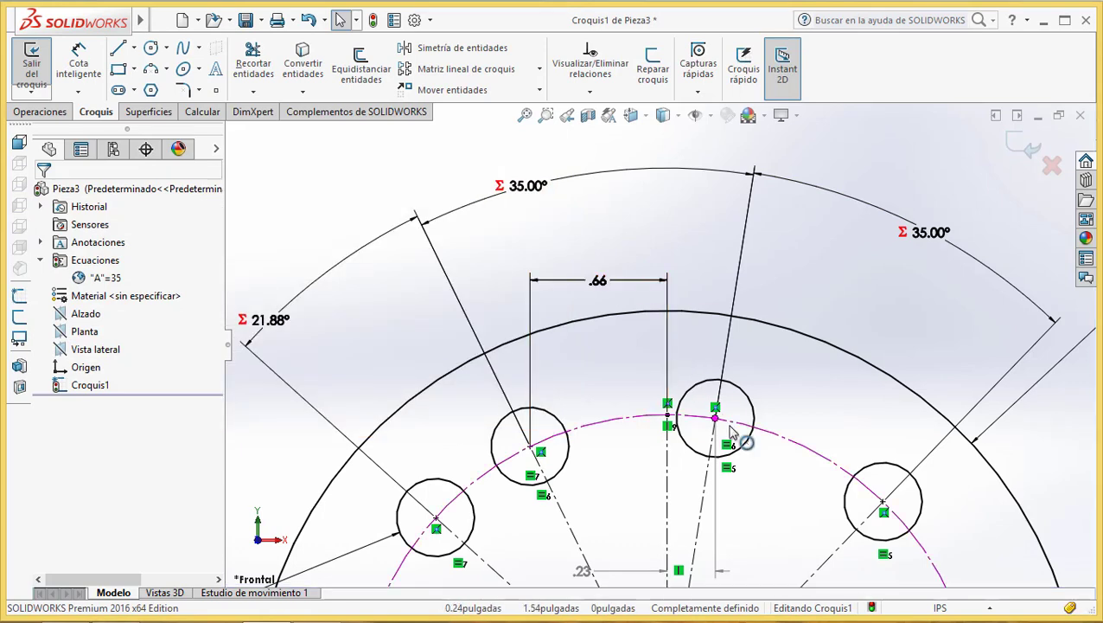
Move the .23 dimension above the holes, then exit and re-edit Croquis1.
{"action": "left_click_drag", "start_coordinate": [581, 584], "coordinate": [828, 293]}
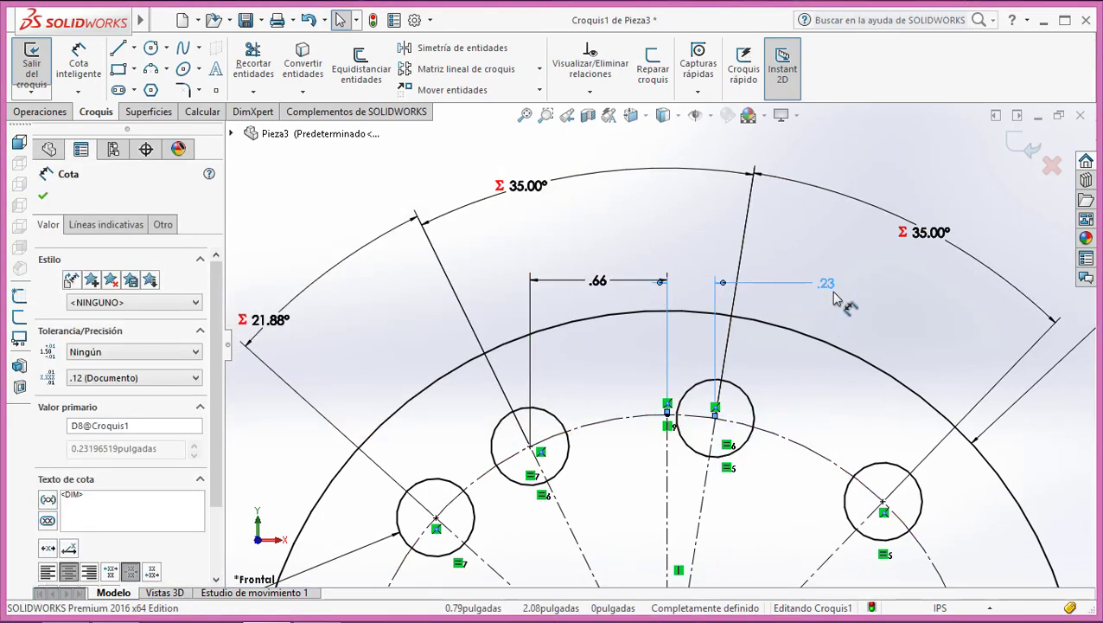
{"action": "left_click", "coordinate": [31, 65]}
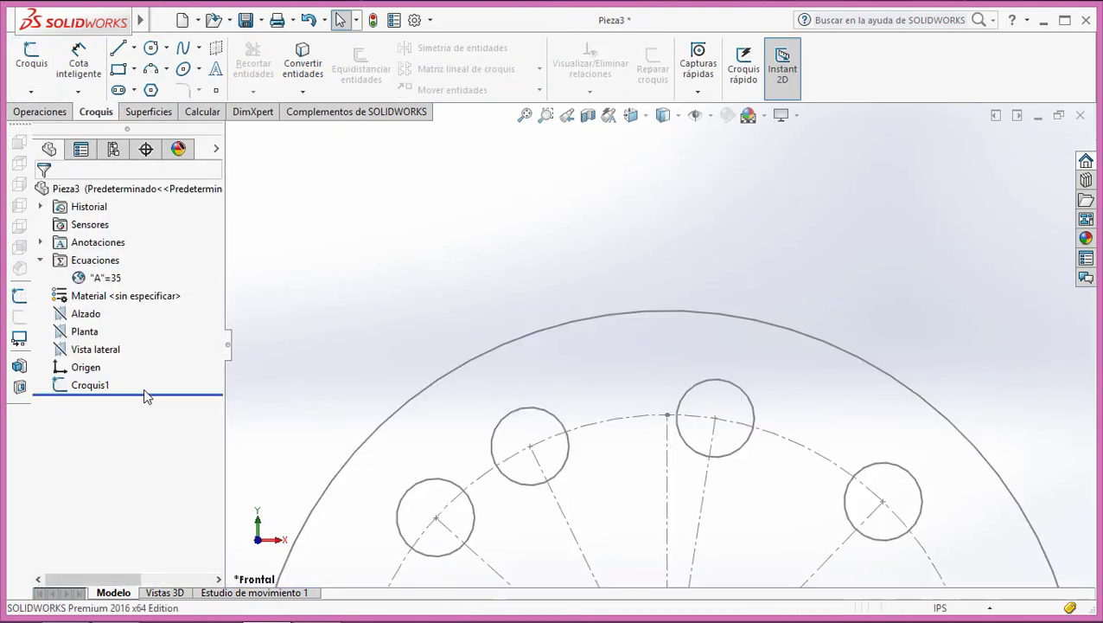
{"action": "right_click", "coordinate": [106, 385]}
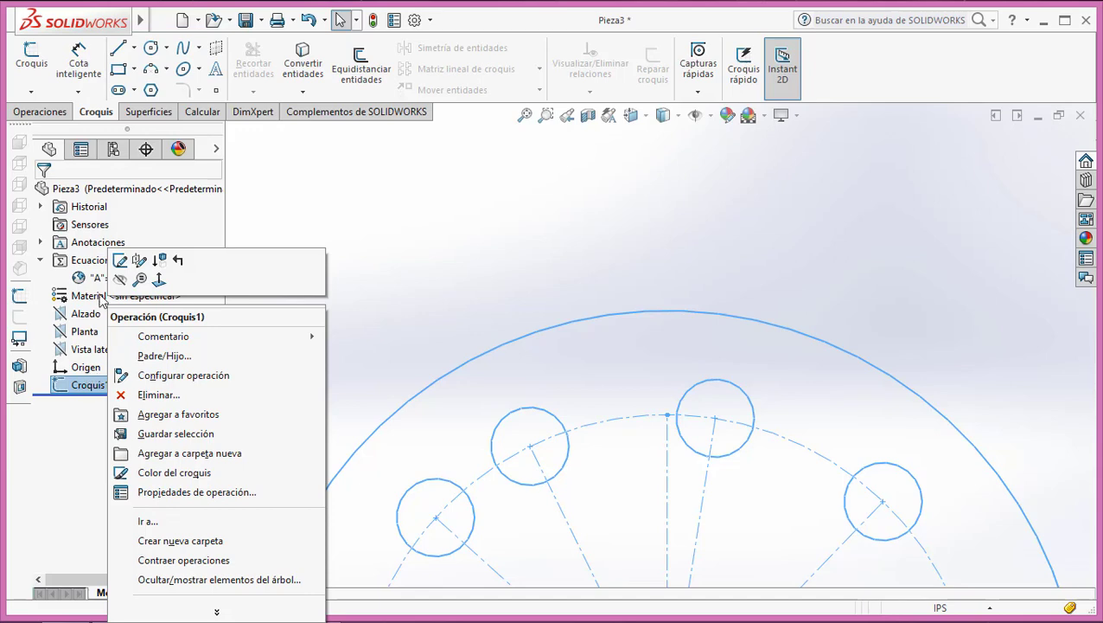
{"action": "left_click", "coordinate": [120, 261]}
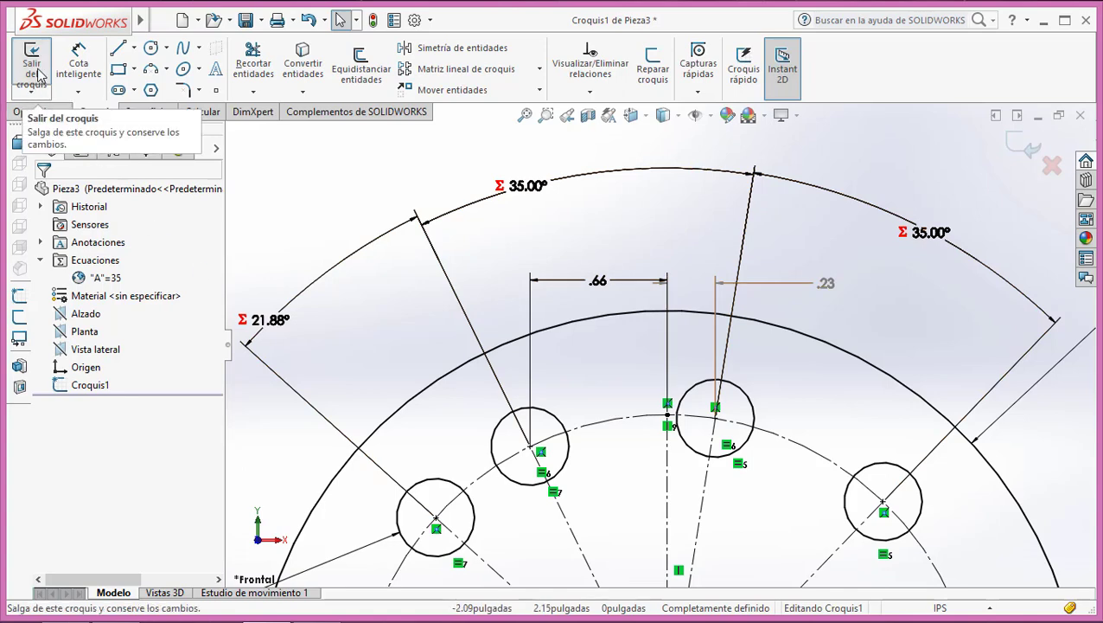
Zoom around the sketch to confirm the Σ35.00° angles and Completamente definido status.
{"action": "scroll", "coordinate": [786, 390], "scroll_direction": "up", "scroll_amount": 2}
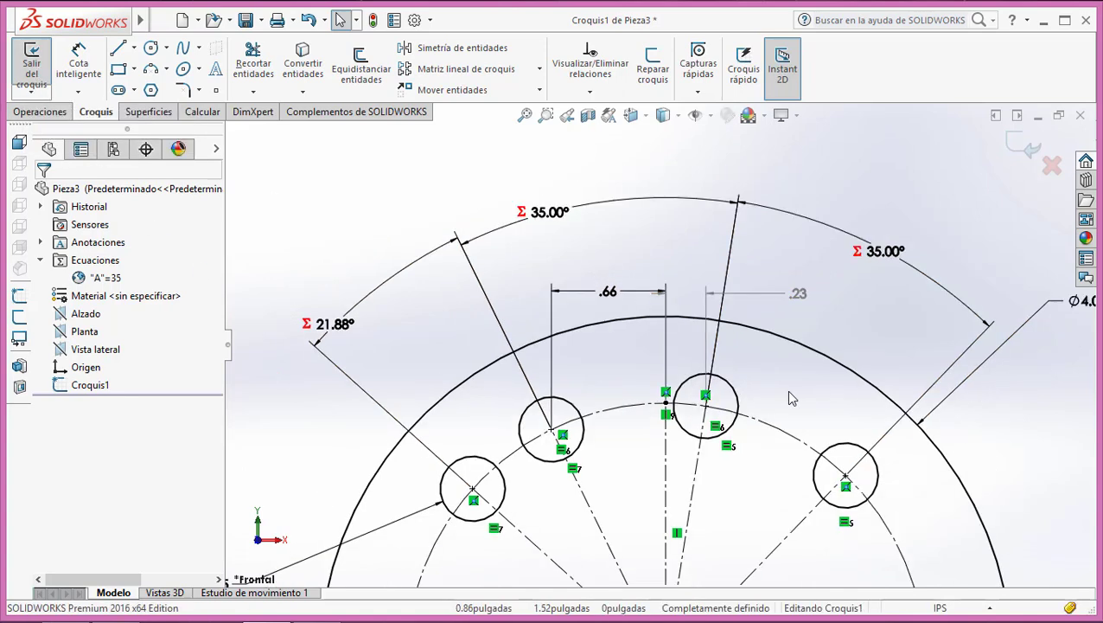
{"action": "scroll", "coordinate": [799, 413], "scroll_direction": "up", "scroll_amount": 3}
{"action": "scroll", "coordinate": [735, 413], "scroll_direction": "down", "scroll_amount": 2}
{"action": "scroll", "coordinate": [735, 406], "scroll_direction": "down", "scroll_amount": 1}
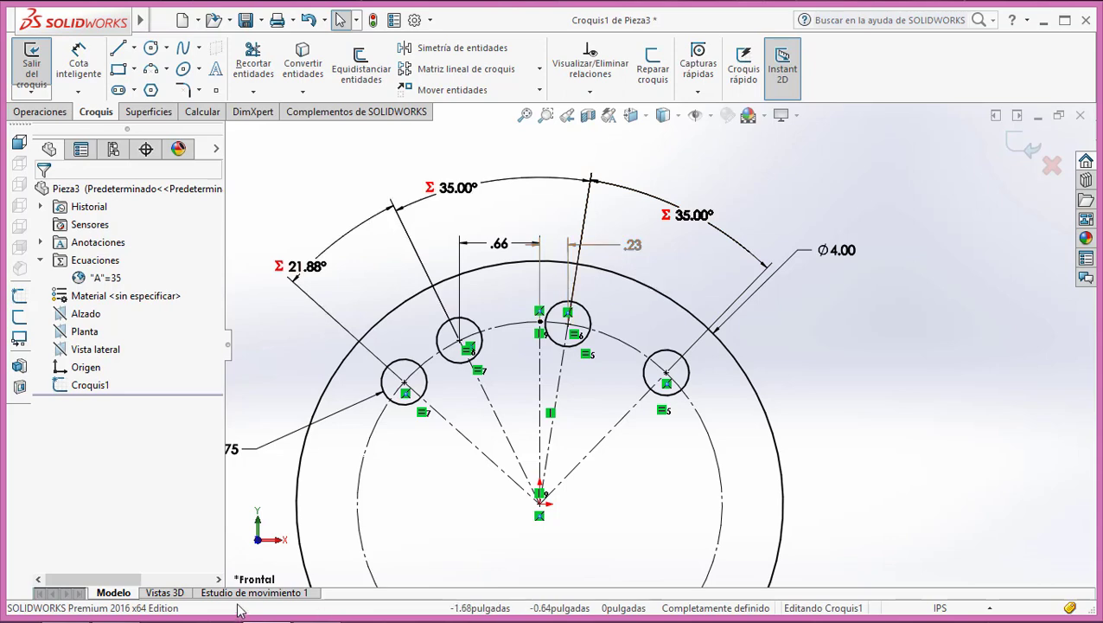
Bring up Capitulo02.pdf showing Figura 2.48 Placa de centrado.
{"action": "left_click", "coordinate": [127, 610]}
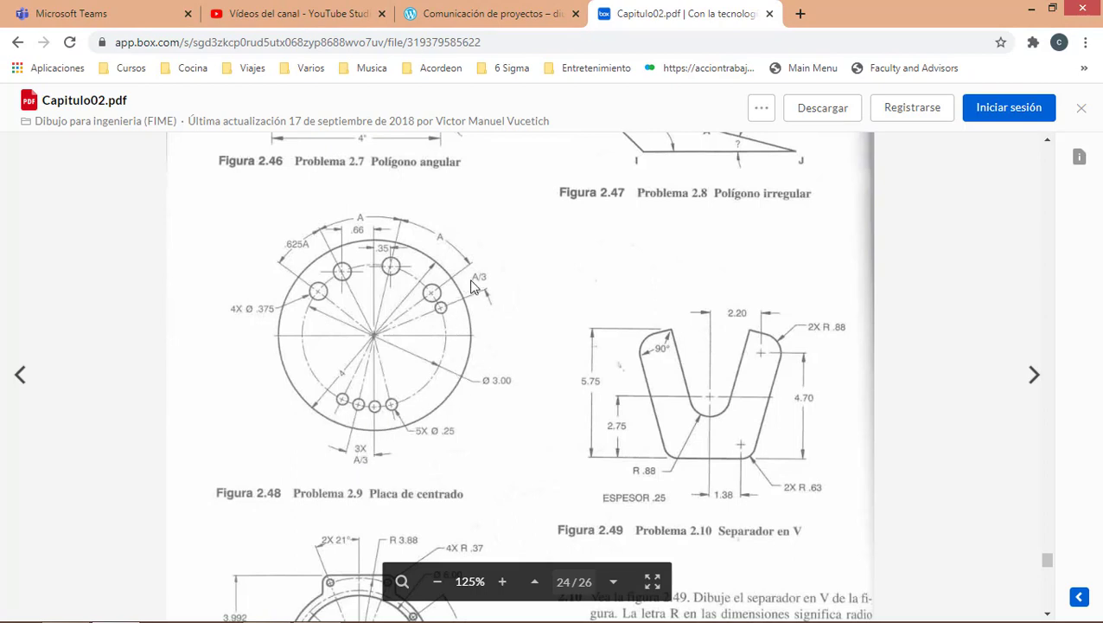
Sketch five small circles on the bolt circle: four along its bottom, one on its right.
{"action": "left_click", "coordinate": [1030, 8]}
{"action": "scroll", "coordinate": [473, 490], "scroll_direction": "up", "scroll_amount": 2}
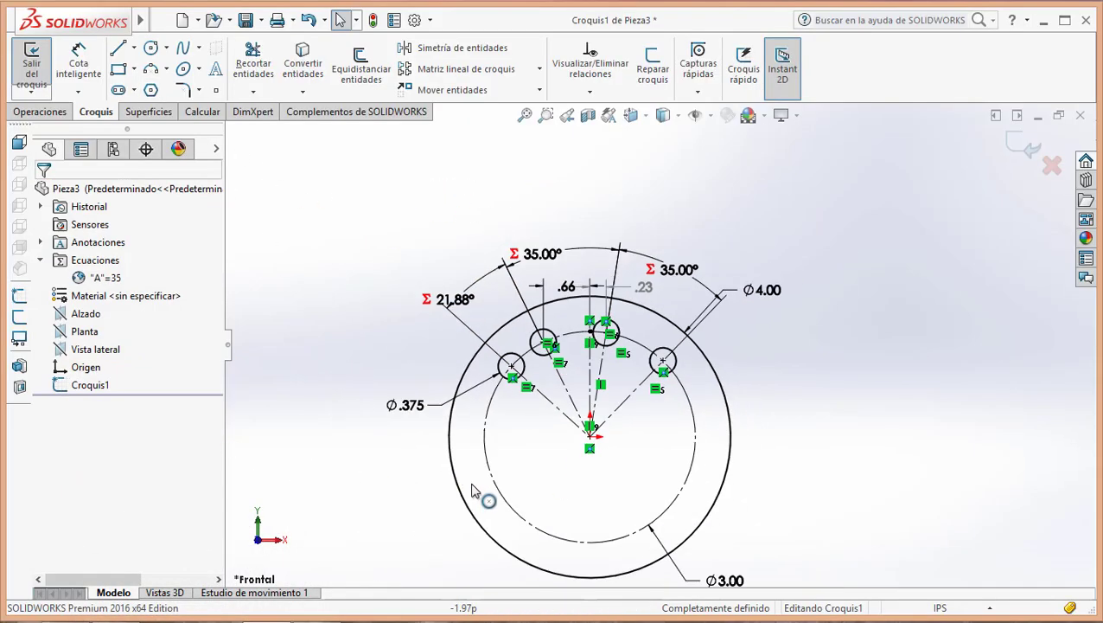
{"action": "scroll", "coordinate": [472, 490], "scroll_direction": "down", "scroll_amount": 3}
{"action": "scroll", "coordinate": [660, 551], "scroll_direction": "up", "scroll_amount": 2}
{"action": "scroll", "coordinate": [660, 551], "scroll_direction": "down", "scroll_amount": 3}
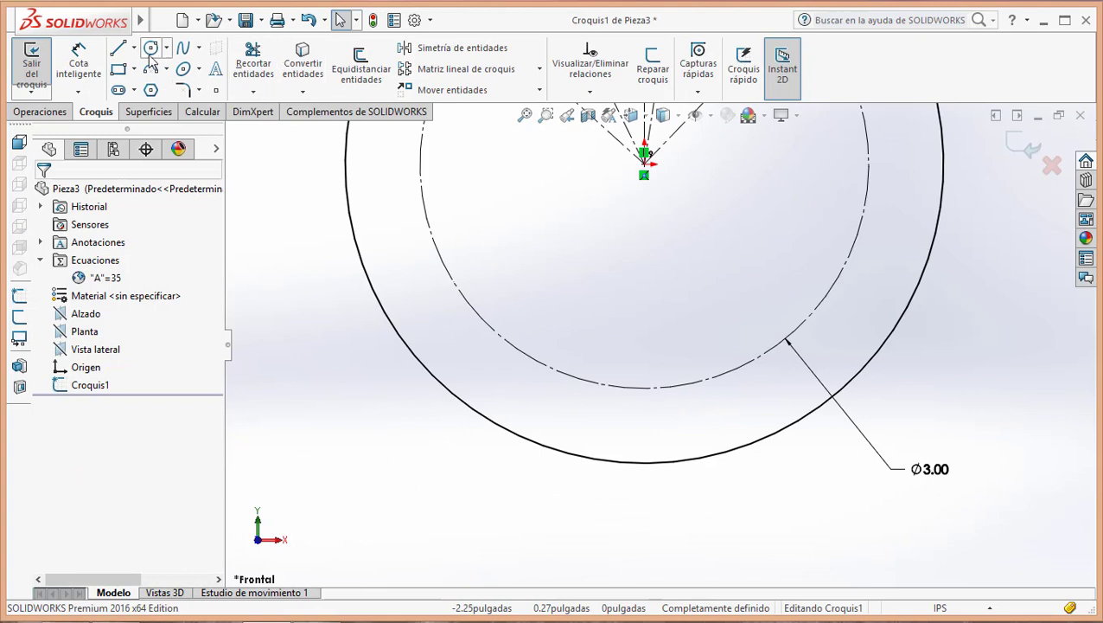
{"action": "left_click", "coordinate": [151, 49]}
{"action": "left_click", "coordinate": [530, 358]}
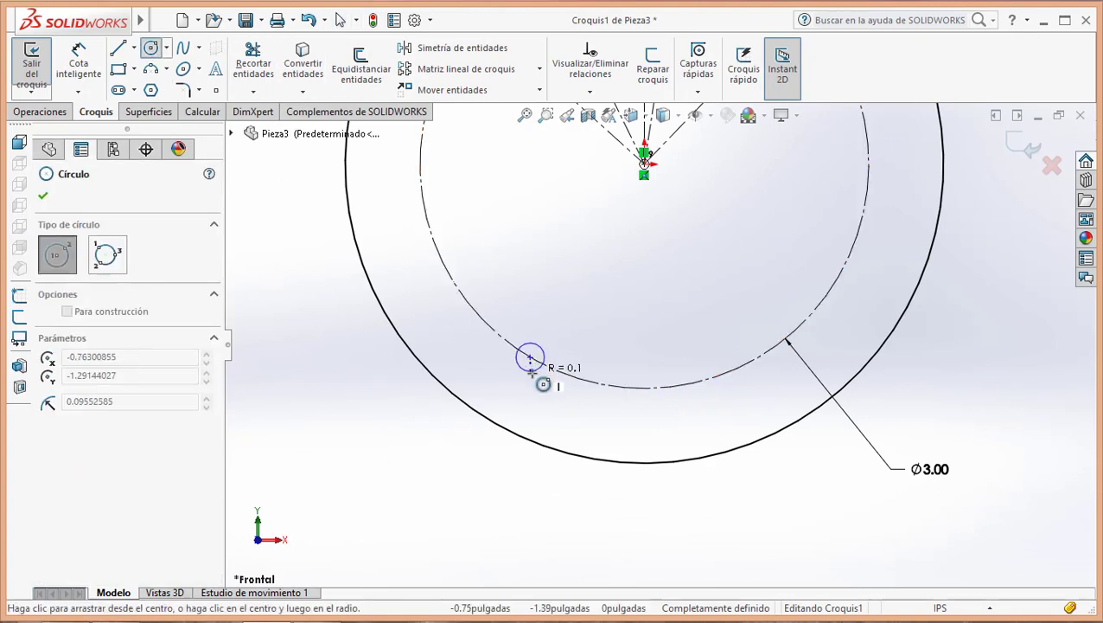
{"action": "left_click", "coordinate": [538, 377]}
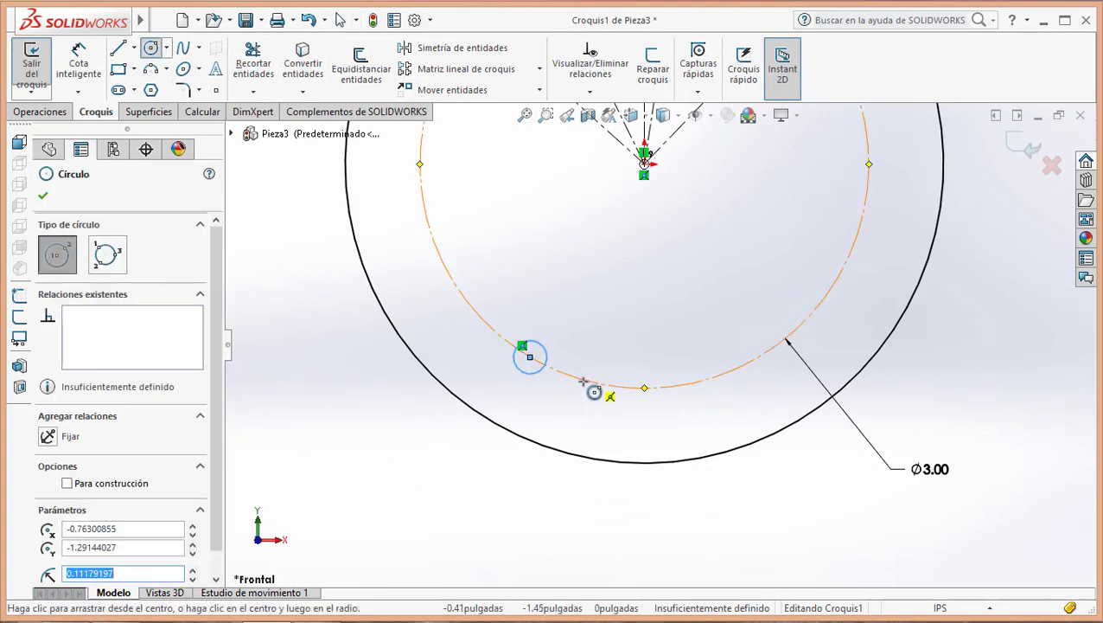
{"action": "left_click", "coordinate": [583, 381]}
{"action": "left_click", "coordinate": [602, 386]}
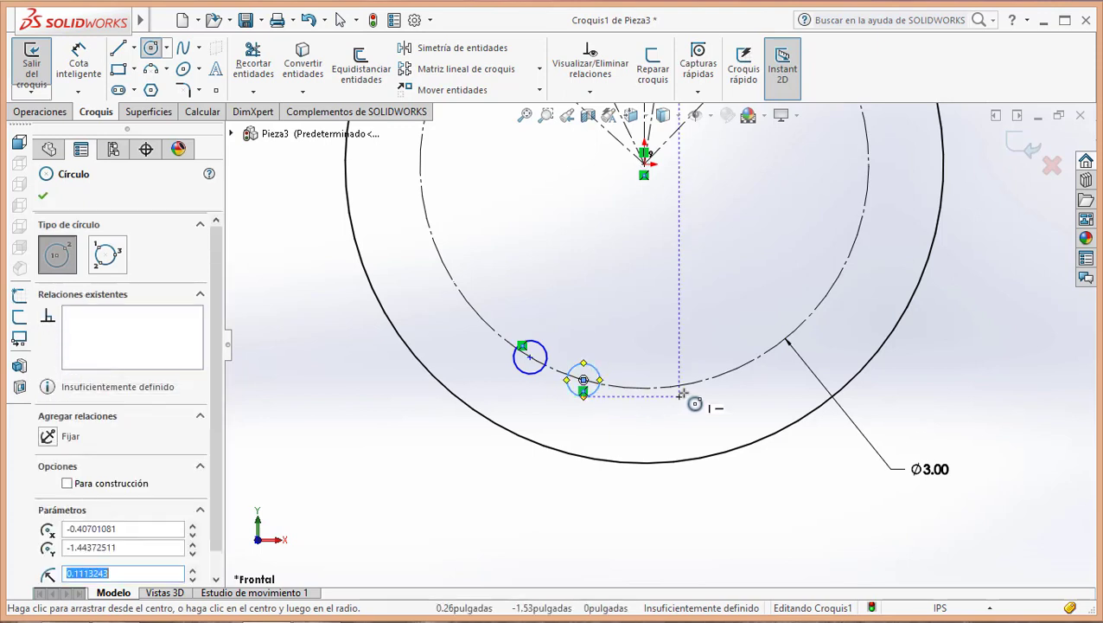
{"action": "left_click", "coordinate": [678, 385]}
{"action": "left_click", "coordinate": [695, 398]}
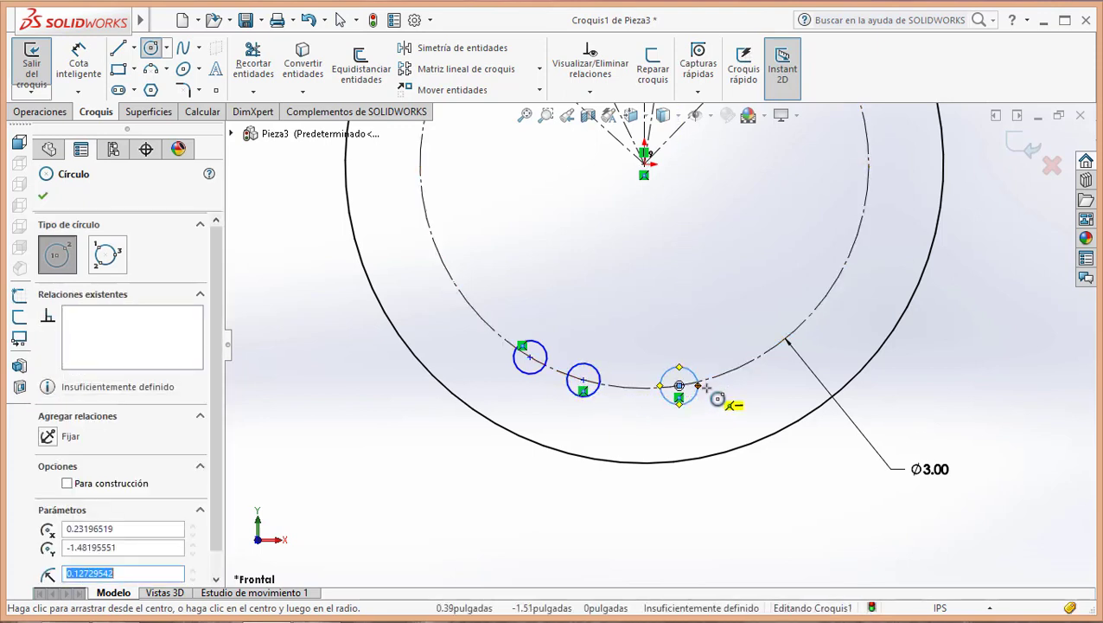
{"action": "left_click", "coordinate": [724, 373]}
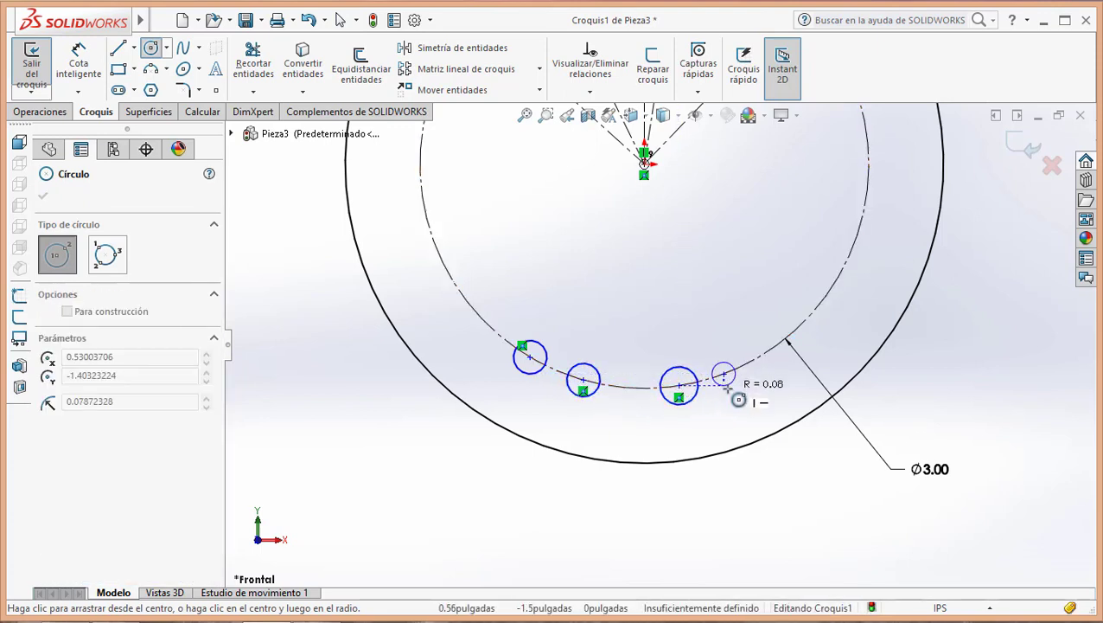
{"action": "left_click", "coordinate": [740, 400]}
{"action": "key", "text": "z"}
{"action": "key", "text": "z"}
{"action": "key", "text": "z"}
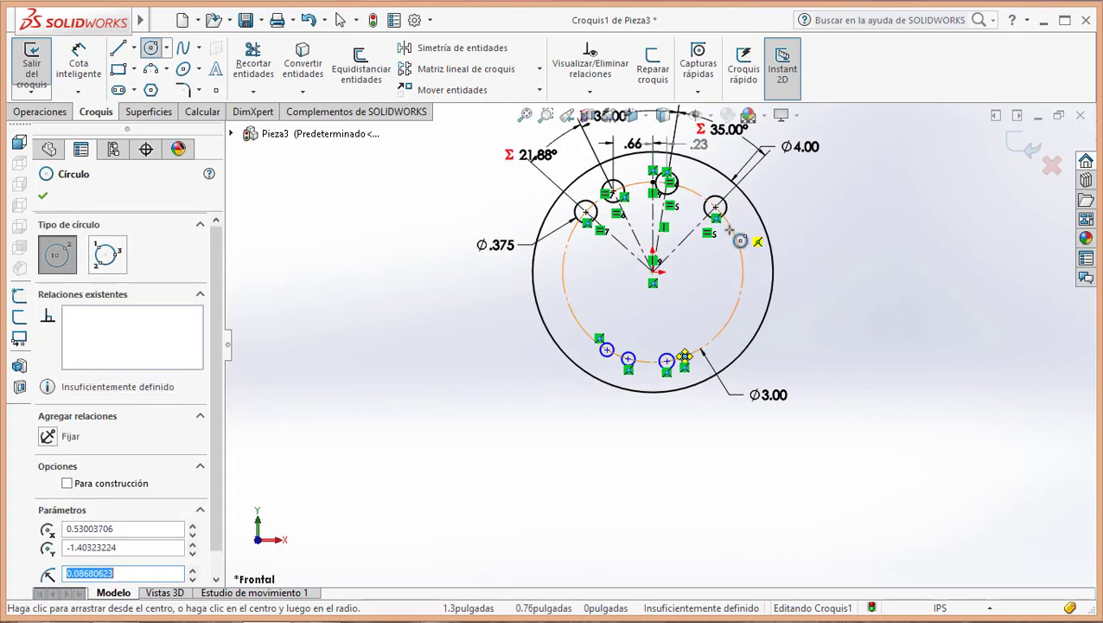
{"action": "left_click", "coordinate": [736, 235]}
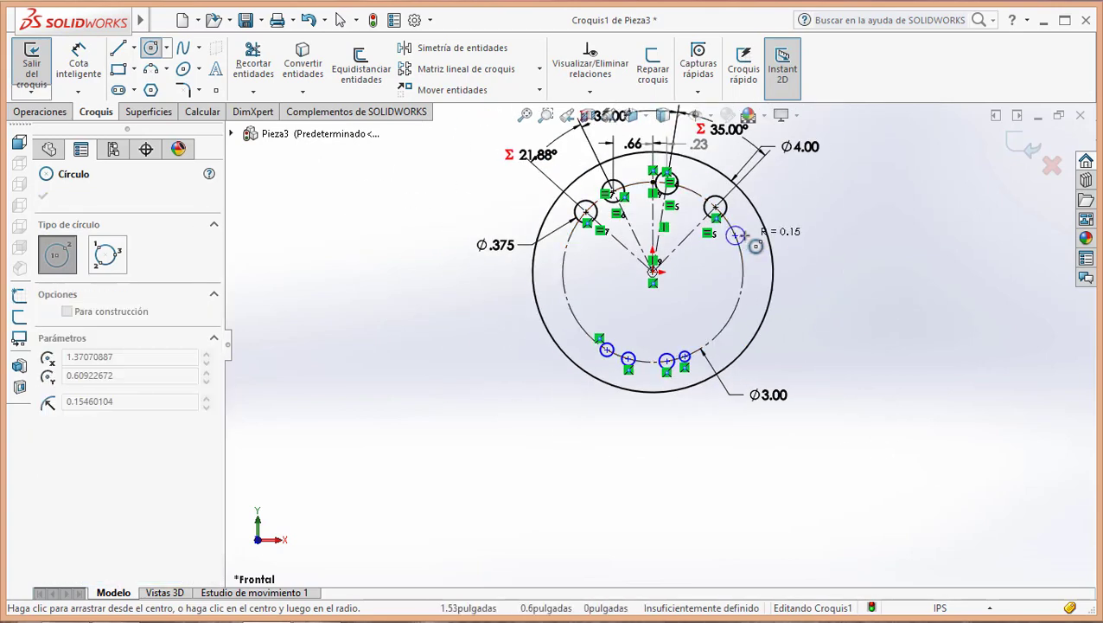
{"action": "left_click", "coordinate": [755, 245]}
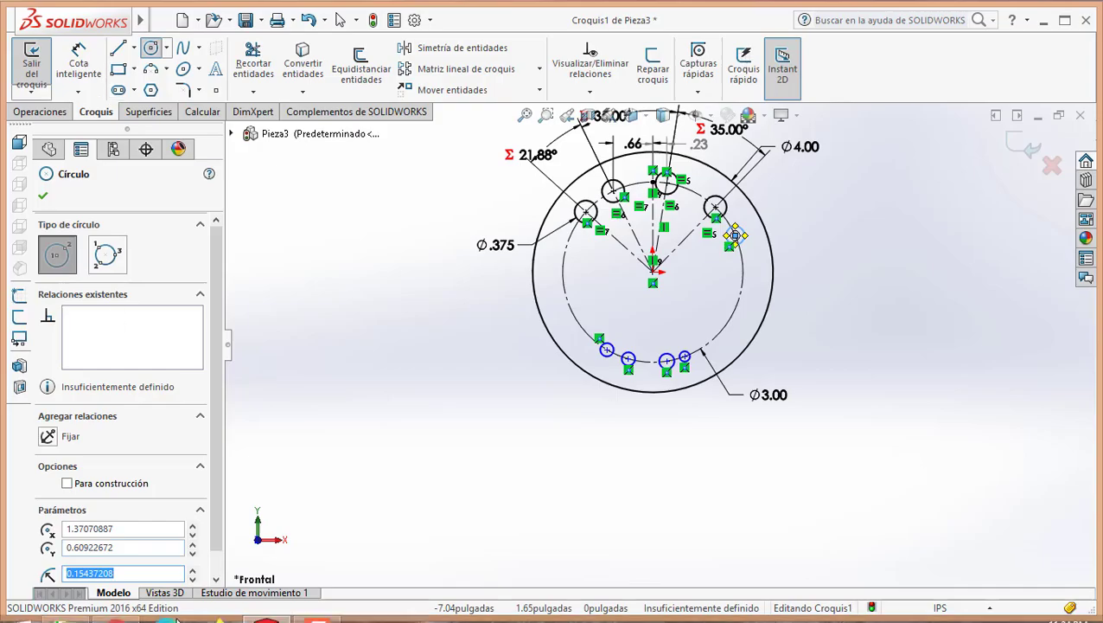
Compare the new holes against the Placa de centrado reference drawing, then start Cota inteligente.
{"action": "left_click", "coordinate": [115, 607]}
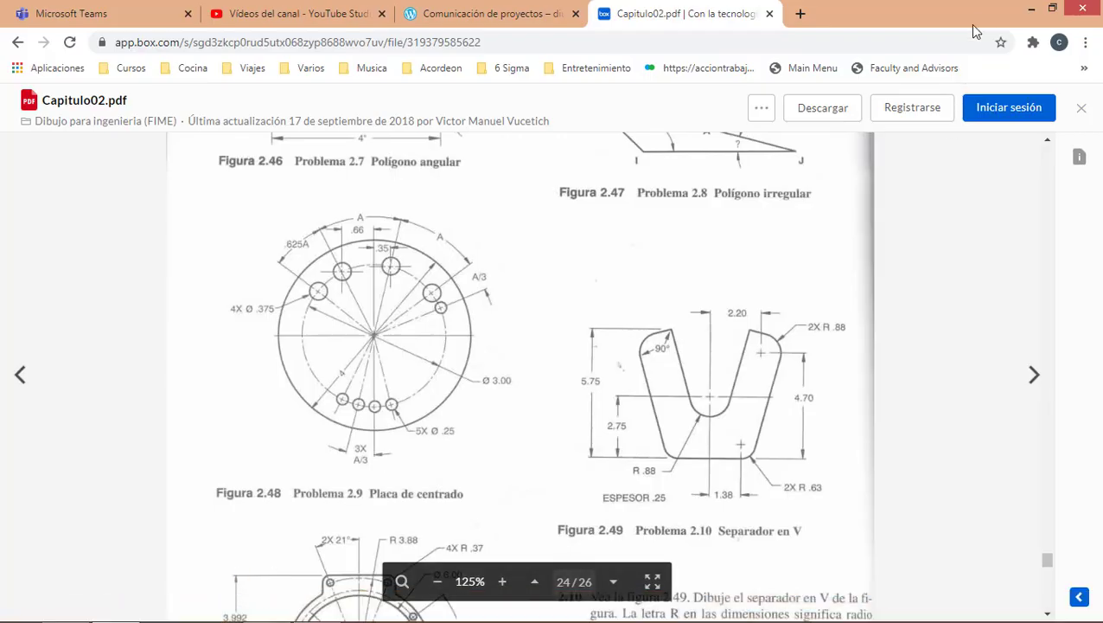
{"action": "left_click", "coordinate": [1027, 10]}
{"action": "mouse_move", "coordinate": [173, 616]}
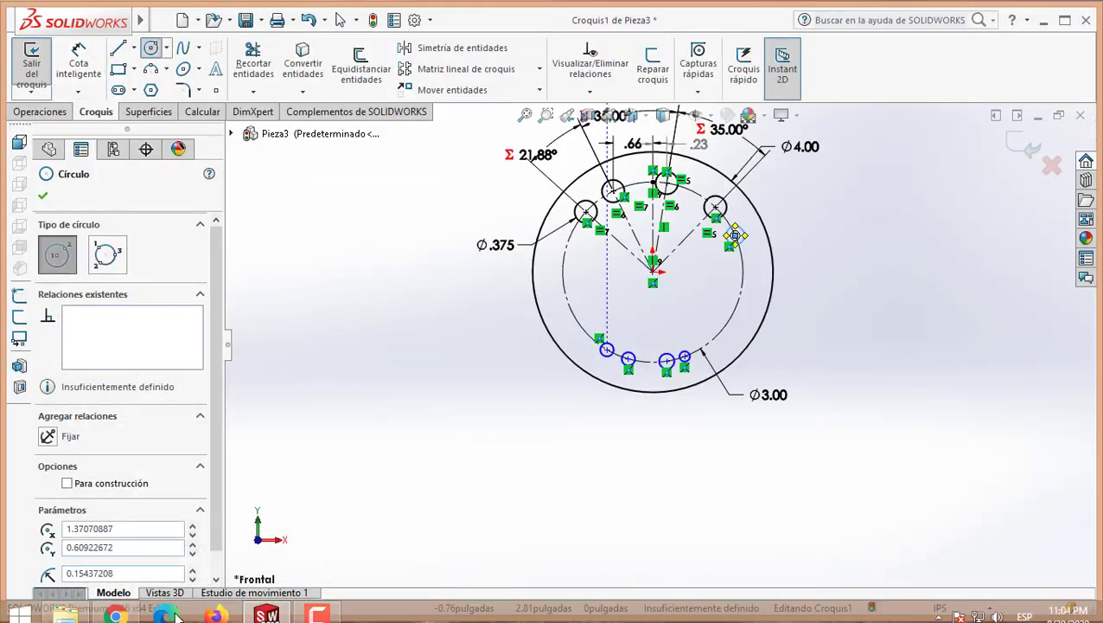
{"action": "left_click", "coordinate": [126, 610]}
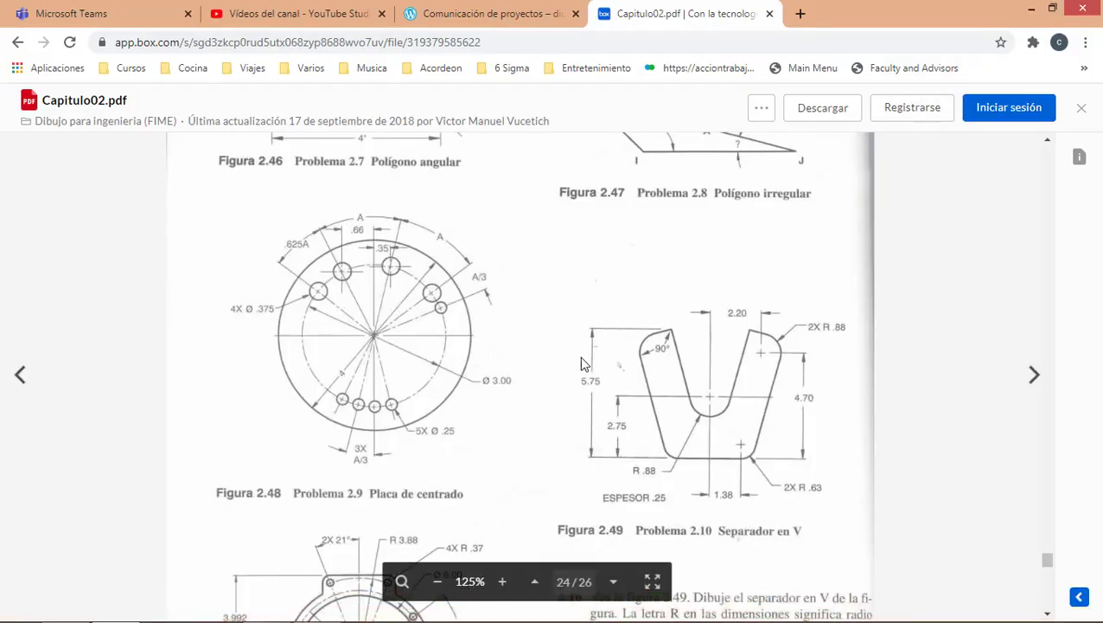
{"action": "left_click", "coordinate": [1033, 10]}
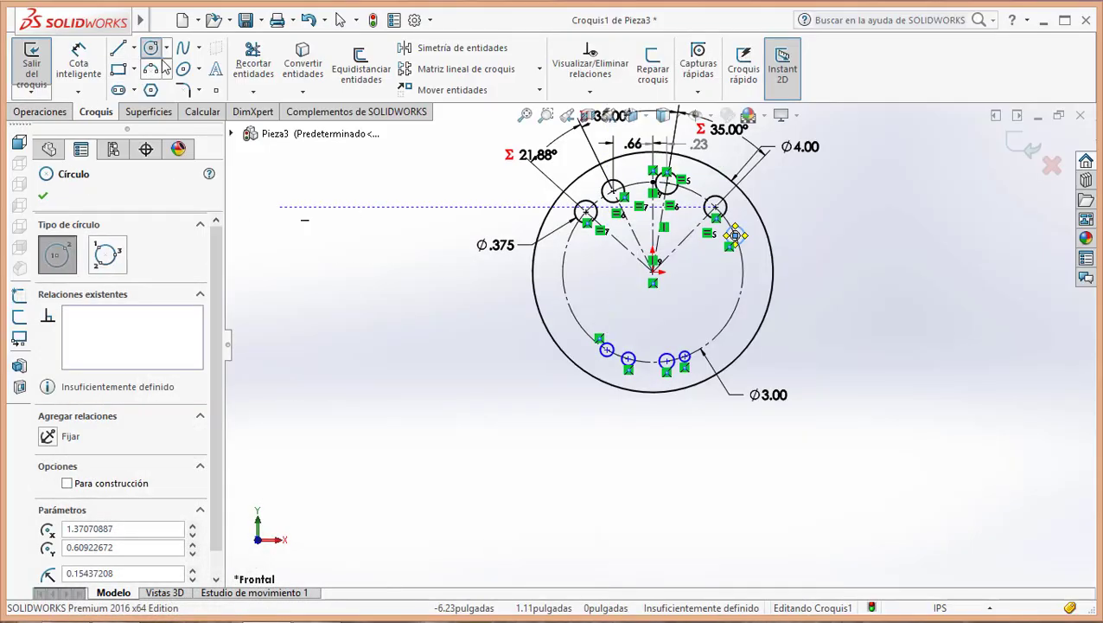
{"action": "left_click", "coordinate": [95, 69]}
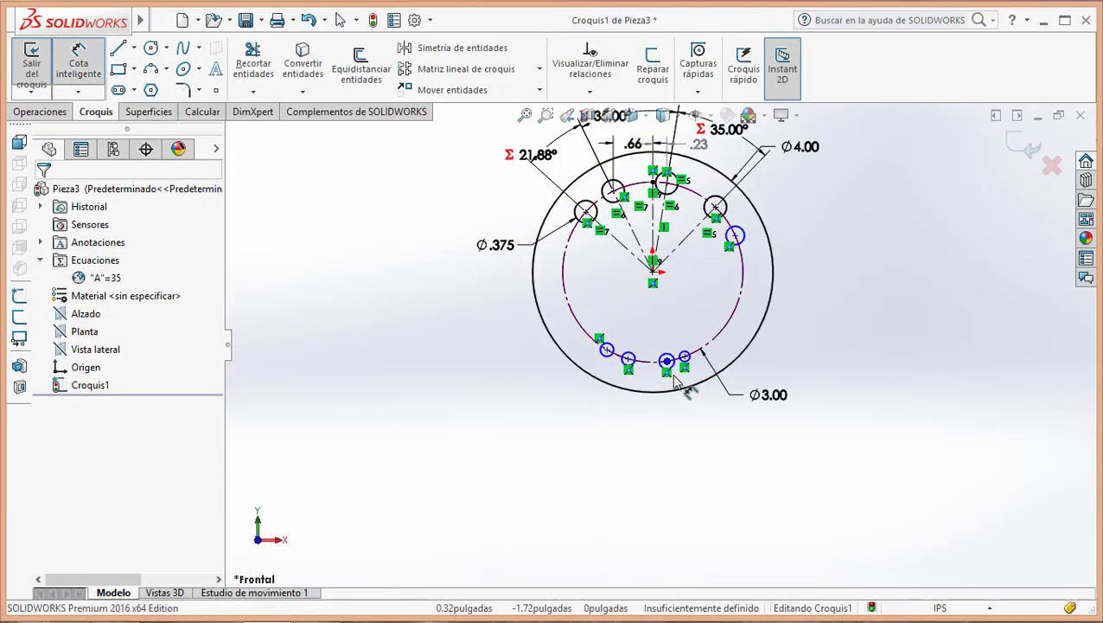
Dimension the rightmost lower hole to Ø.25.
{"action": "scroll", "coordinate": [700, 363], "scroll_direction": "down", "scroll_amount": 5}
{"action": "left_click", "coordinate": [698, 325]}
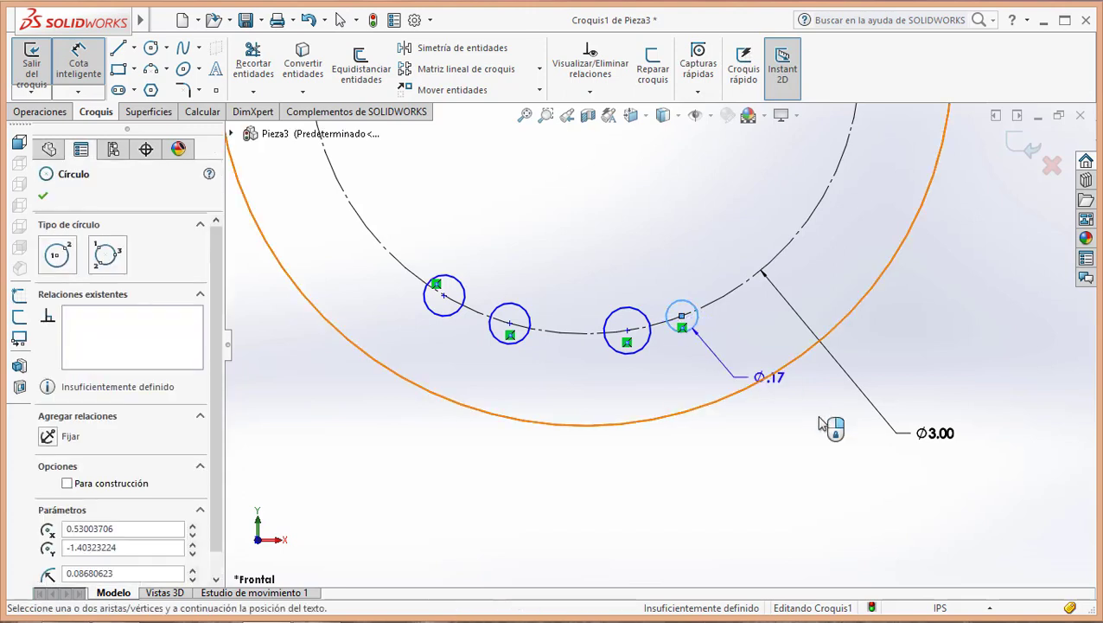
{"action": "left_click", "coordinate": [850, 487]}
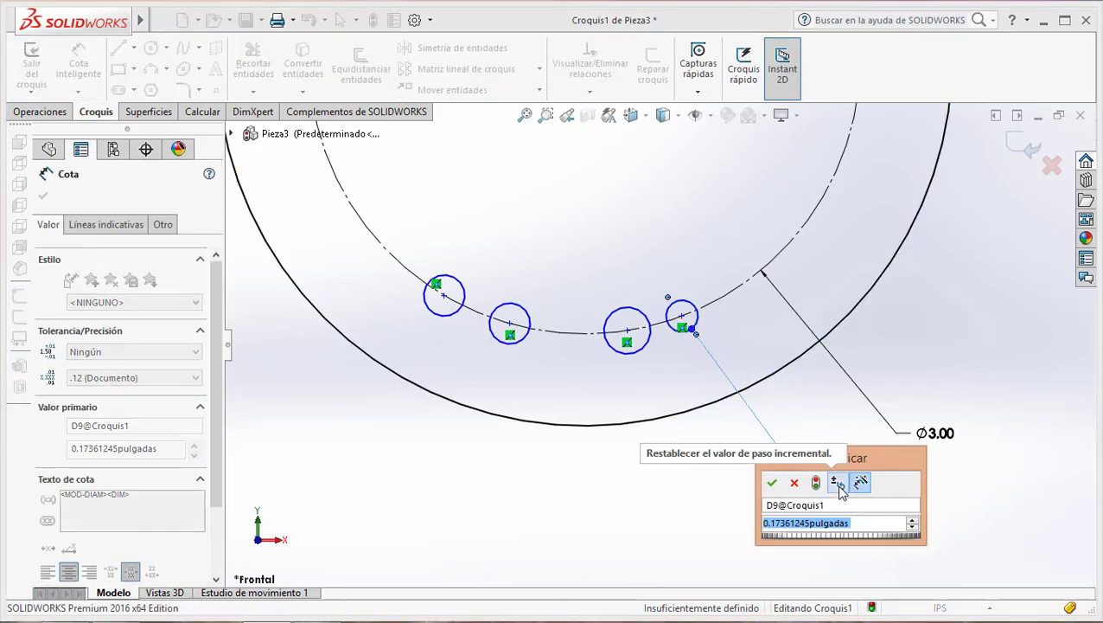
{"action": "type", "text": ".25"}
{"action": "key", "text": "Return"}
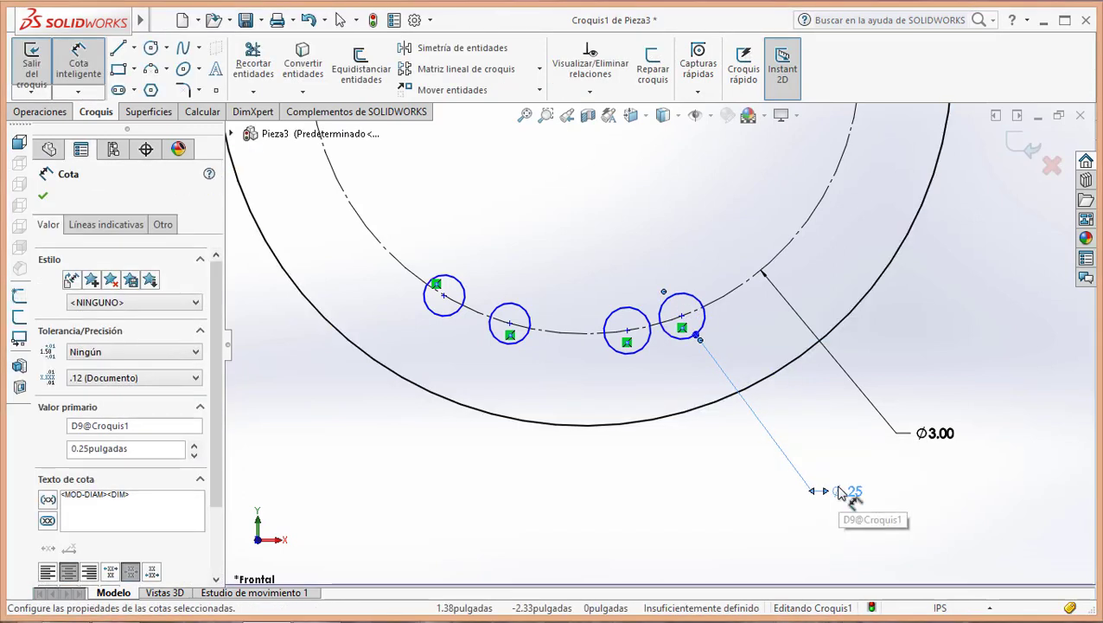
{"action": "mouse_move", "coordinate": [78, 65]}
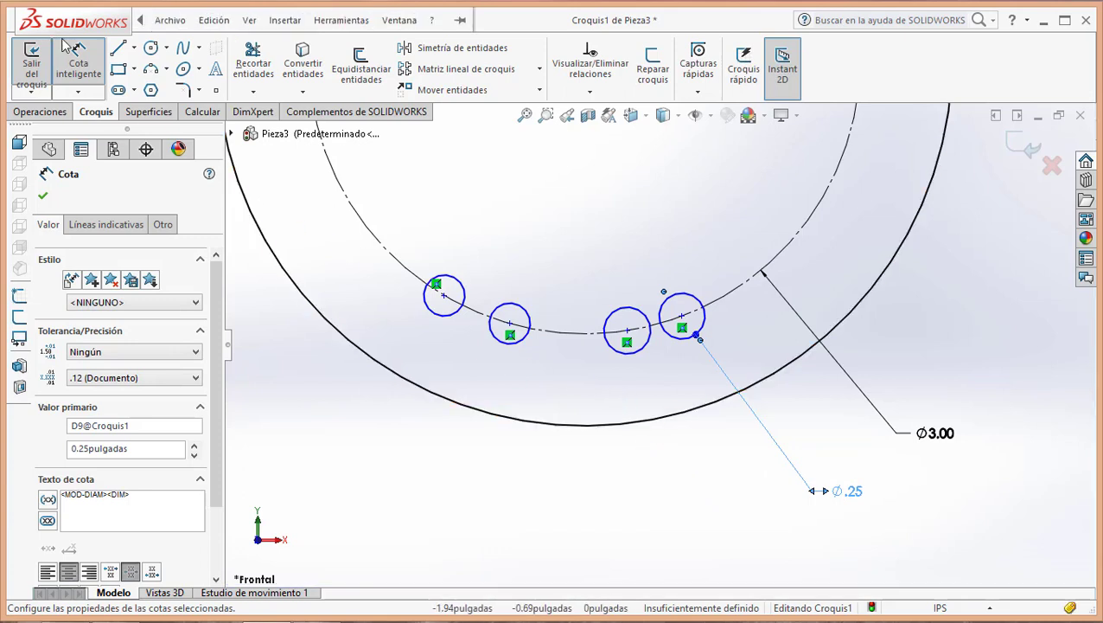
{"action": "left_click", "coordinate": [87, 76]}
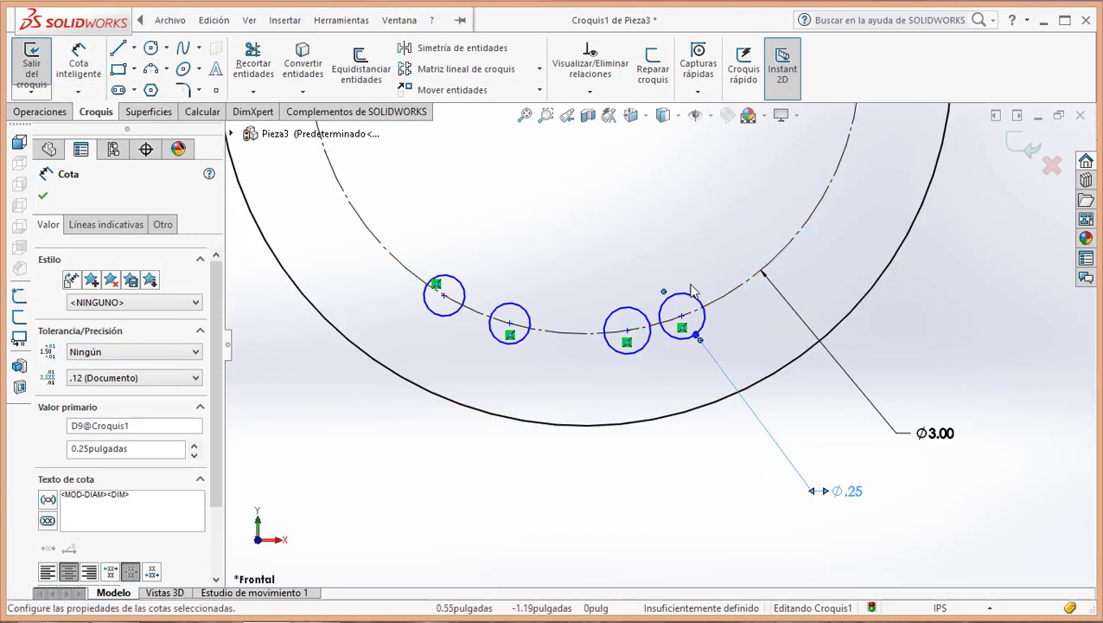
Select all five small holes and apply an Igual relation.
{"action": "left_click", "coordinate": [704, 310]}
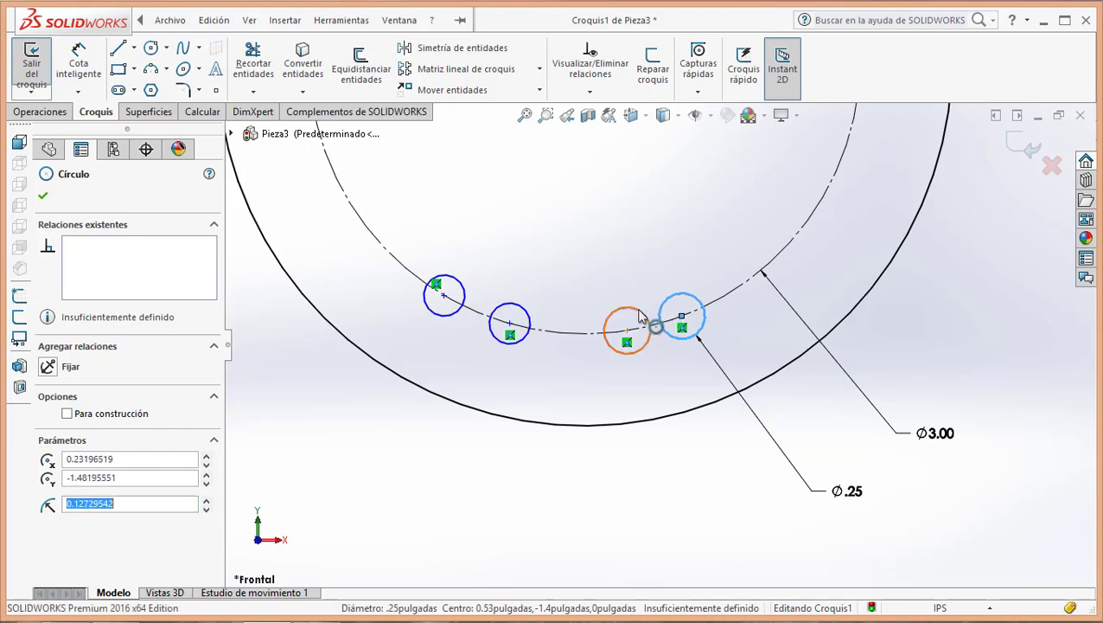
{"action": "left_click", "coordinate": [640, 318], "text": "ctrl"}
{"action": "left_click", "coordinate": [529, 324], "text": "ctrl"}
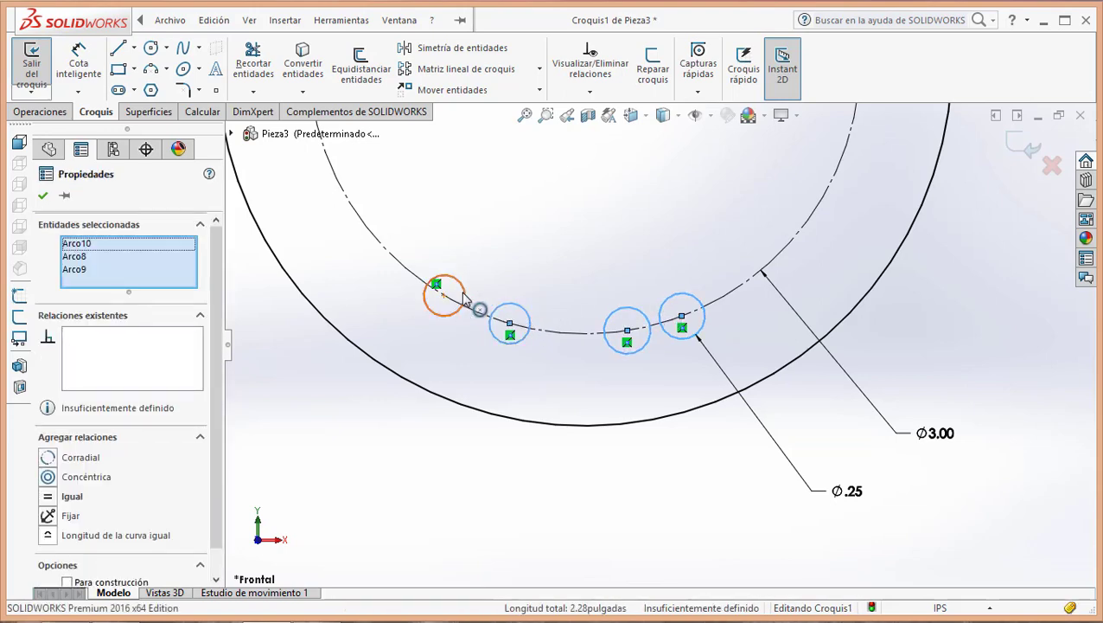
{"action": "left_click", "coordinate": [464, 298], "text": "ctrl"}
{"action": "scroll", "coordinate": [679, 246], "scroll_direction": "up", "scroll_amount": 2}
{"action": "scroll", "coordinate": [679, 251], "scroll_direction": "up", "scroll_amount": 2}
{"action": "scroll", "coordinate": [680, 294], "scroll_direction": "down", "scroll_amount": 4}
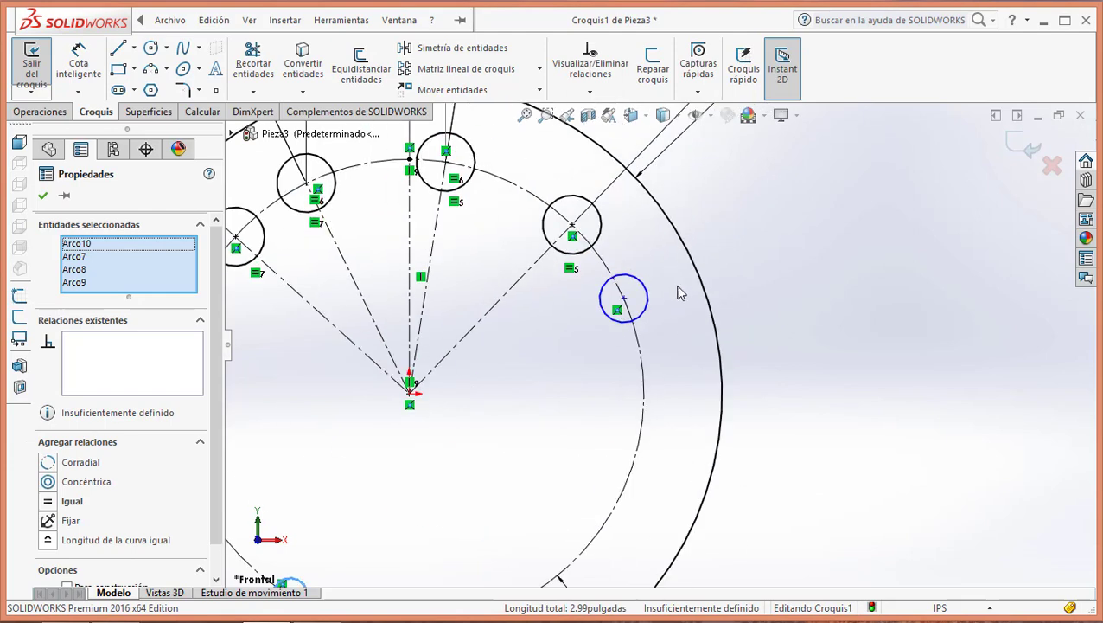
{"action": "left_click", "coordinate": [652, 310], "text": "ctrl"}
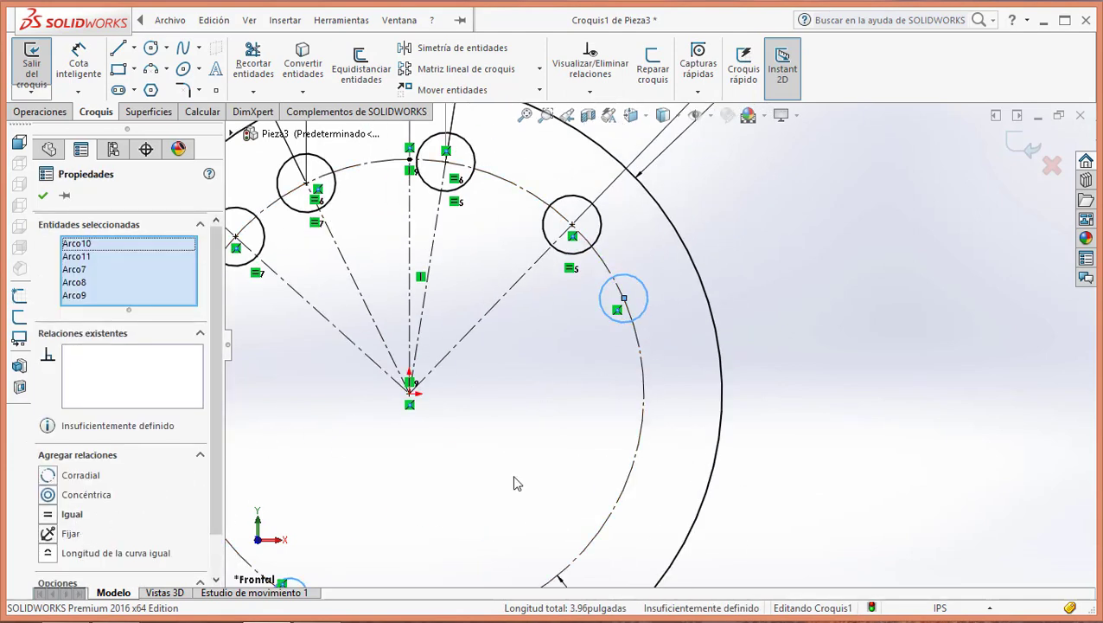
{"action": "scroll", "coordinate": [513, 483], "scroll_direction": "up", "scroll_amount": 2}
{"action": "scroll", "coordinate": [516, 496], "scroll_direction": "down", "scroll_amount": 2}
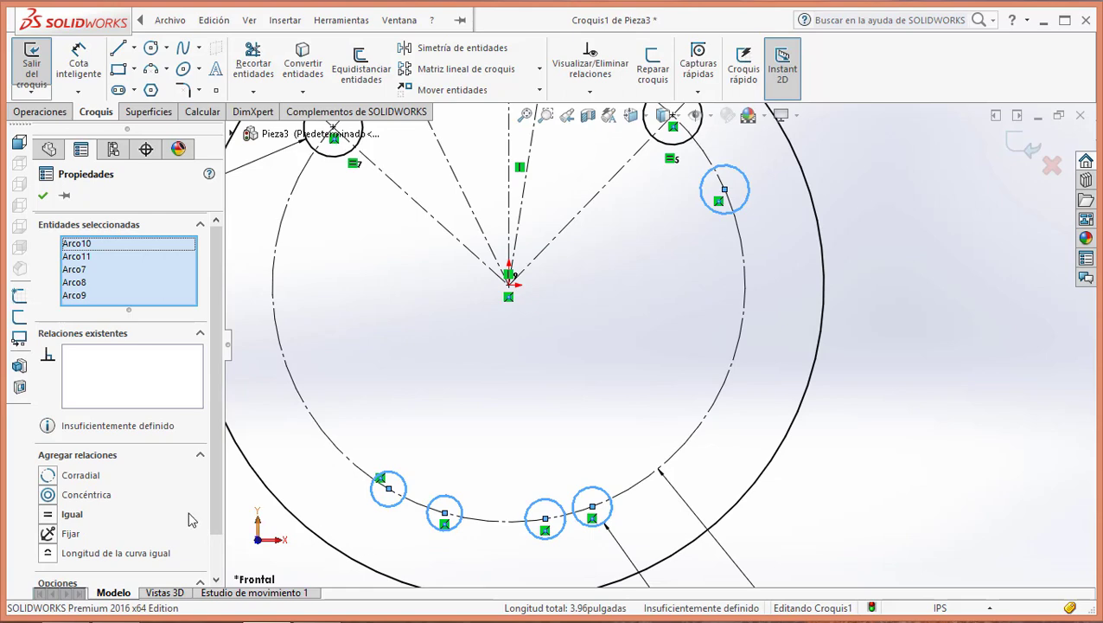
{"action": "left_click", "coordinate": [76, 522]}
Bring the reference PDF drawing back in front.
{"action": "scroll", "coordinate": [564, 466], "scroll_direction": "down", "scroll_amount": 2}
{"action": "scroll", "coordinate": [586, 475], "scroll_direction": "up", "scroll_amount": 4}
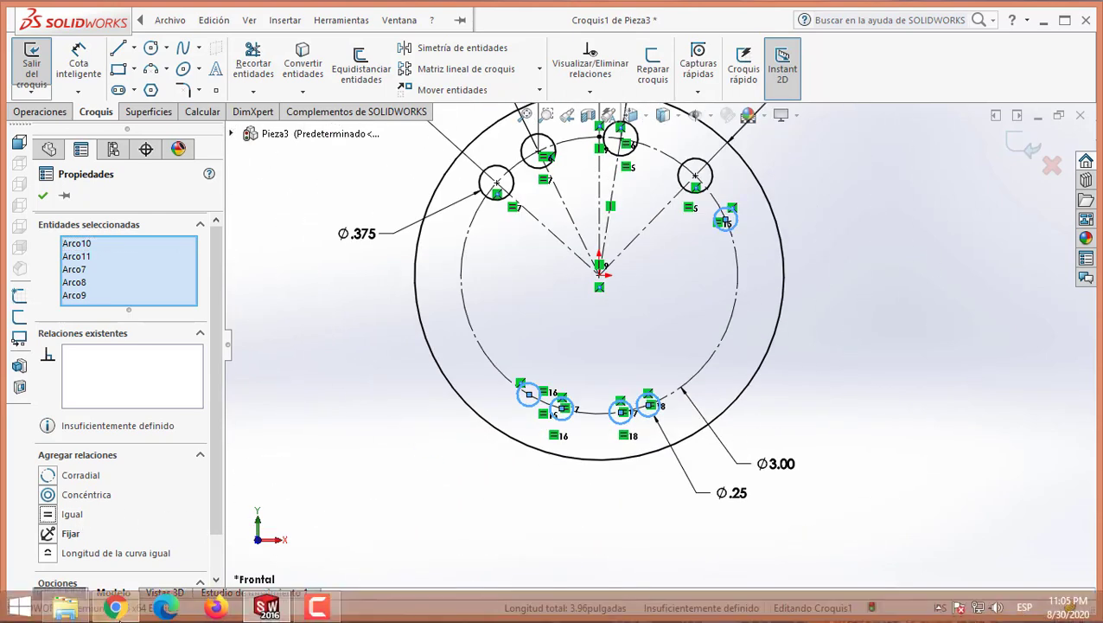
{"action": "left_click", "coordinate": [114, 605]}
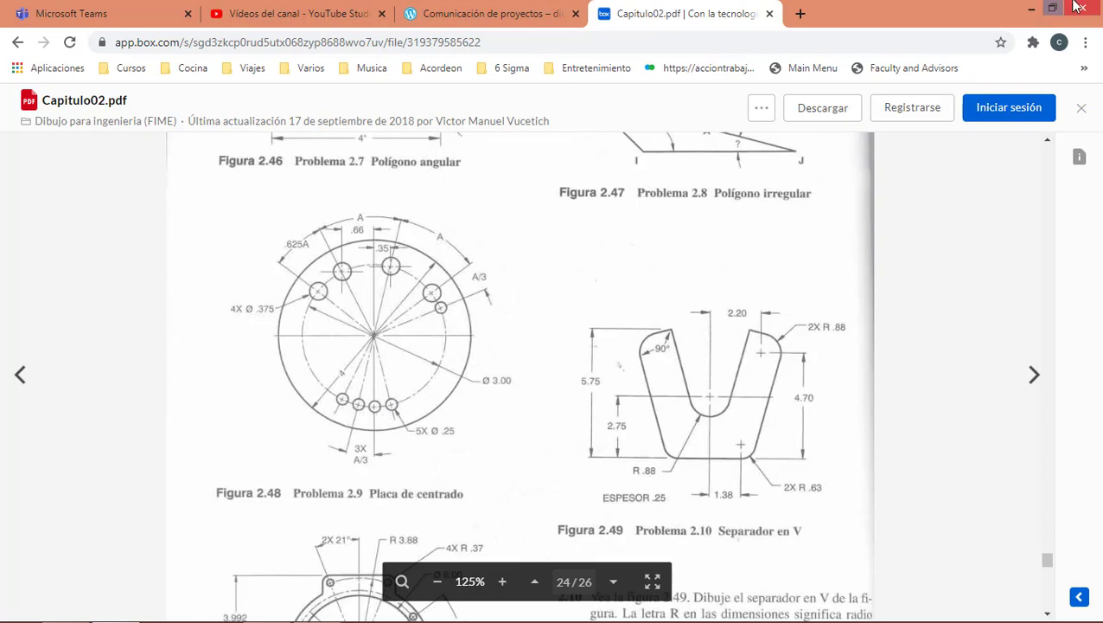
Minimize the reference PDF in Chrome to bring the SOLIDWORKS plate sketch back into view.
{"action": "left_click", "coordinate": [1036, 9]}
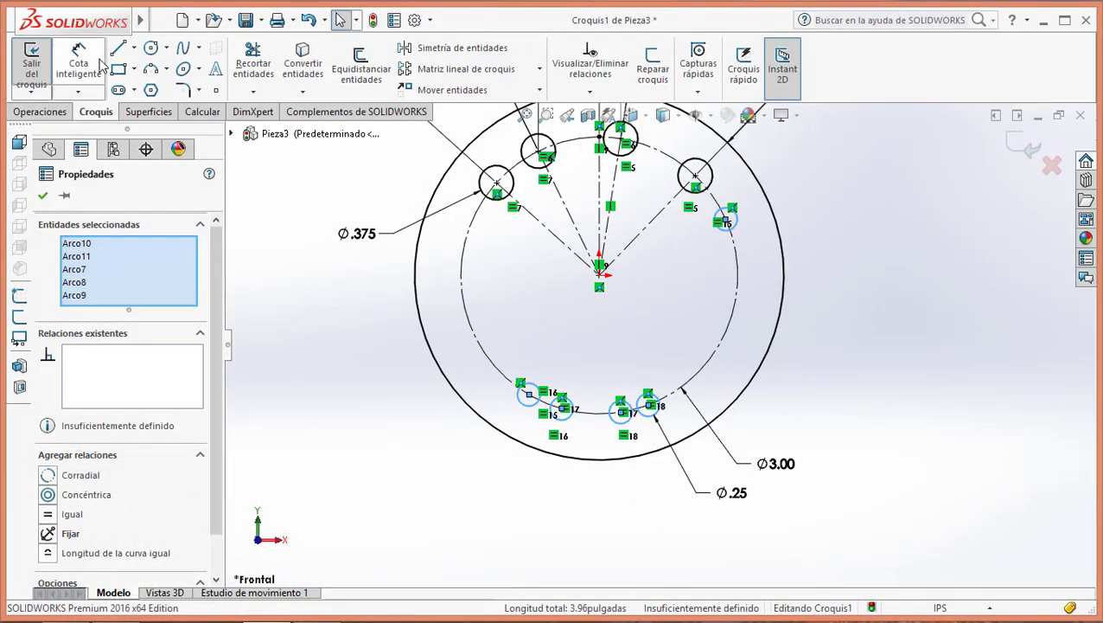
Draw construction lines linking the plate's centre to two of the lower small-hole centres.
{"action": "left_click", "coordinate": [134, 49]}
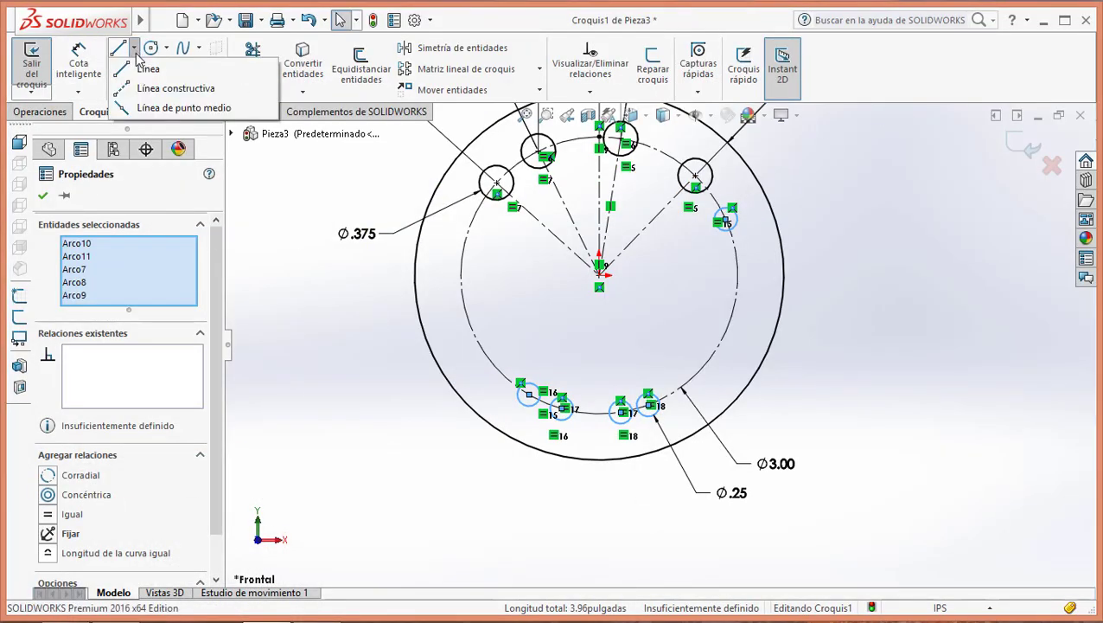
{"action": "left_click", "coordinate": [156, 87]}
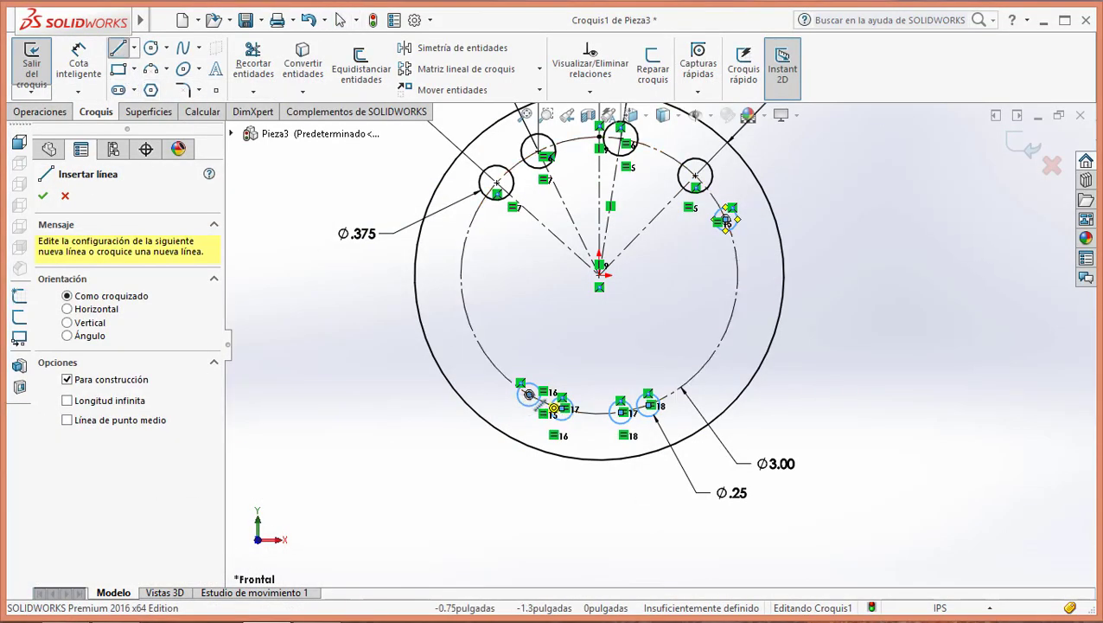
{"action": "left_click", "coordinate": [599, 275]}
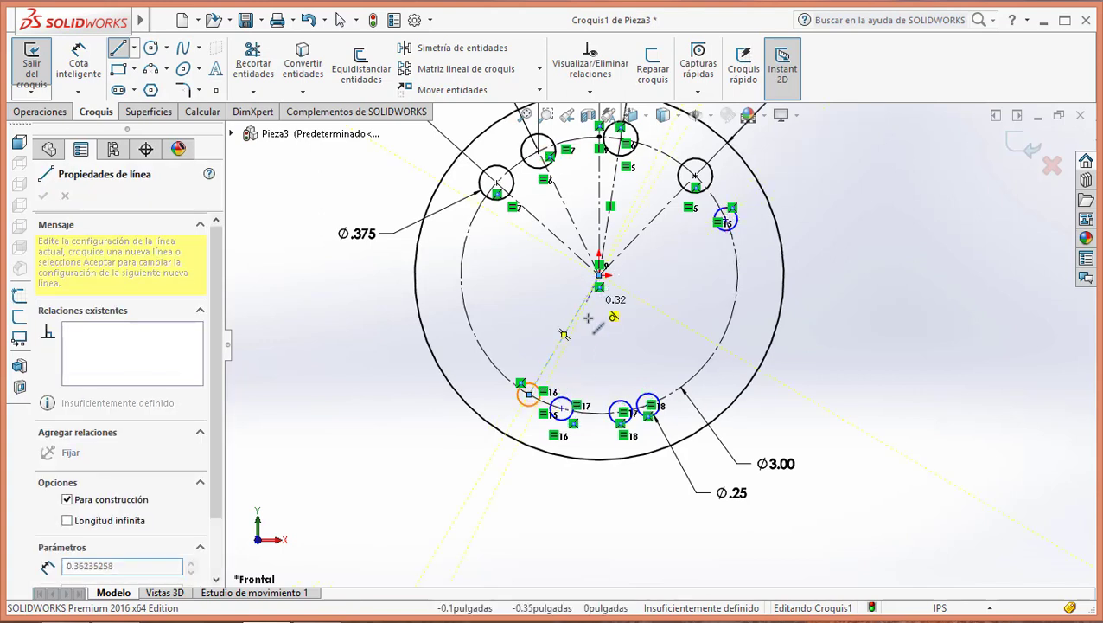
{"action": "left_click", "coordinate": [562, 408]}
{"action": "left_click", "coordinate": [599, 275]}
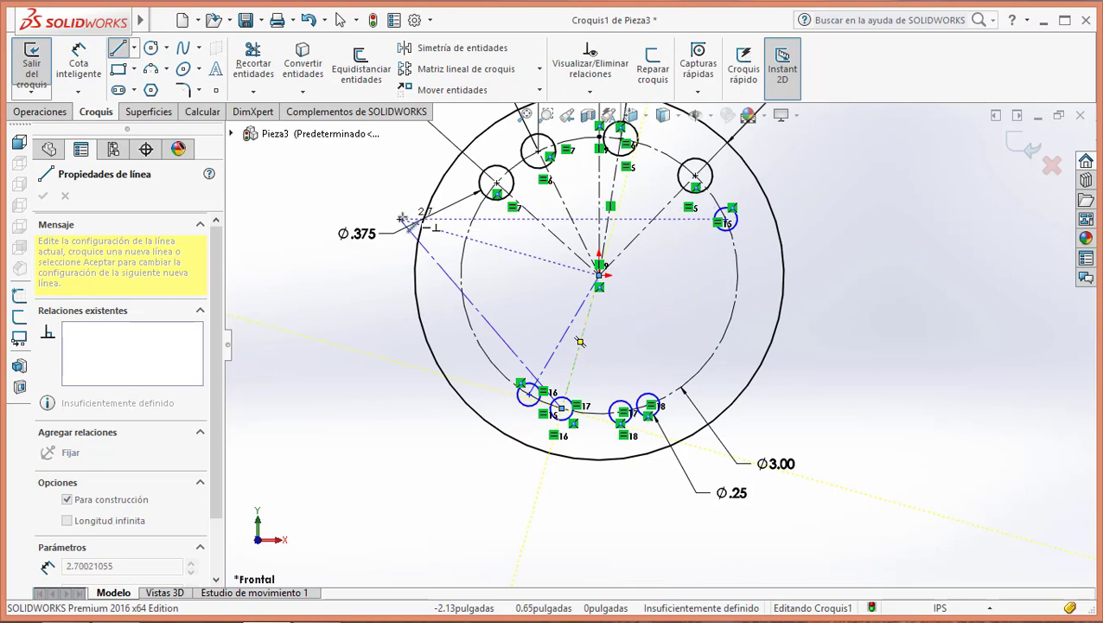
{"action": "left_click", "coordinate": [134, 47]}
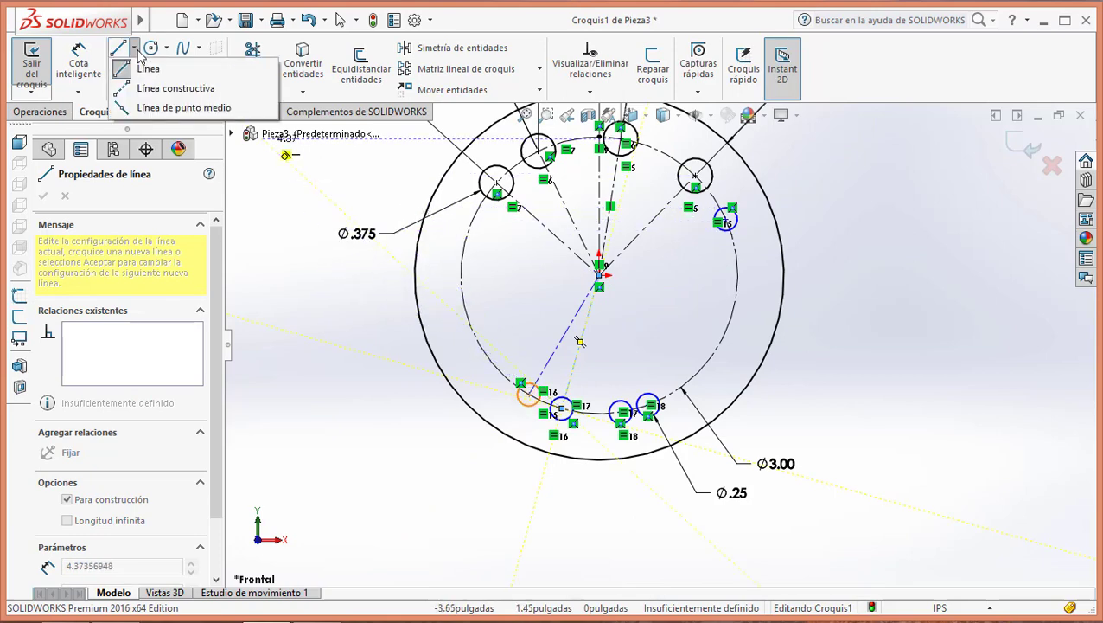
{"action": "left_click", "coordinate": [160, 90]}
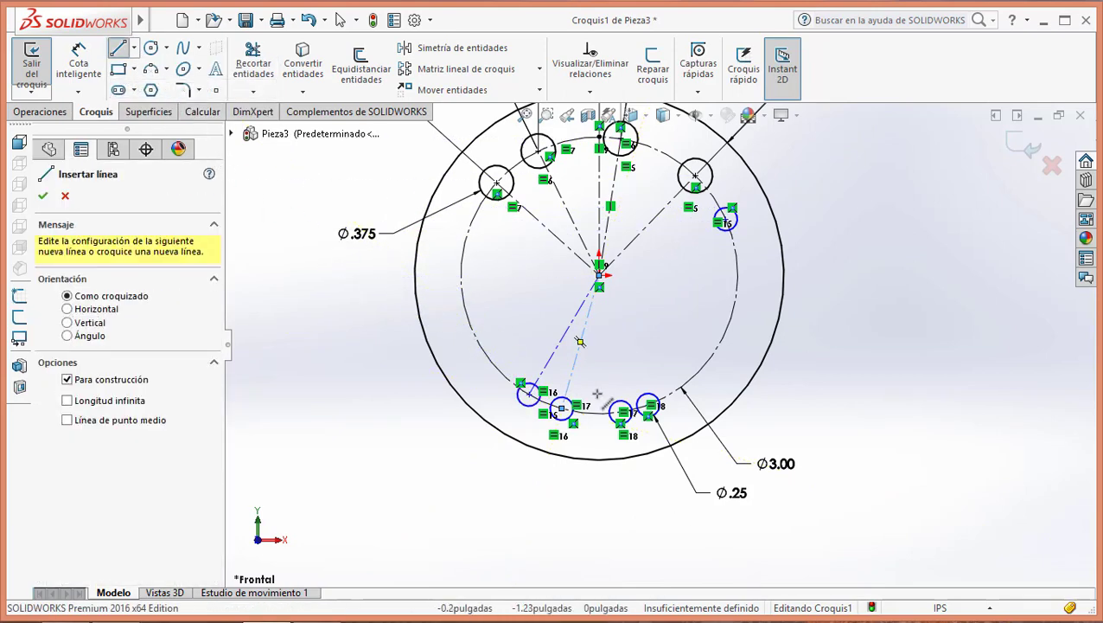
{"action": "scroll", "coordinate": [580, 341], "scroll_direction": "down", "scroll_amount": 4}
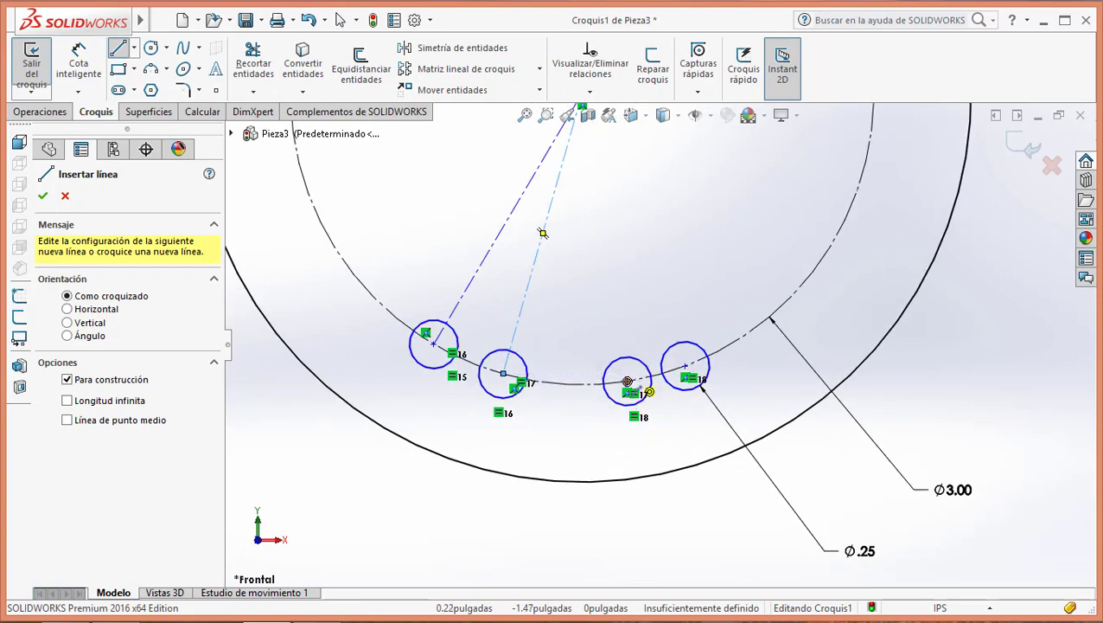
{"action": "left_click", "coordinate": [629, 381]}
{"action": "scroll", "coordinate": [634, 264], "scroll_direction": "up", "scroll_amount": 3}
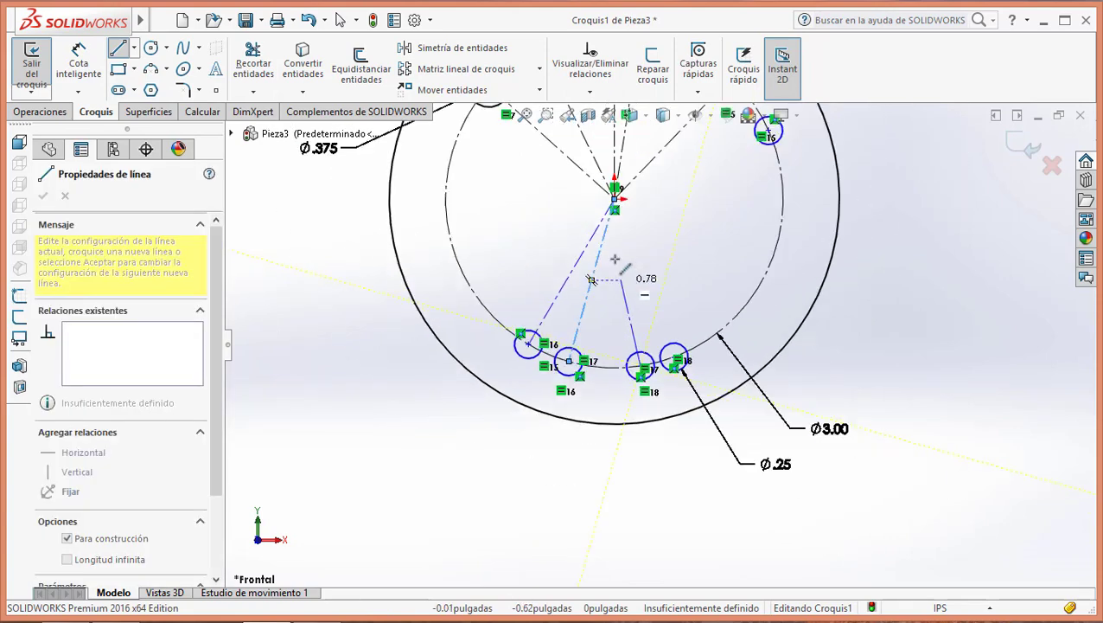
{"action": "scroll", "coordinate": [626, 234], "scroll_direction": "up", "scroll_amount": 1}
{"action": "left_click", "coordinate": [621, 223]}
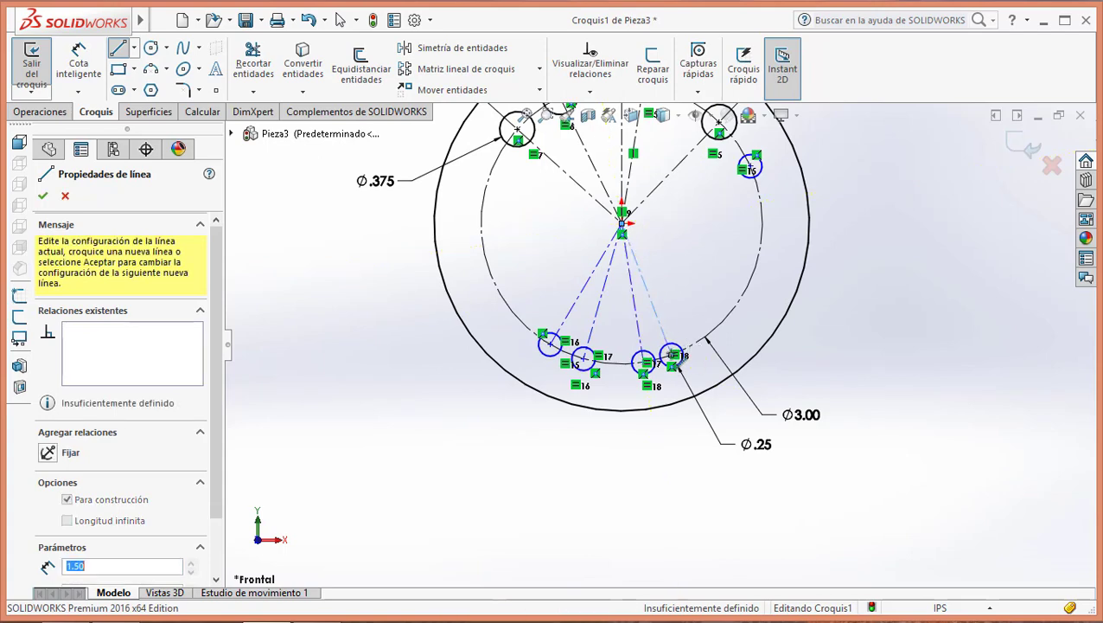
Draw a construction line from the plate's centre to the right-hand hole's centre.
{"action": "left_click", "coordinate": [137, 48]}
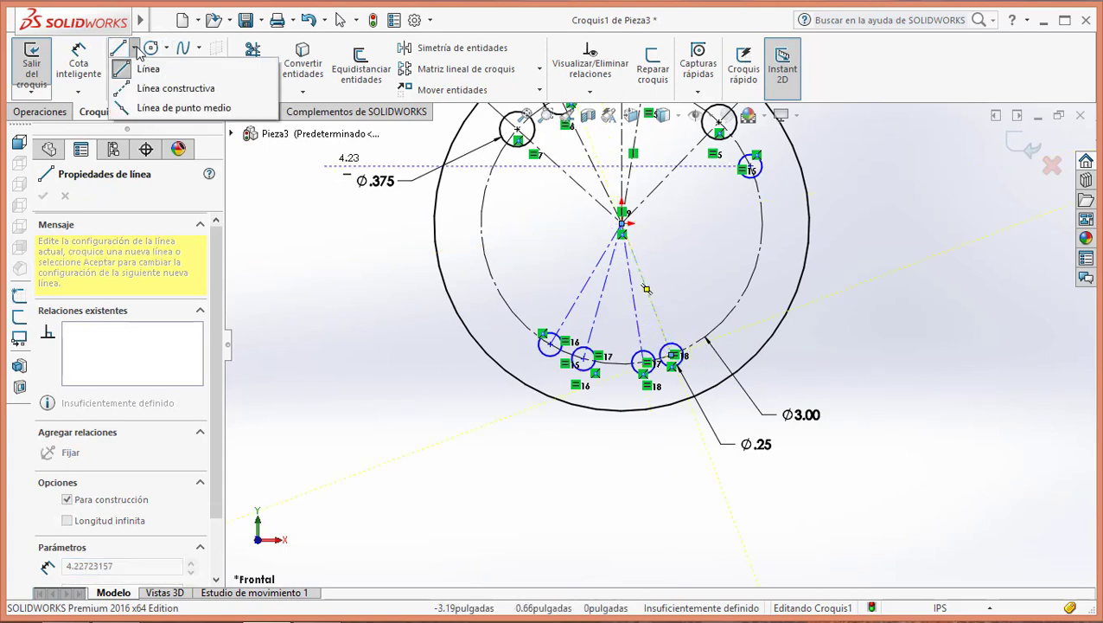
{"action": "left_click", "coordinate": [145, 87]}
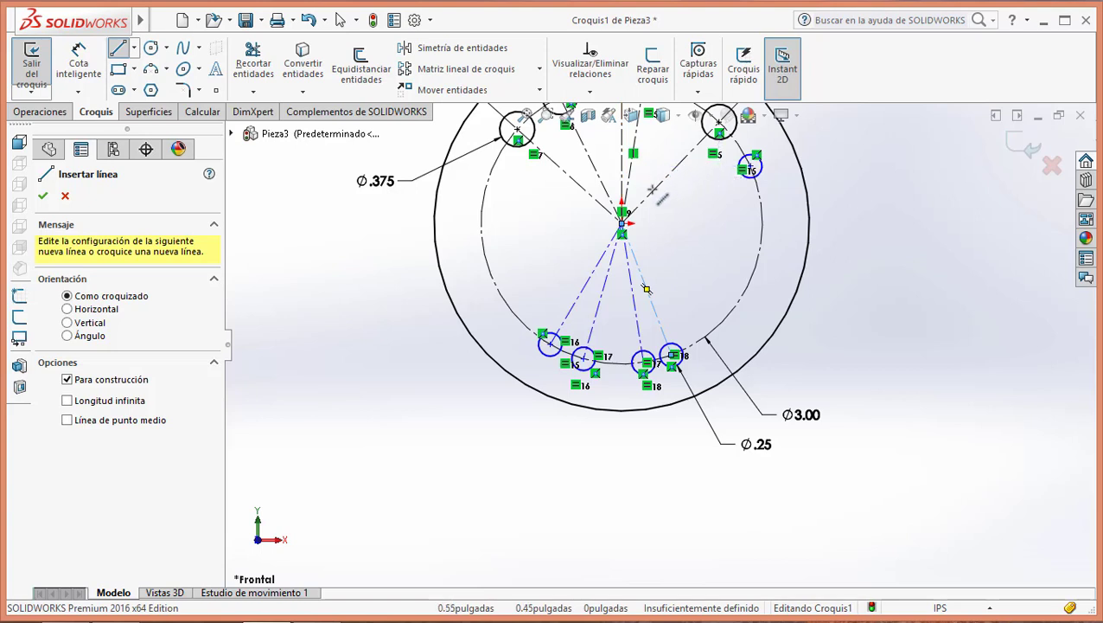
{"action": "left_click", "coordinate": [621, 223]}
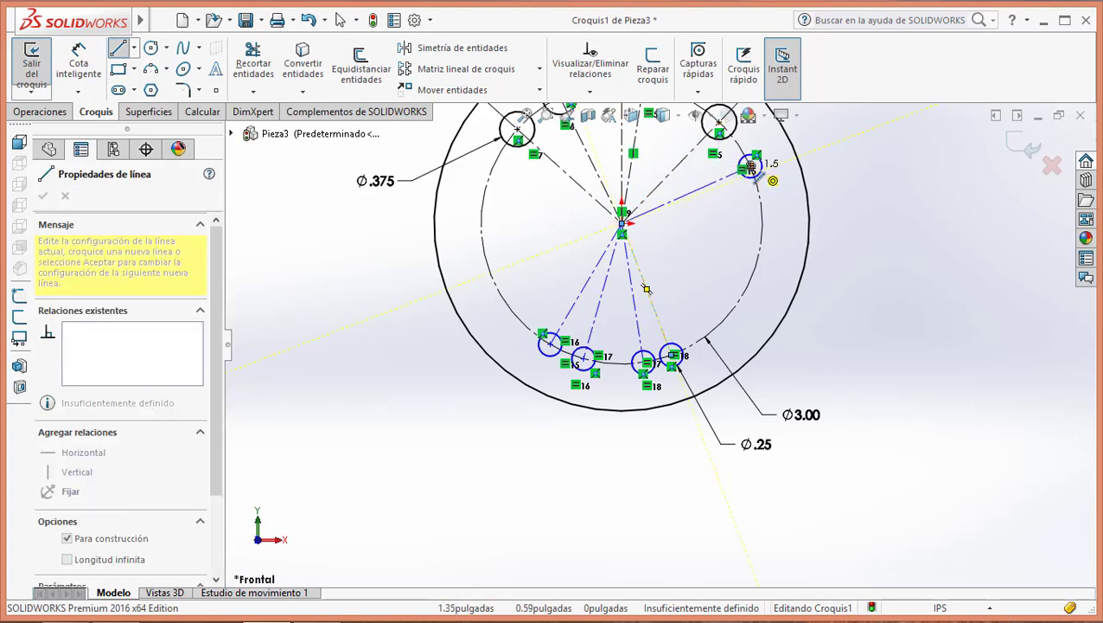
{"action": "left_click", "coordinate": [750, 166]}
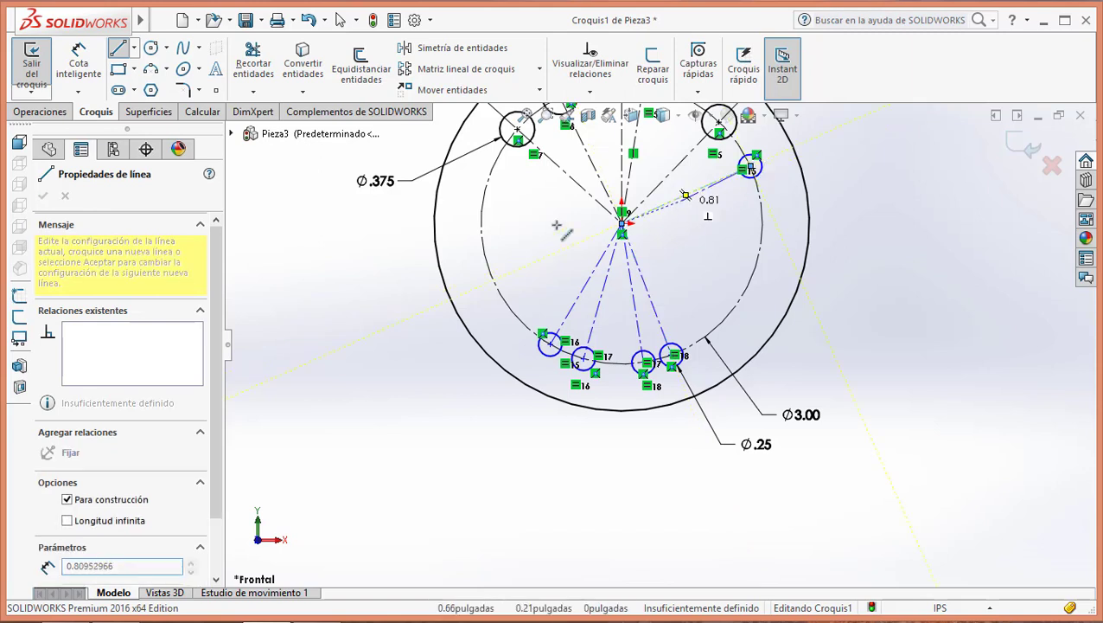
{"action": "left_click", "coordinate": [122, 54]}
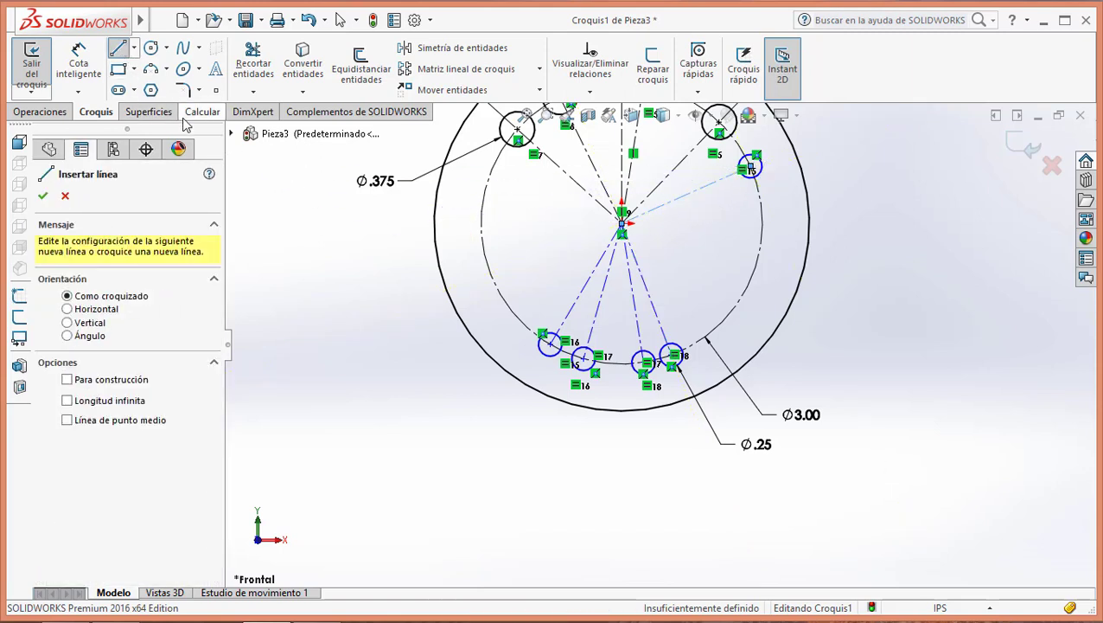
{"action": "left_click", "coordinate": [122, 54]}
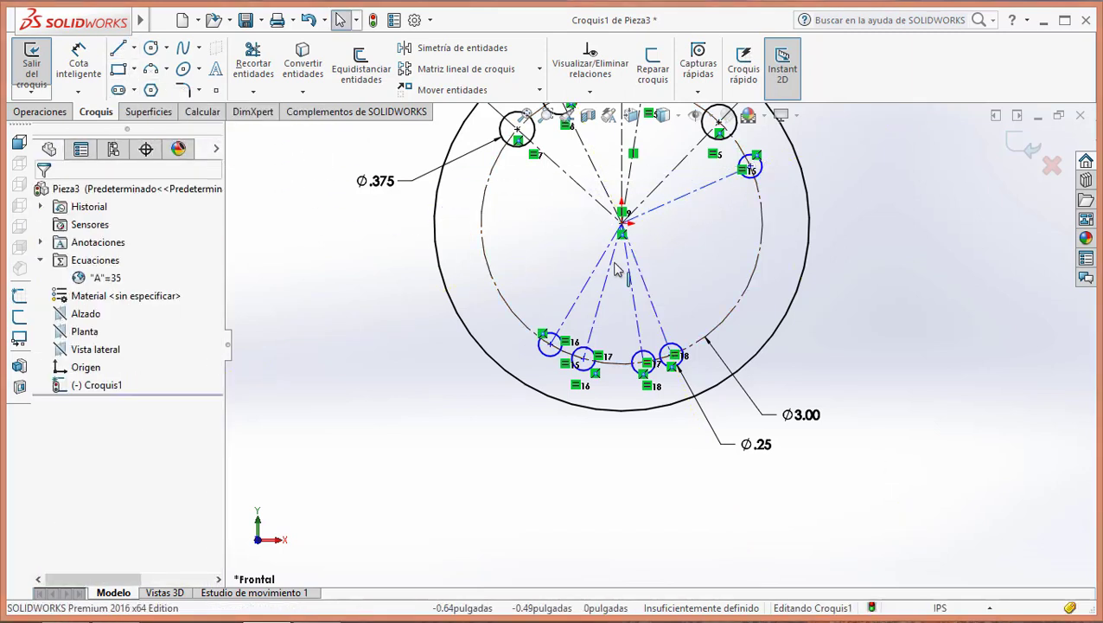
Make the construction line to the bottom Ø.25 hole vertical, then briefly check the reference PDF.
{"action": "scroll", "coordinate": [680, 233], "scroll_direction": "down", "scroll_amount": 3}
{"action": "scroll", "coordinate": [683, 233], "scroll_direction": "up", "scroll_amount": 3}
{"action": "scroll", "coordinate": [692, 242], "scroll_direction": "up", "scroll_amount": 2}
{"action": "scroll", "coordinate": [665, 318], "scroll_direction": "down", "scroll_amount": 2}
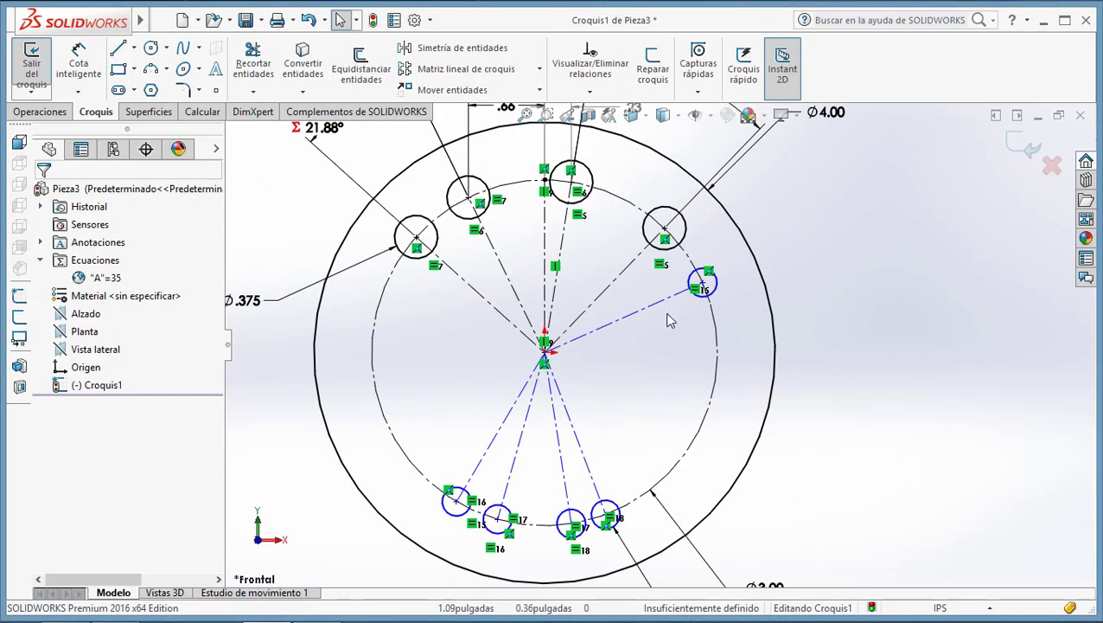
{"action": "scroll", "coordinate": [584, 410], "scroll_direction": "down", "scroll_amount": 2}
{"action": "scroll", "coordinate": [584, 410], "scroll_direction": "up", "scroll_amount": 2}
{"action": "scroll", "coordinate": [619, 497], "scroll_direction": "down", "scroll_amount": 3}
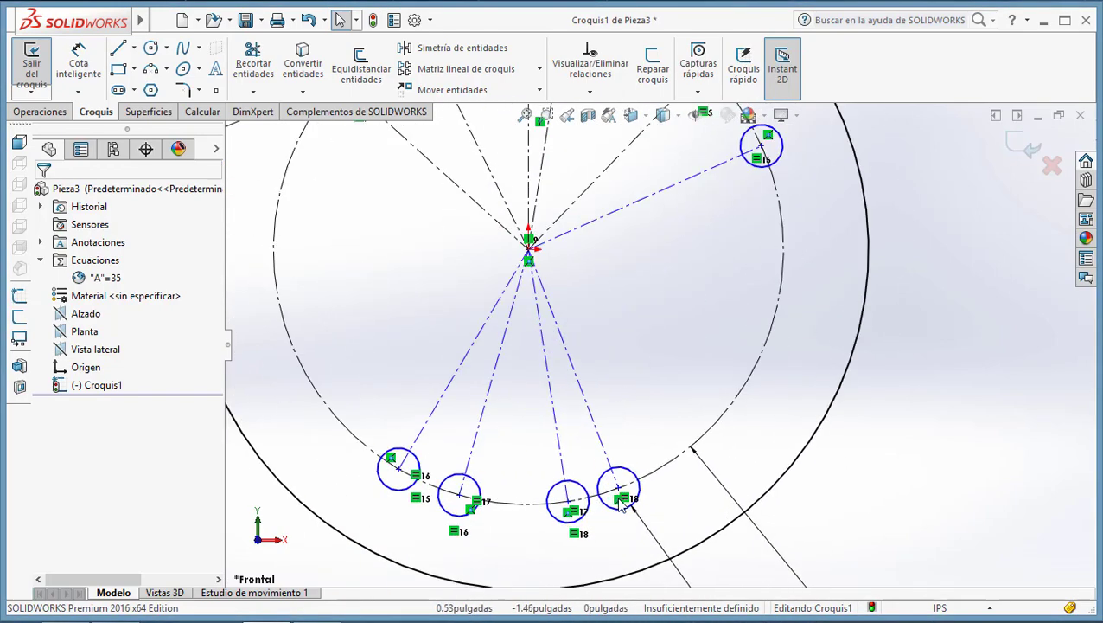
{"action": "left_click", "coordinate": [555, 436]}
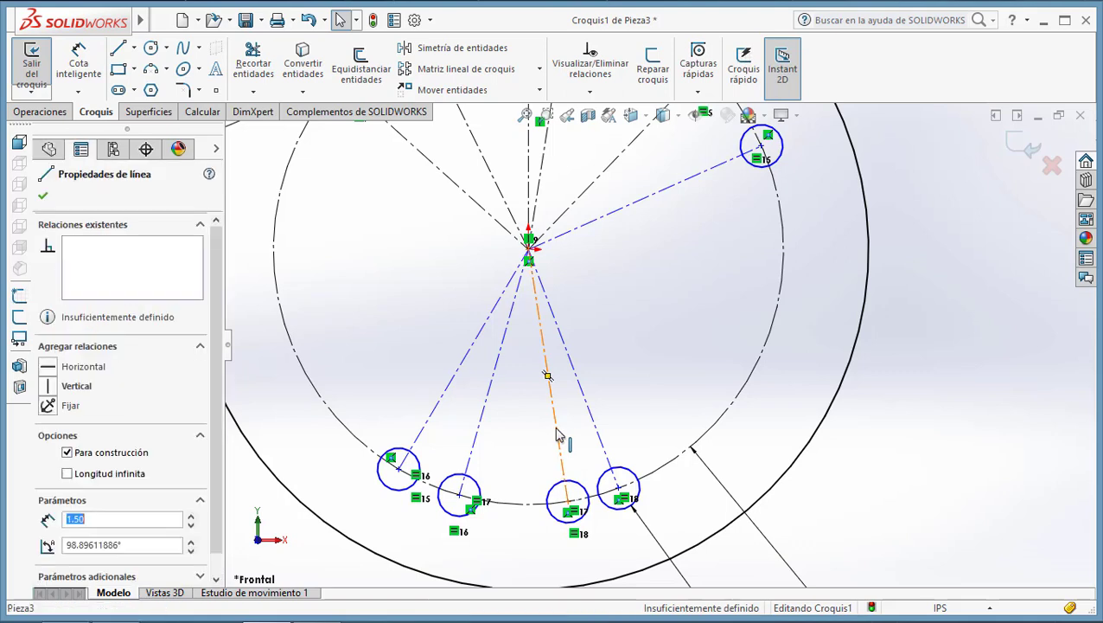
{"action": "left_click", "coordinate": [543, 443]}
{"action": "left_click", "coordinate": [561, 438]}
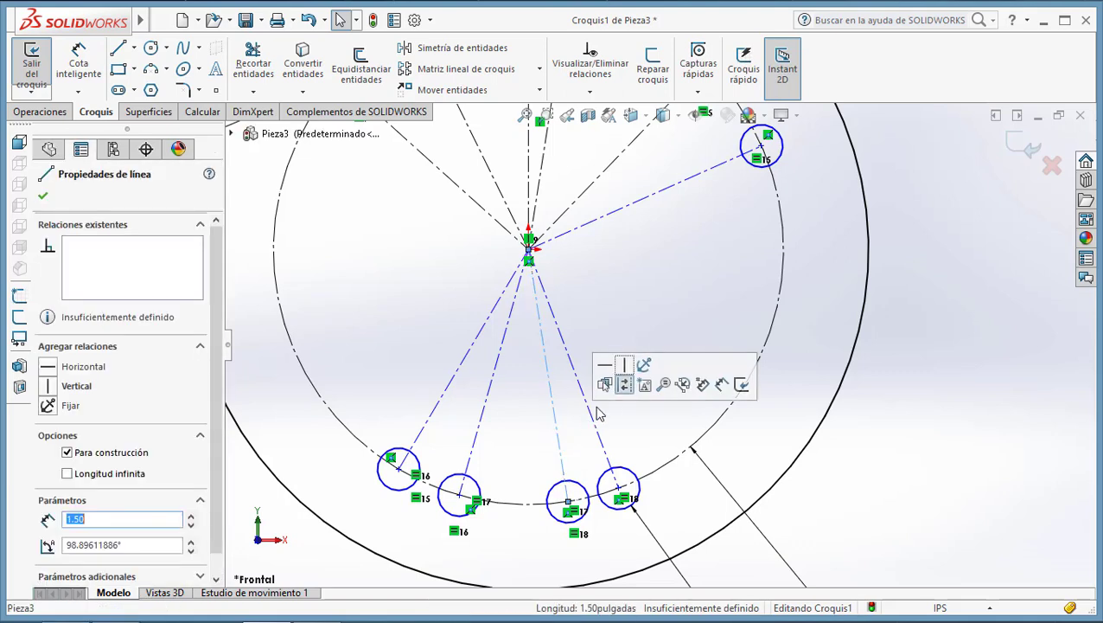
{"action": "left_click", "coordinate": [626, 370]}
{"action": "left_click", "coordinate": [615, 238]}
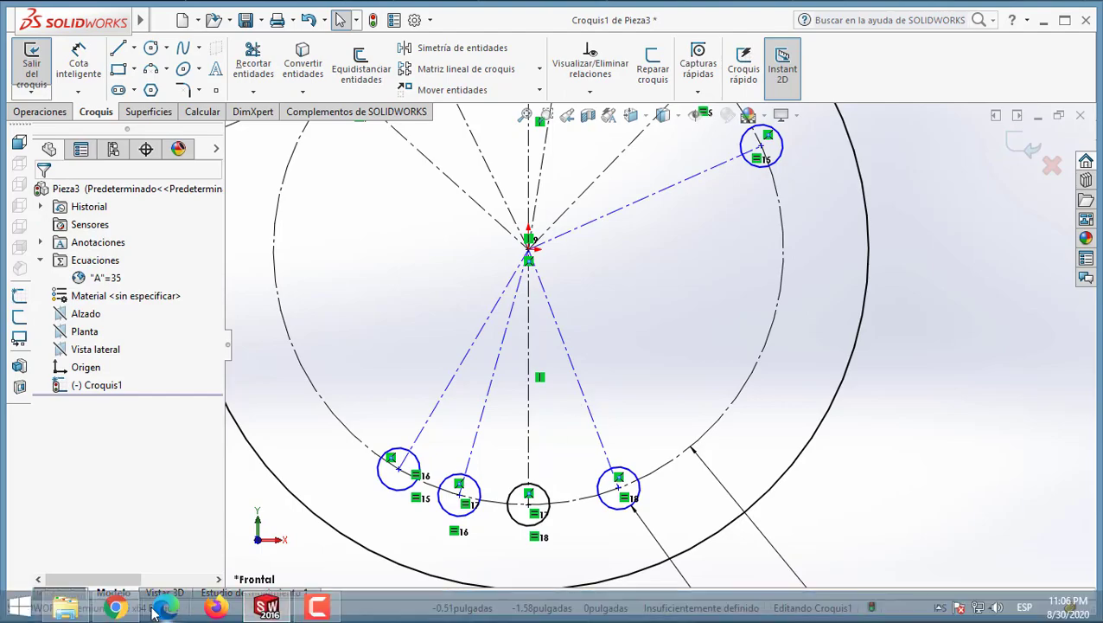
{"action": "left_click", "coordinate": [155, 612]}
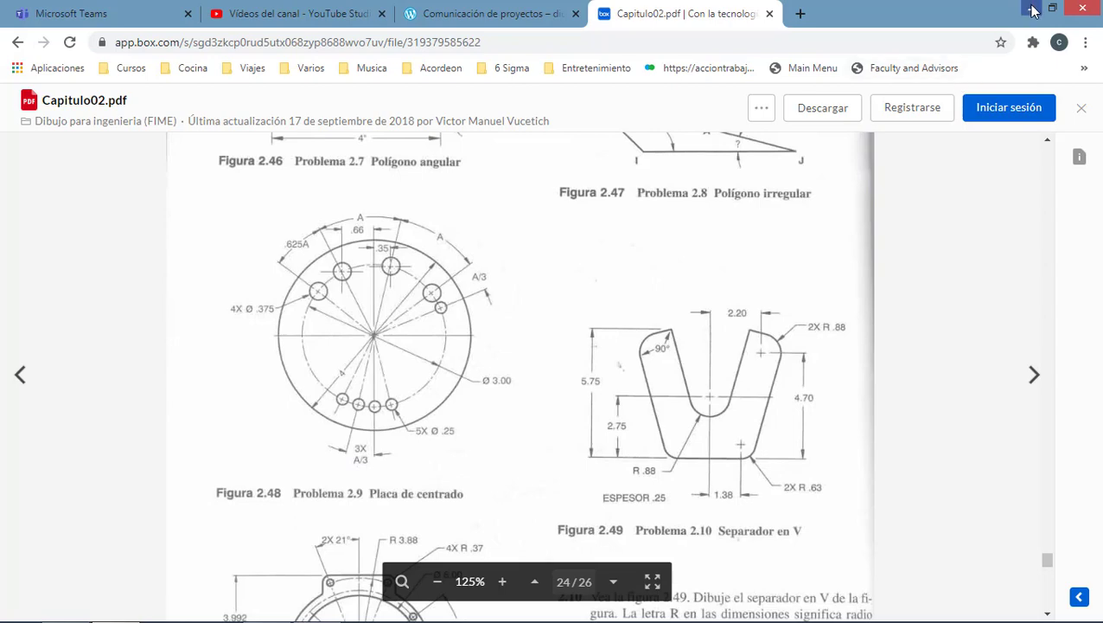
{"action": "left_click", "coordinate": [1033, 10]}
Place an angle dimension between the slanted hole line and the vertical centre line.
{"action": "left_click", "coordinate": [78, 59]}
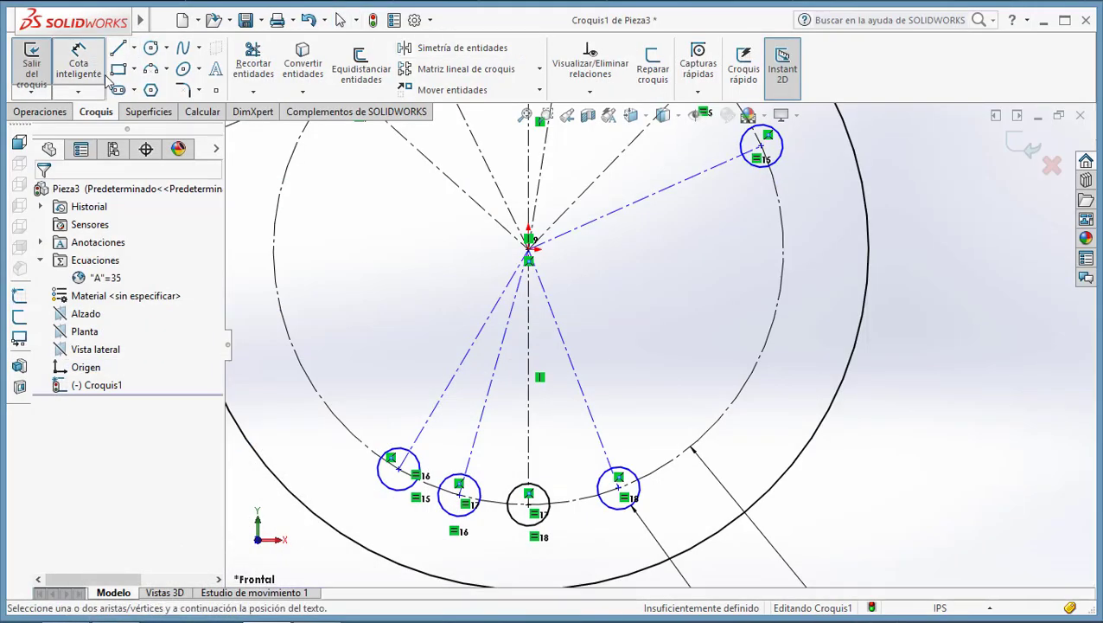
{"action": "left_click", "coordinate": [473, 446]}
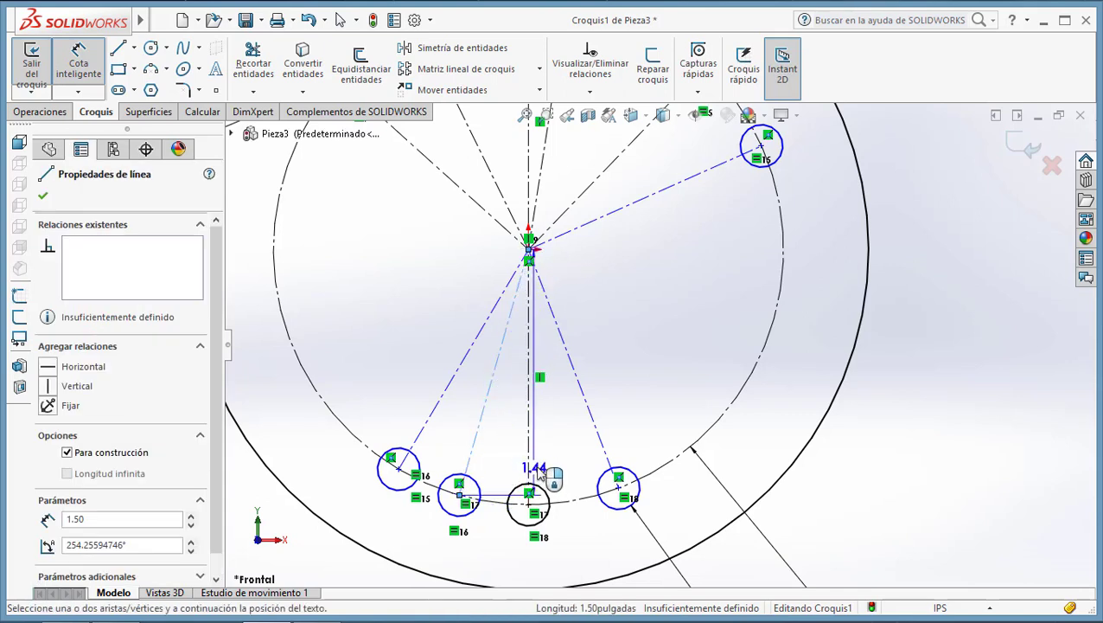
{"action": "left_click", "coordinate": [531, 467]}
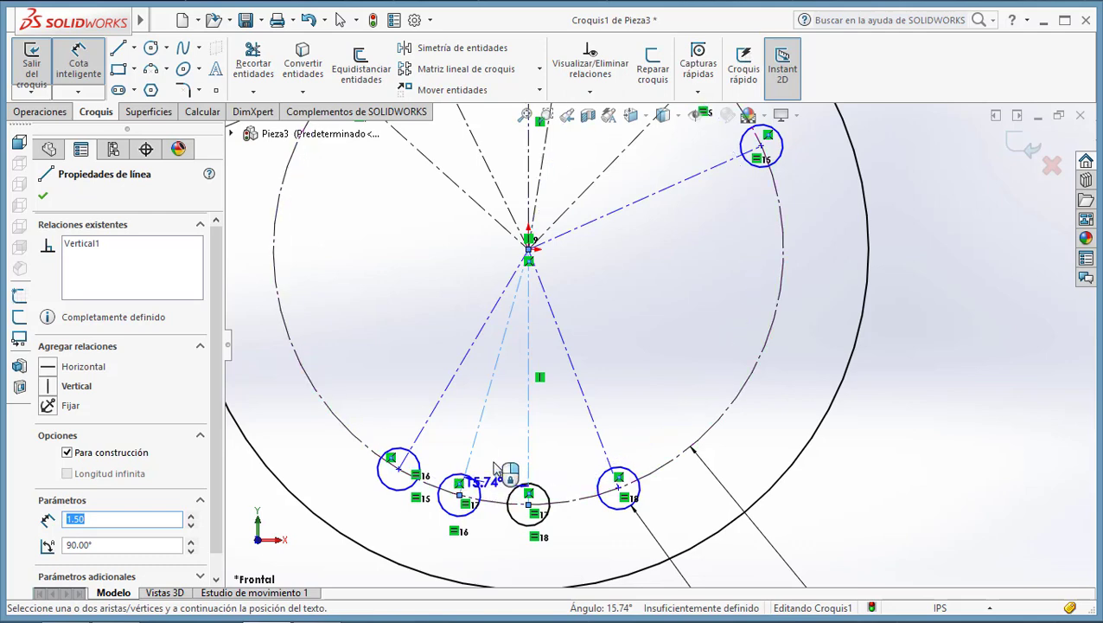
{"action": "scroll", "coordinate": [506, 540], "scroll_direction": "up", "scroll_amount": 1}
{"action": "scroll", "coordinate": [502, 545], "scroll_direction": "up", "scroll_amount": 1}
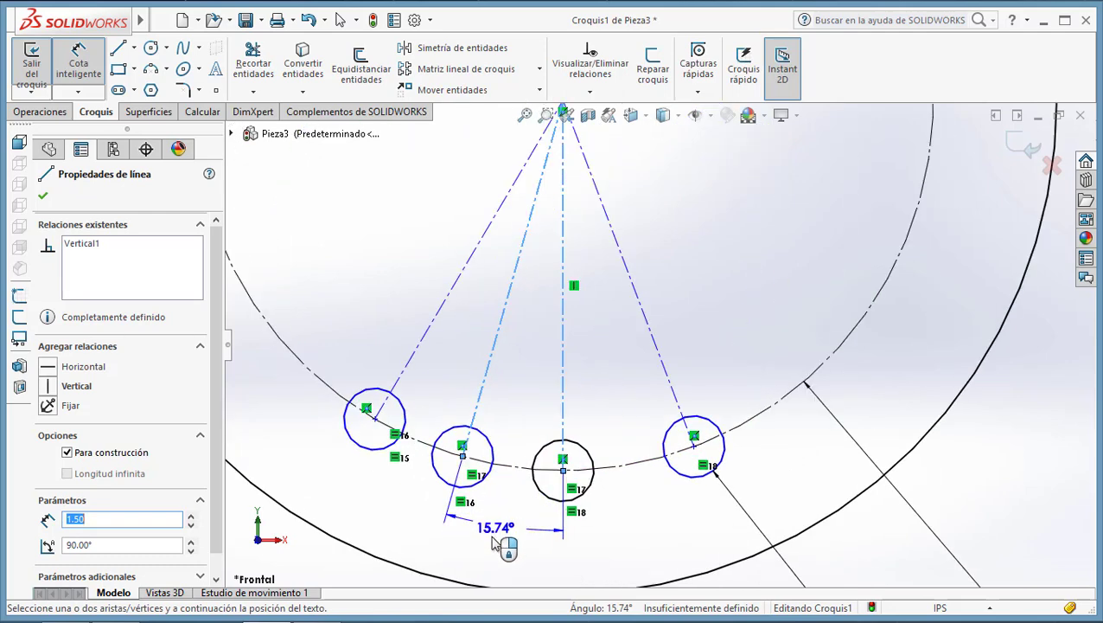
{"action": "scroll", "coordinate": [515, 545], "scroll_direction": "down", "scroll_amount": 3}
{"action": "scroll", "coordinate": [532, 538], "scroll_direction": "up", "scroll_amount": 1}
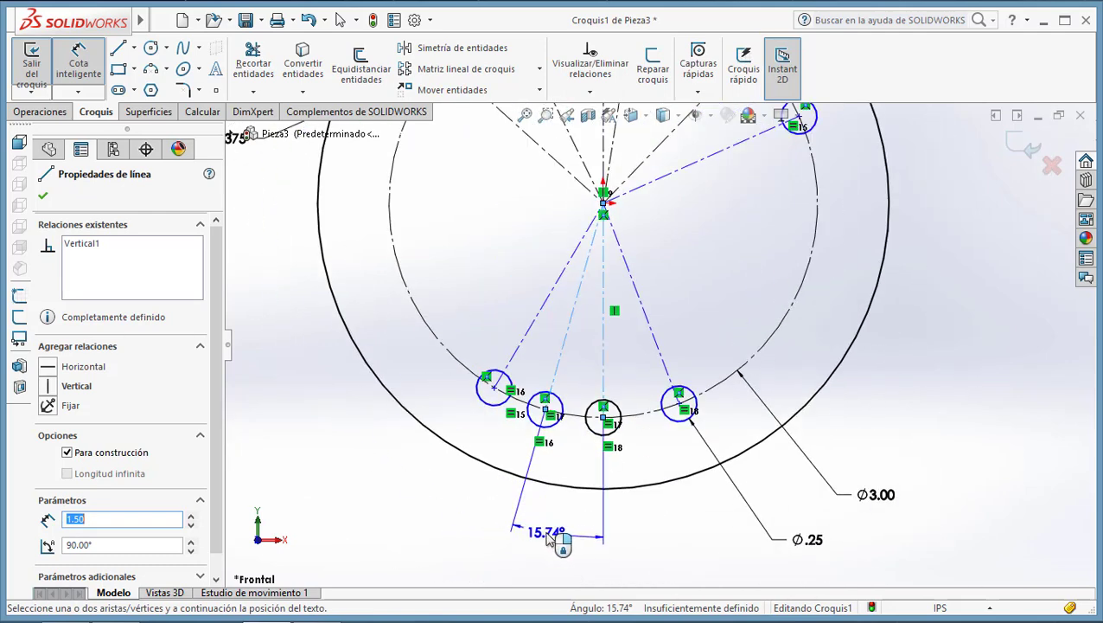
{"action": "left_click", "coordinate": [546, 536]}
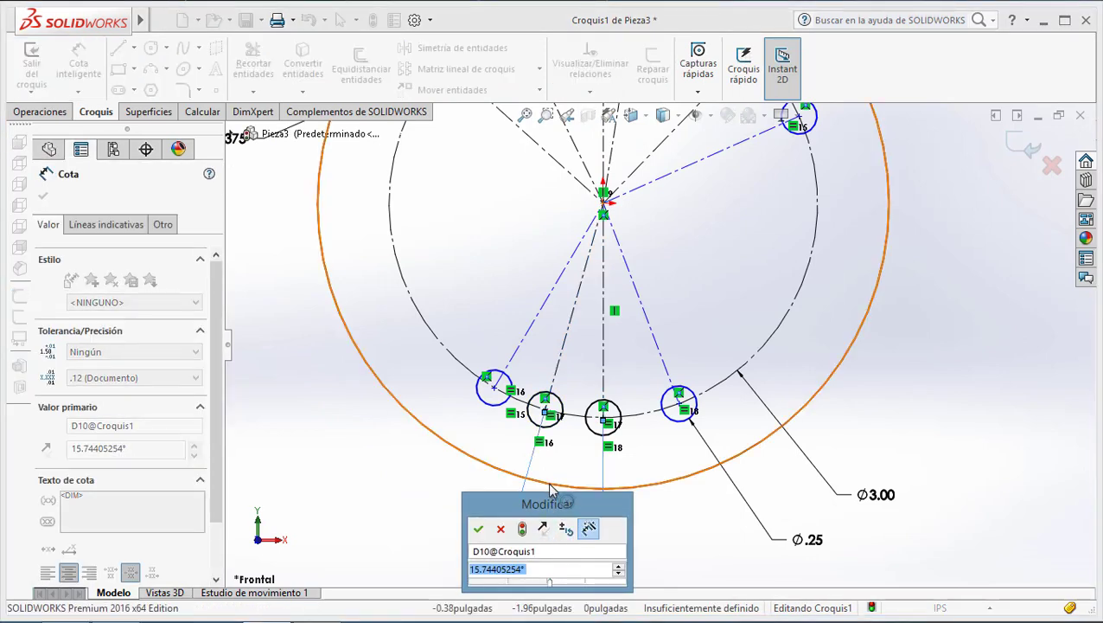
Drive that angle with the equation "A"/3 so it reads 11.67°, and move its label.
{"action": "type", "text": "="}
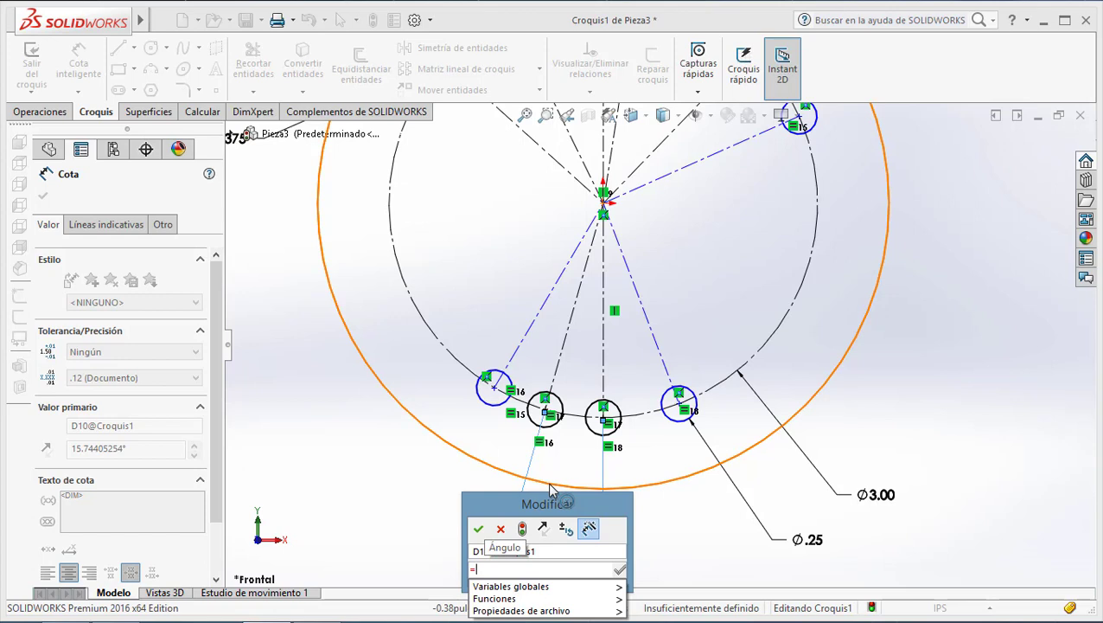
{"action": "type", "text": "A"}
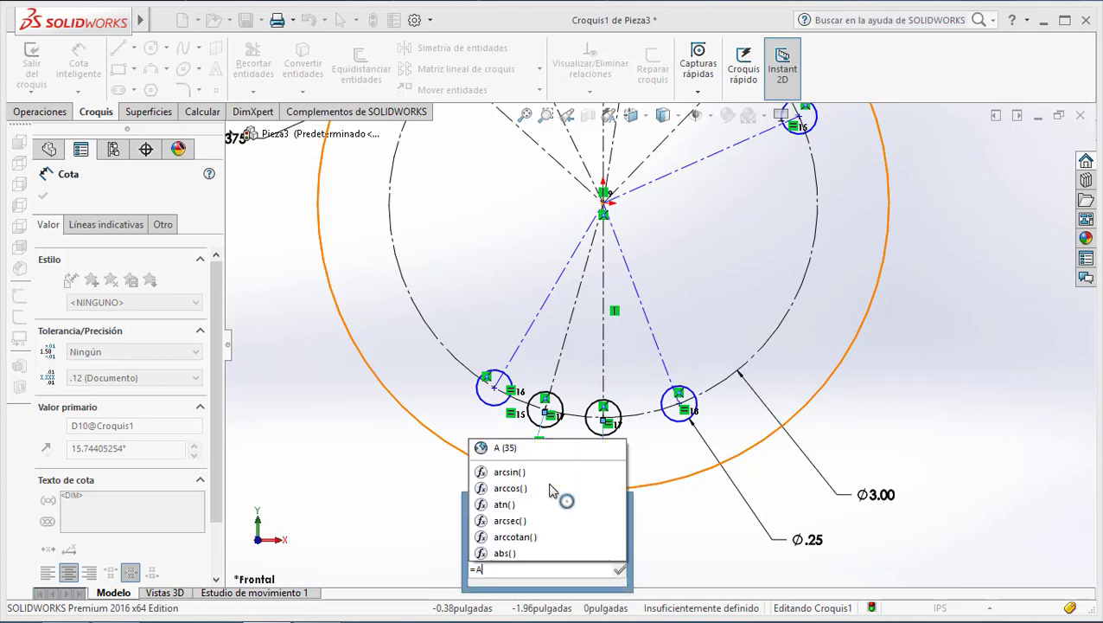
{"action": "left_click", "coordinate": [525, 451]}
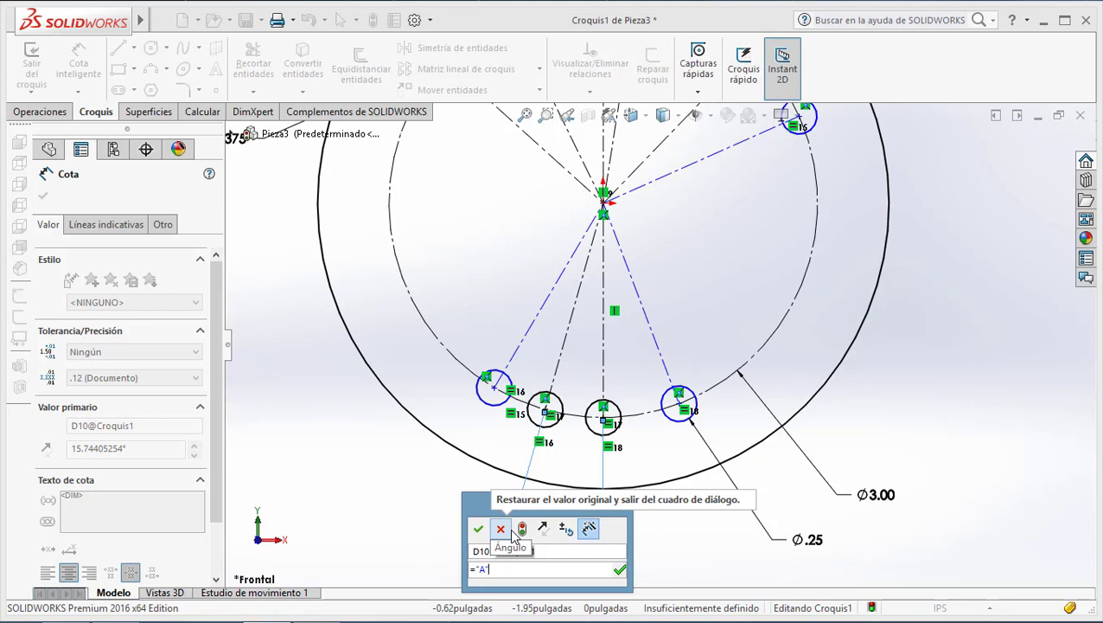
{"action": "type", "text": "/3"}
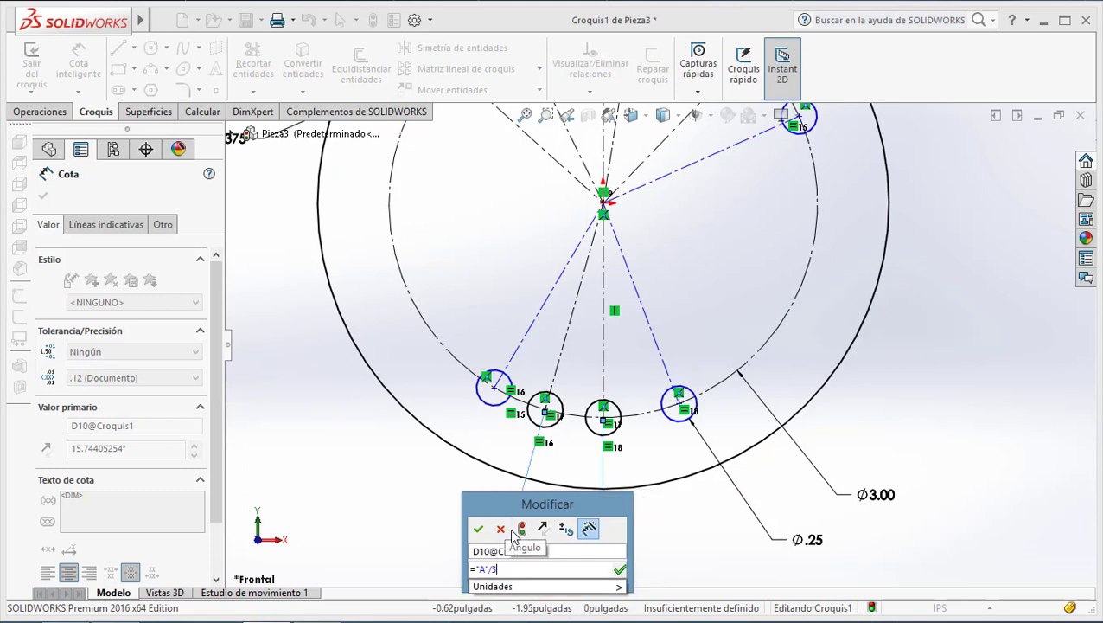
{"action": "key", "text": "Return"}
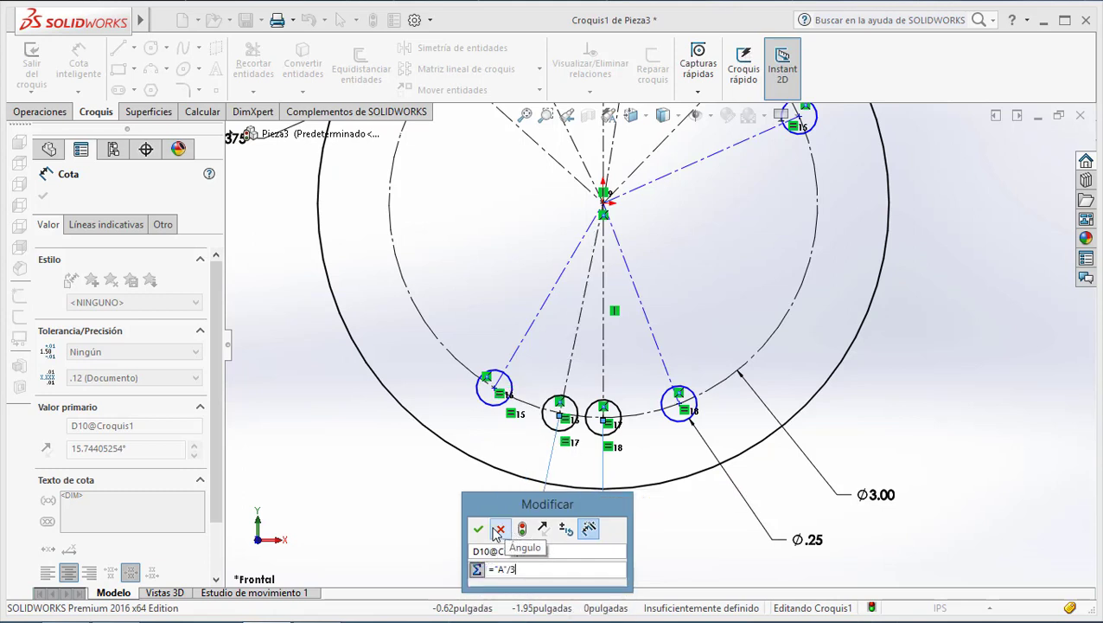
{"action": "left_click", "coordinate": [478, 528]}
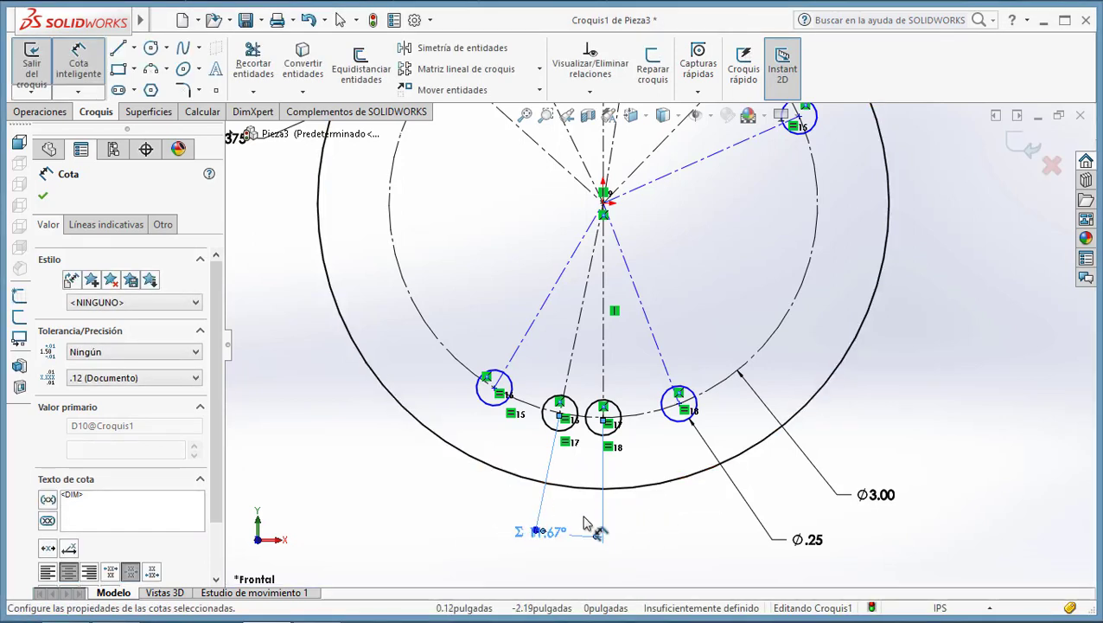
{"action": "left_click_drag", "start_coordinate": [545, 536], "coordinate": [577, 553]}
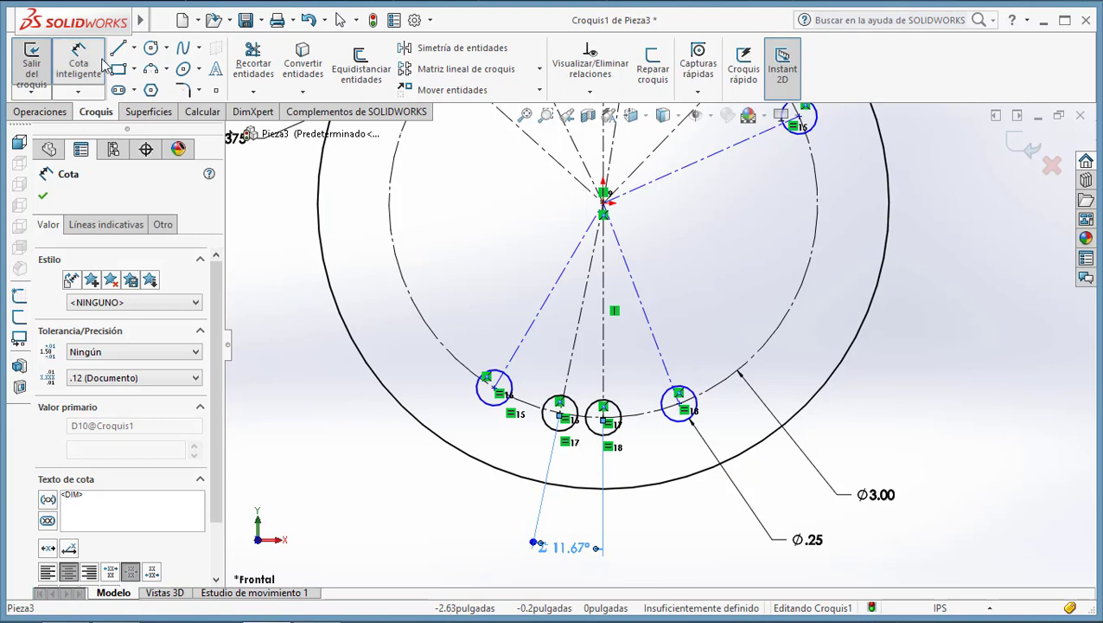
{"action": "left_click", "coordinate": [98, 68]}
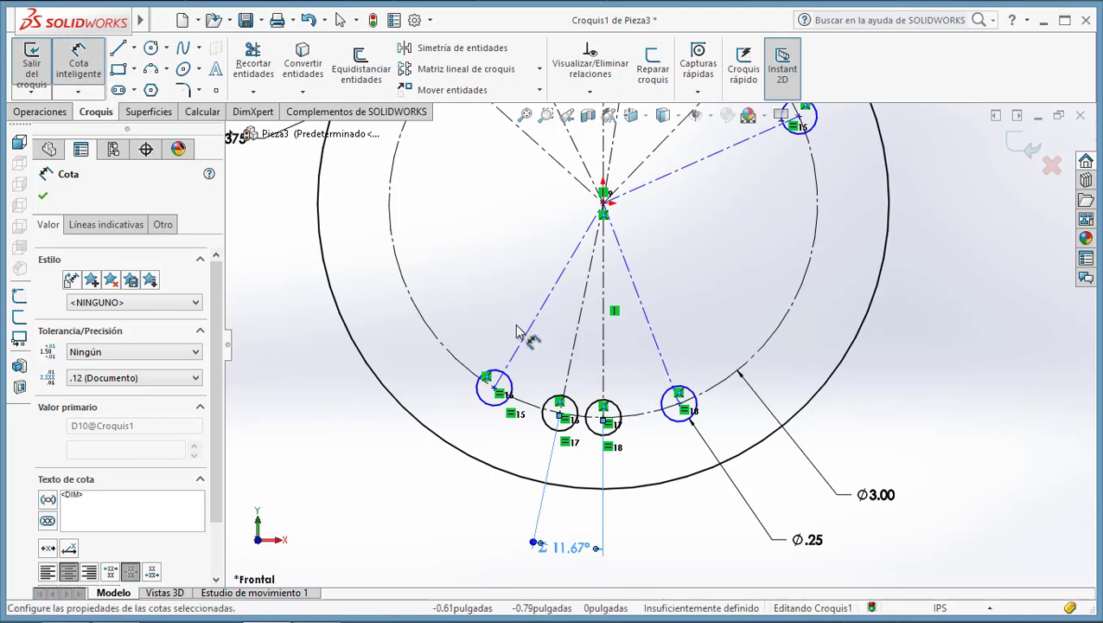
Dimension the angle between the next pair of hole lines as "A"/3, changing 18.91° to 11.67°.
{"action": "left_click", "coordinate": [582, 306]}
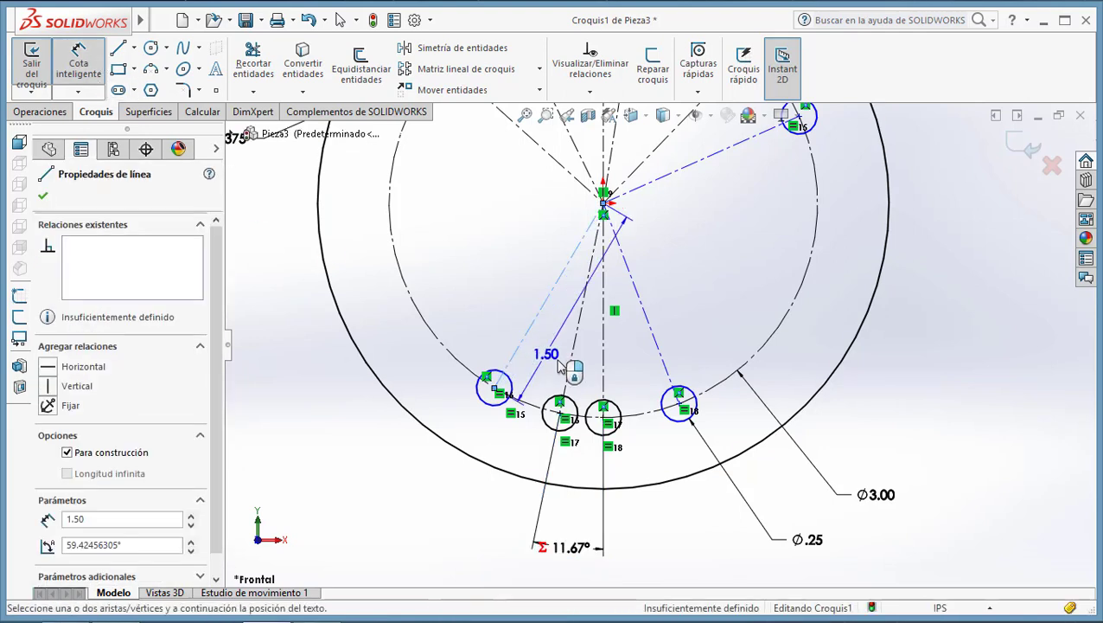
{"action": "left_click", "coordinate": [568, 370]}
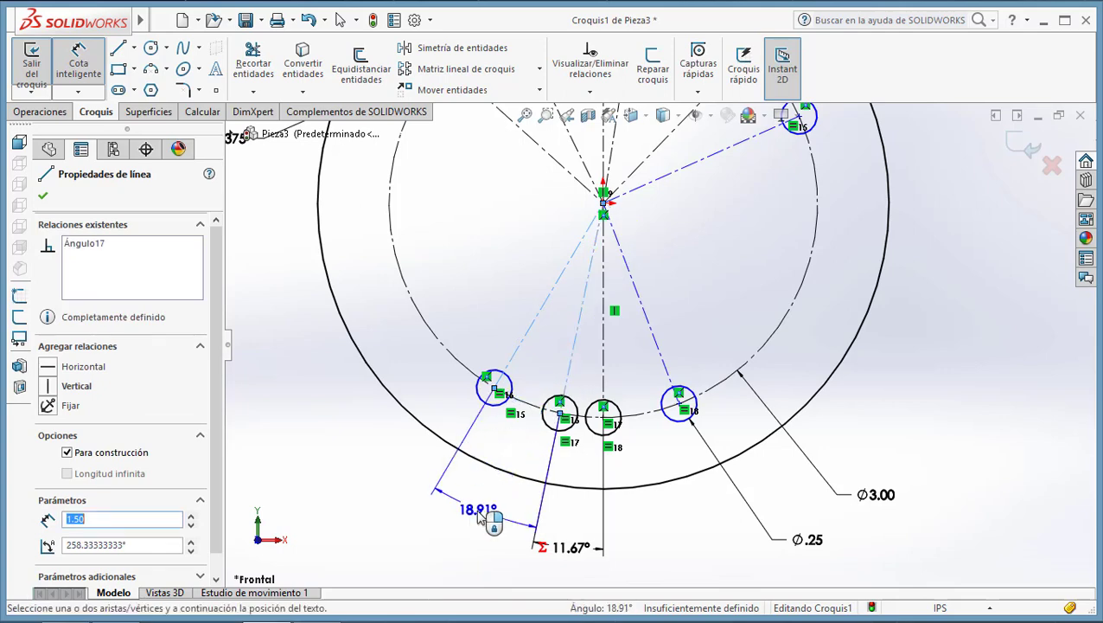
{"action": "left_click", "coordinate": [471, 501]}
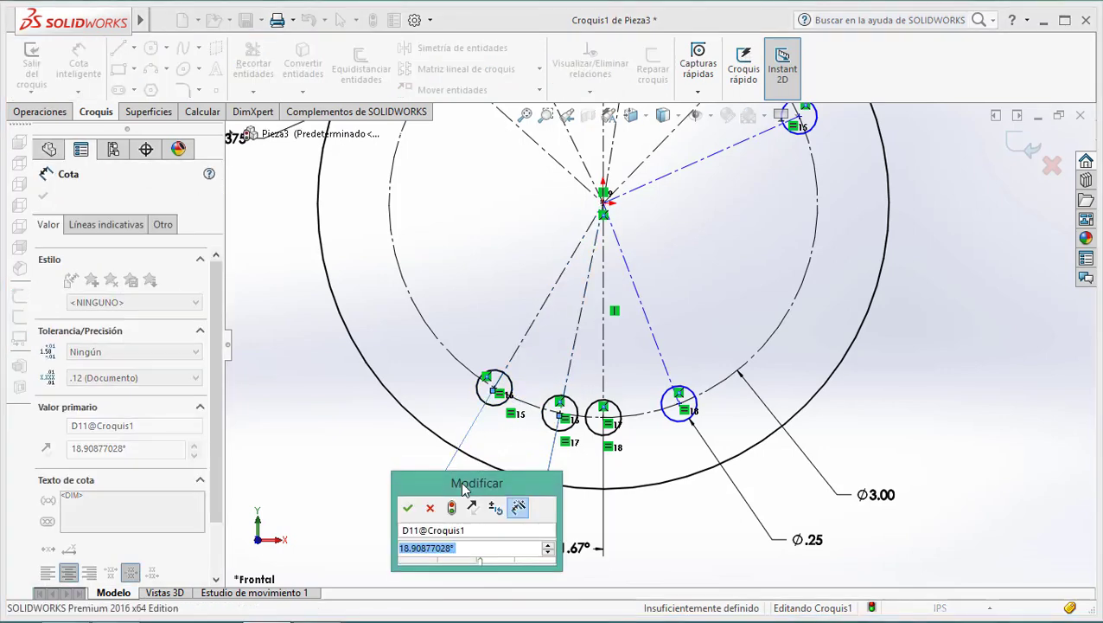
{"action": "type", "text": "=A"}
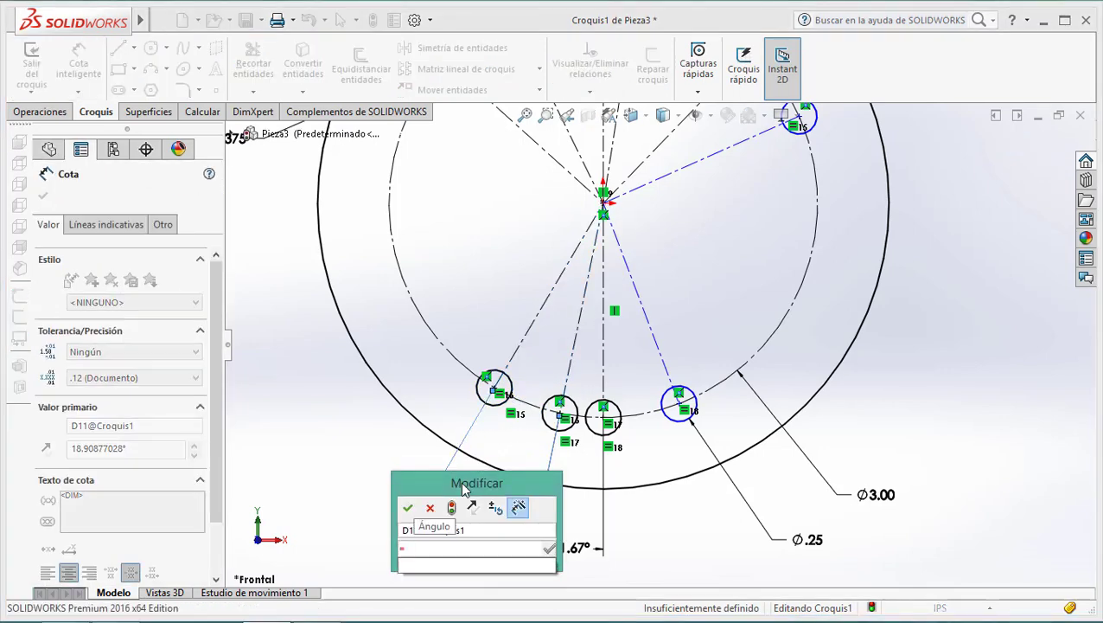
{"action": "left_click", "coordinate": [439, 426]}
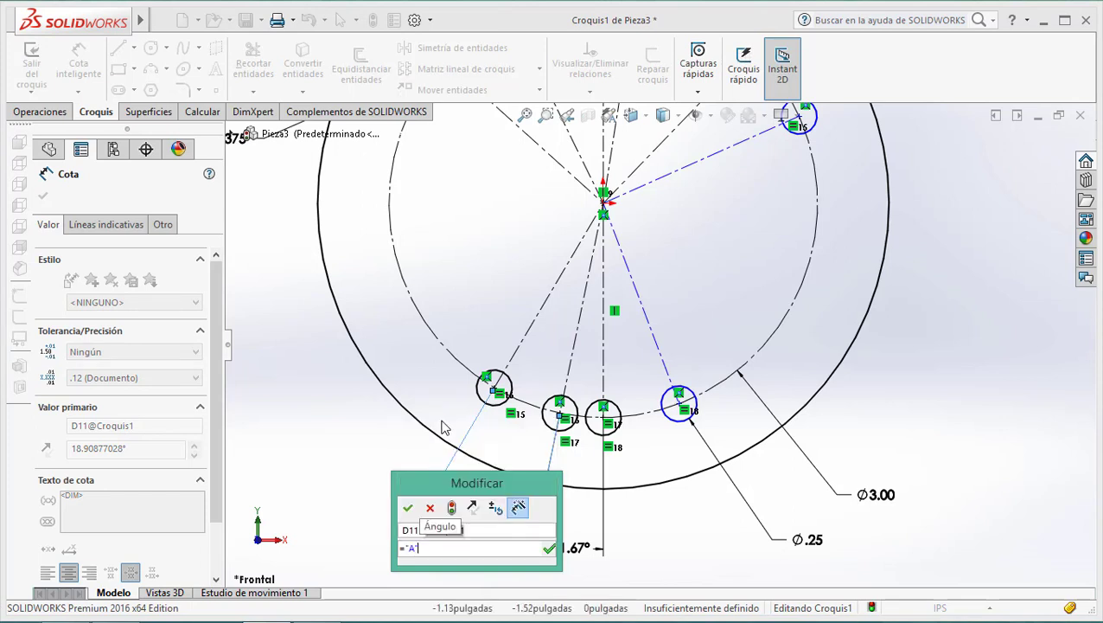
{"action": "type", "text": "/"}
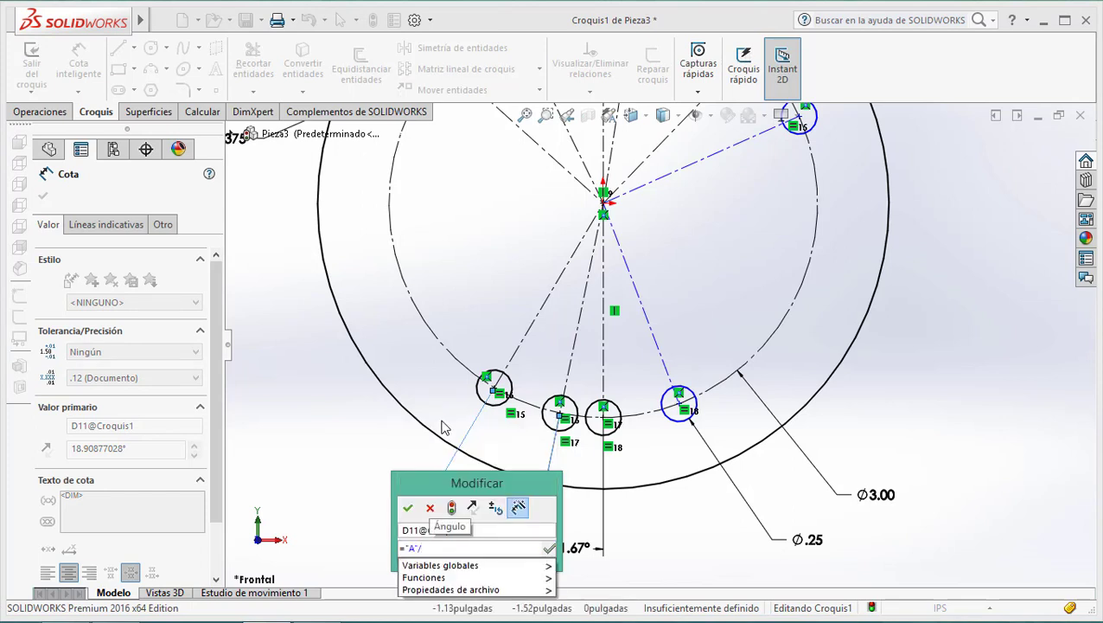
{"action": "type", "text": "3"}
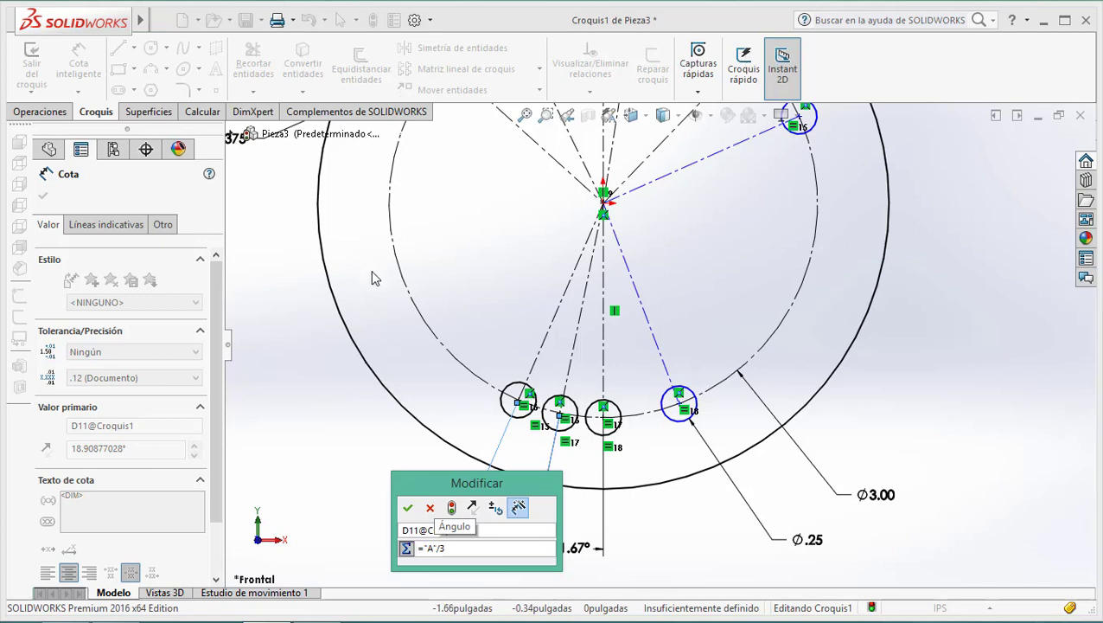
{"action": "left_click", "coordinate": [604, 363]}
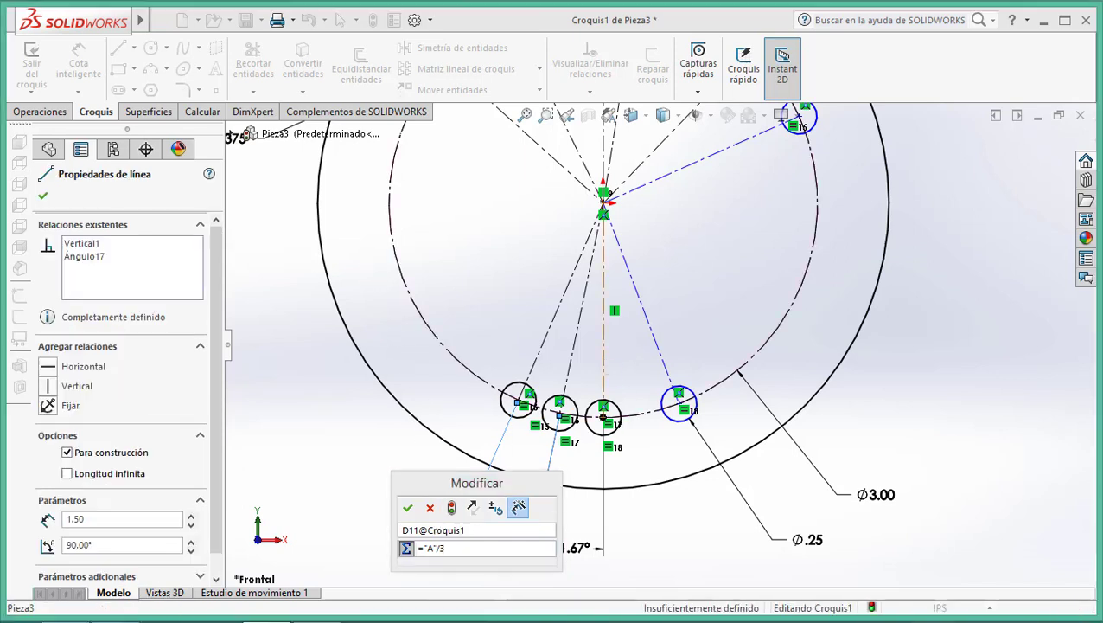
{"action": "left_click", "coordinate": [665, 367]}
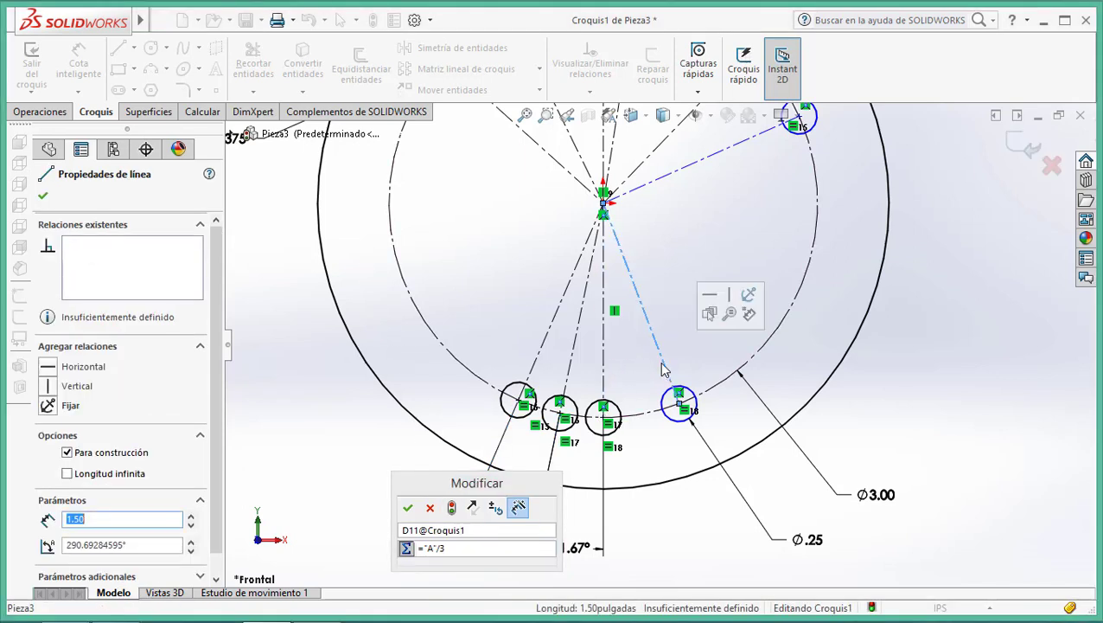
{"action": "left_click", "coordinate": [410, 508]}
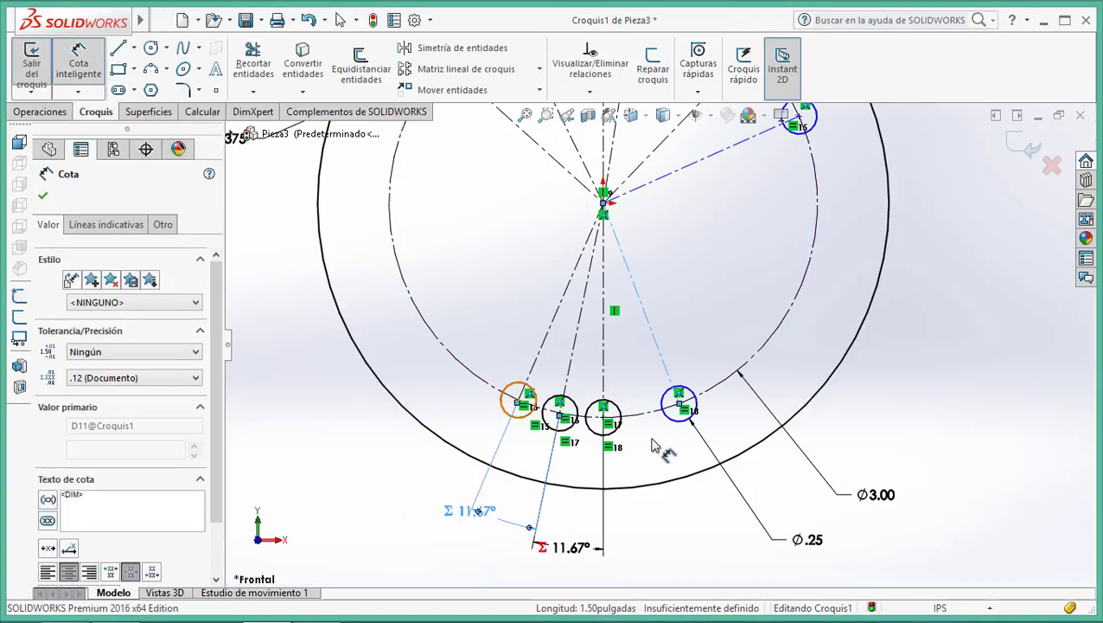
Dimension the 20.69° angle at the lower-right hole and enter the equation "A"/3.
{"action": "left_click", "coordinate": [604, 355]}
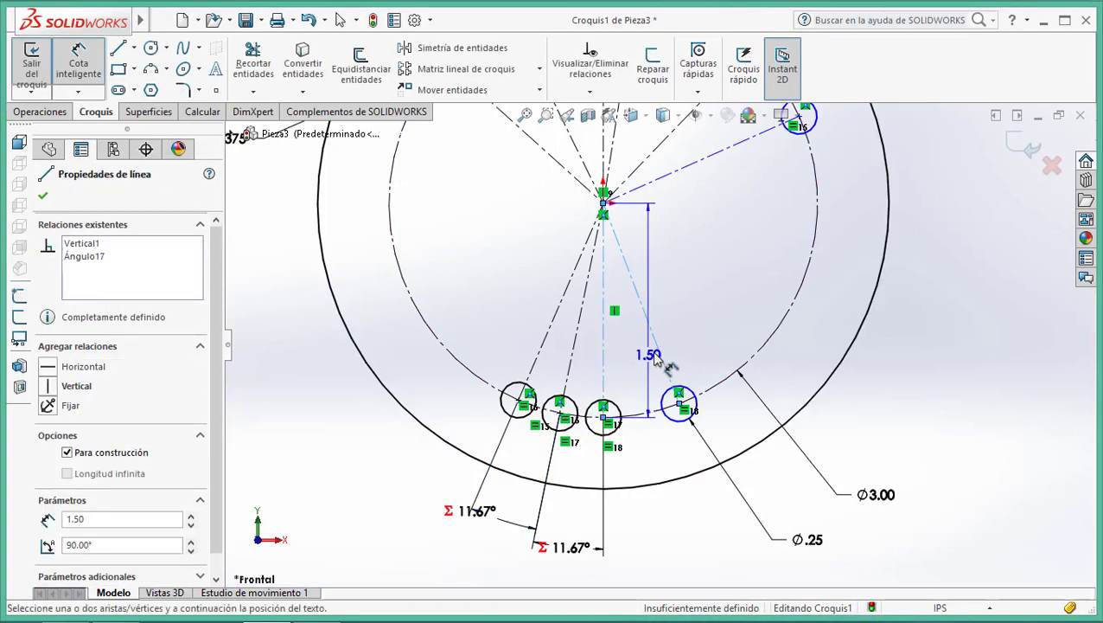
{"action": "left_click", "coordinate": [662, 355]}
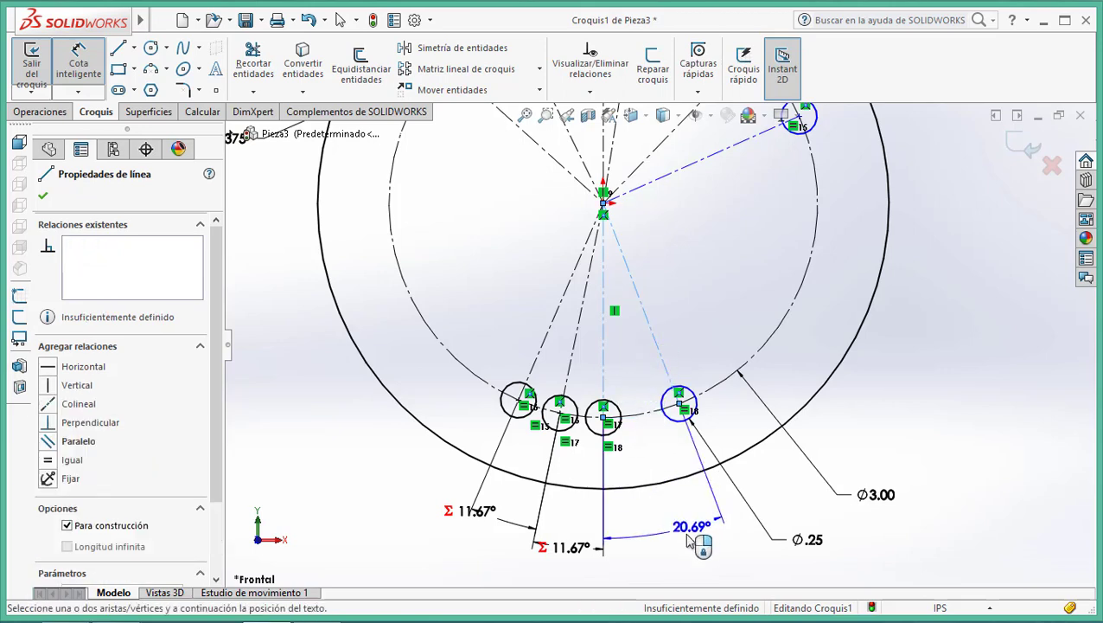
{"action": "left_click", "coordinate": [688, 529]}
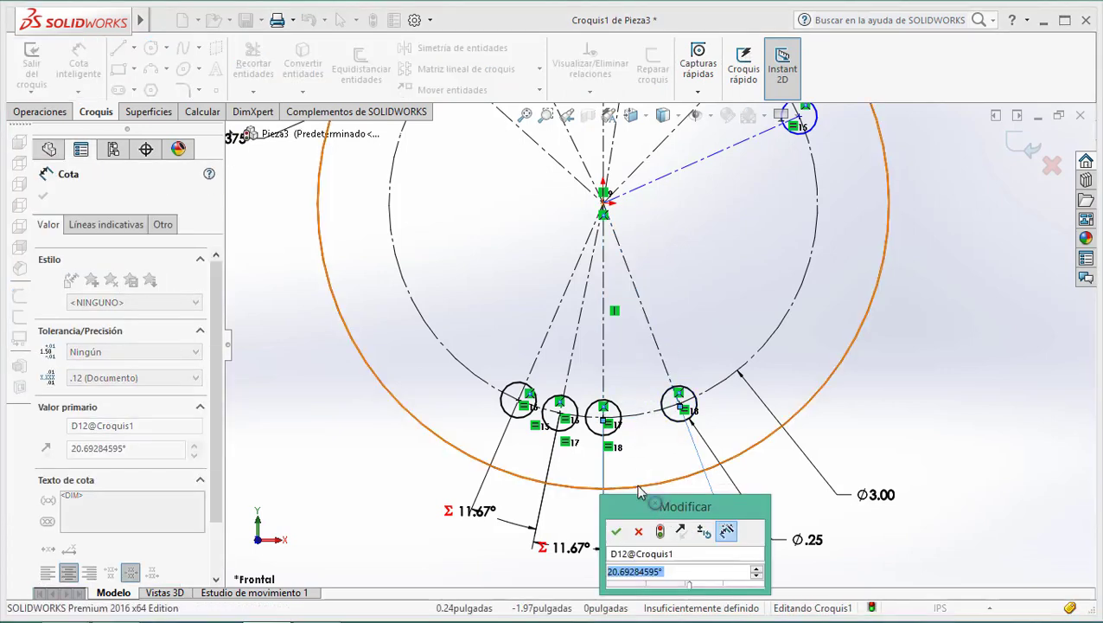
{"action": "type", "text": "A"}
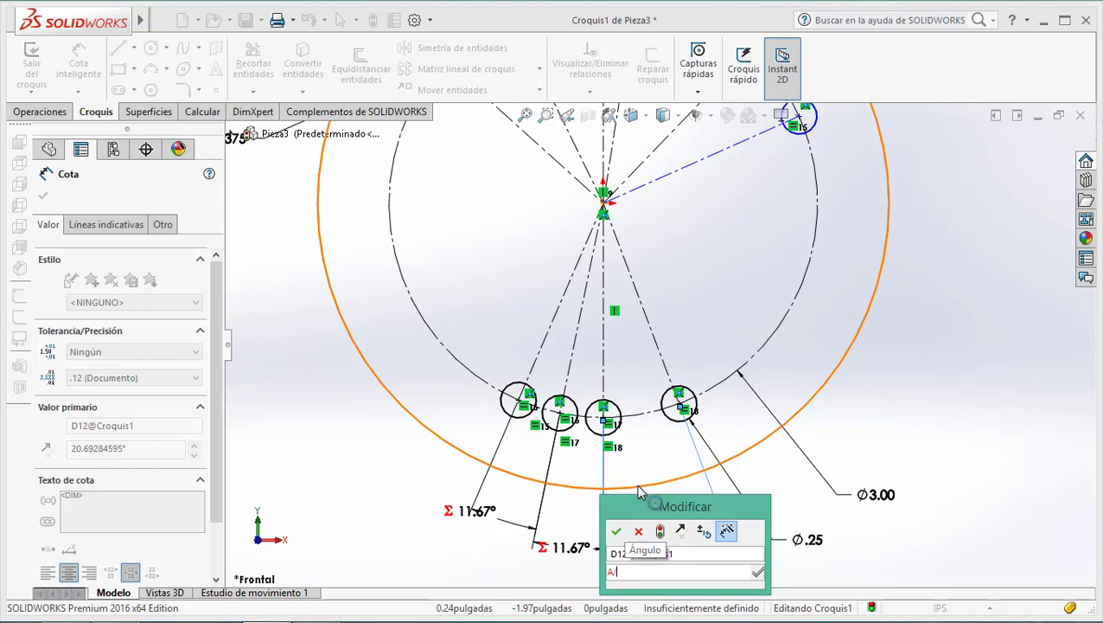
{"action": "type", "text": "/3"}
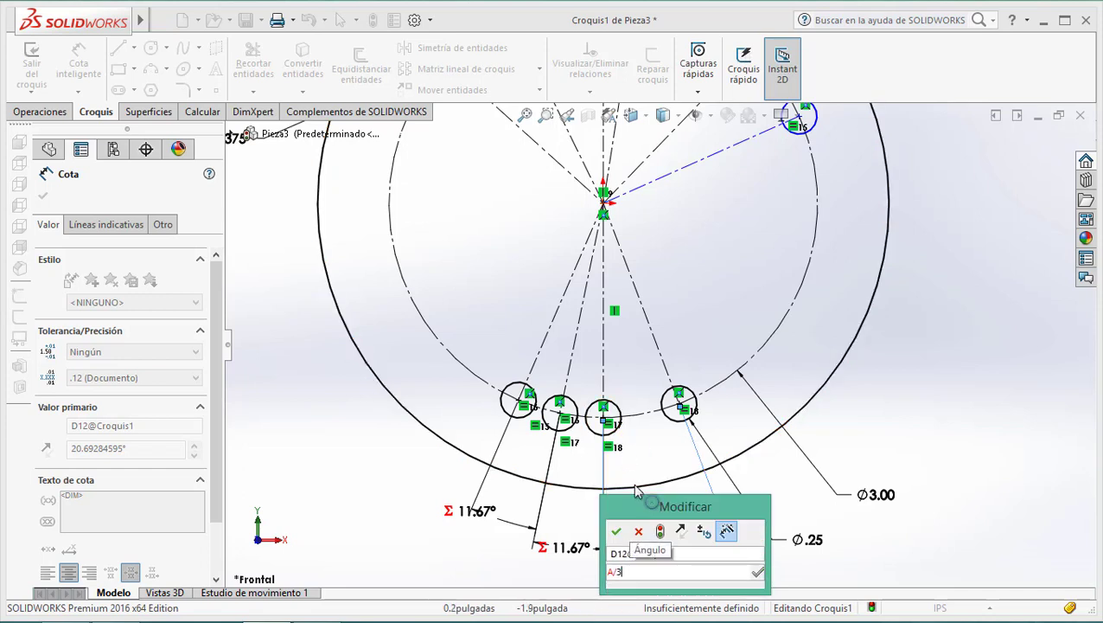
{"action": "key", "text": "BackSpace"}
{"action": "key", "text": "BackSpace"}
{"action": "key", "text": "BackSpace"}
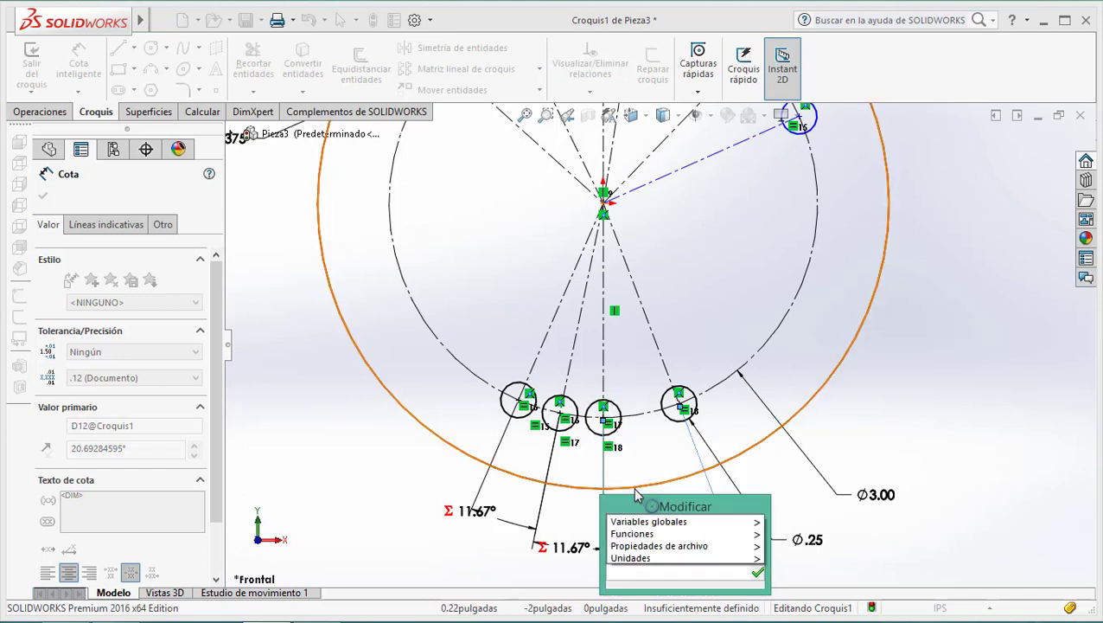
{"action": "type", "text": "="}
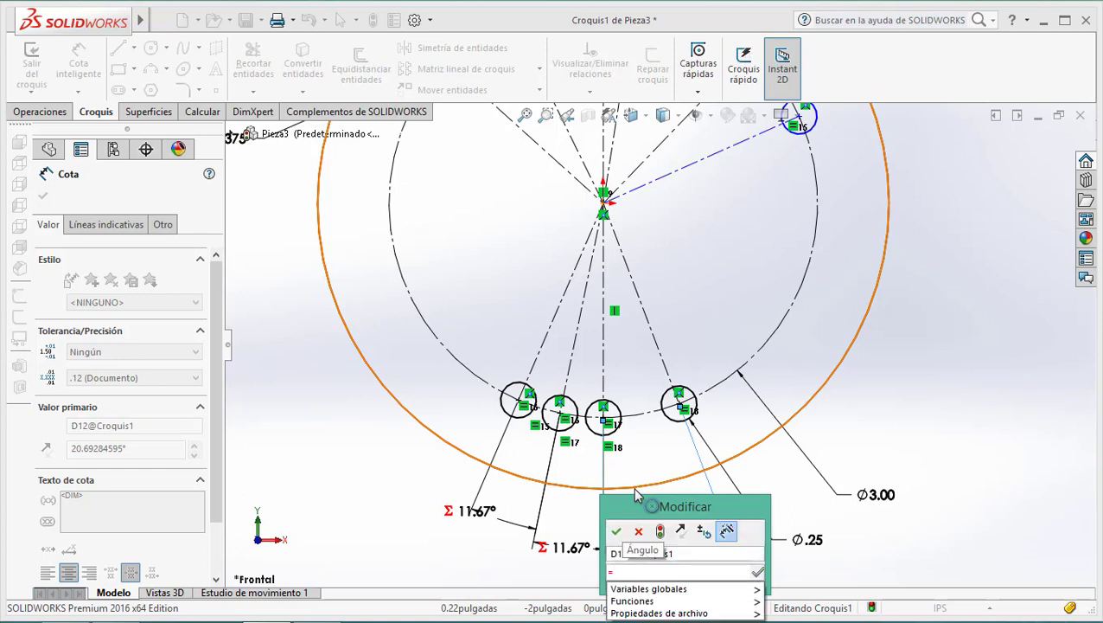
{"action": "type", "text": "a"}
{"action": "left_click", "coordinate": [642, 453]}
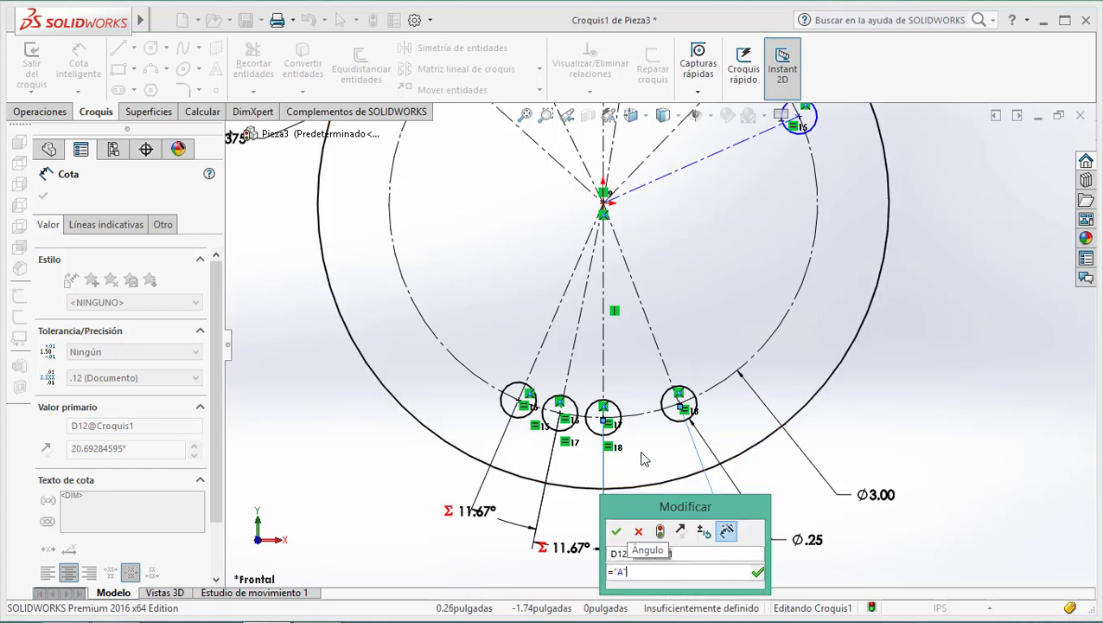
{"action": "type", "text": "/3"}
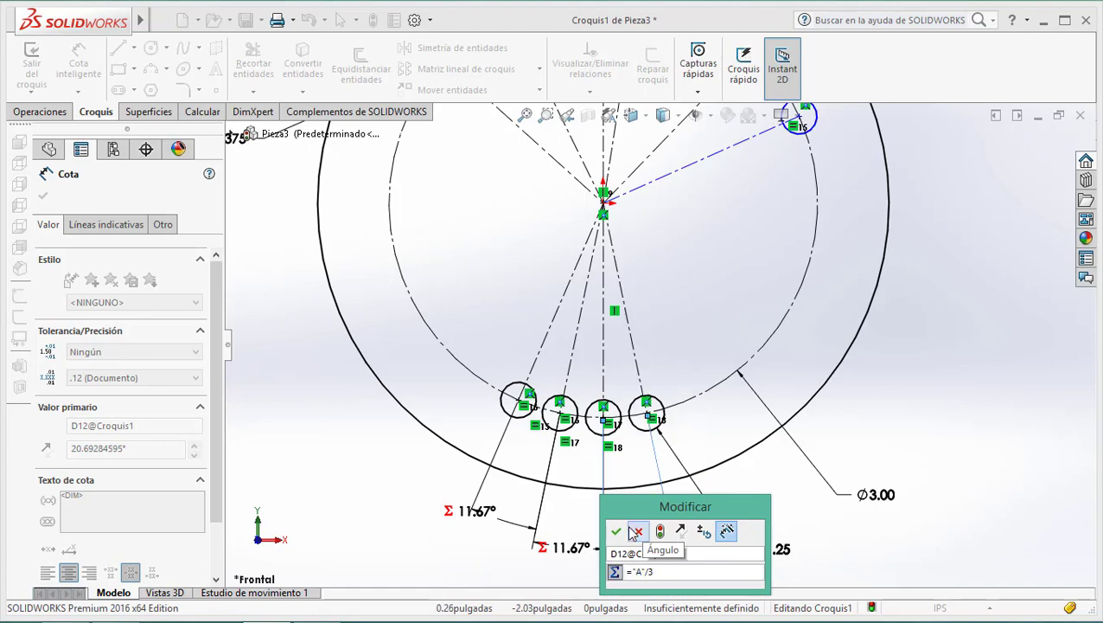
Confirm the lower-hole angle, then dimension the upper-right hole's angle as "A"/3 (11.67°).
{"action": "key", "text": "Return"}
{"action": "scroll", "coordinate": [926, 372], "scroll_direction": "down", "scroll_amount": 3}
{"action": "scroll", "coordinate": [823, 382], "scroll_direction": "up", "scroll_amount": 3}
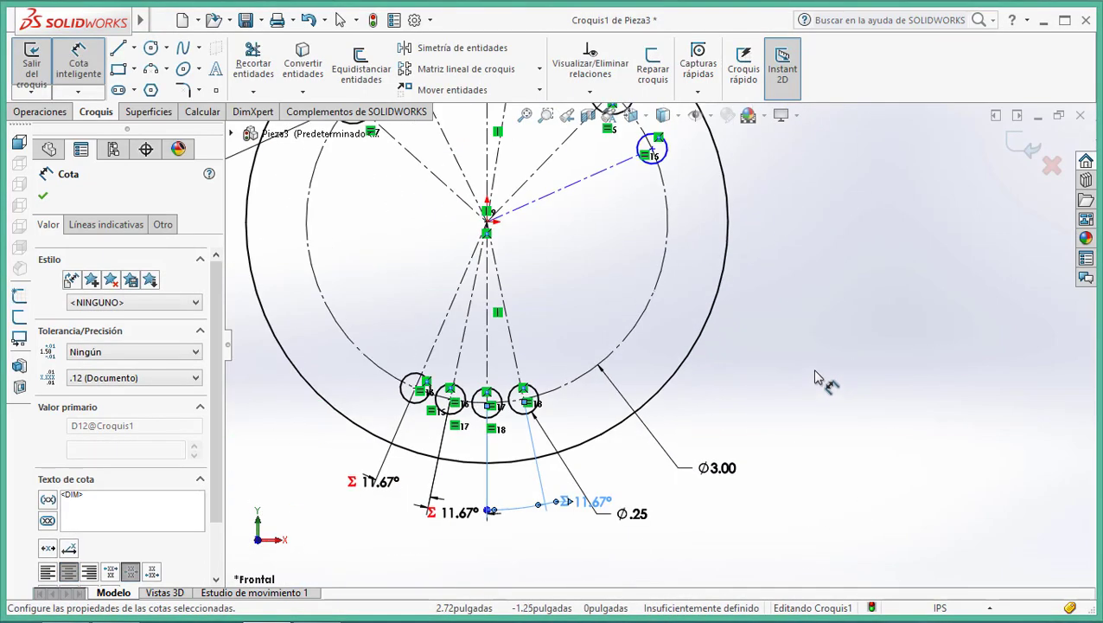
{"action": "scroll", "coordinate": [710, 315], "scroll_direction": "down", "scroll_amount": 3}
{"action": "scroll", "coordinate": [566, 236], "scroll_direction": "up", "scroll_amount": 4}
{"action": "scroll", "coordinate": [567, 236], "scroll_direction": "down", "scroll_amount": 1}
{"action": "scroll", "coordinate": [415, 244], "scroll_direction": "down", "scroll_amount": 2}
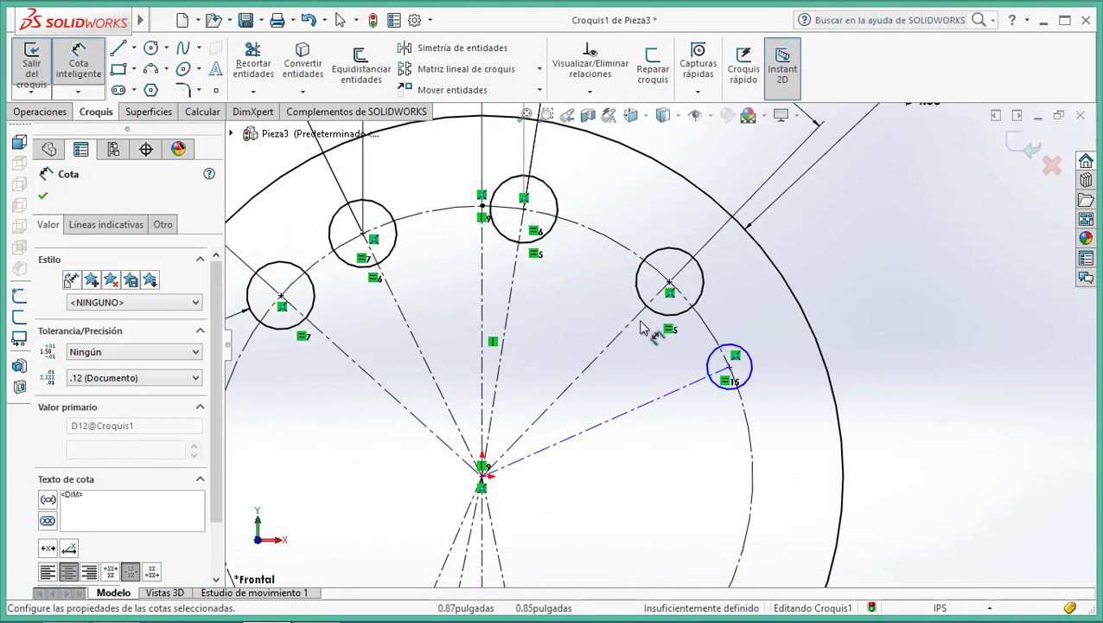
{"action": "left_click", "coordinate": [639, 317]}
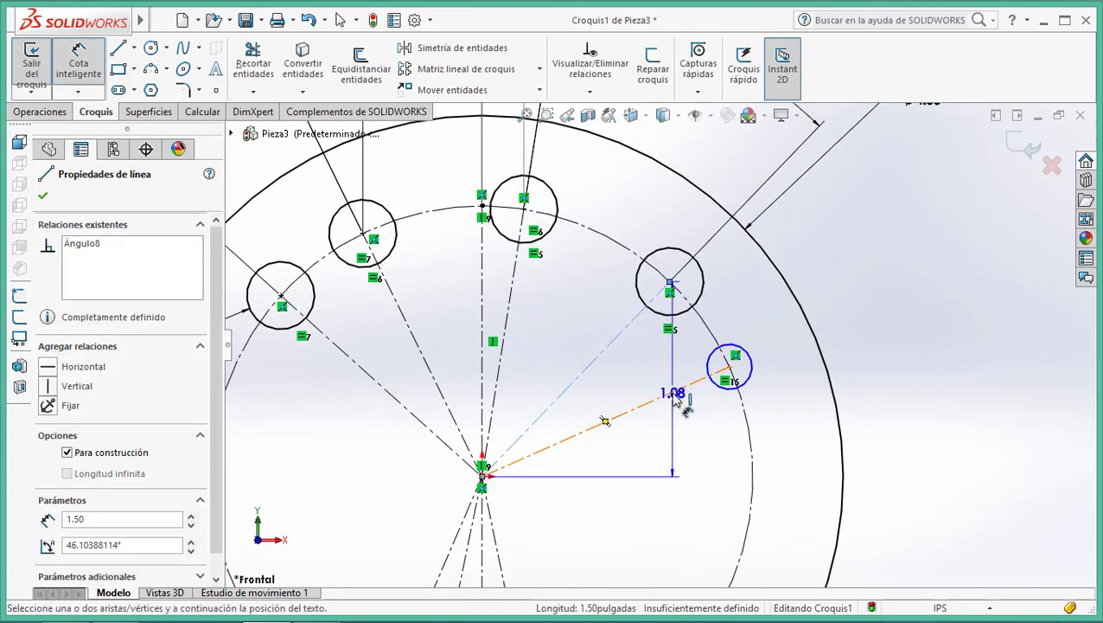
{"action": "left_click", "coordinate": [681, 389]}
{"action": "left_click", "coordinate": [892, 239]}
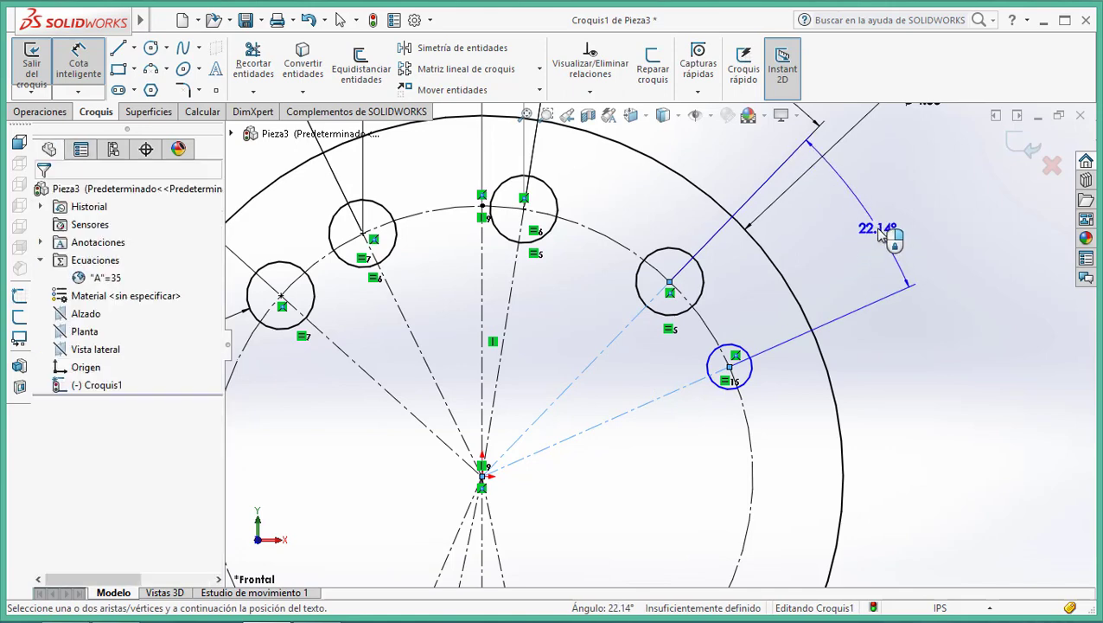
{"action": "type", "text": "="}
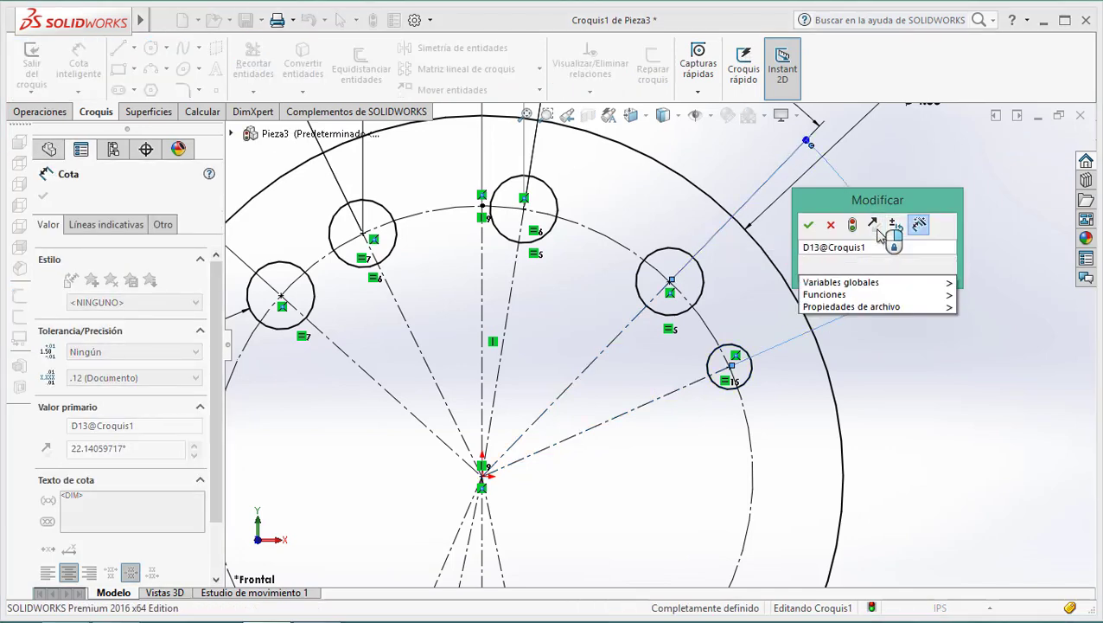
{"action": "type", "text": "A"}
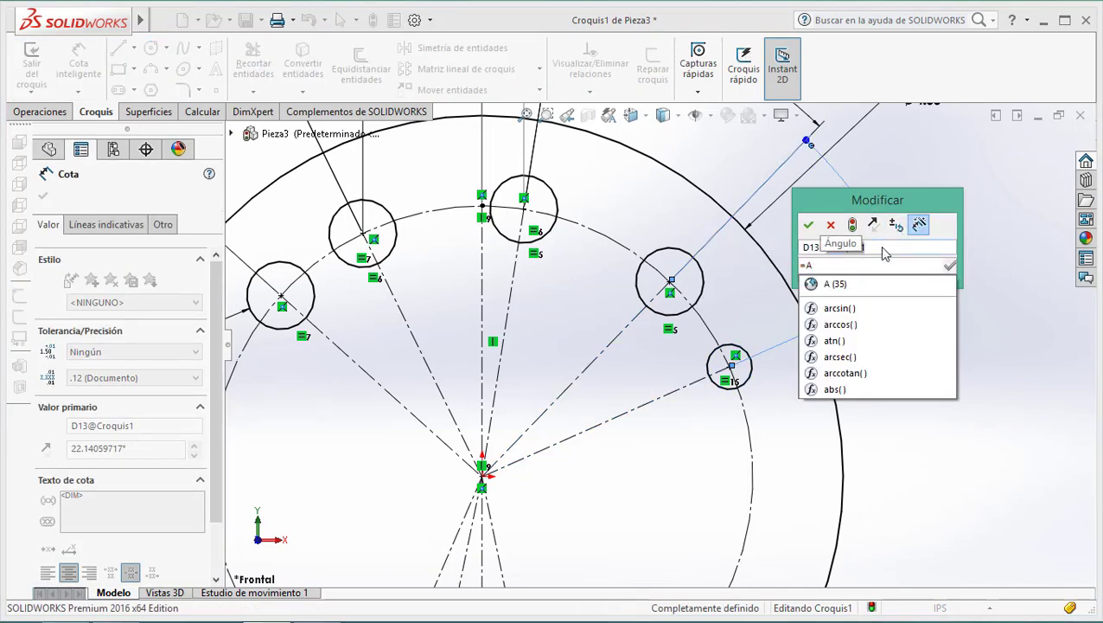
{"action": "left_click", "coordinate": [861, 286]}
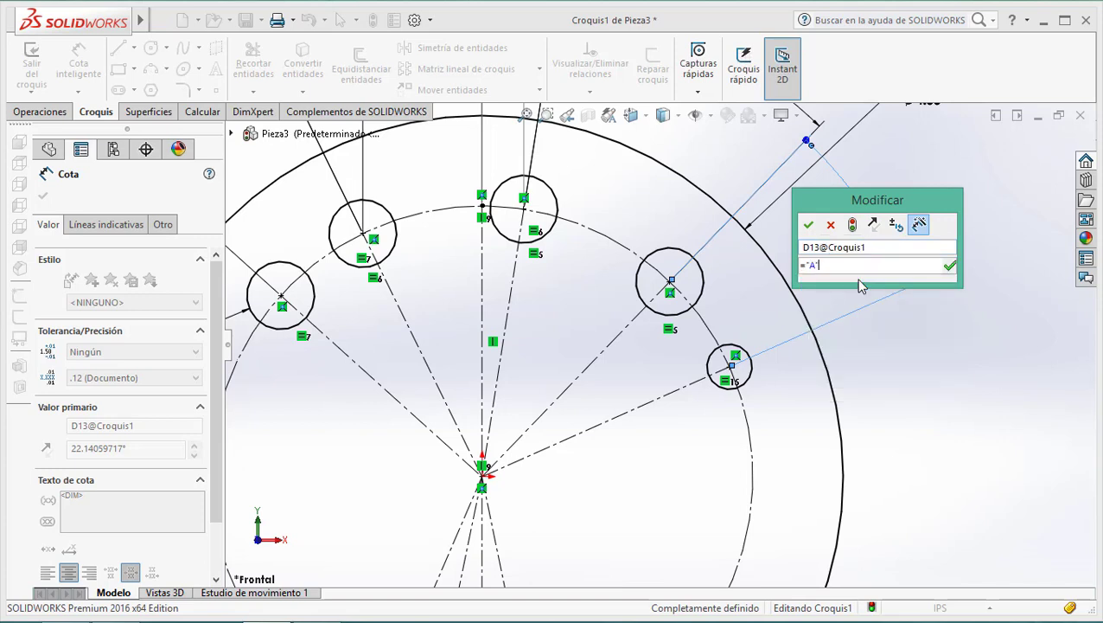
{"action": "type", "text": "/3"}
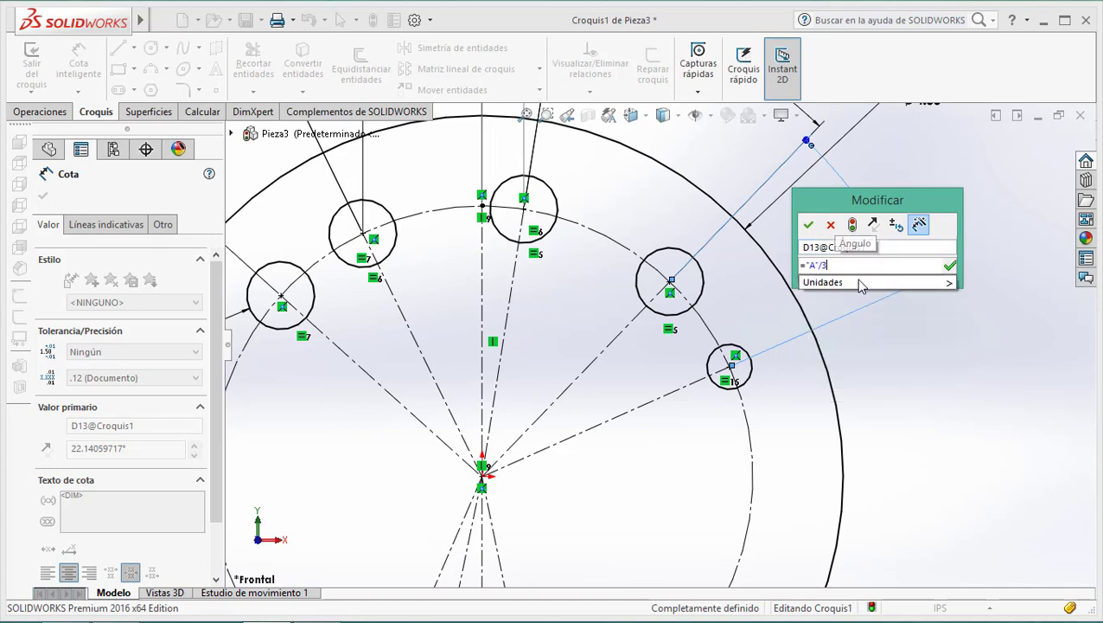
{"action": "left_click", "coordinate": [808, 226]}
Finish dimensioning and call up the options for the global variable A equation.
{"action": "scroll", "coordinate": [891, 406], "scroll_direction": "up", "scroll_amount": 3}
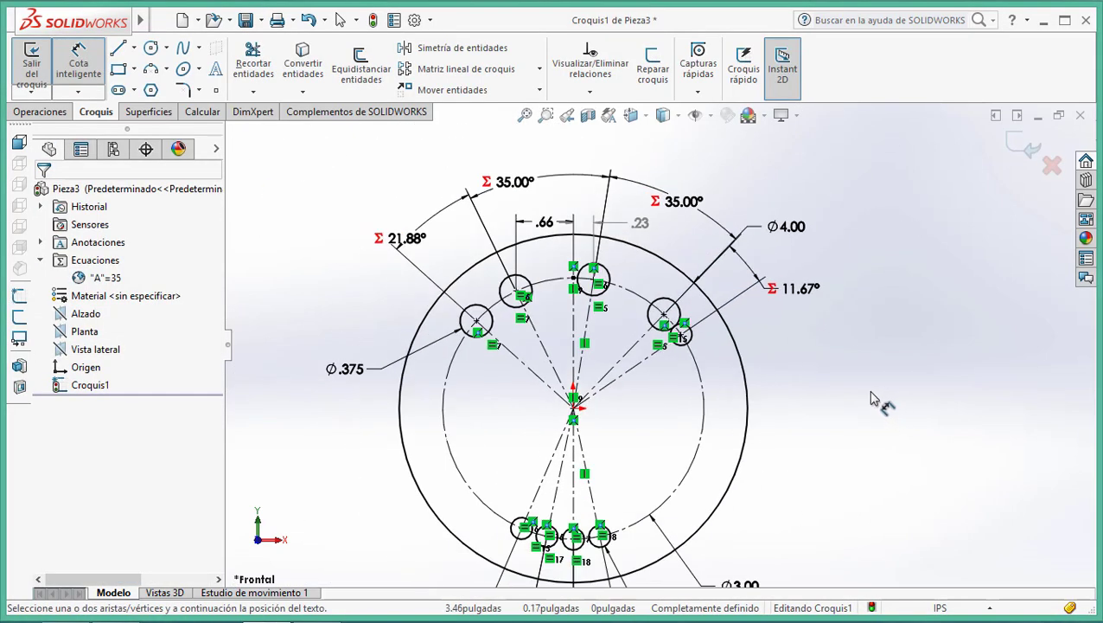
{"action": "scroll", "coordinate": [880, 397], "scroll_direction": "down", "scroll_amount": 2}
{"action": "scroll", "coordinate": [840, 383], "scroll_direction": "up", "scroll_amount": 2}
{"action": "scroll", "coordinate": [741, 353], "scroll_direction": "down", "scroll_amount": 1}
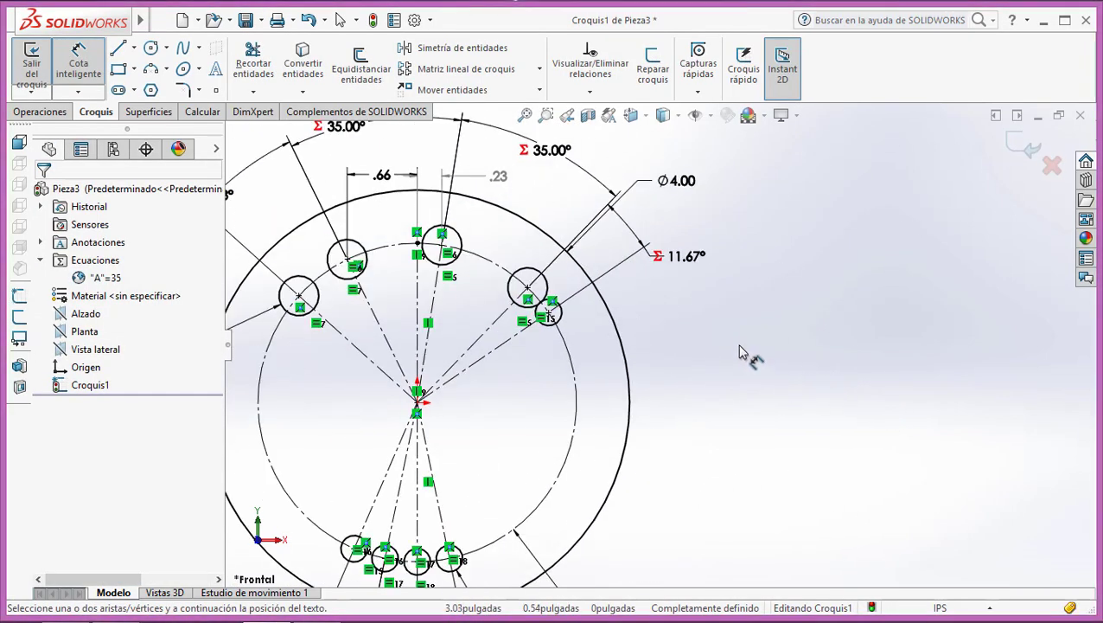
{"action": "scroll", "coordinate": [731, 363], "scroll_direction": "up", "scroll_amount": 2}
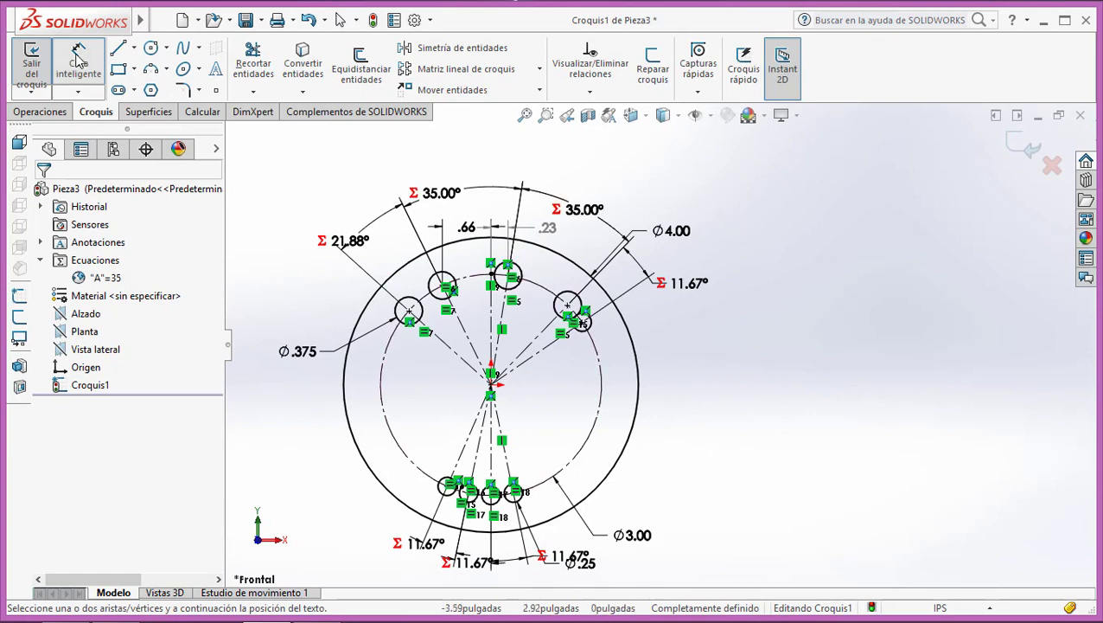
{"action": "left_click", "coordinate": [76, 61]}
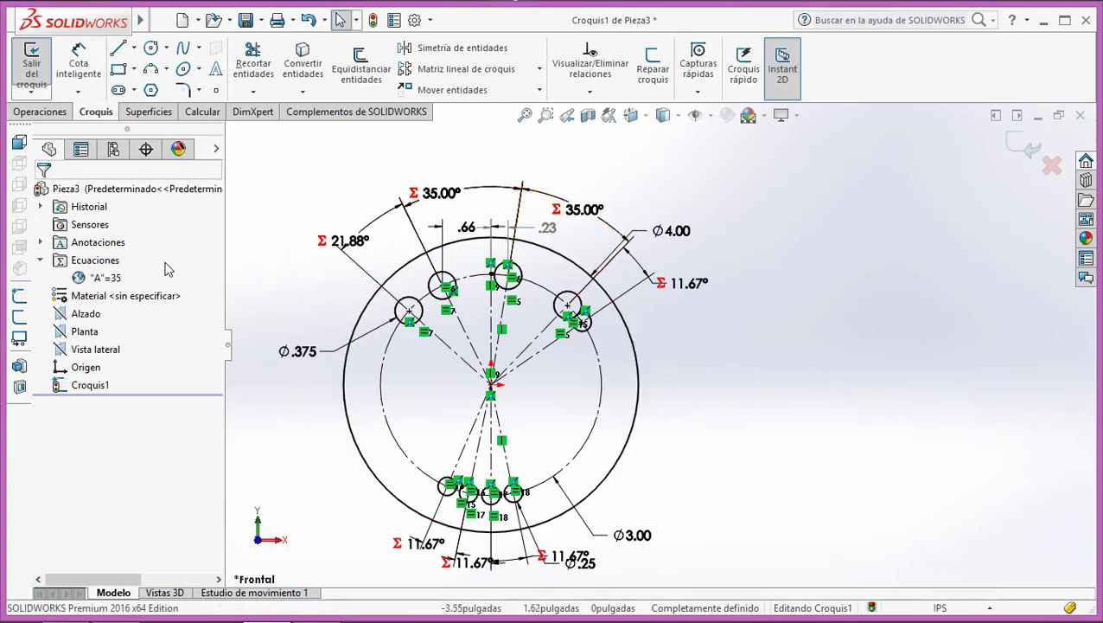
{"action": "right_click", "coordinate": [116, 284]}
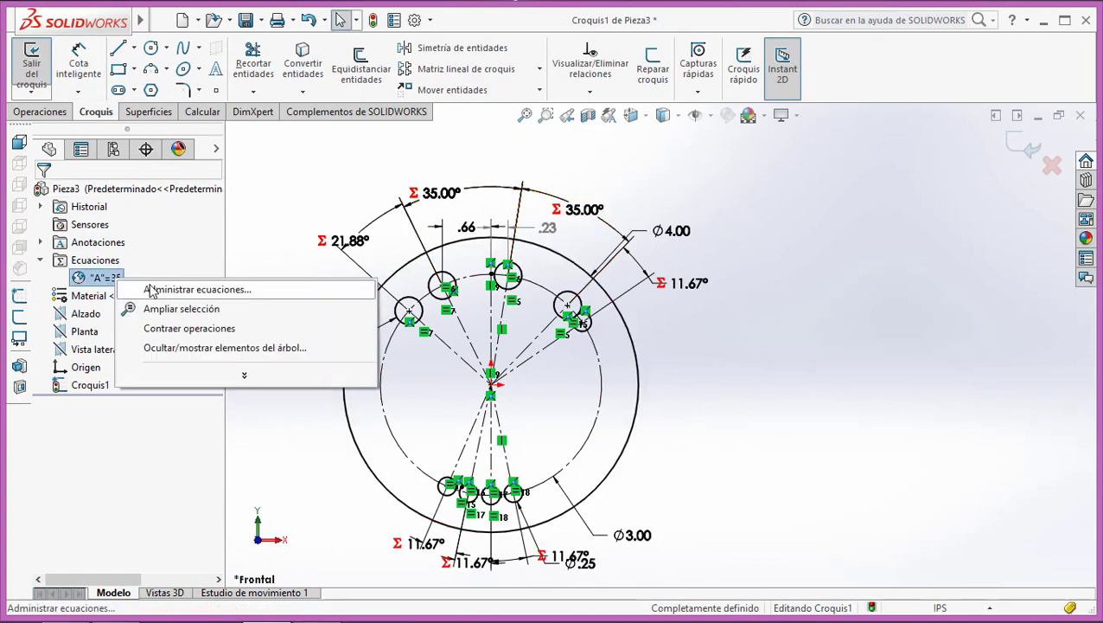
In the Equations manager, try values 38, 39 and 40 for global variable A.
{"action": "left_click", "coordinate": [143, 288]}
{"action": "left_click_drag", "start_coordinate": [280, 180], "coordinate": [657, 279]}
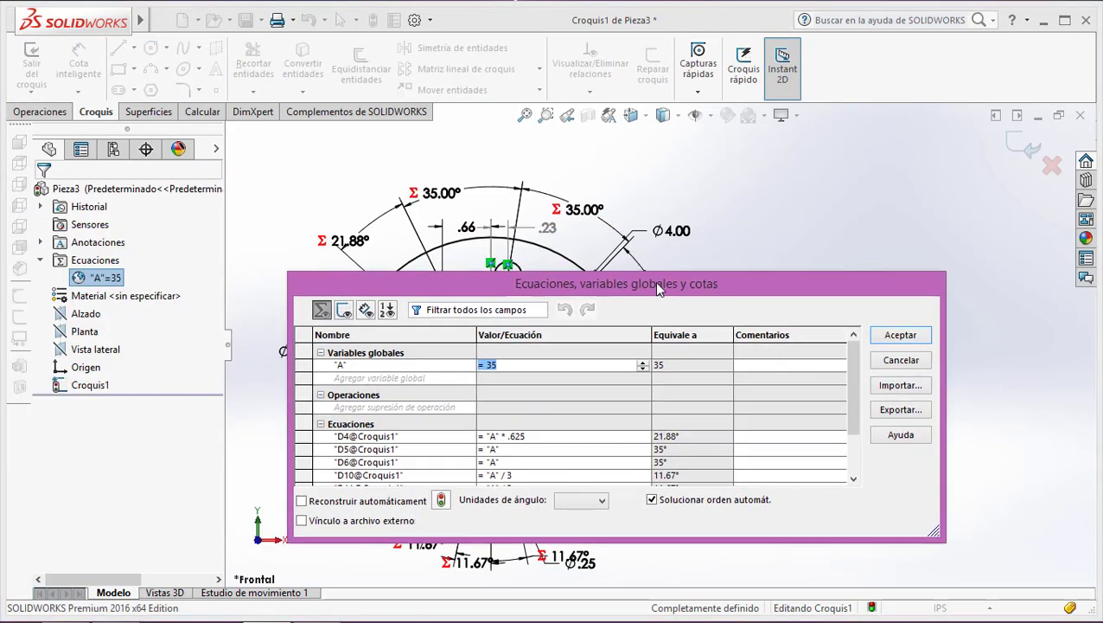
{"action": "left_click", "coordinate": [503, 359]}
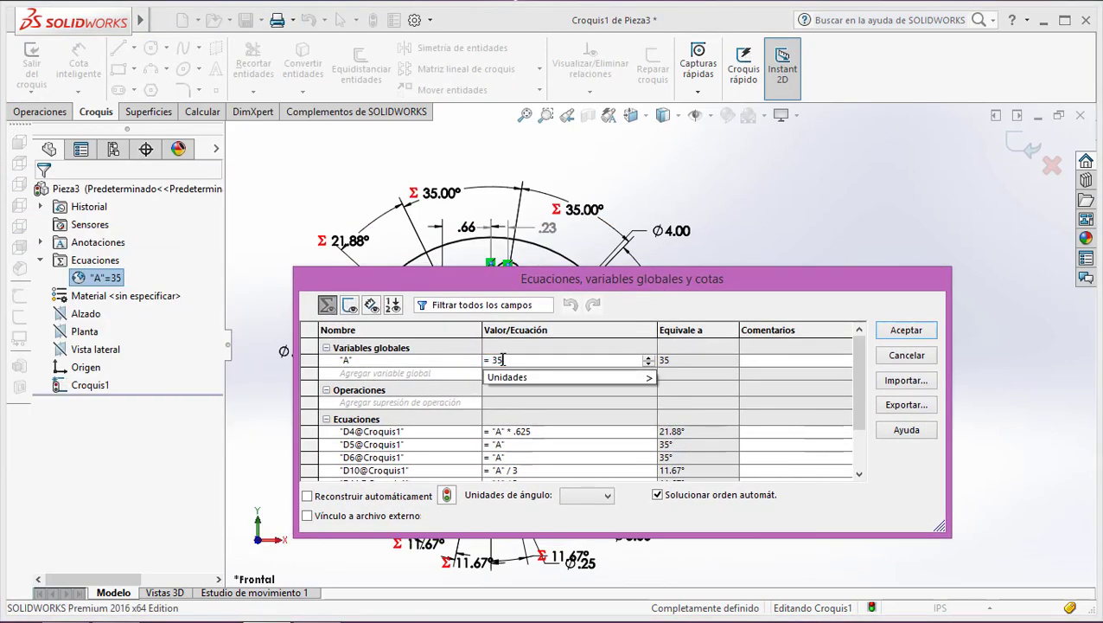
{"action": "key", "text": "BackSpace"}
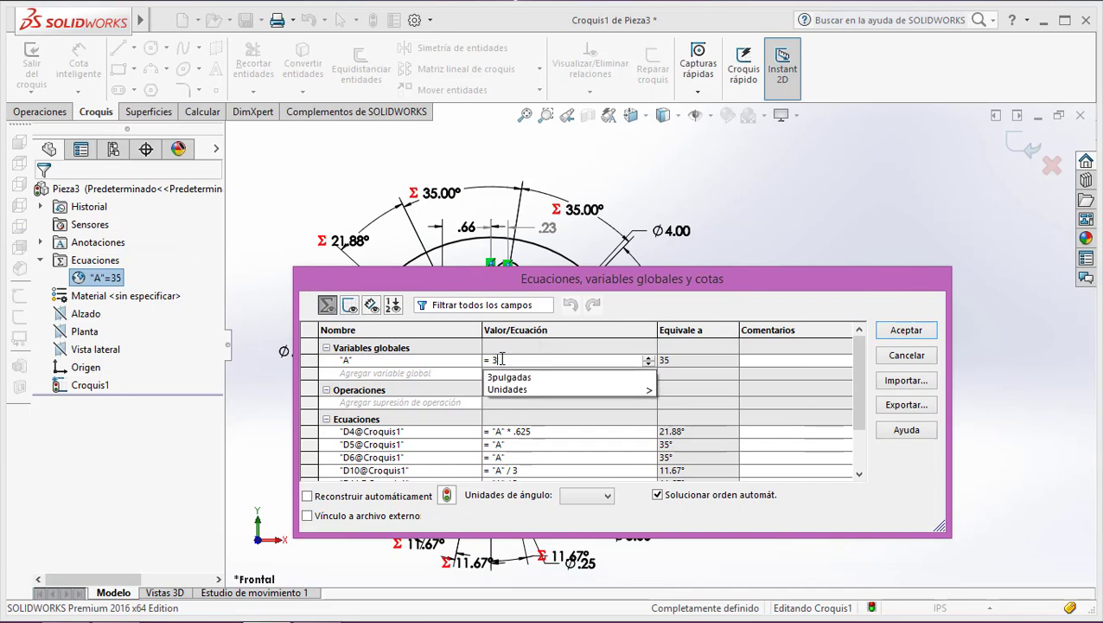
{"action": "type", "text": "8"}
{"action": "key", "text": "Return"}
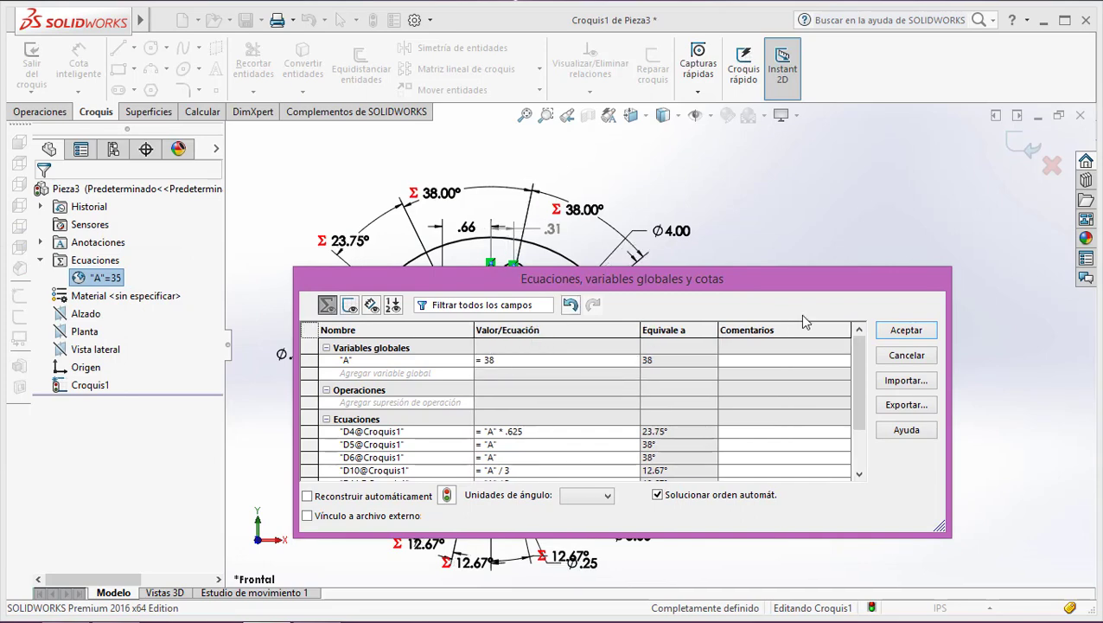
{"action": "left_click_drag", "start_coordinate": [828, 283], "coordinate": [749, 426]}
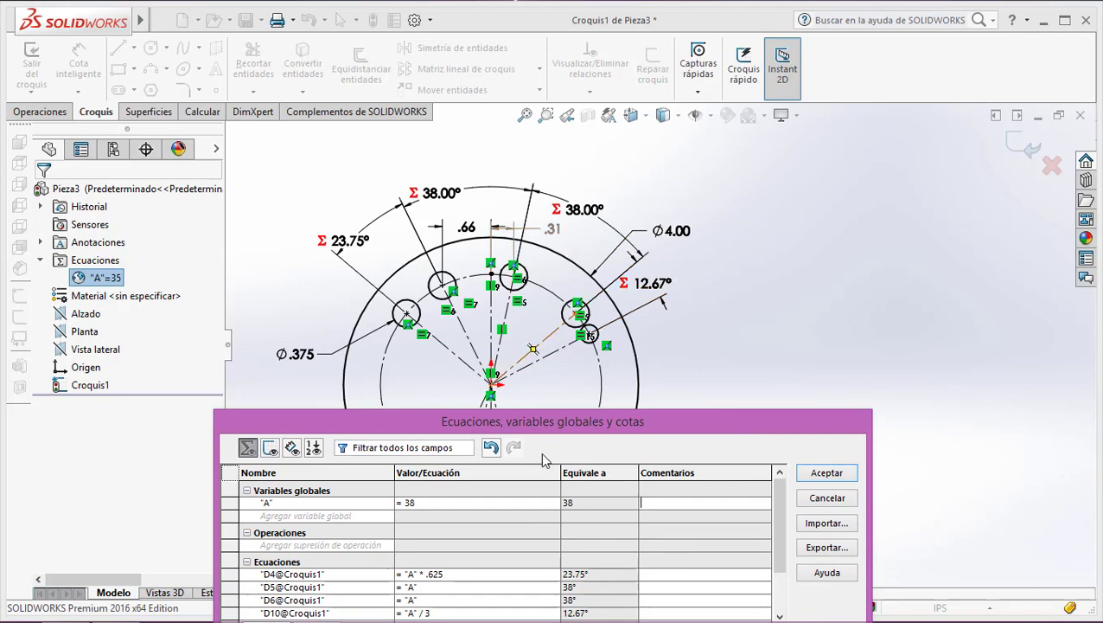
{"action": "left_click", "coordinate": [448, 503]}
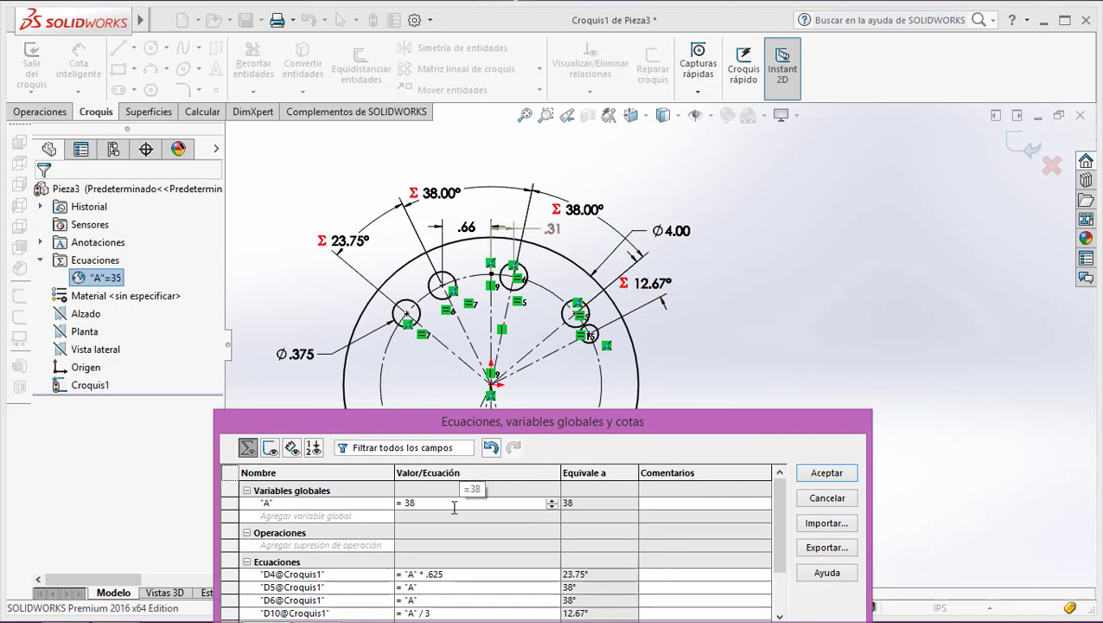
{"action": "key", "text": "BackSpace"}
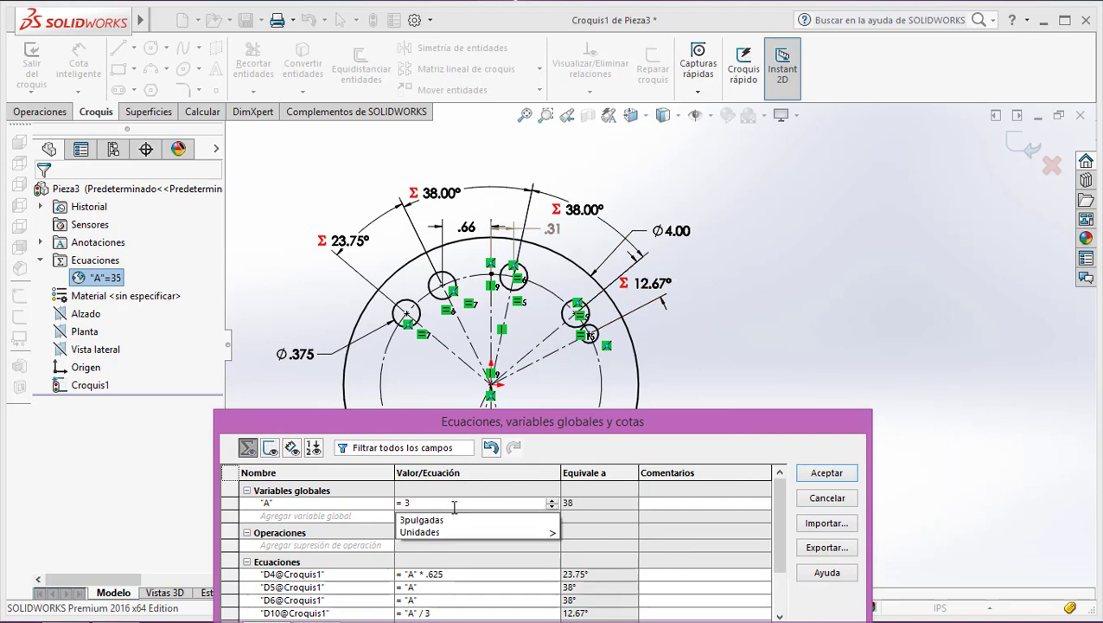
{"action": "type", "text": "9"}
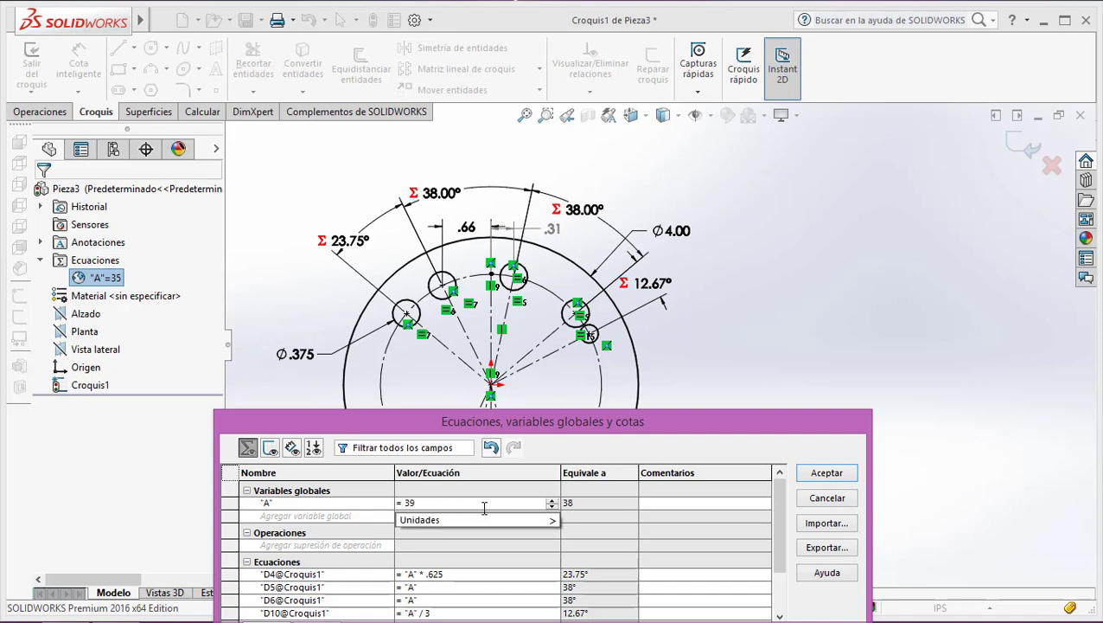
{"action": "key", "text": "Tab"}
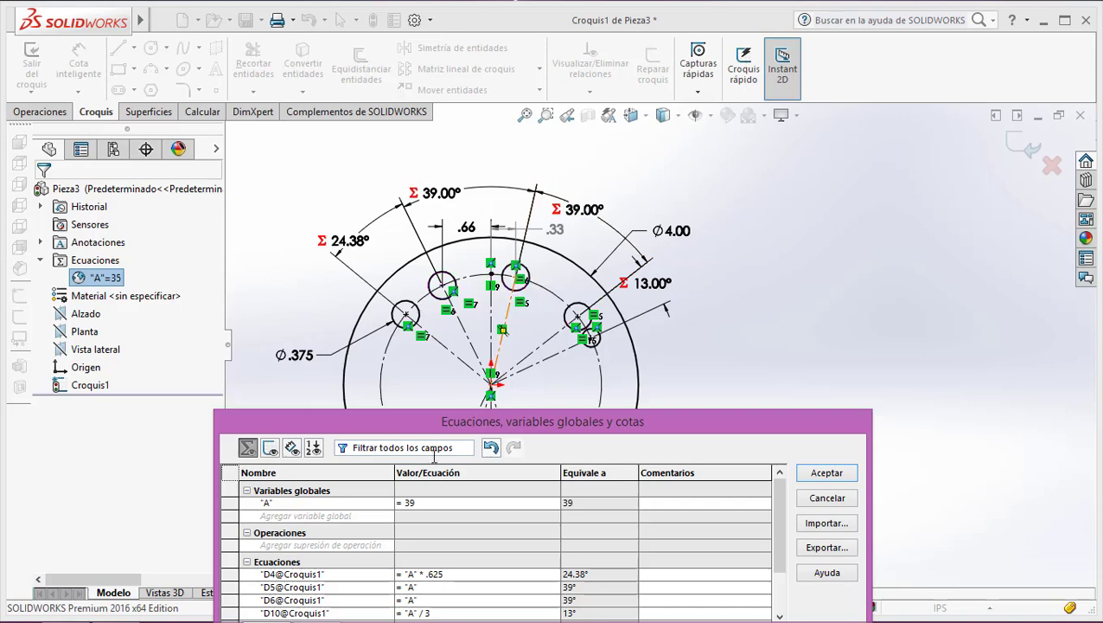
{"action": "left_click", "coordinate": [424, 506]}
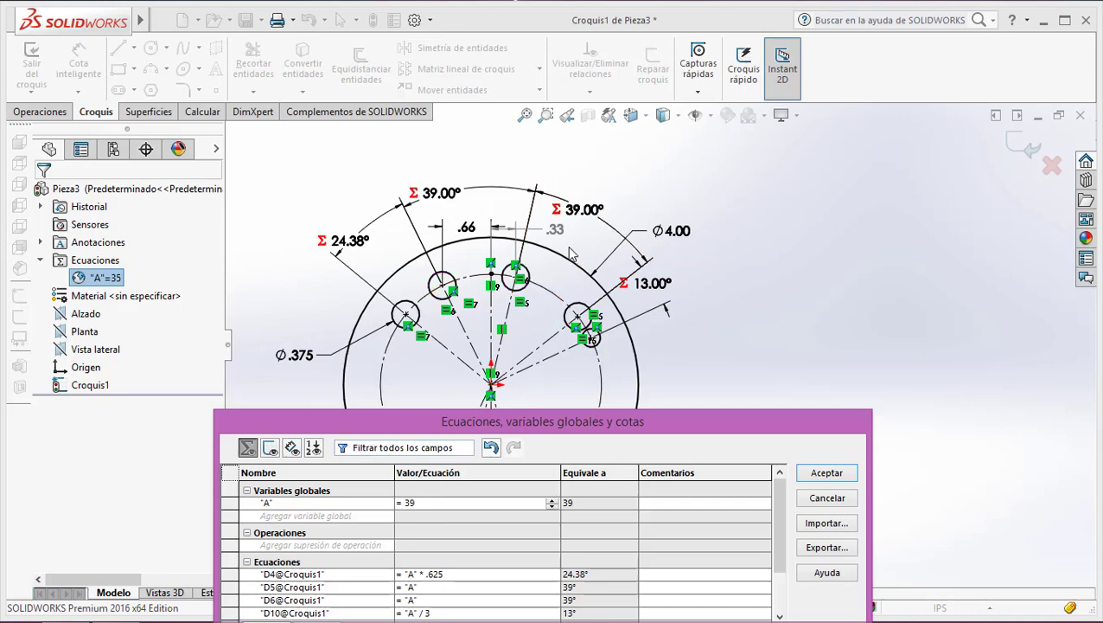
{"action": "key", "text": "BackSpace"}
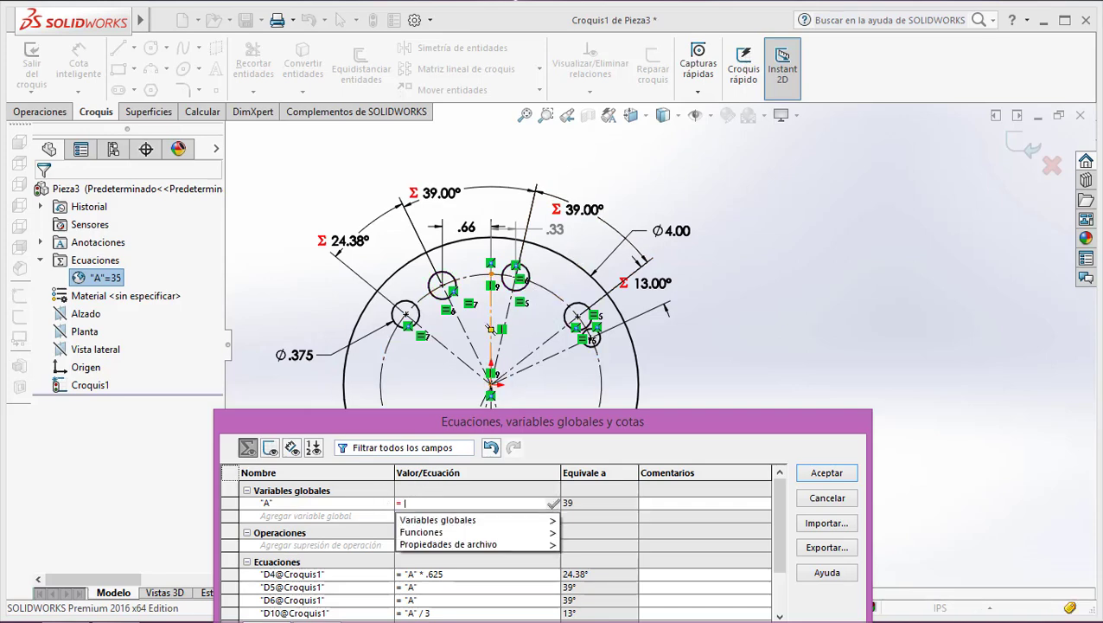
{"action": "type", "text": "40"}
{"action": "key", "text": "Tab"}
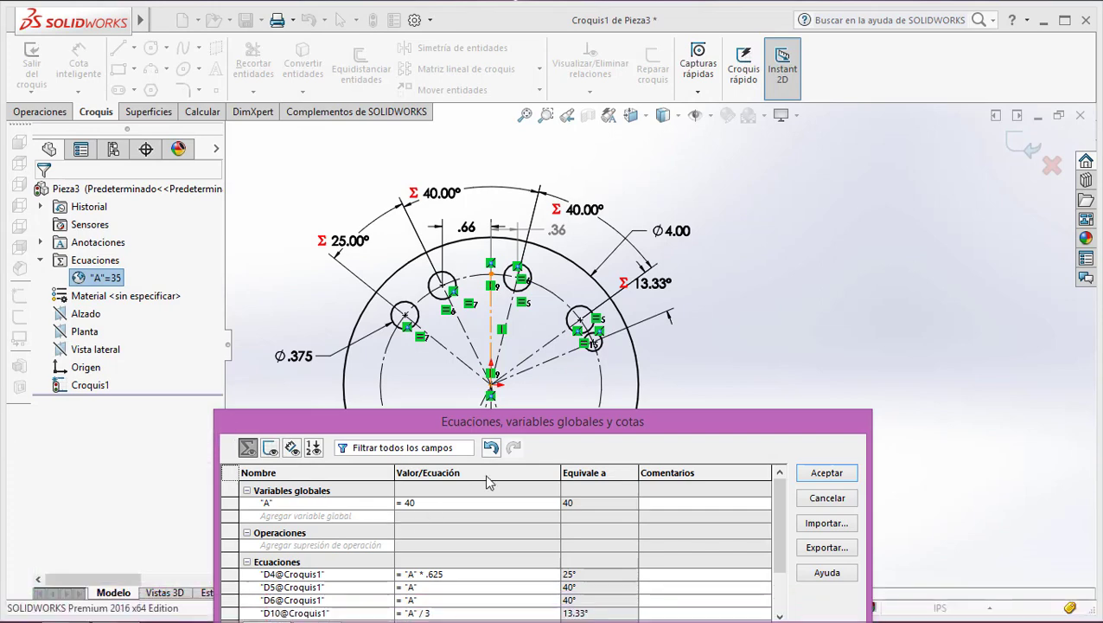
Set global variable A to 39.5 and accept the equations.
{"action": "left_click_drag", "start_coordinate": [573, 428], "coordinate": [764, 251]}
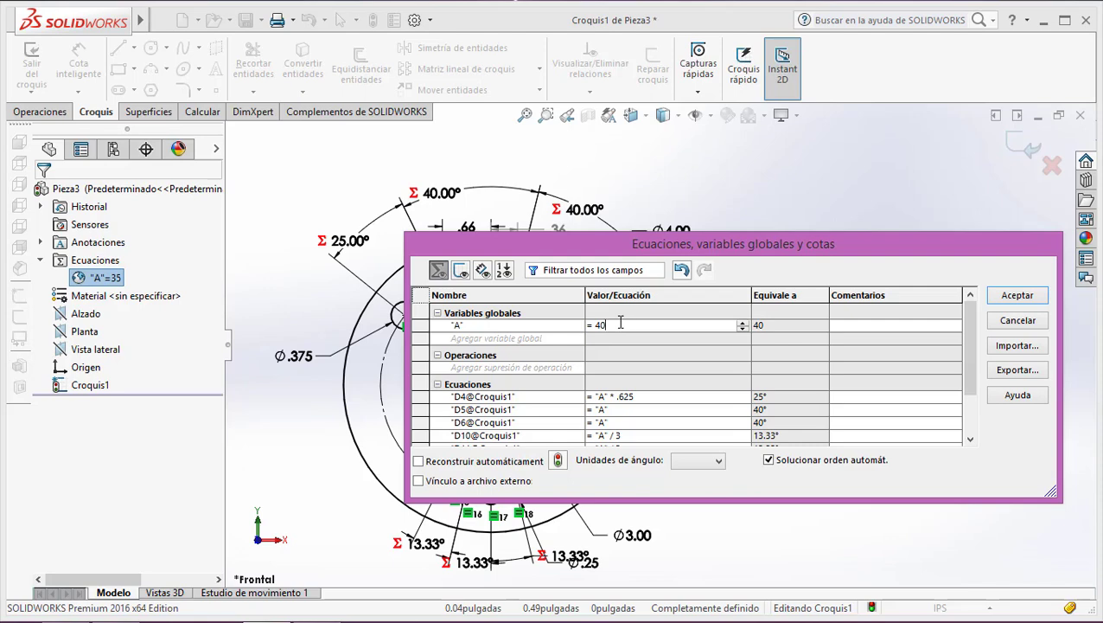
{"action": "key", "text": "BackSpace"}
{"action": "key", "text": "BackSpace"}
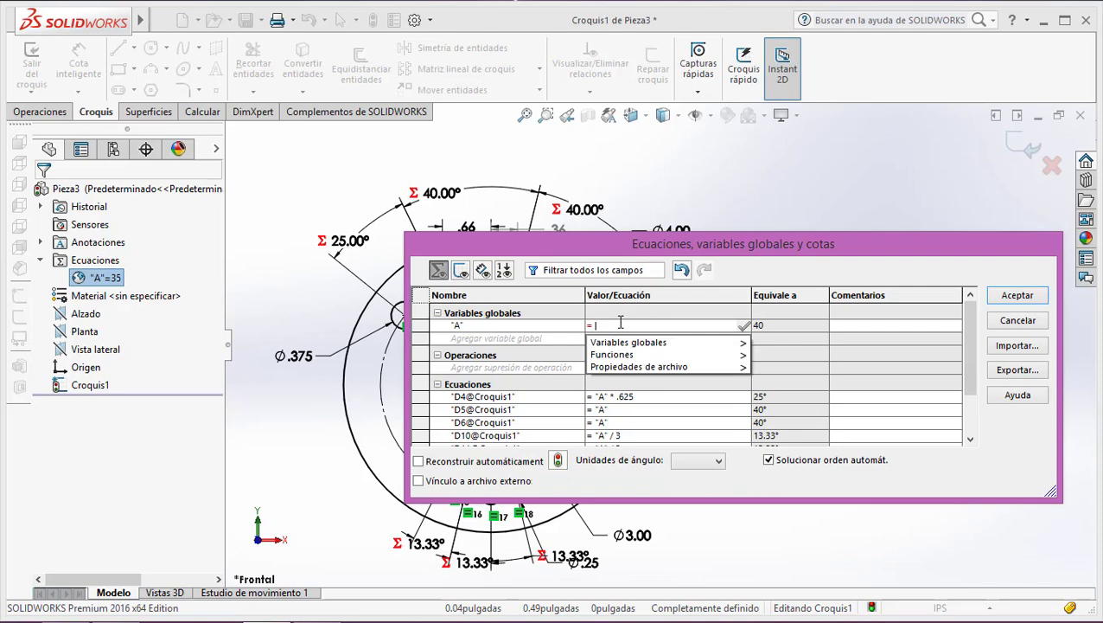
{"action": "type", "text": "39.5"}
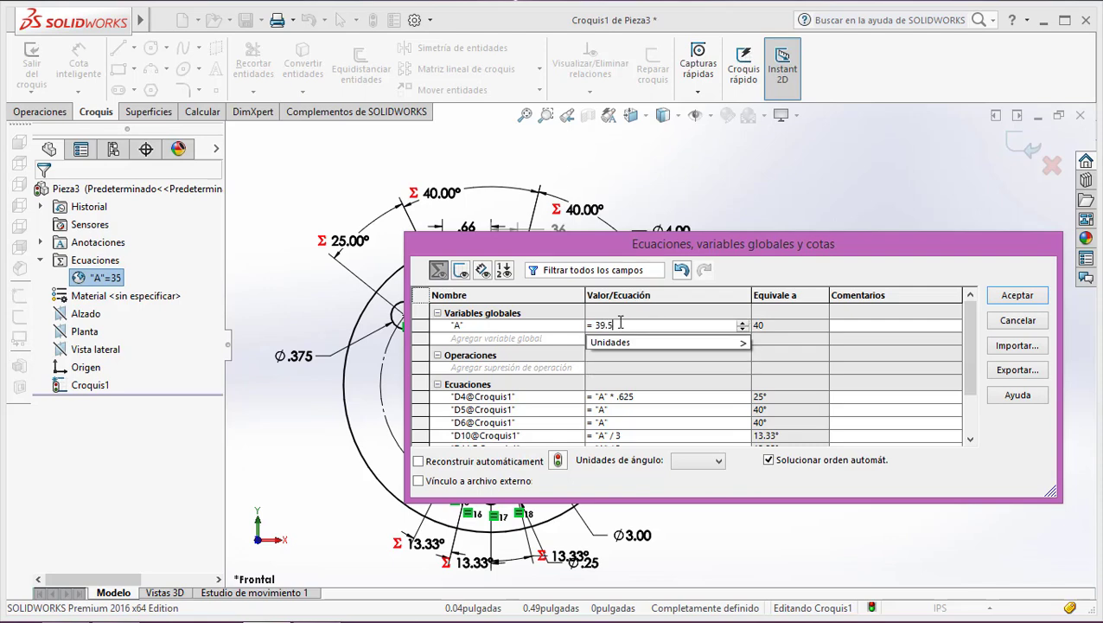
{"action": "key", "text": "Tab"}
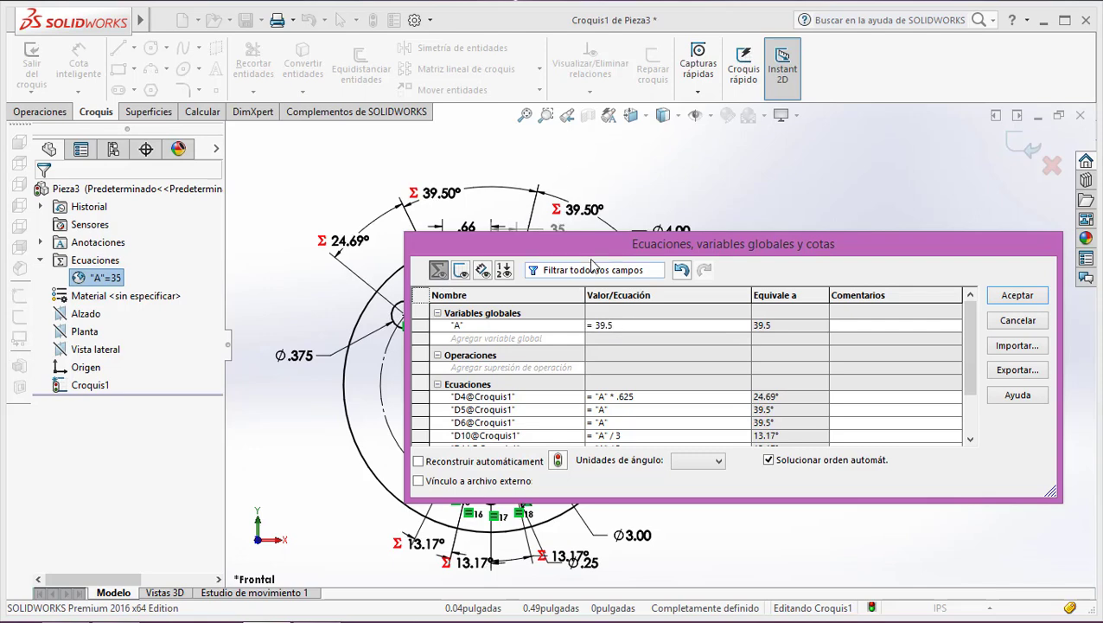
{"action": "left_click_drag", "start_coordinate": [609, 249], "coordinate": [565, 372]}
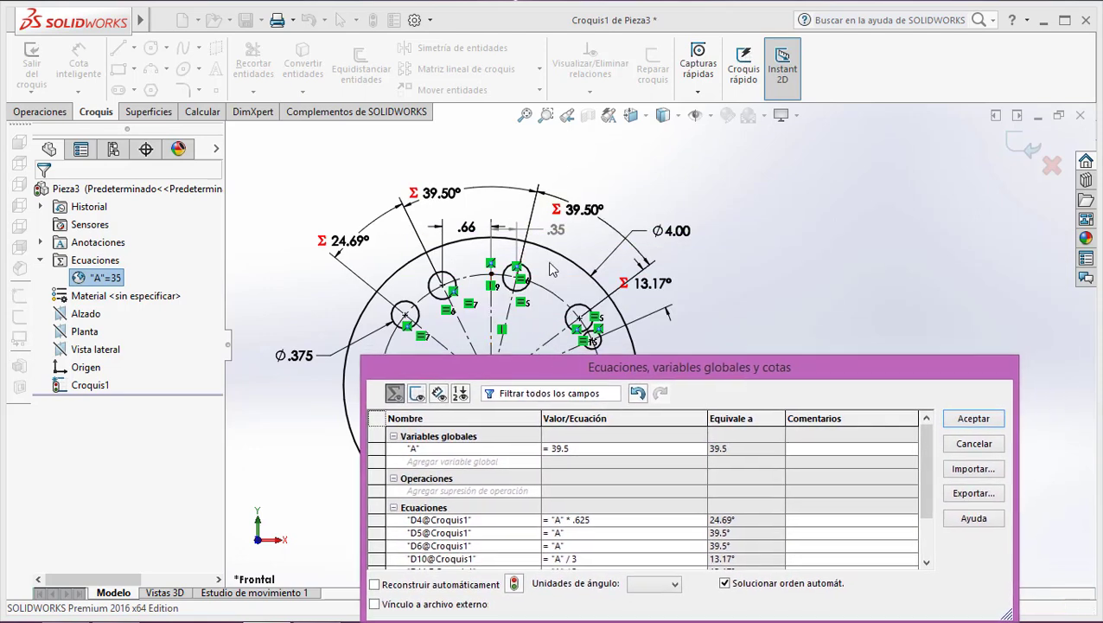
{"action": "left_click", "coordinate": [970, 419]}
Reposition the .35 dimension and spread the three 13.17° angle dimensions below the holes.
{"action": "scroll", "coordinate": [643, 411], "scroll_direction": "down", "scroll_amount": 2}
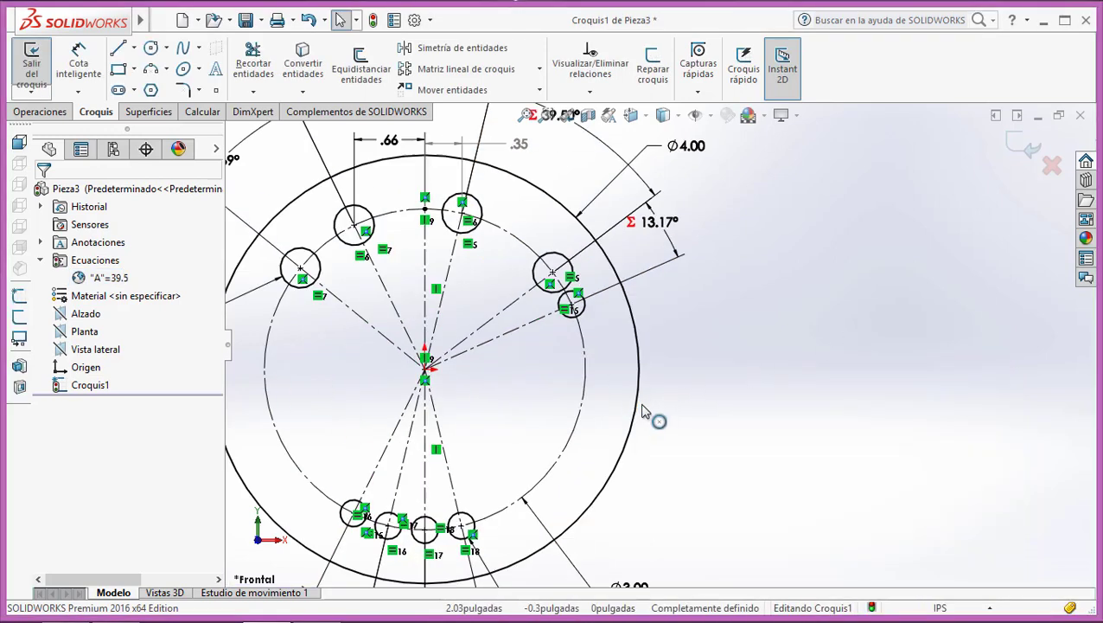
{"action": "scroll", "coordinate": [642, 412], "scroll_direction": "up", "scroll_amount": 3}
{"action": "scroll", "coordinate": [467, 337], "scroll_direction": "down", "scroll_amount": 1}
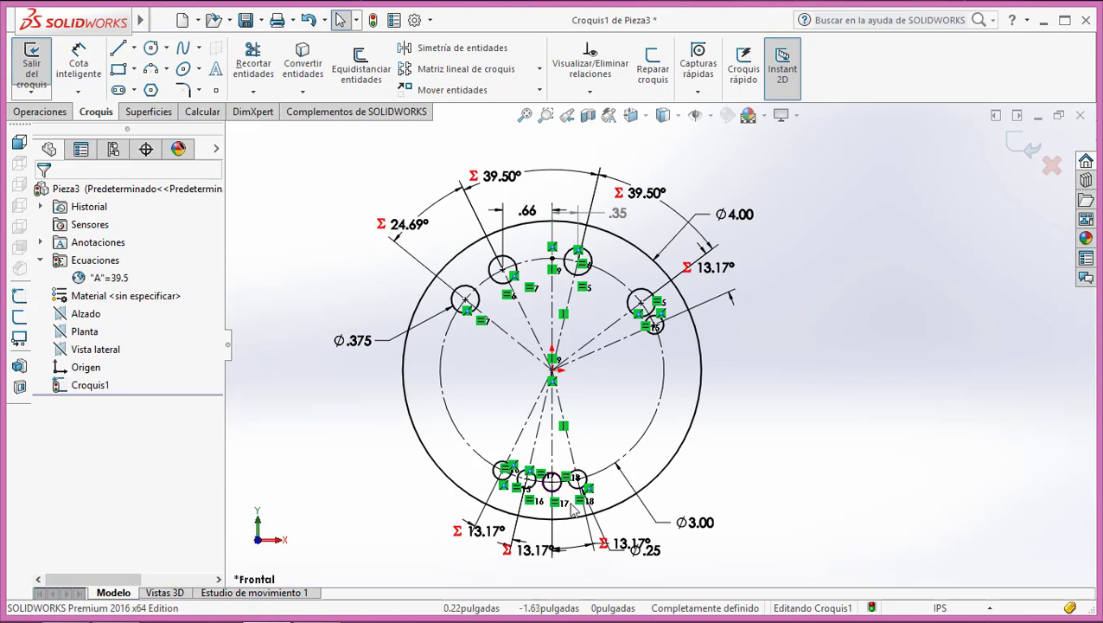
{"action": "left_click_drag", "start_coordinate": [612, 224], "coordinate": [610, 222]}
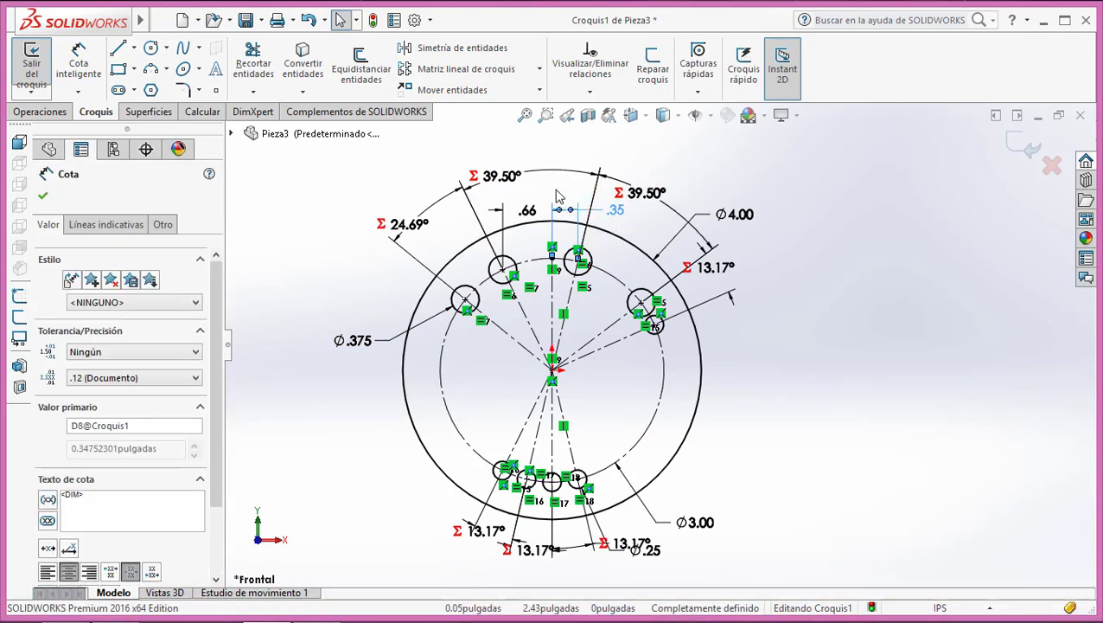
{"action": "scroll", "coordinate": [506, 562], "scroll_direction": "up", "scroll_amount": 3}
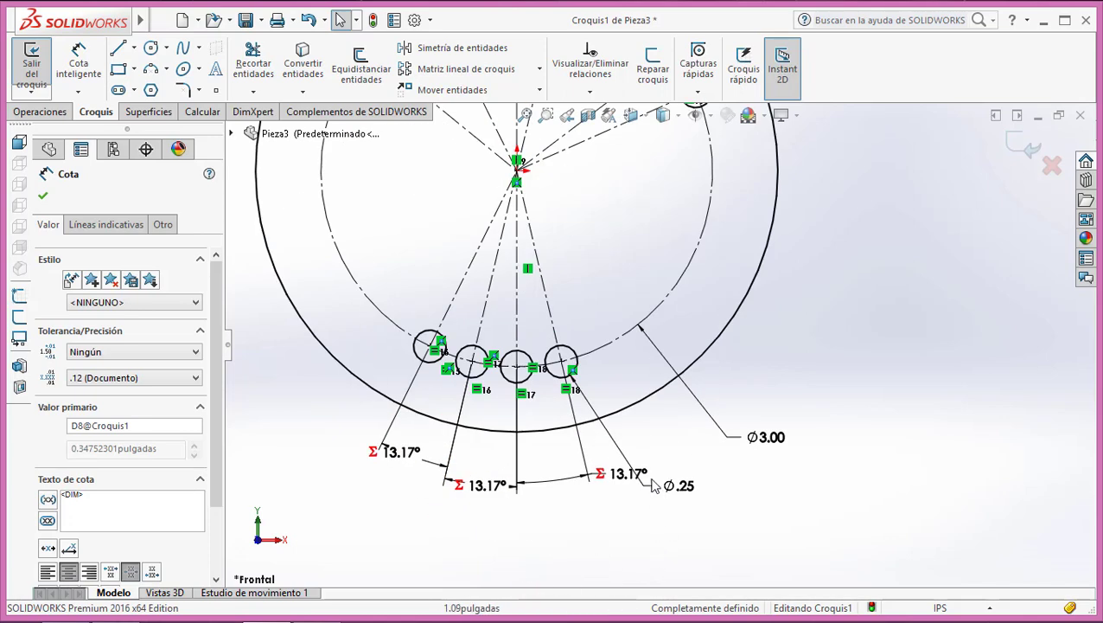
{"action": "mouse_move", "coordinate": [635, 477]}
{"action": "left_mouse_down"}
{"action": "mouse_move", "coordinate": [536, 508]}
{"action": "mouse_move", "coordinate": [576, 522]}
{"action": "left_mouse_up"}
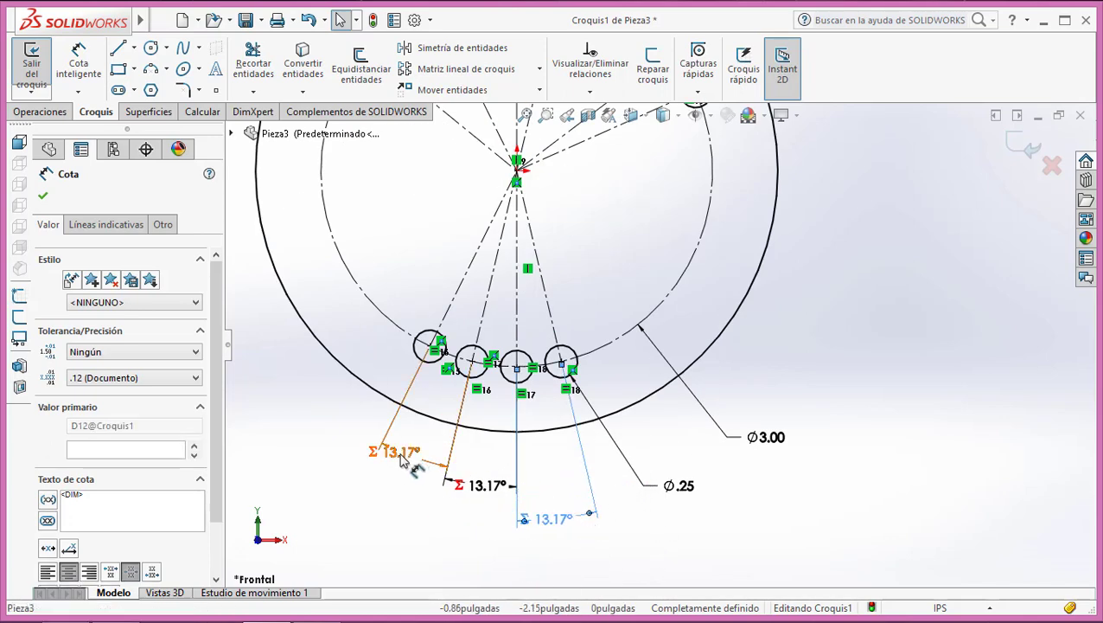
{"action": "left_click_drag", "start_coordinate": [401, 451], "coordinate": [400, 493]}
{"action": "mouse_move", "coordinate": [481, 489]}
{"action": "left_mouse_down"}
{"action": "mouse_move", "coordinate": [484, 519]}
{"action": "mouse_move", "coordinate": [441, 519]}
{"action": "left_mouse_up"}
Fit the whole sketch to the view and exit the sketch.
{"action": "scroll", "coordinate": [739, 379], "scroll_direction": "up", "scroll_amount": 5}
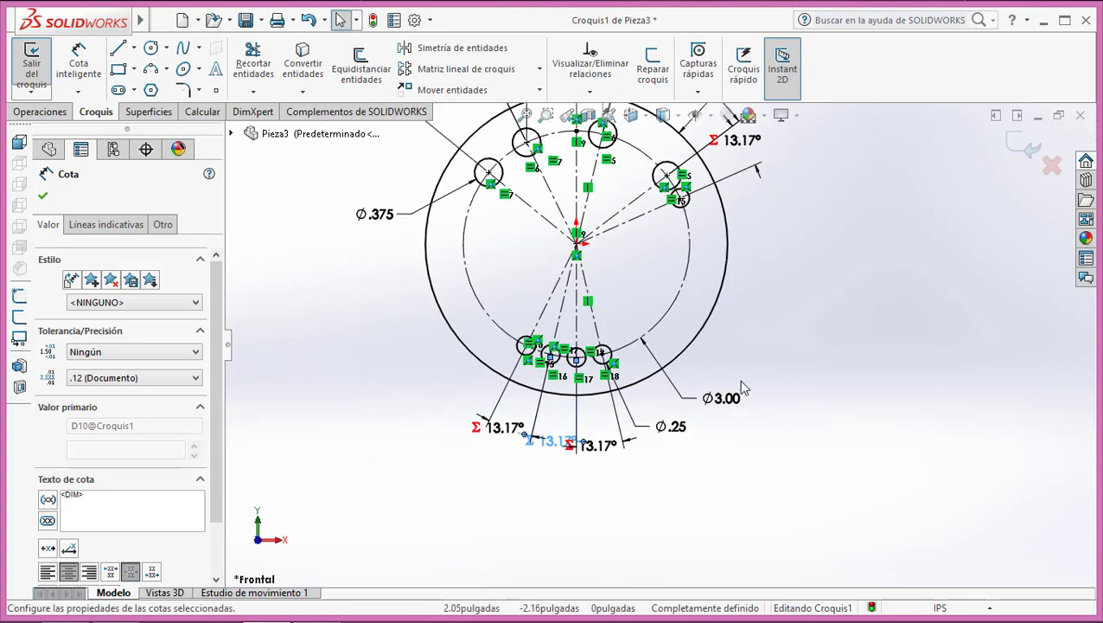
{"action": "scroll", "coordinate": [758, 284], "scroll_direction": "down", "scroll_amount": 1}
{"action": "scroll", "coordinate": [734, 241], "scroll_direction": "up", "scroll_amount": 2}
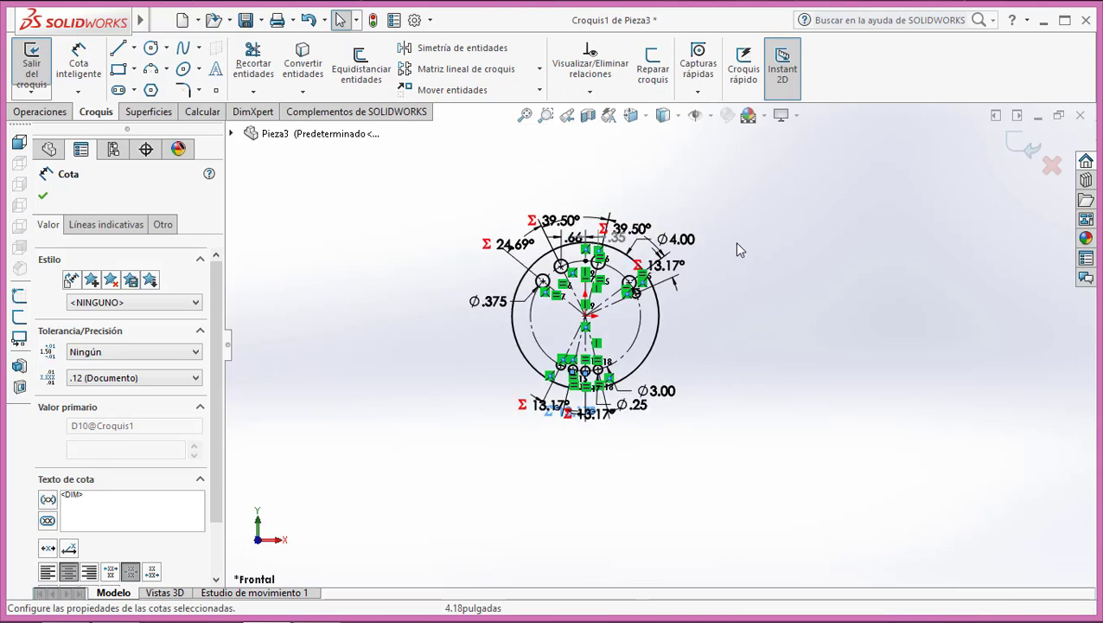
{"action": "scroll", "coordinate": [731, 235], "scroll_direction": "down", "scroll_amount": 2}
{"action": "key", "text": "f"}
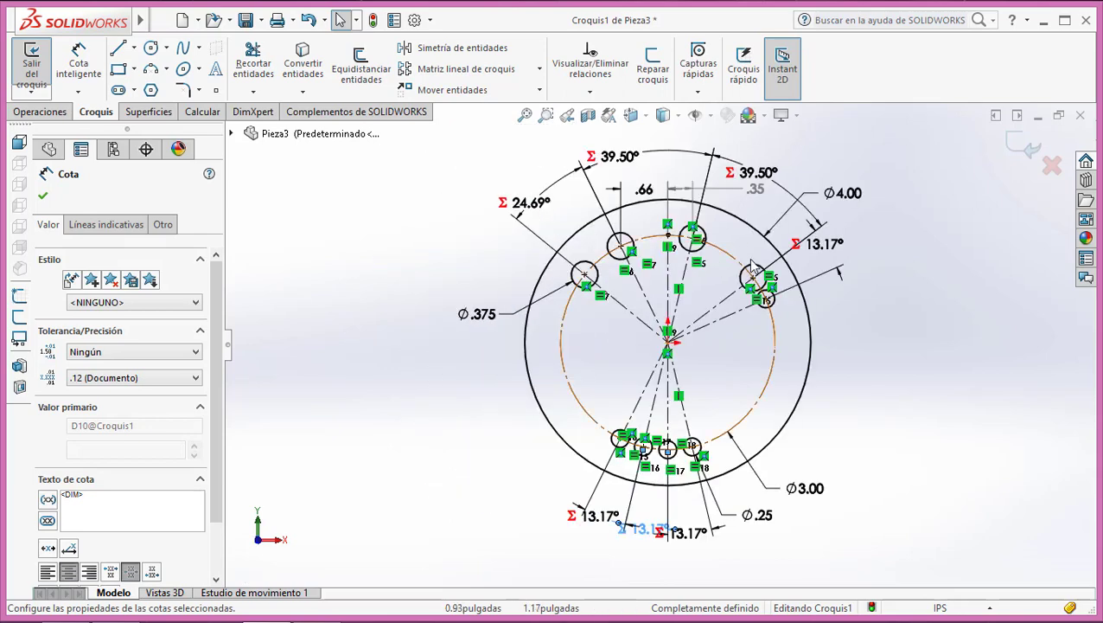
{"action": "left_click", "coordinate": [1020, 145]}
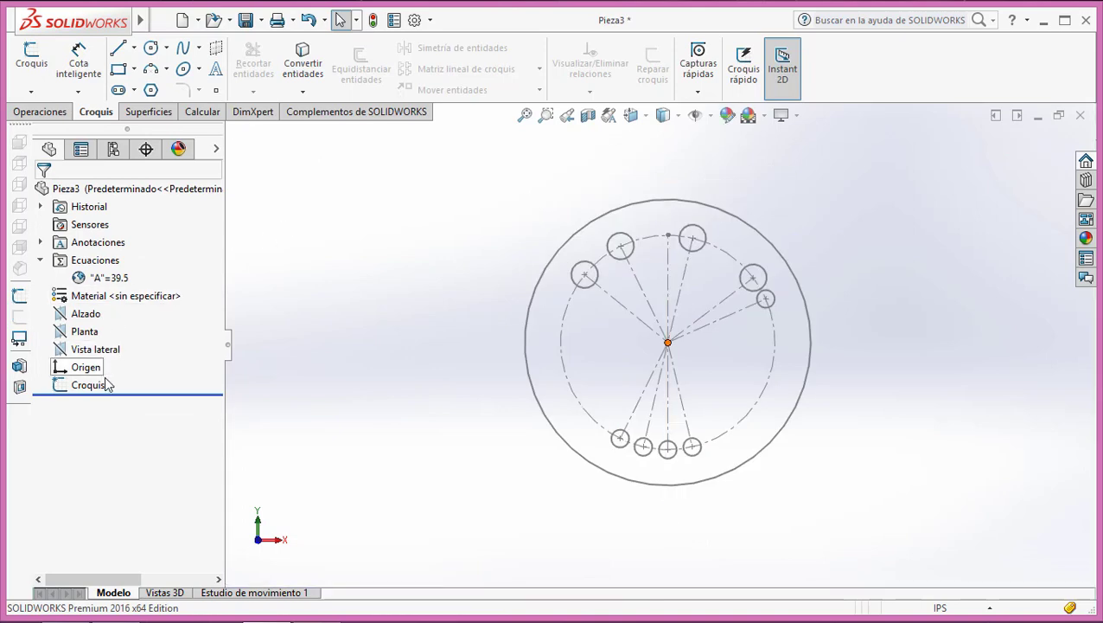
Extrude Croquis1 into the solid plate Saliente-Extruir1, then reopen its sketch for editing.
{"action": "left_click", "coordinate": [90, 385]}
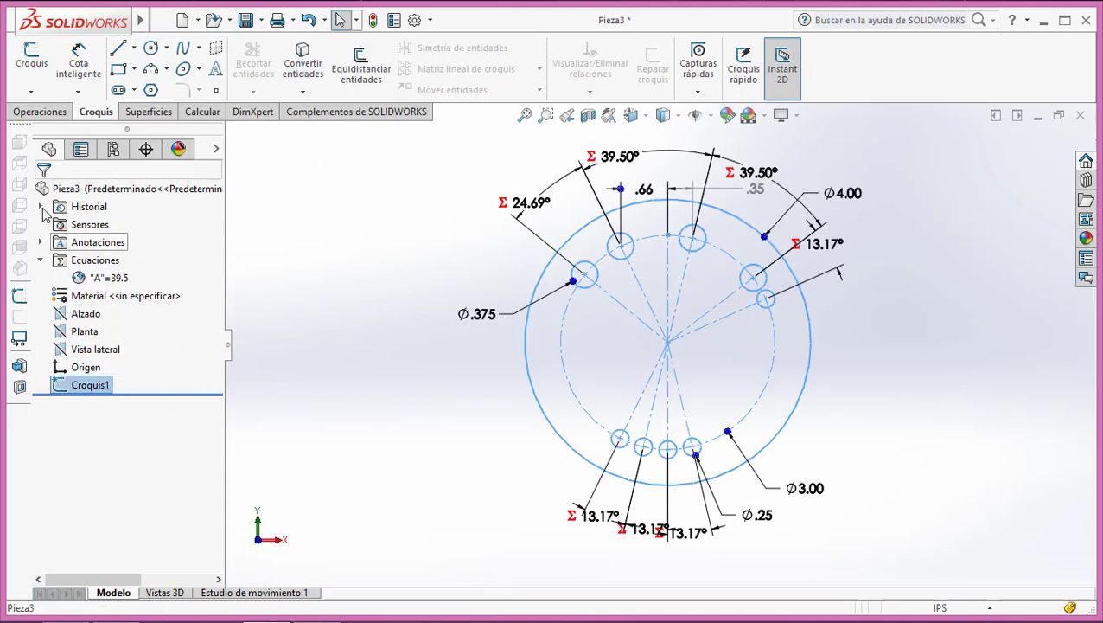
{"action": "left_click", "coordinate": [36, 114]}
{"action": "left_click", "coordinate": [41, 65]}
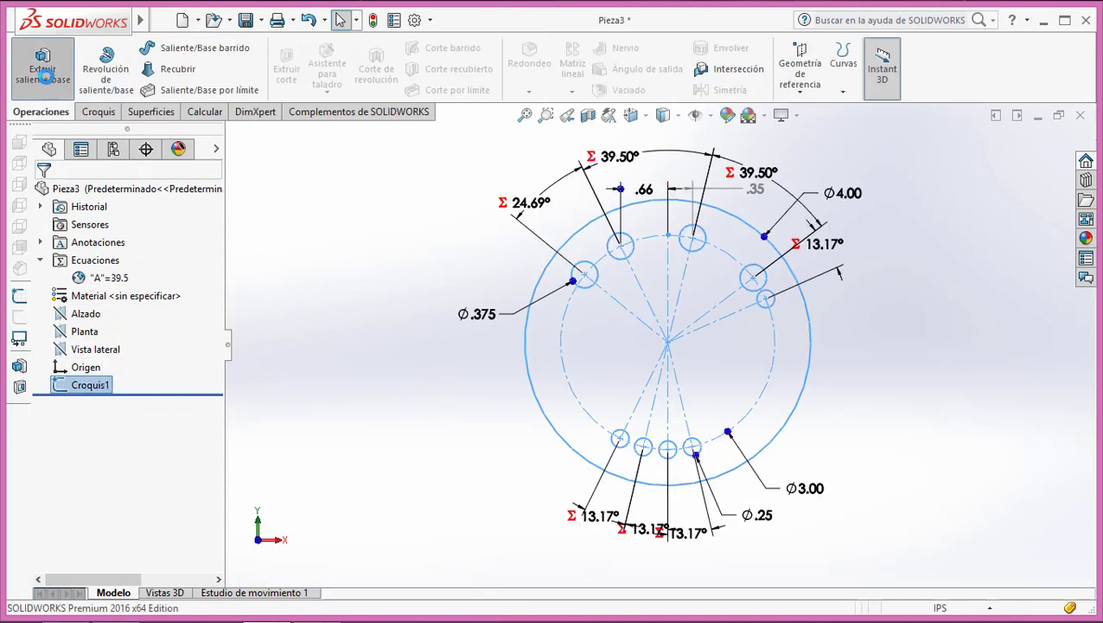
{"action": "left_click", "coordinate": [41, 192]}
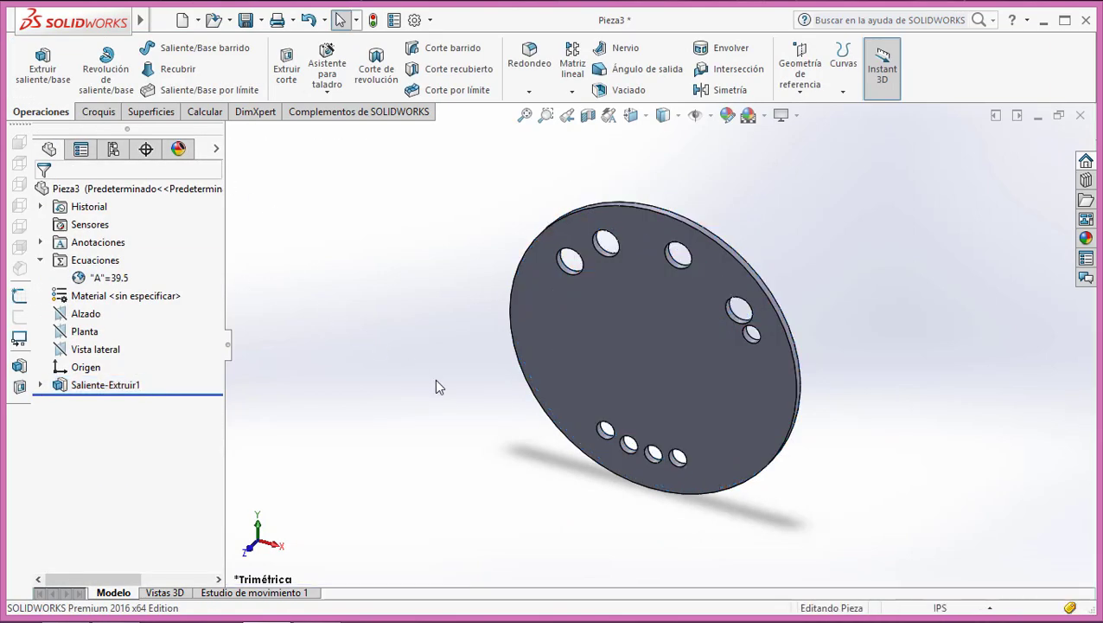
{"action": "left_click", "coordinate": [101, 385]}
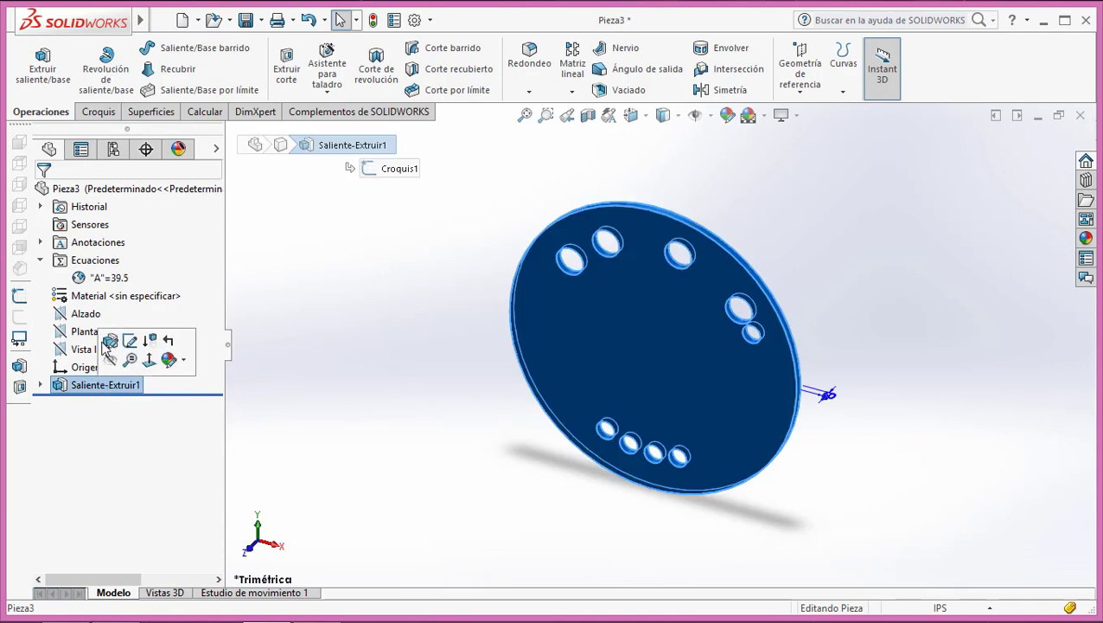
{"action": "left_click", "coordinate": [130, 343]}
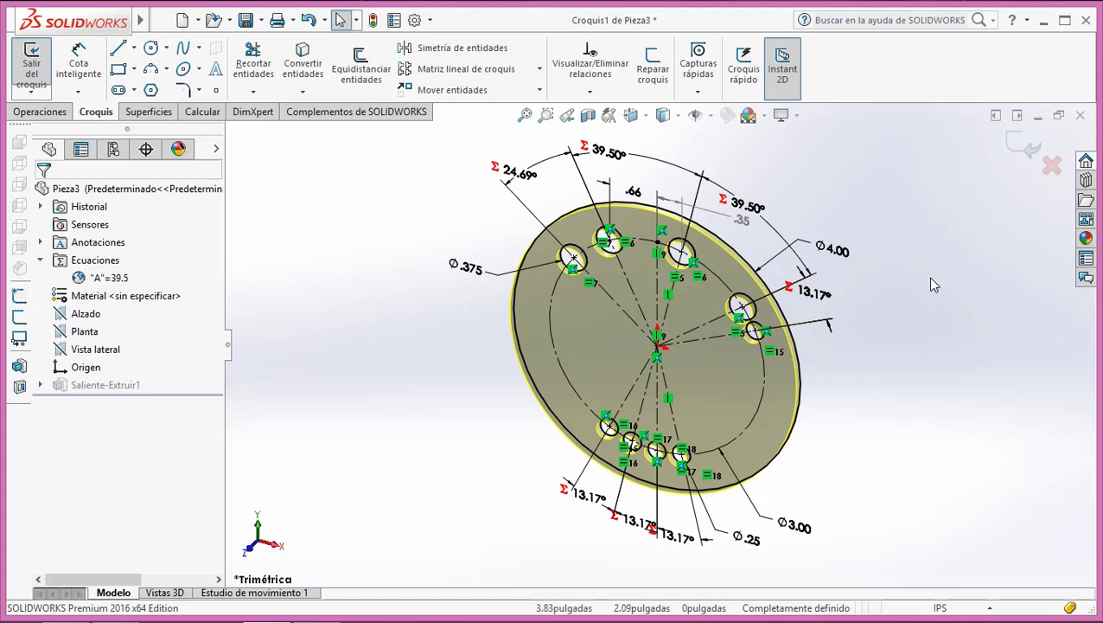
Start PowerPoint, dismiss the Camtasia add-in message, and create a new blank presentation.
{"action": "left_click", "coordinate": [22, 607]}
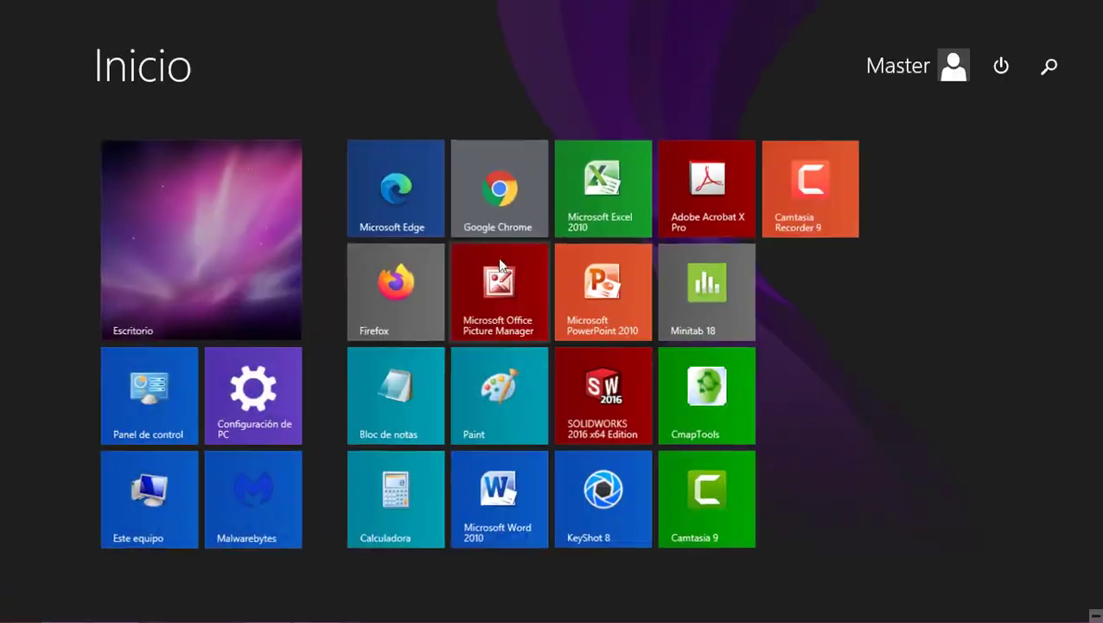
{"action": "left_click", "coordinate": [575, 289]}
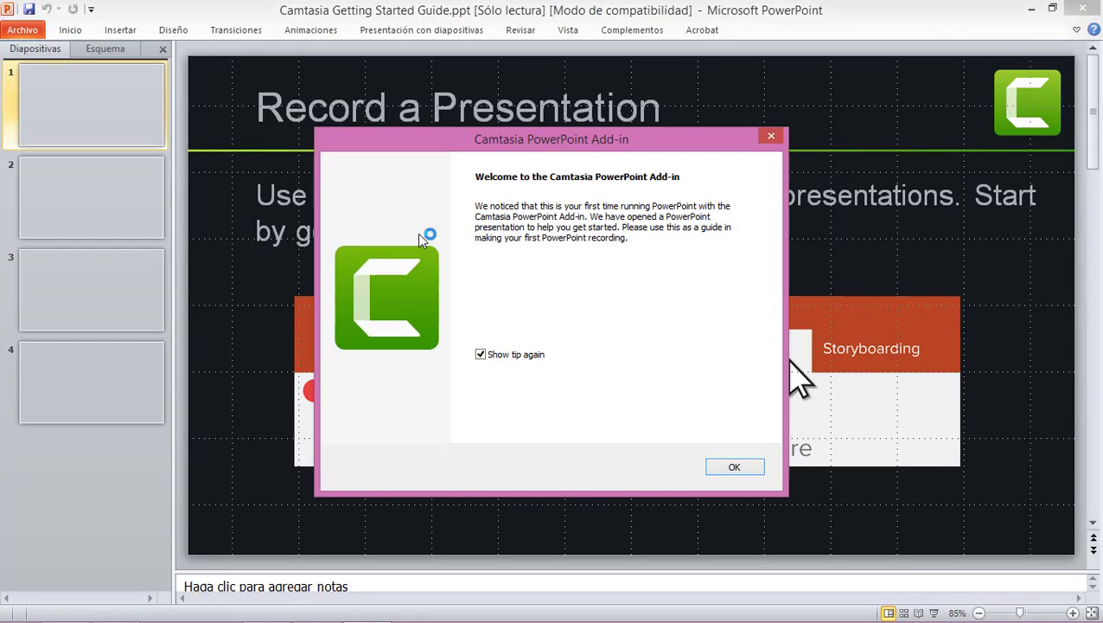
{"action": "left_click", "coordinate": [770, 138]}
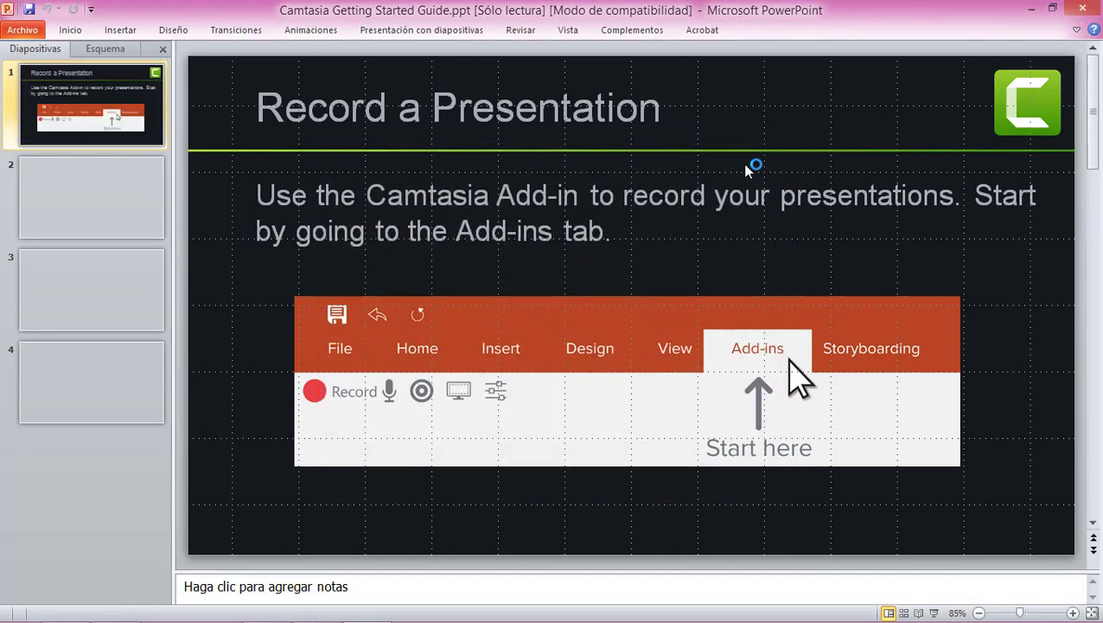
{"action": "left_click", "coordinate": [31, 33]}
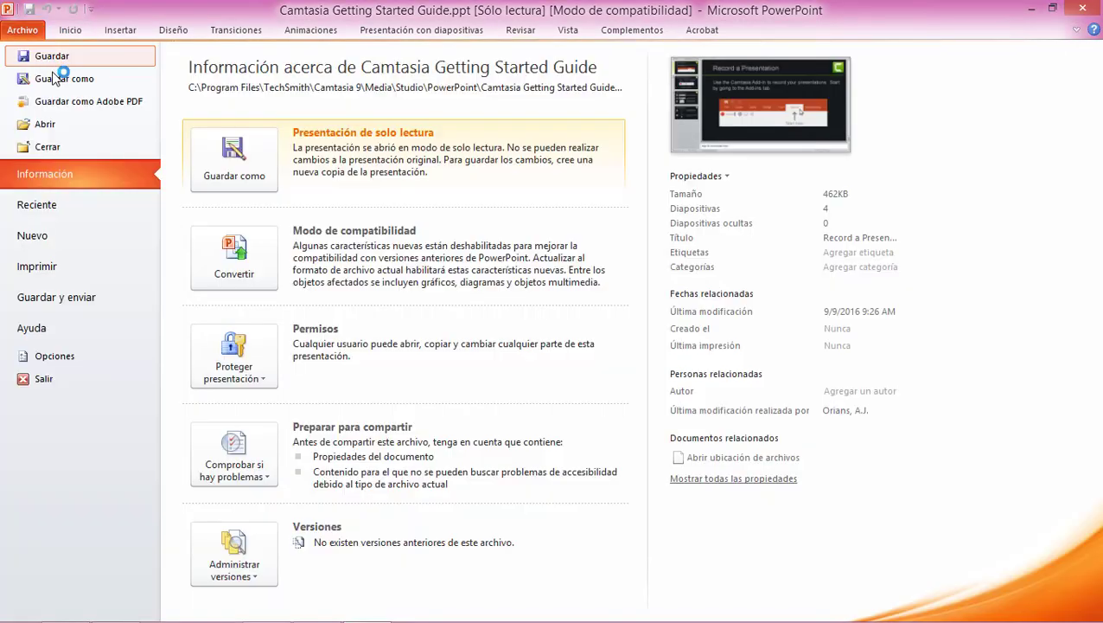
{"action": "left_click", "coordinate": [58, 239]}
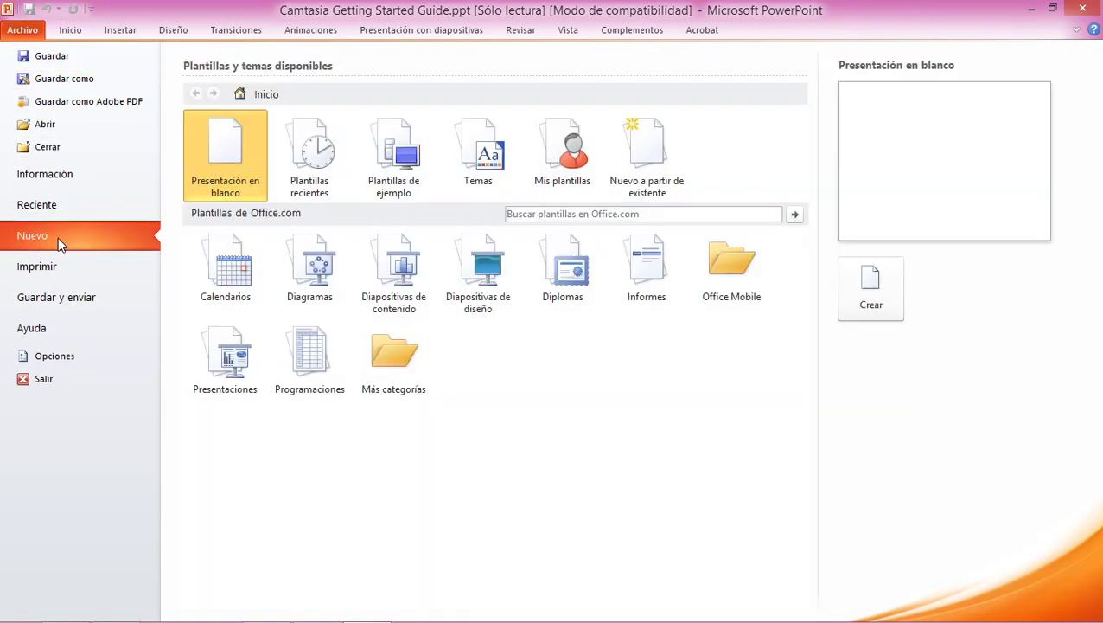
{"action": "double_click", "coordinate": [241, 144]}
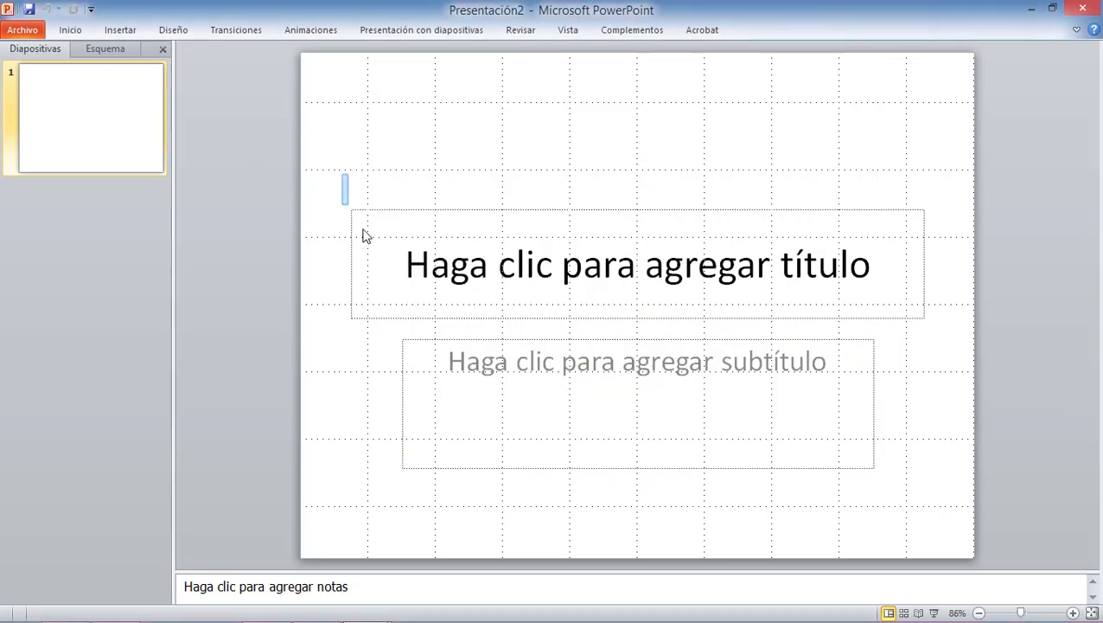
Delete the empty title and subtitle placeholders and paste in the SOLIDWORKS plate sketch screenshot.
{"action": "left_click_drag", "start_coordinate": [363, 235], "coordinate": [999, 493]}
{"action": "key", "text": "Delete"}
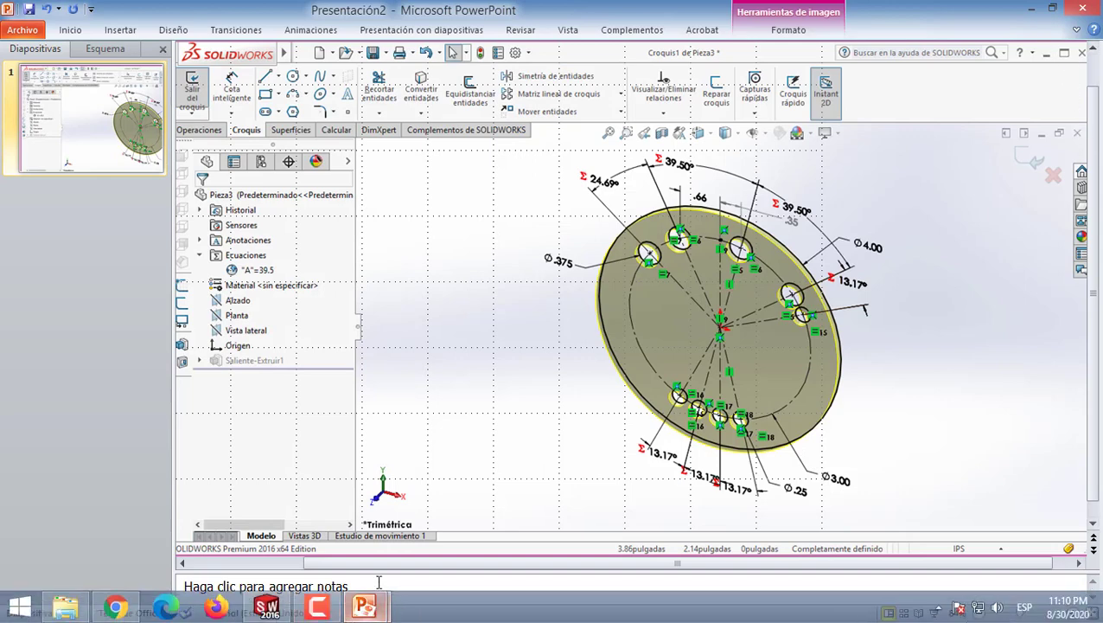
{"action": "left_click", "coordinate": [317, 610]}
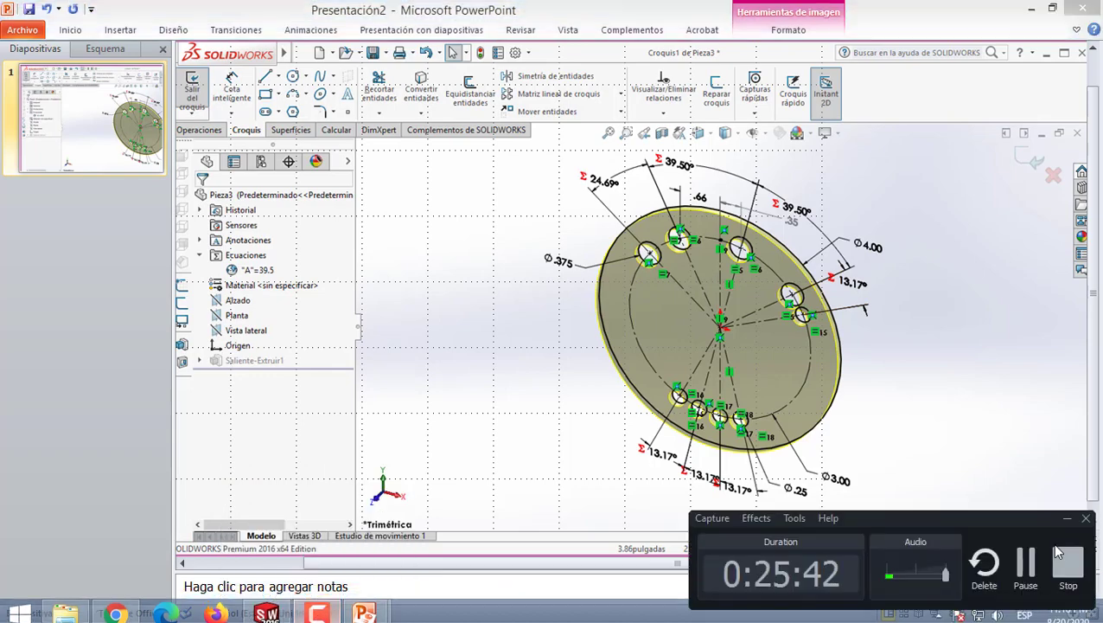